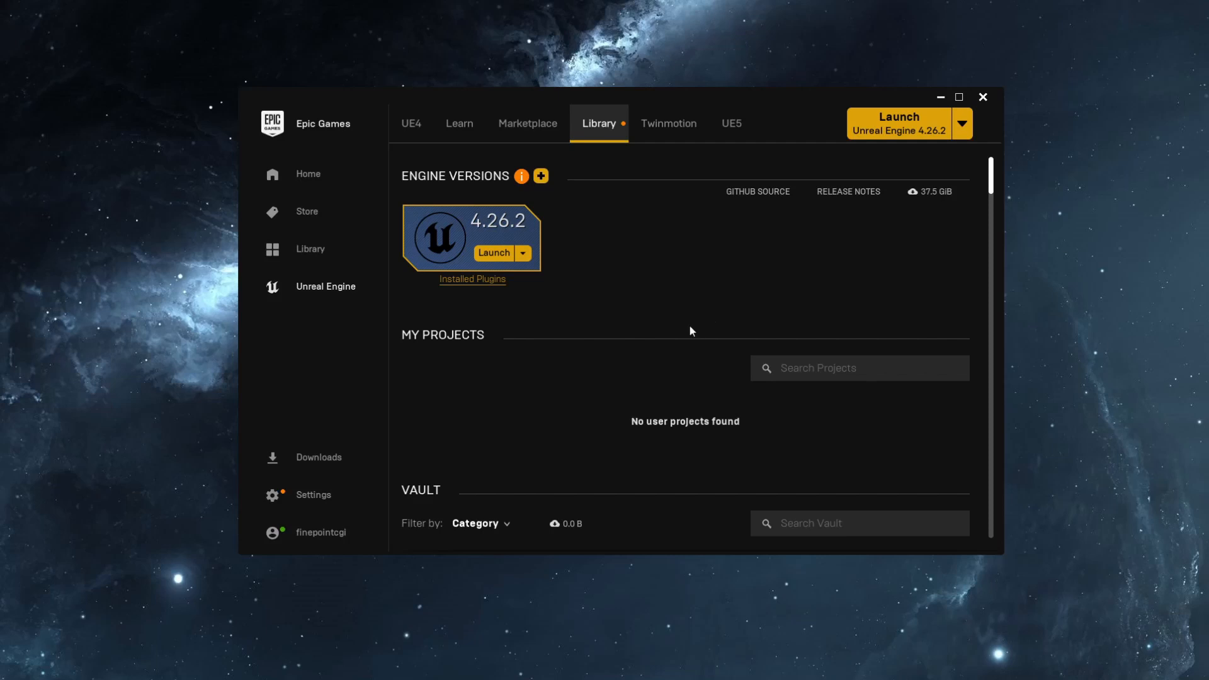
Step: Look through the Free For The Month products in the Unreal Engine Marketplace
click(491, 129)
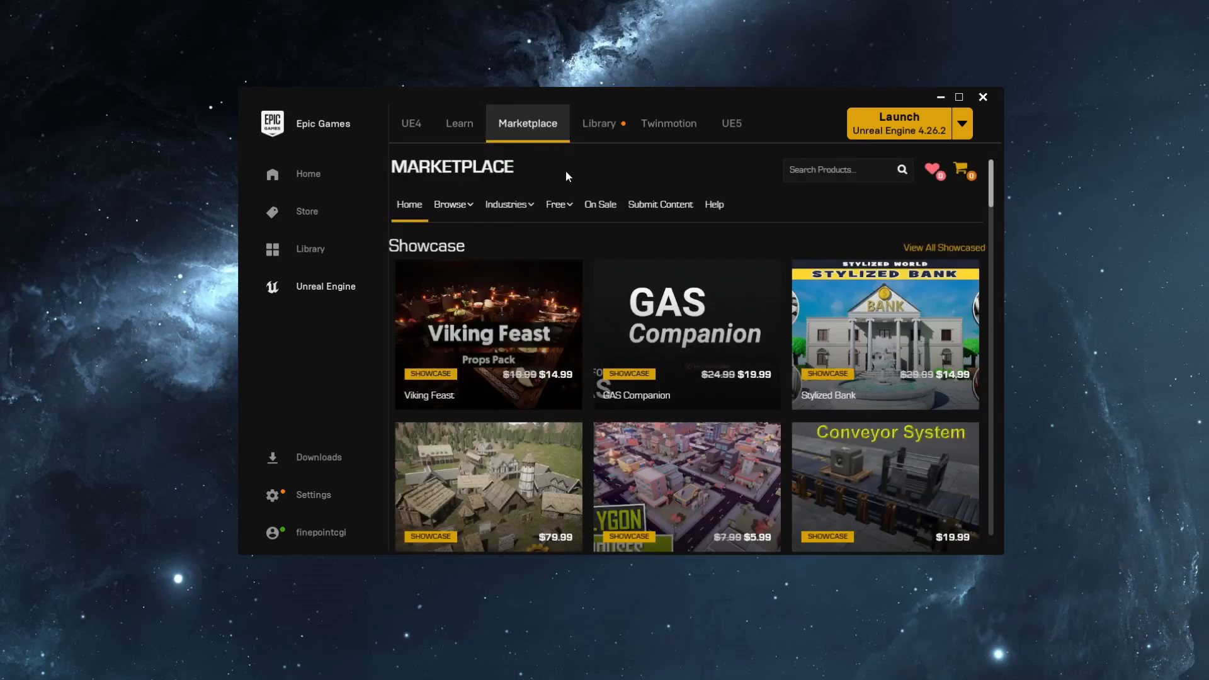
mouse_move(571, 199)
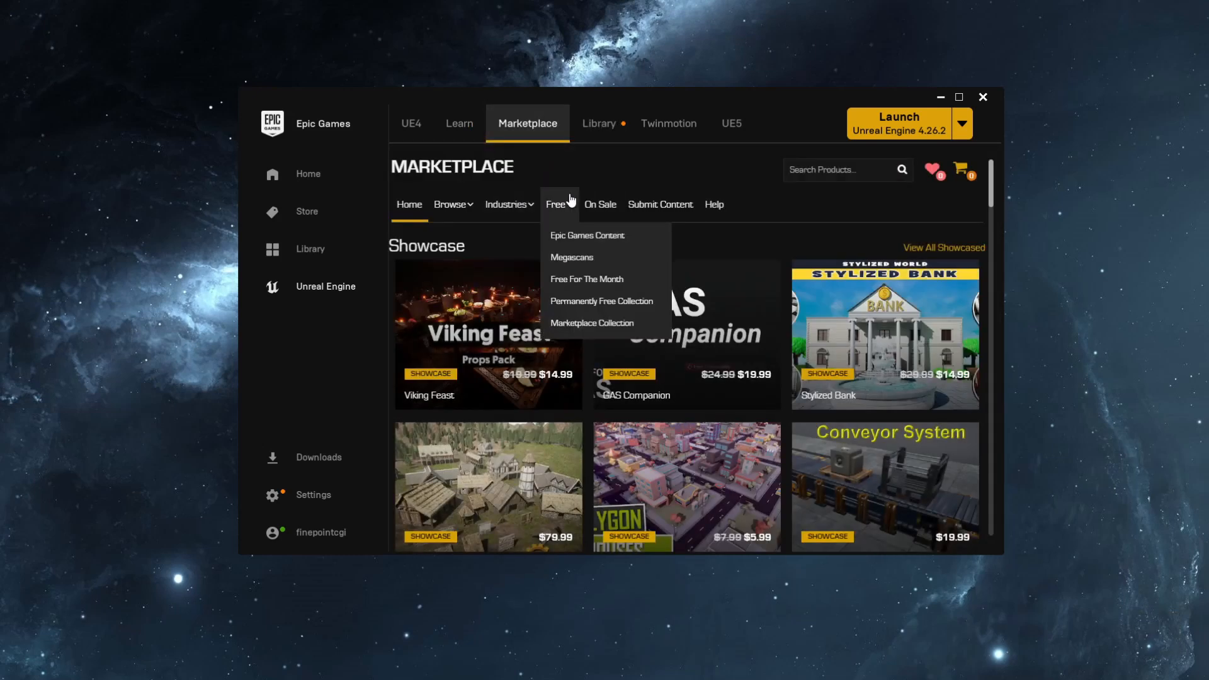
click(564, 278)
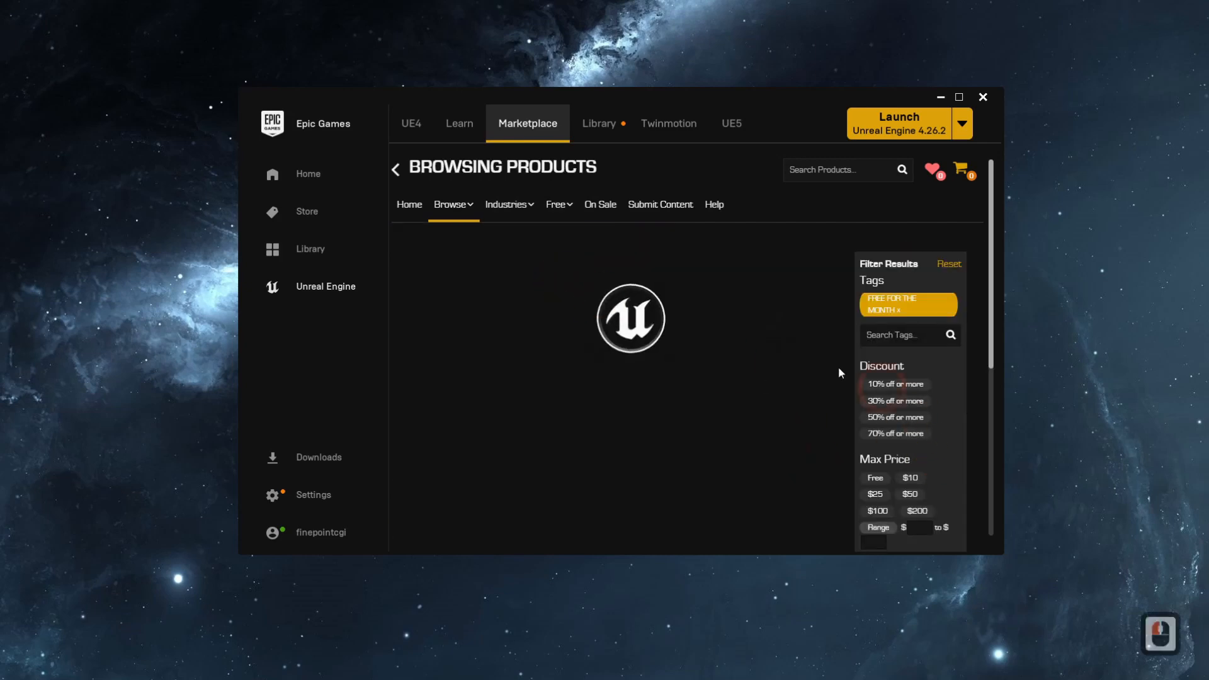
scroll(806, 459, down, 2)
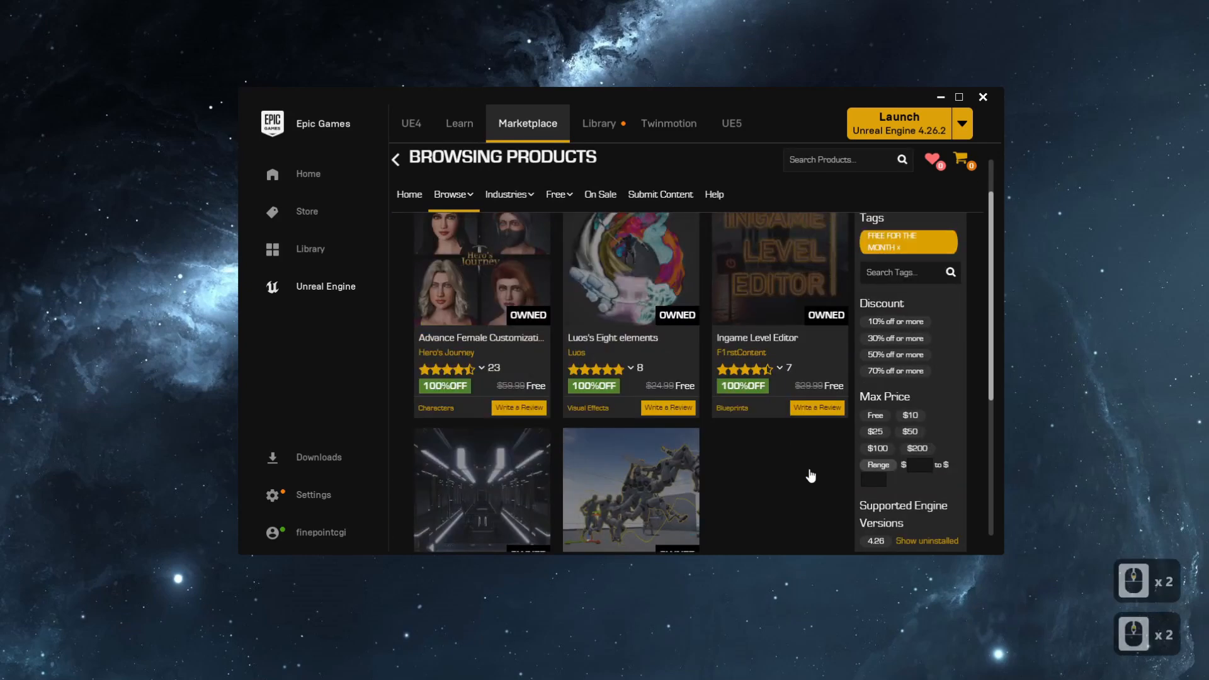
scroll(810, 475, up, 2)
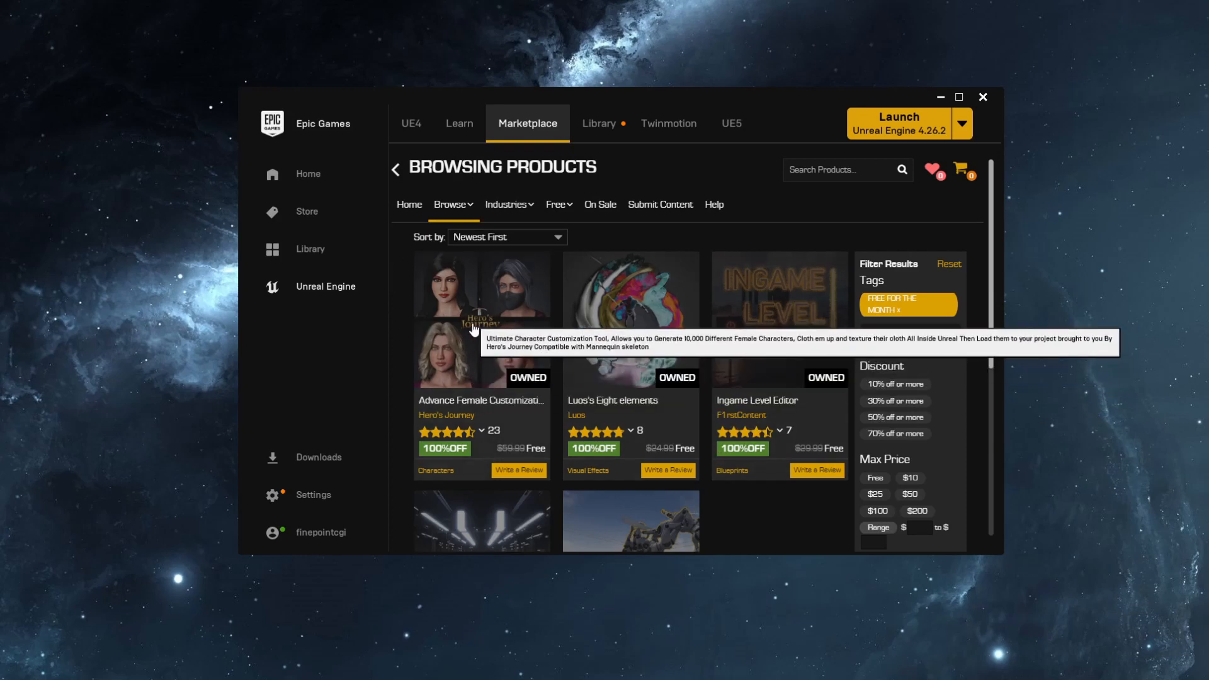
scroll(474, 328, down, 3)
scroll(795, 442, up, 1)
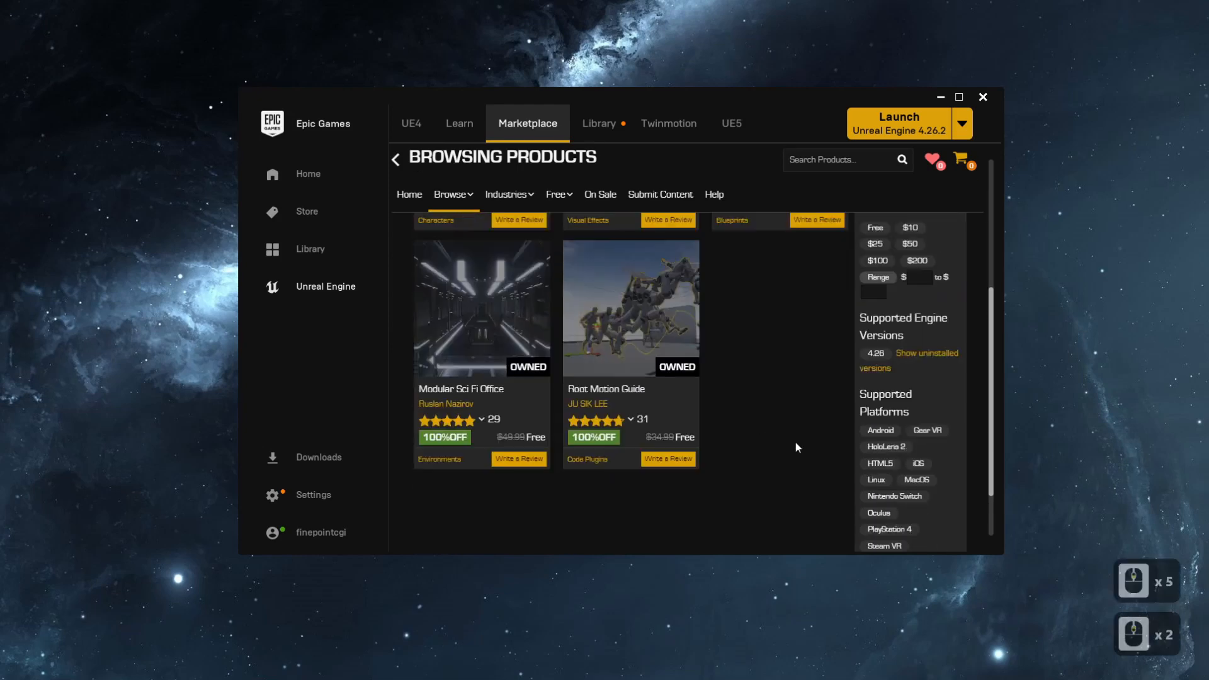
scroll(805, 441, down, 2)
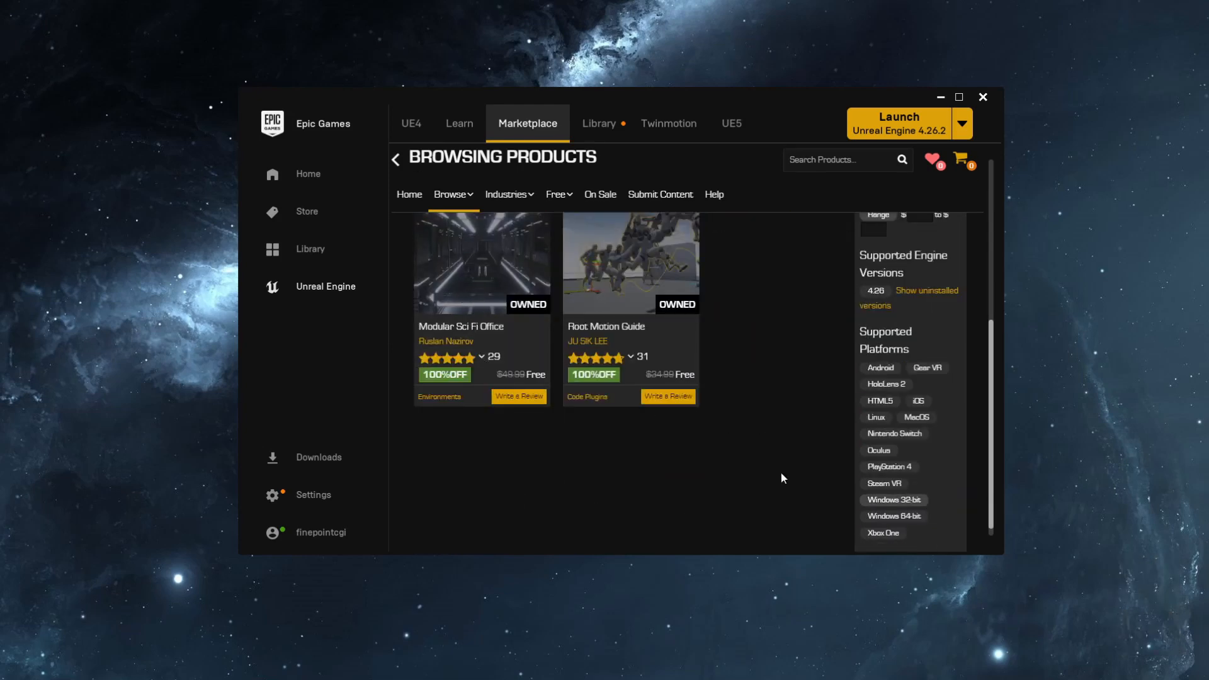
scroll(759, 496, up, 2)
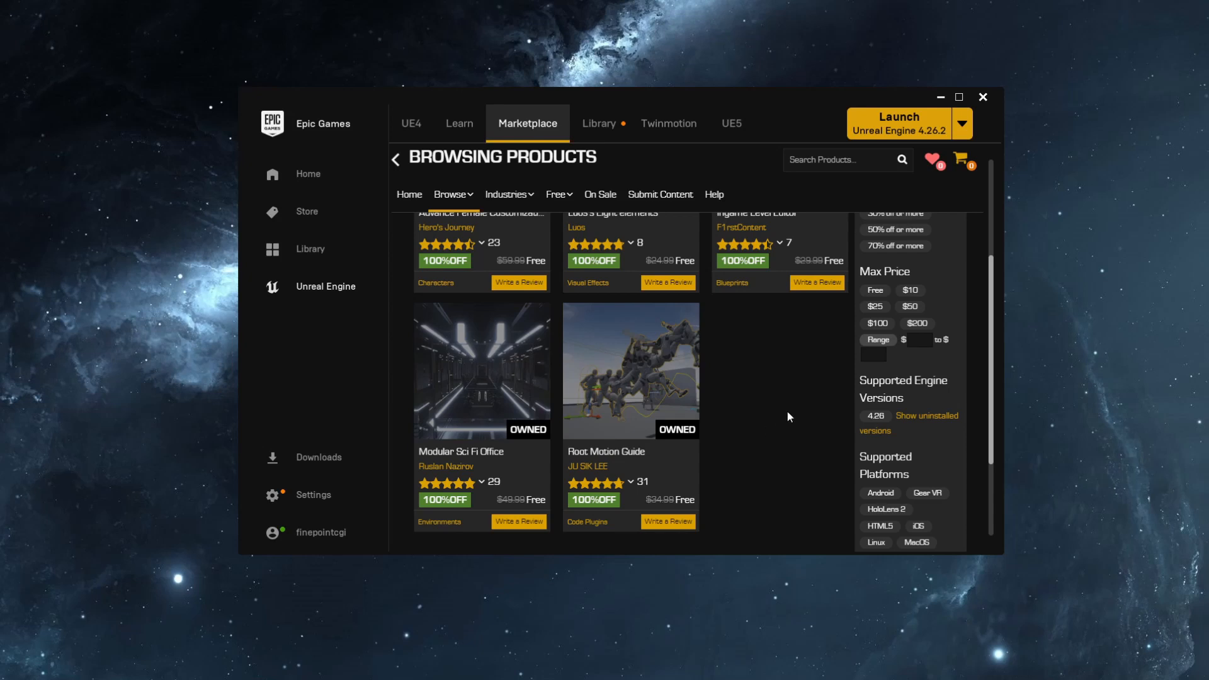
scroll(422, 453, up, 3)
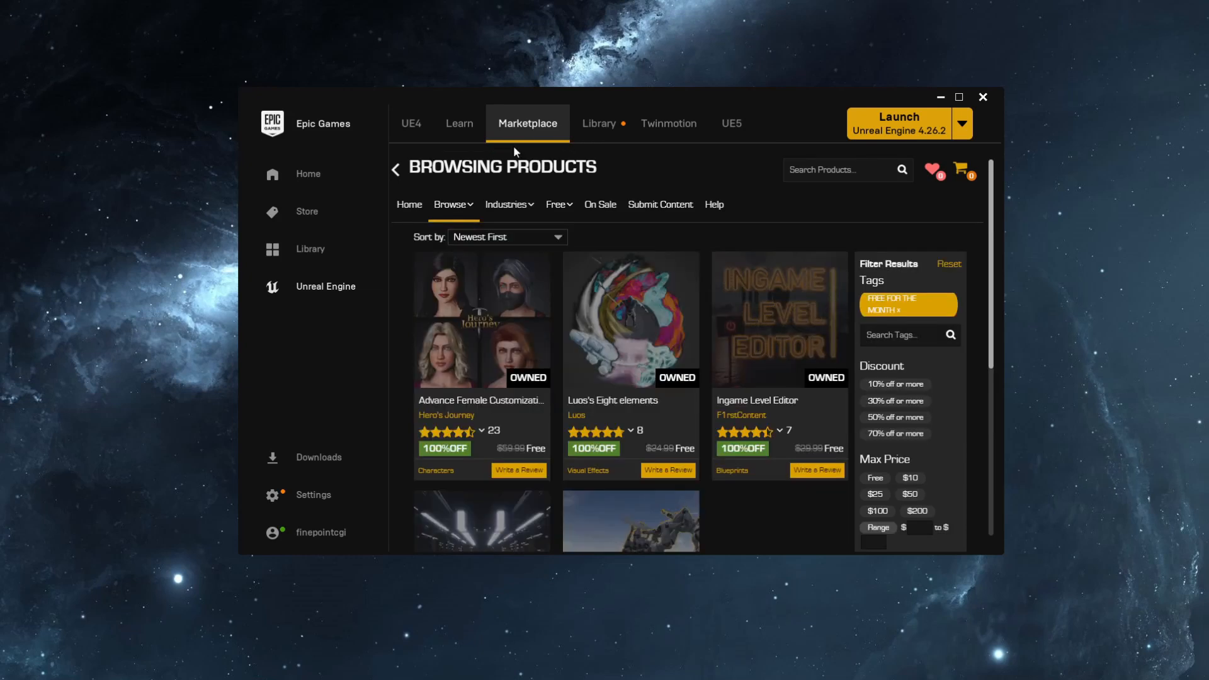
Step: Launch Unreal Engine 4.26.2 from the installed engine versions in the Library
click(406, 130)
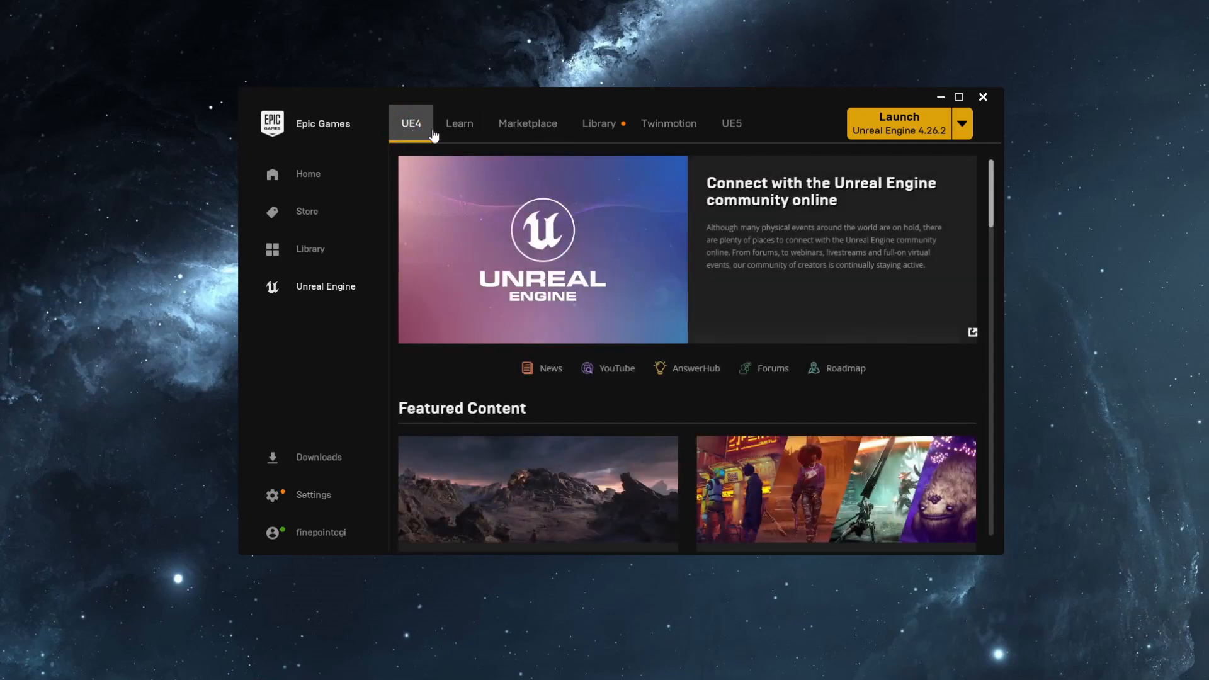
click(578, 131)
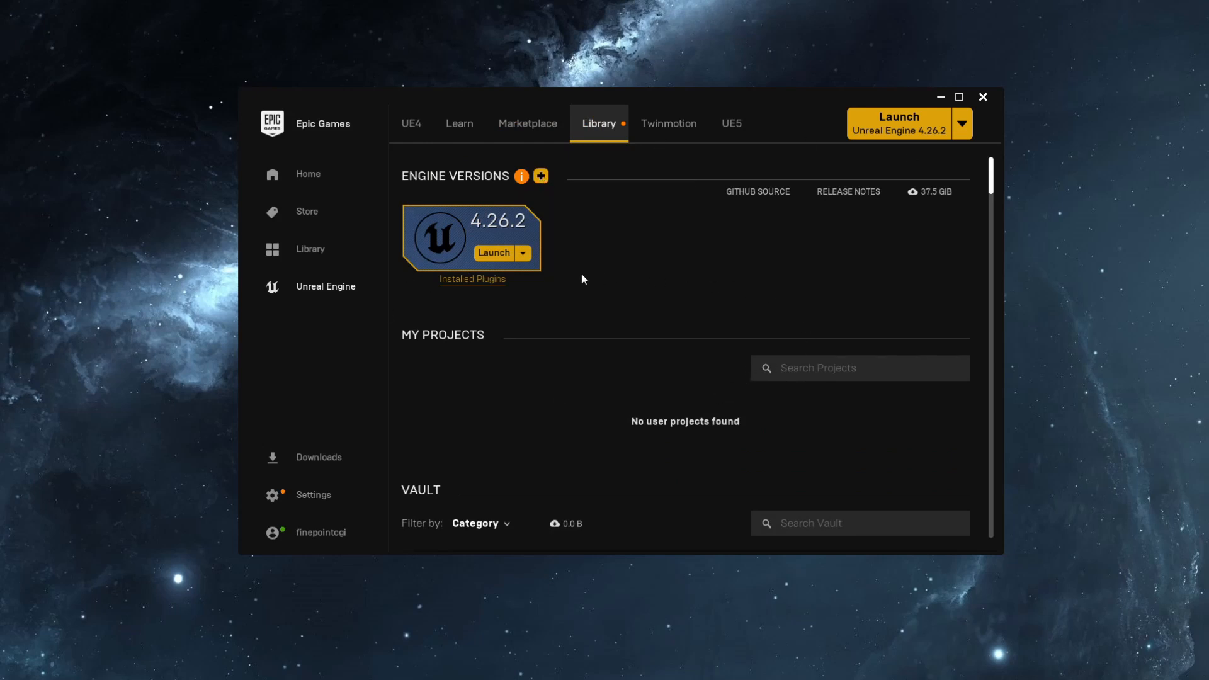
click(496, 254)
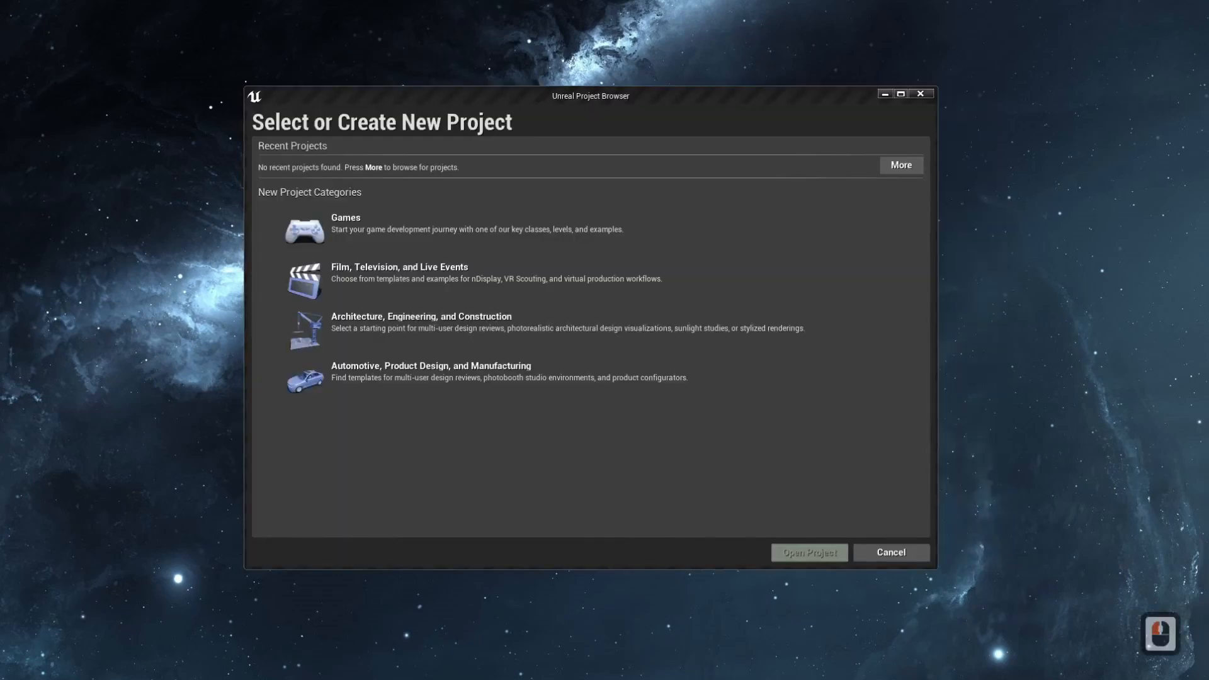
Step: Create a Blank Games project named MyProject with Blueprint and starter content, and enlarge its editor window to fill the screen
click(403, 224)
click(720, 554)
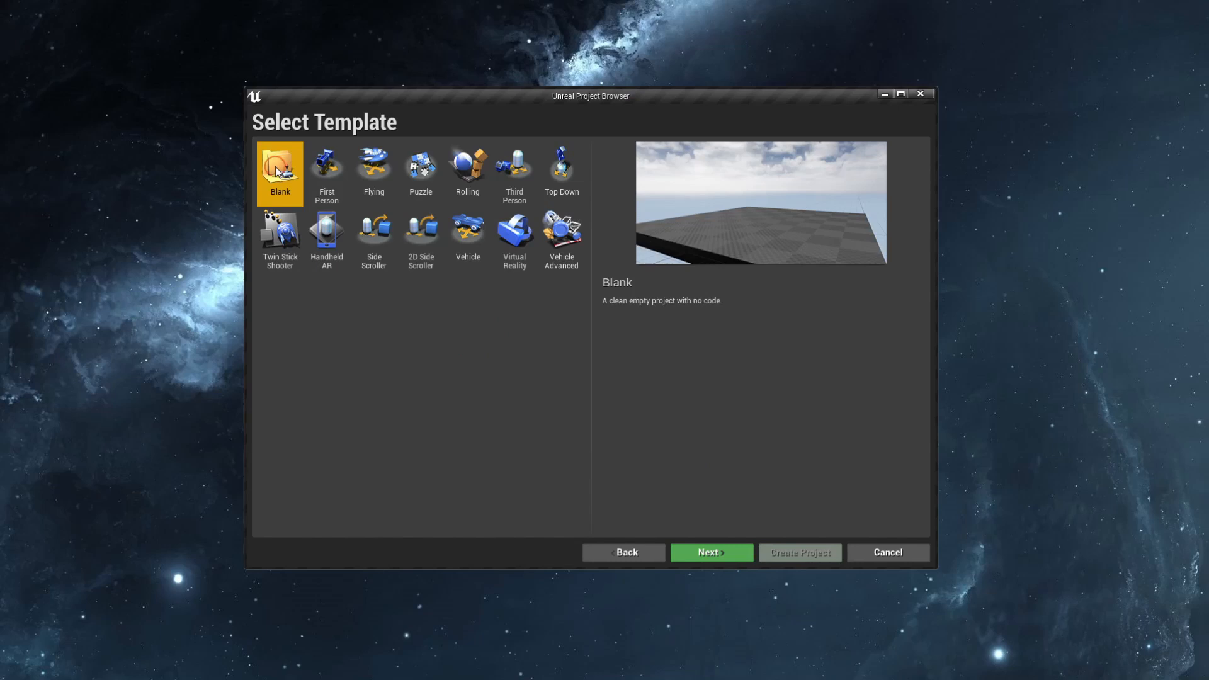
click(724, 553)
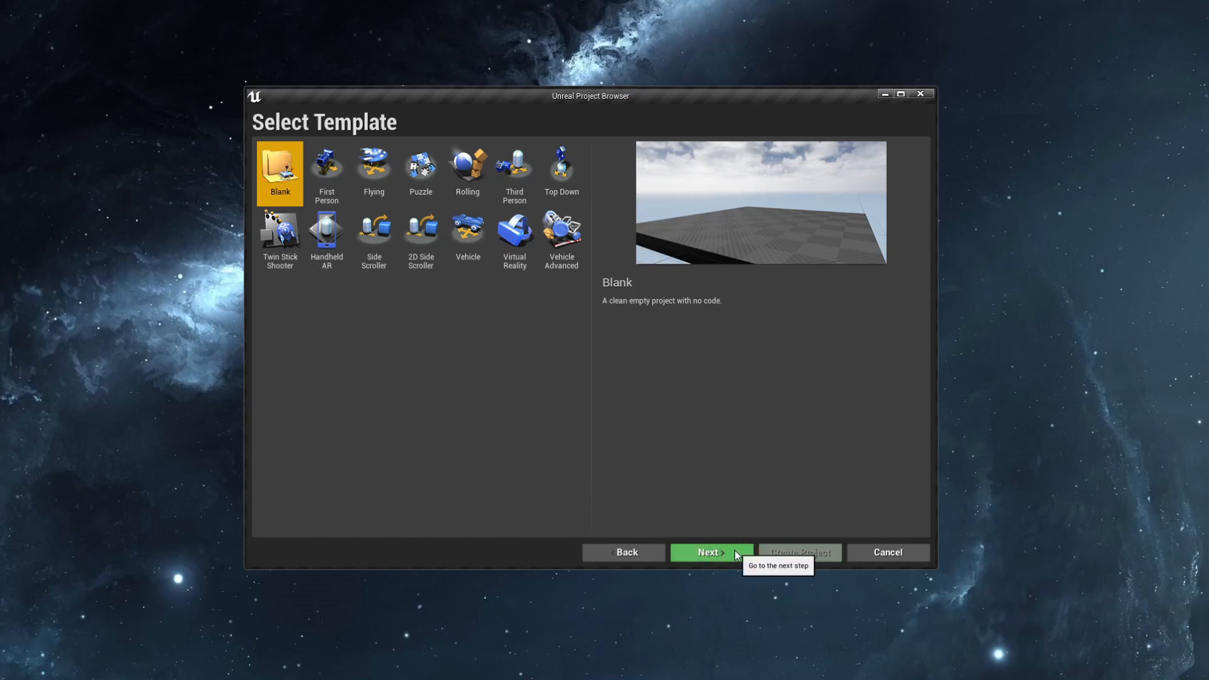
click(731, 553)
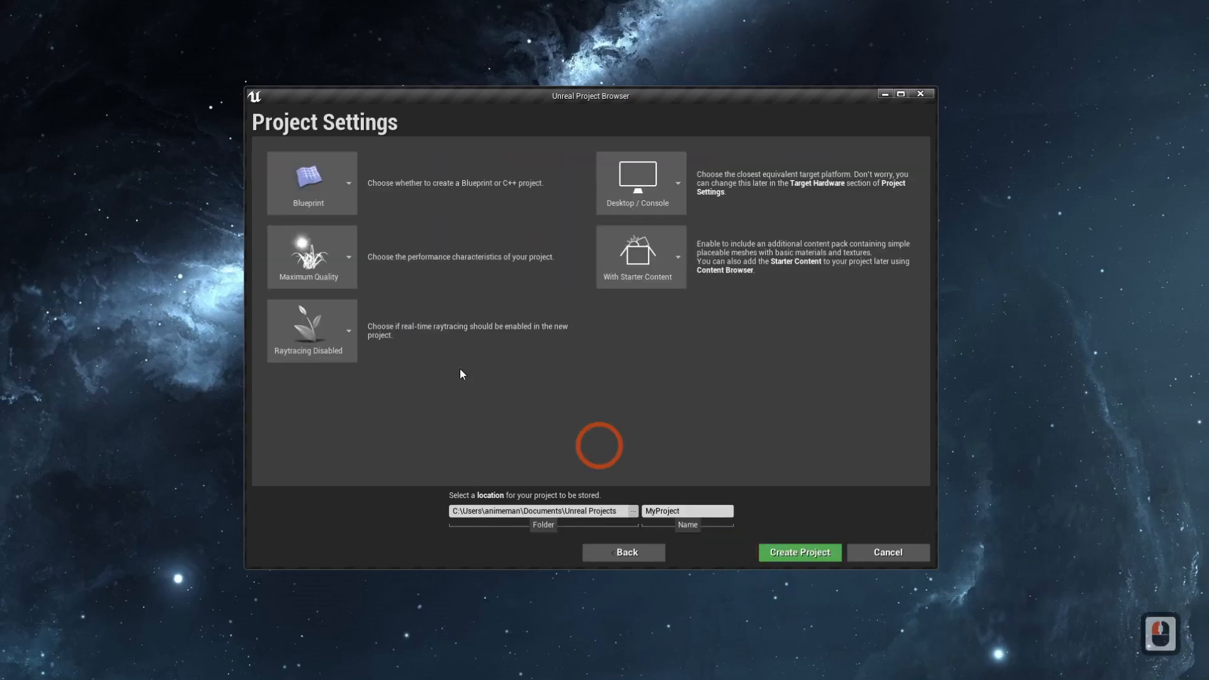
click(811, 553)
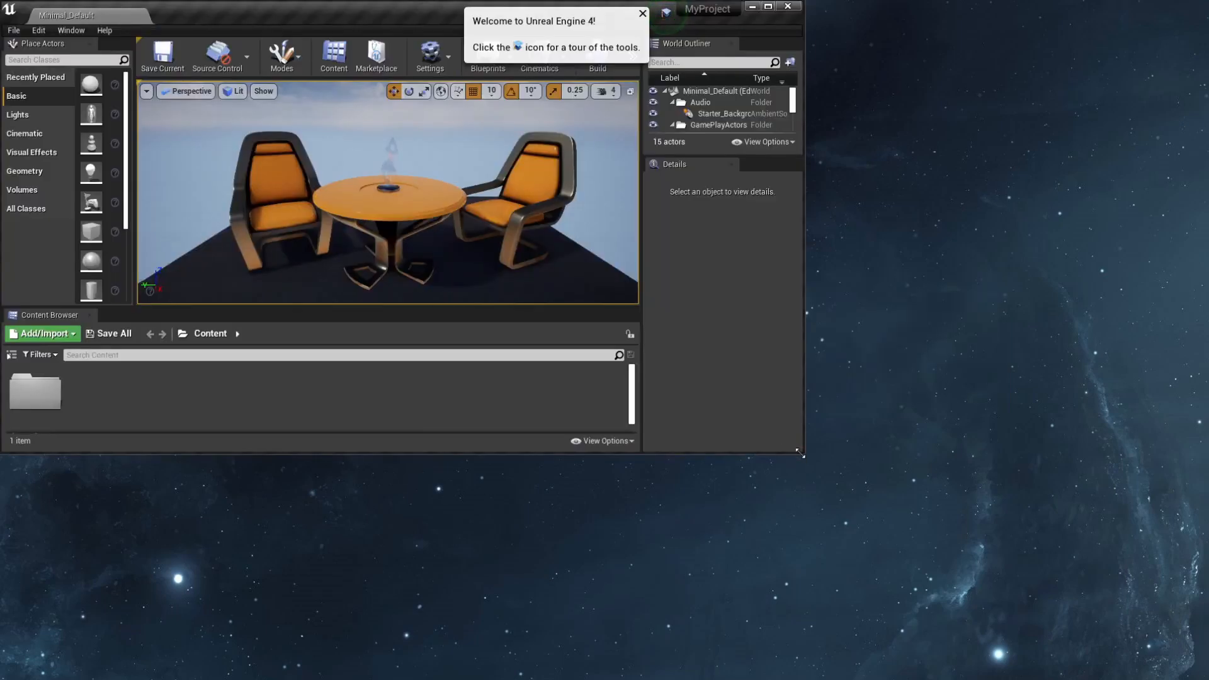
drag(810, 455, 1206, 677)
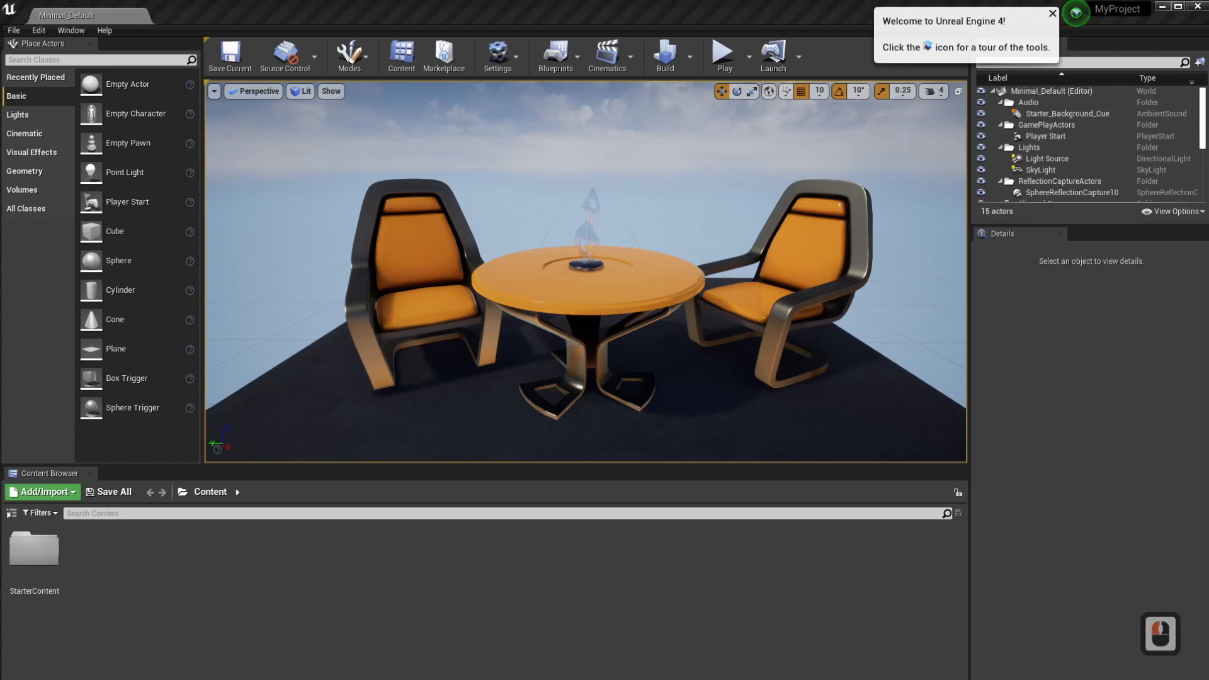
Step: Switch to the Epic Games Launcher and browse the owned content in the Library's Vault down to the city environment packs
double_click(1127, 582)
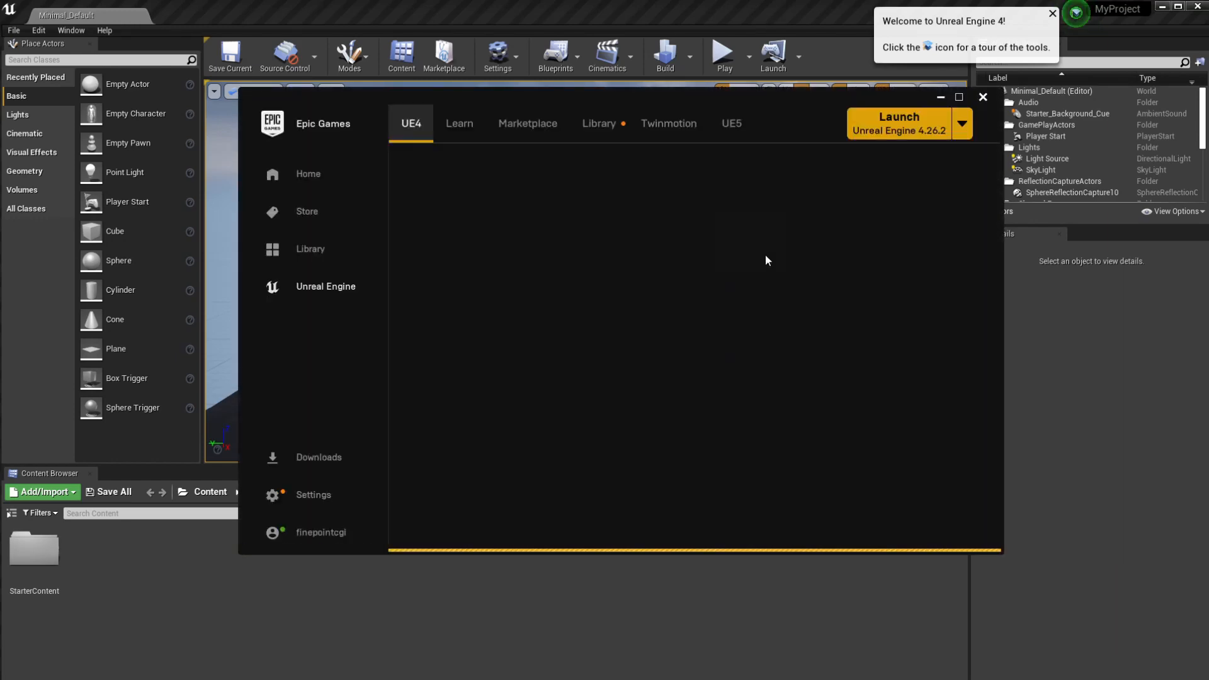
click(583, 123)
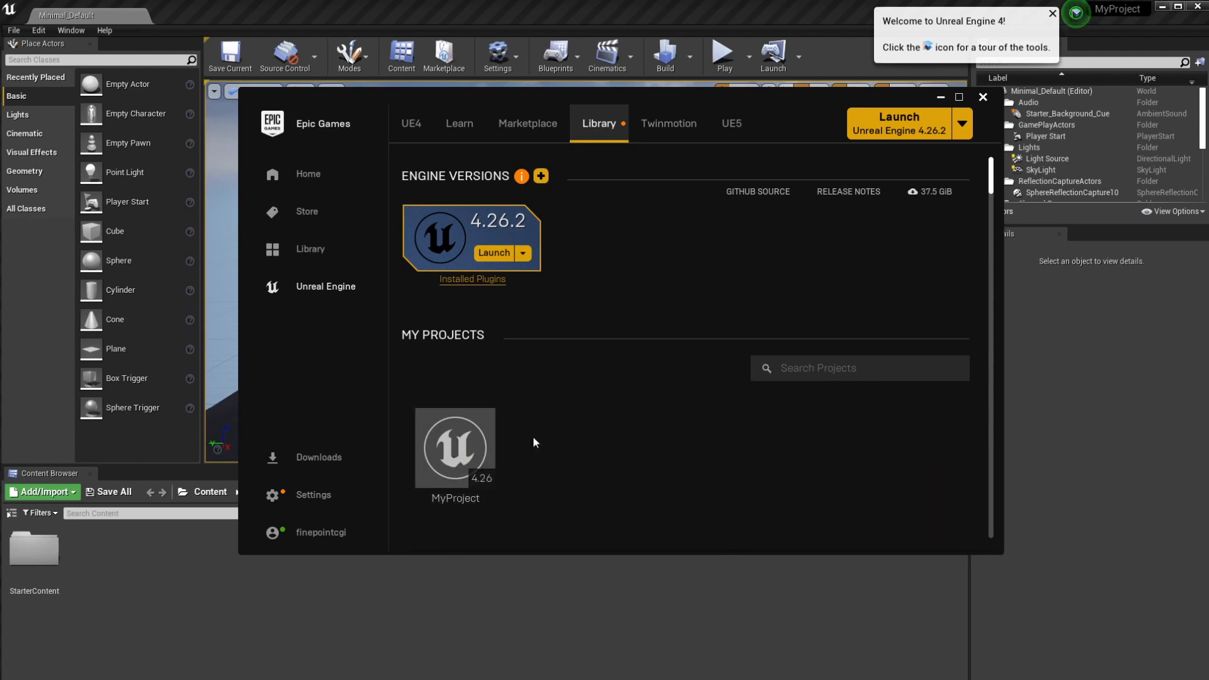
scroll(588, 401, down, 15)
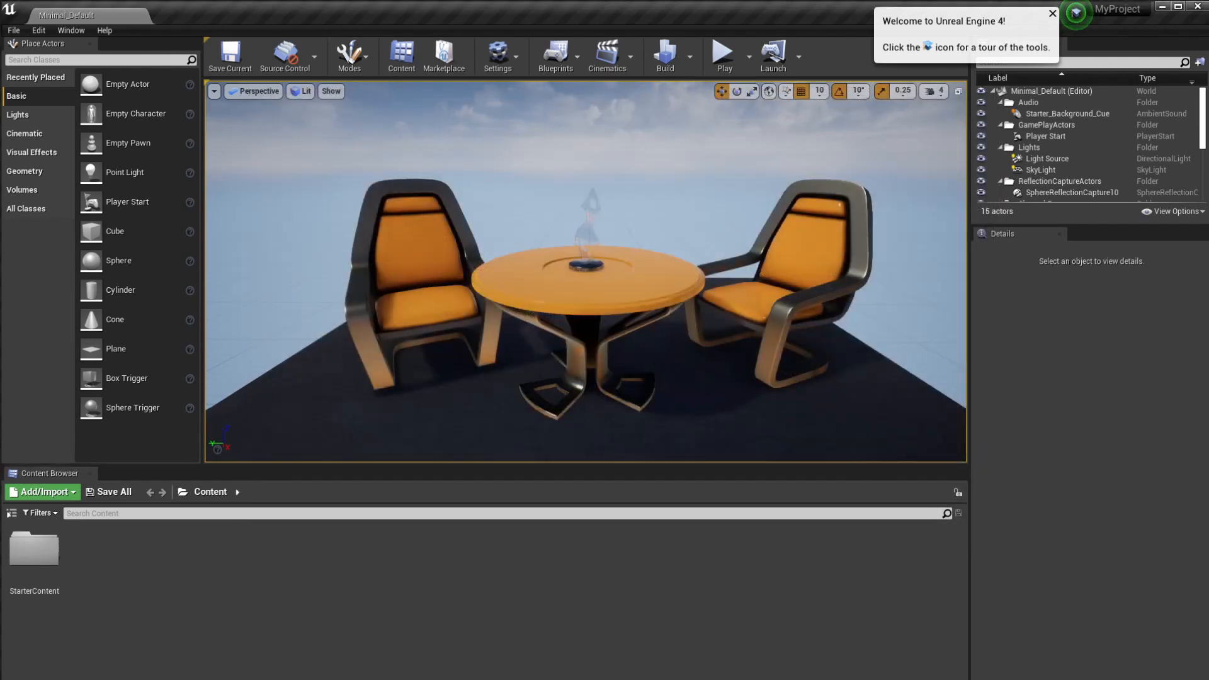
click(441, 678)
double_click(661, 679)
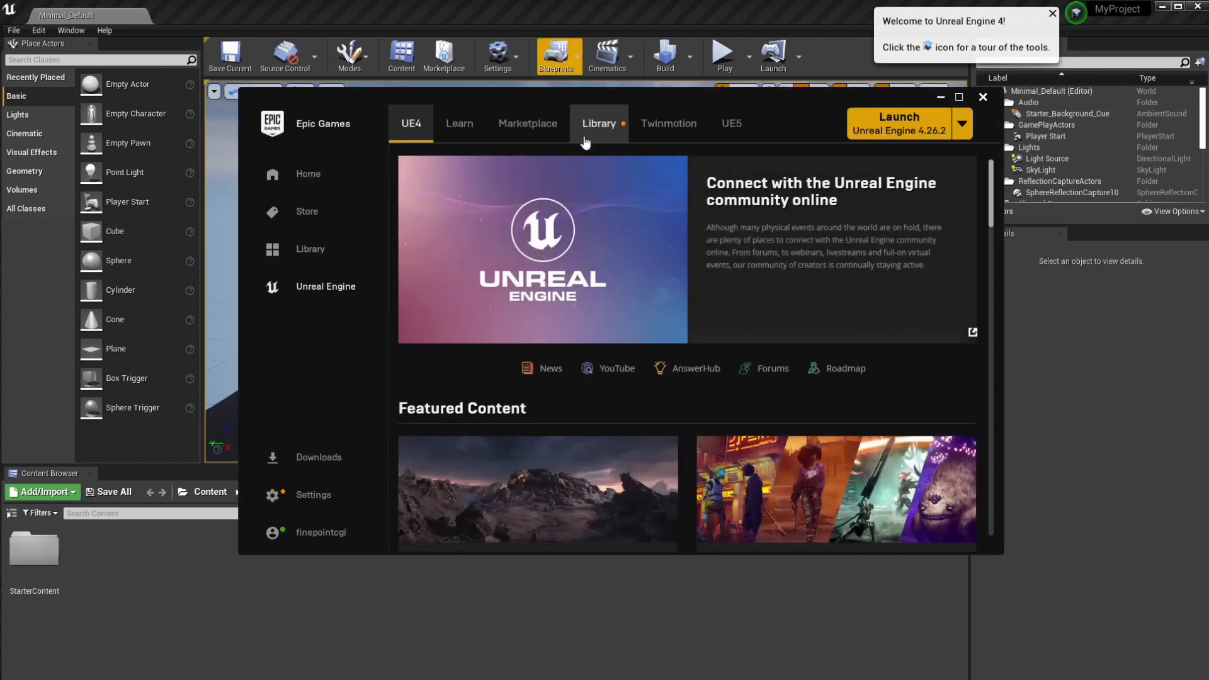
click(596, 123)
scroll(599, 398, down, 20)
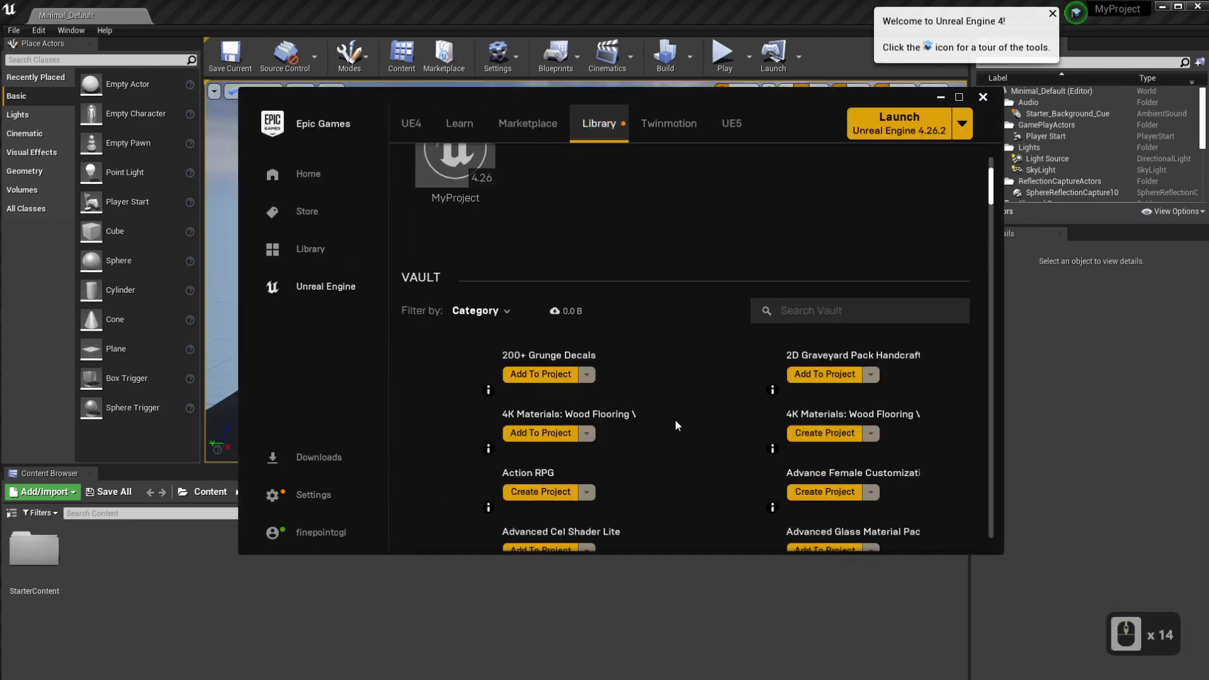
scroll(677, 421, down, 9)
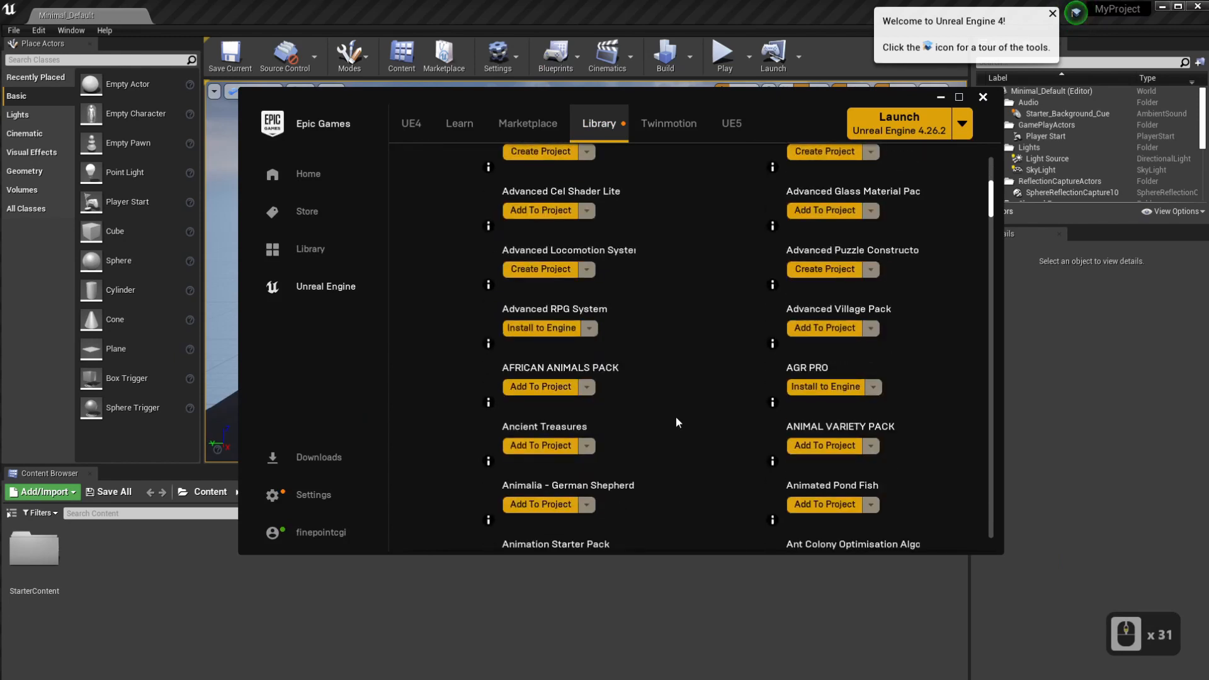
scroll(675, 417, down, 20)
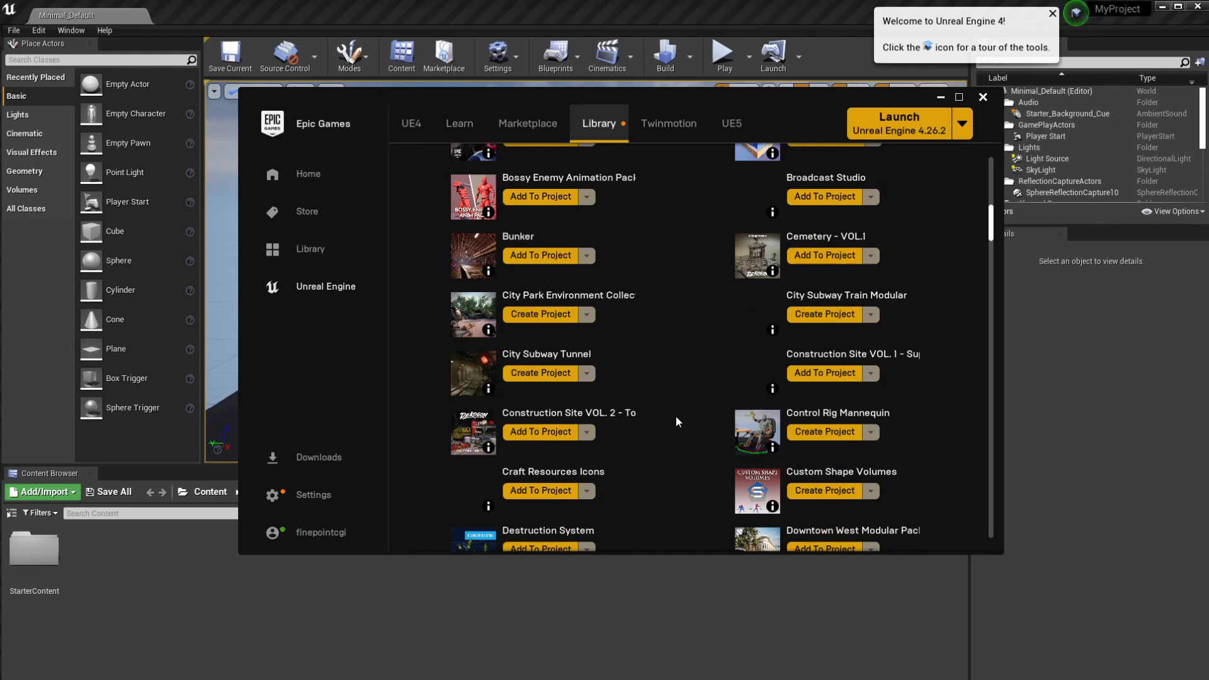
Step: Review the City Subway Tunnel content page, including its images, description and supported engine versions, and leave the page
click(495, 379)
scroll(629, 422, down, 7)
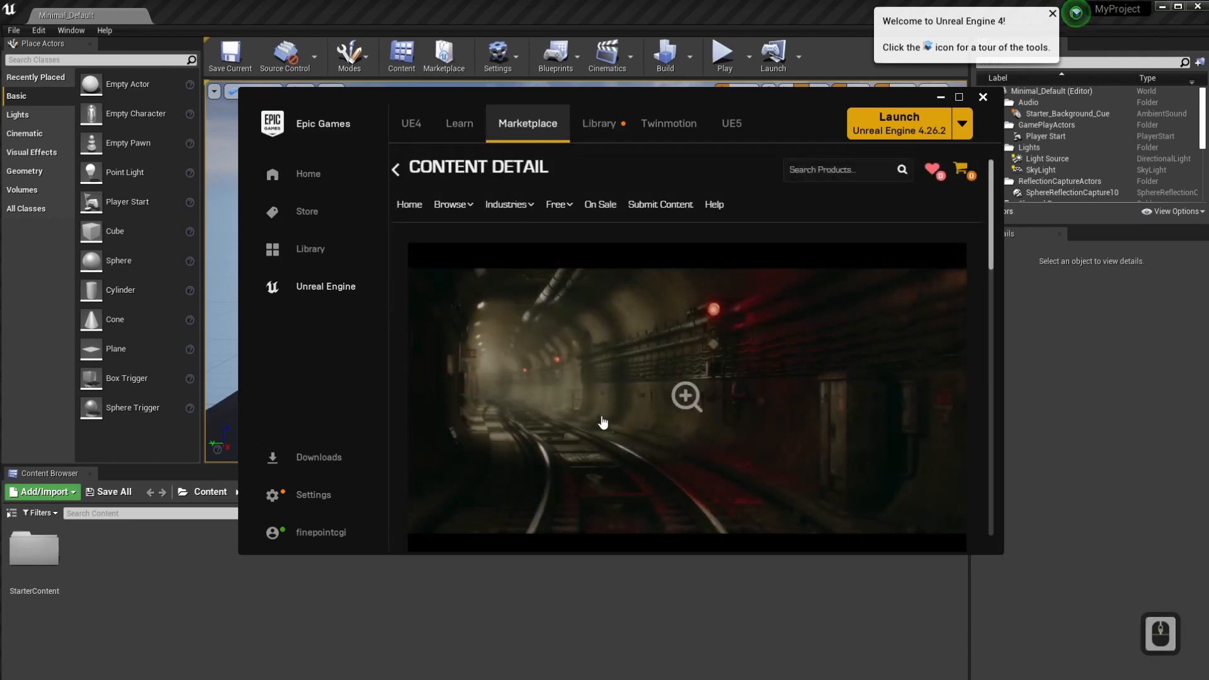
scroll(652, 413, up, 2)
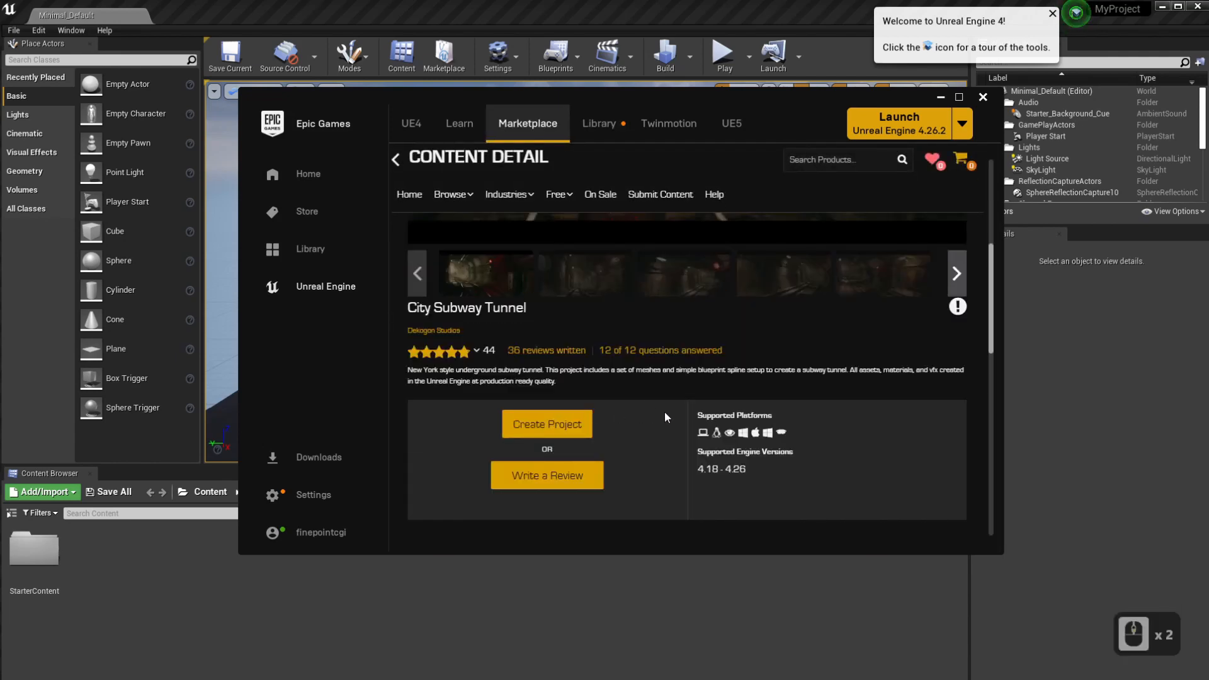
scroll(665, 416, down, 4)
scroll(665, 417, up, 15)
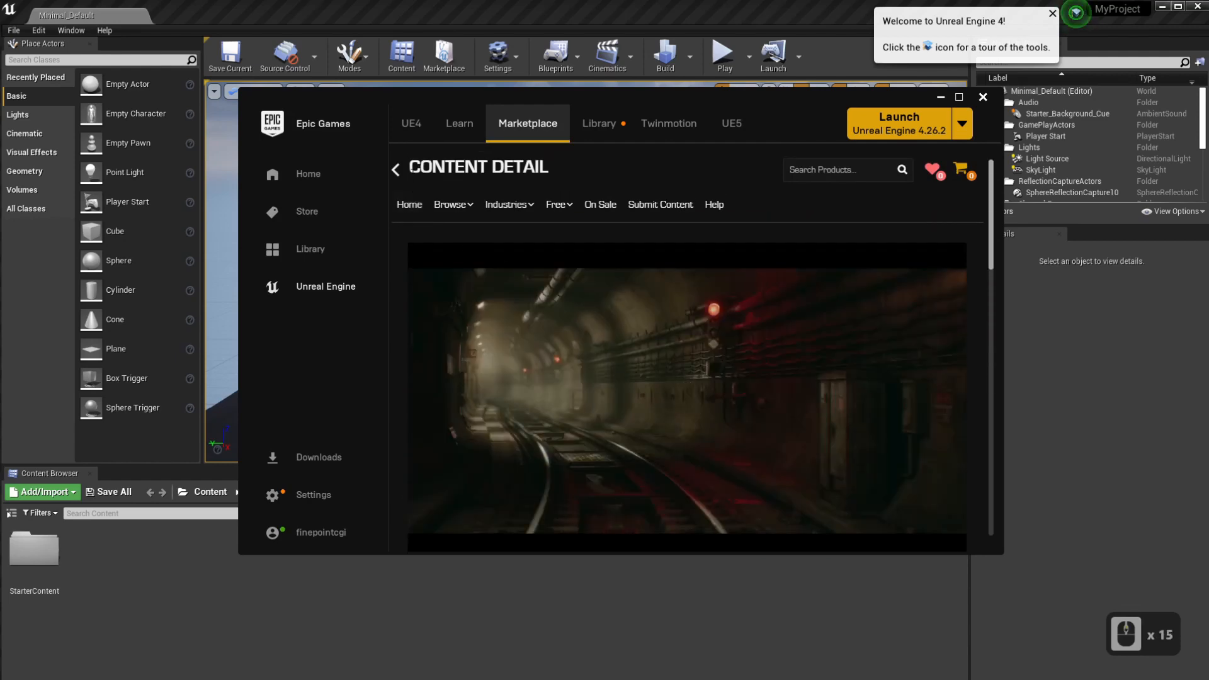
click(395, 168)
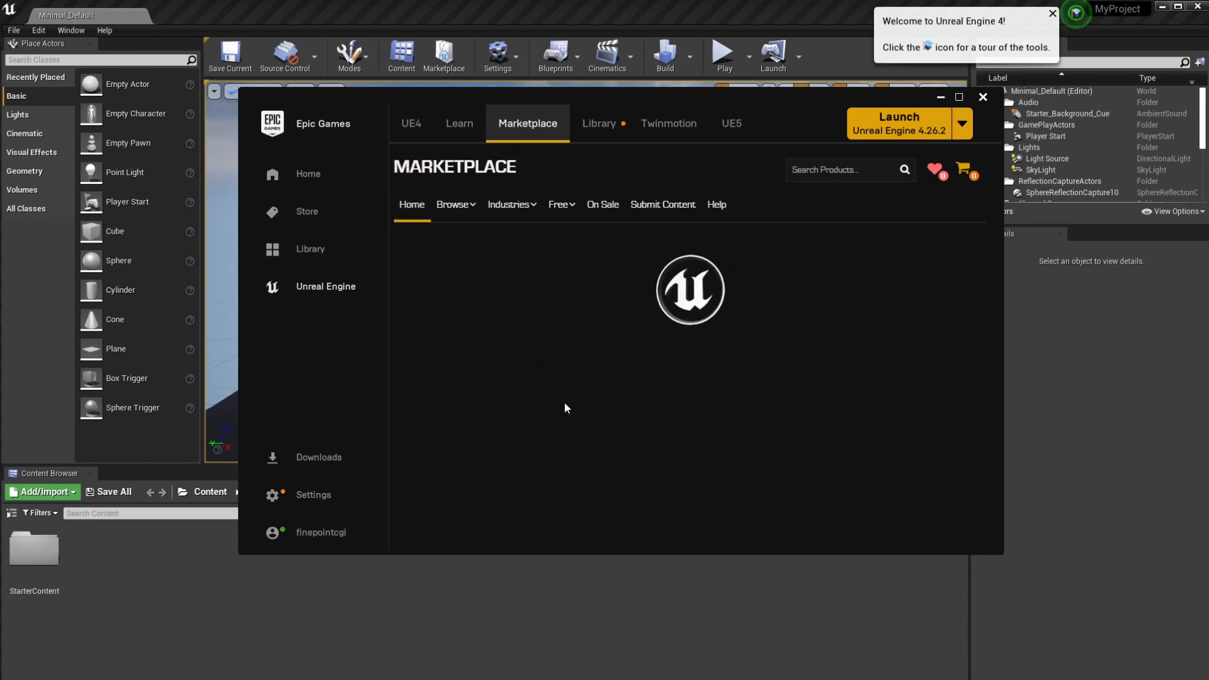
Step: Create a project named CitySubwayTunnel from the City Subway Tunnel vault item for engine version 4.26
click(607, 123)
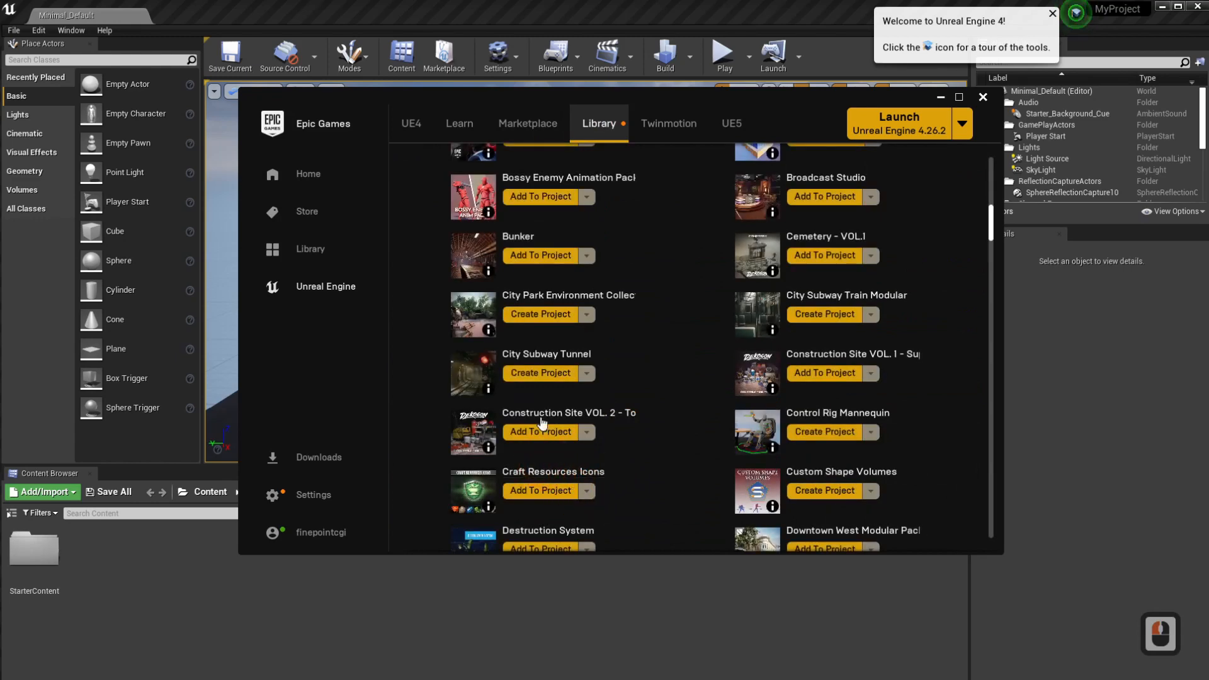
click(535, 375)
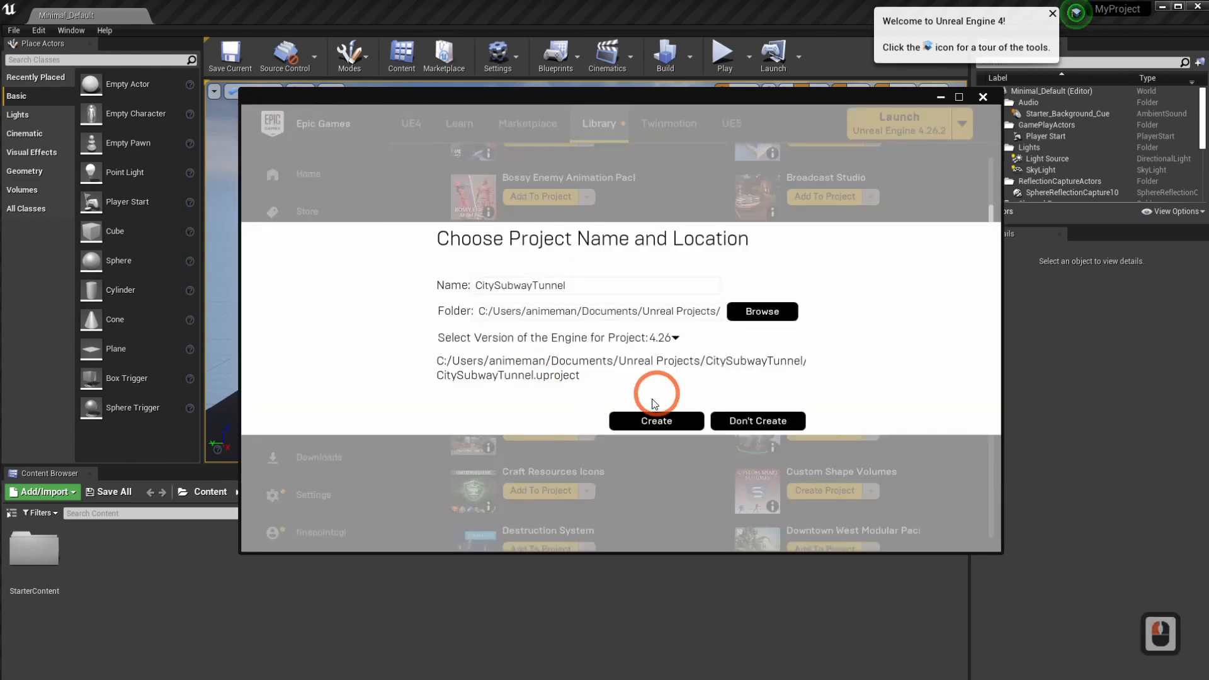
click(636, 421)
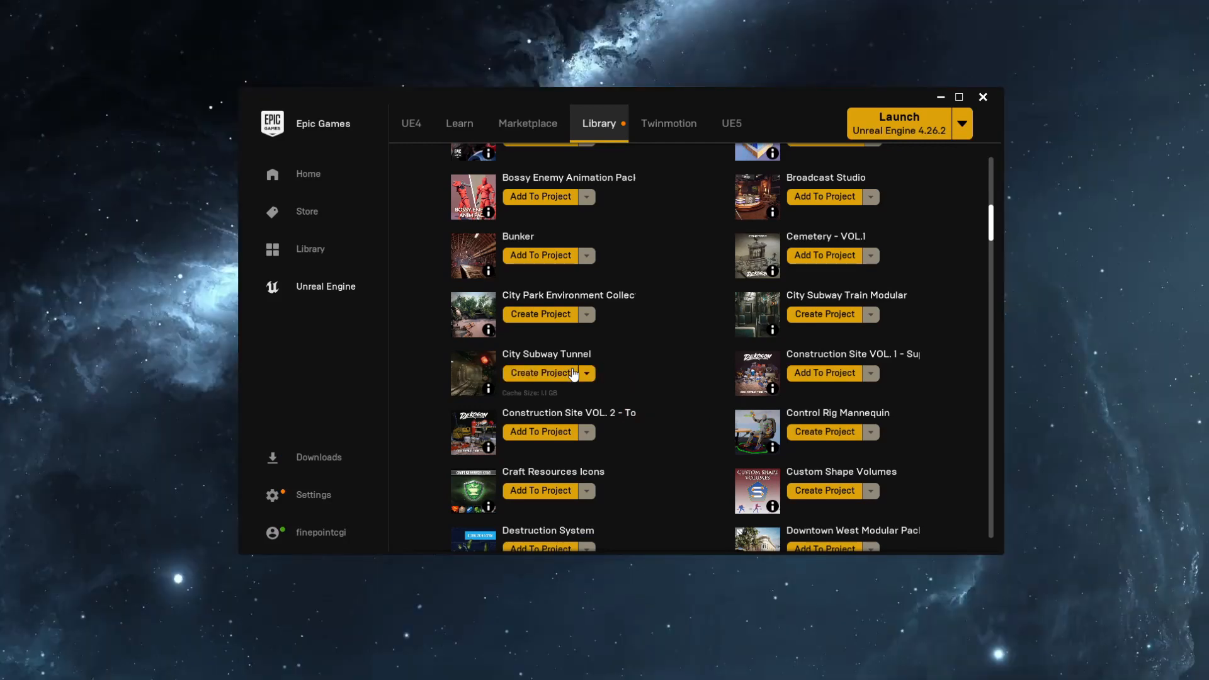
Step: Open the CitySubwayTunnel project in Unreal Engine and display the contents of its Subway_Tunnel folder
scroll(667, 411, up, 20)
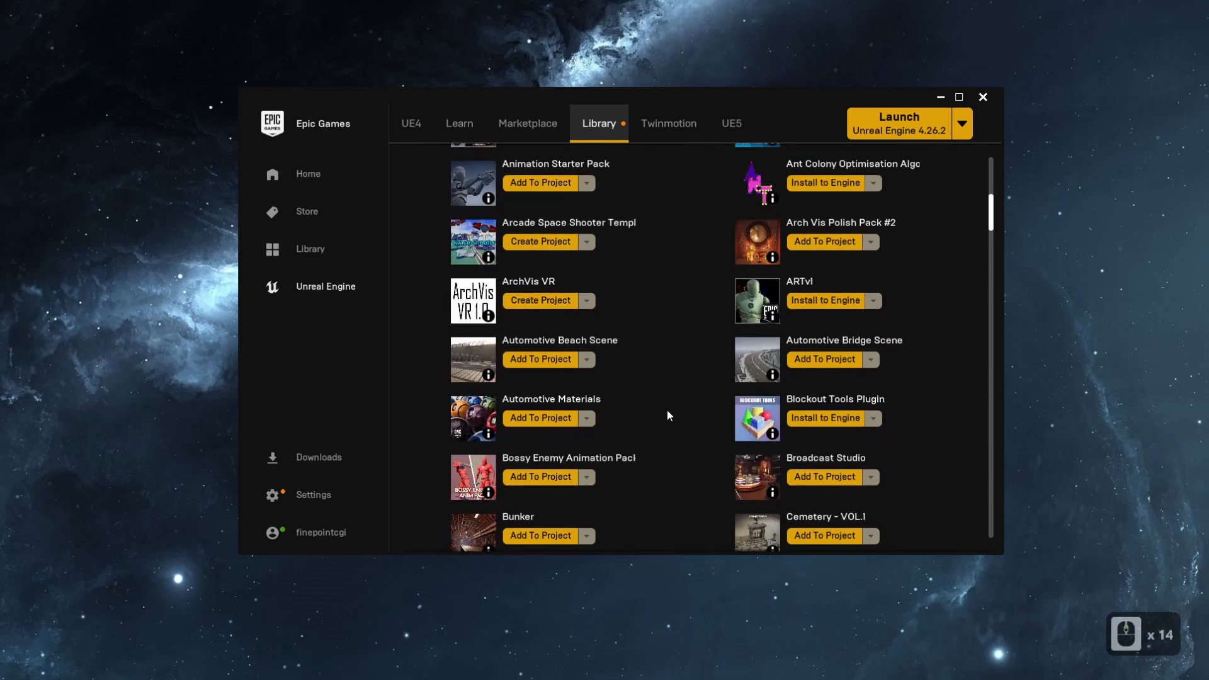
scroll(666, 410, up, 8)
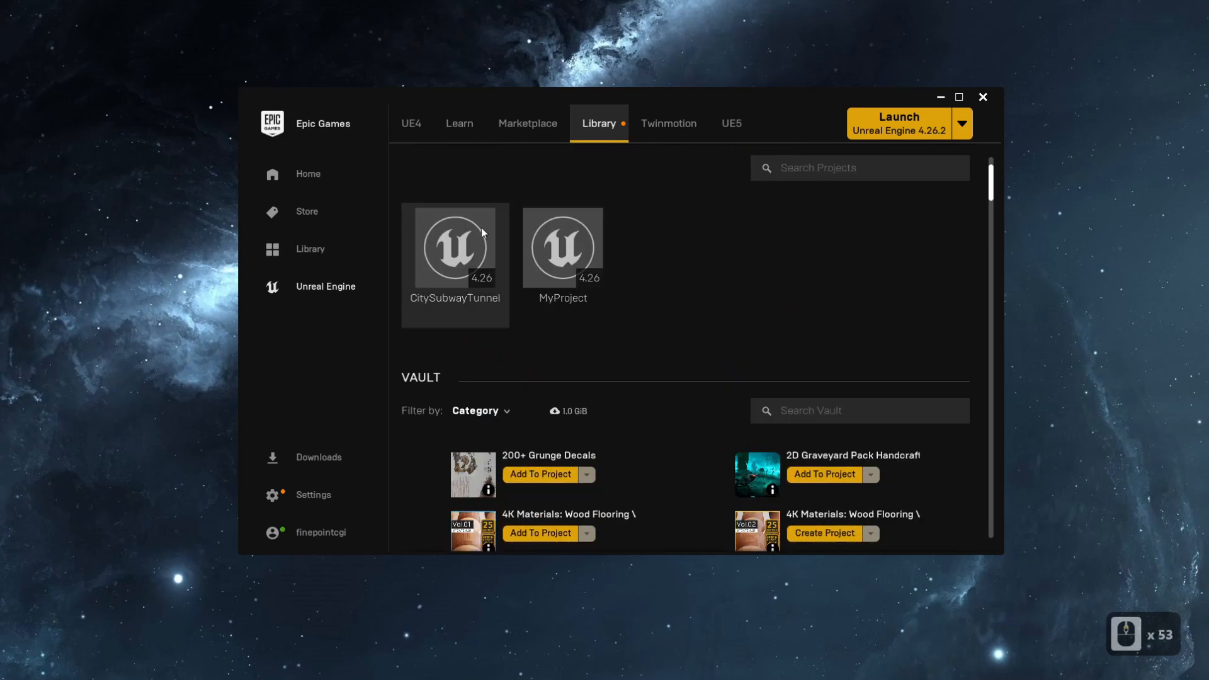
double_click(475, 247)
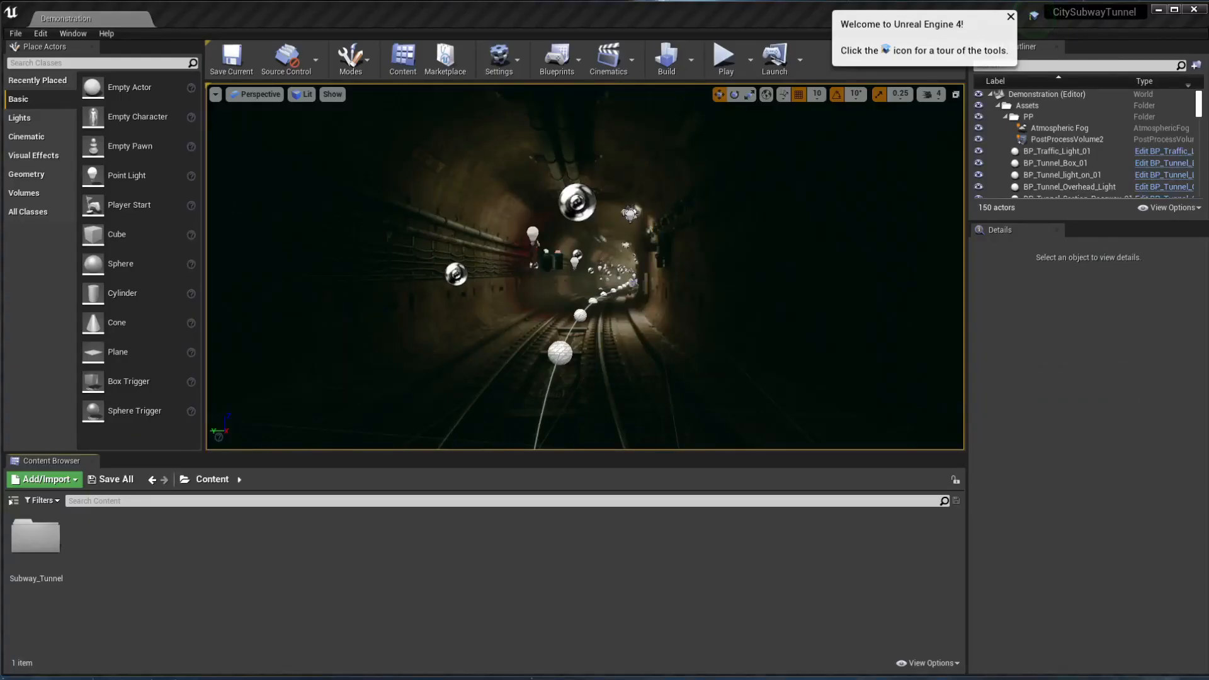
double_click(53, 537)
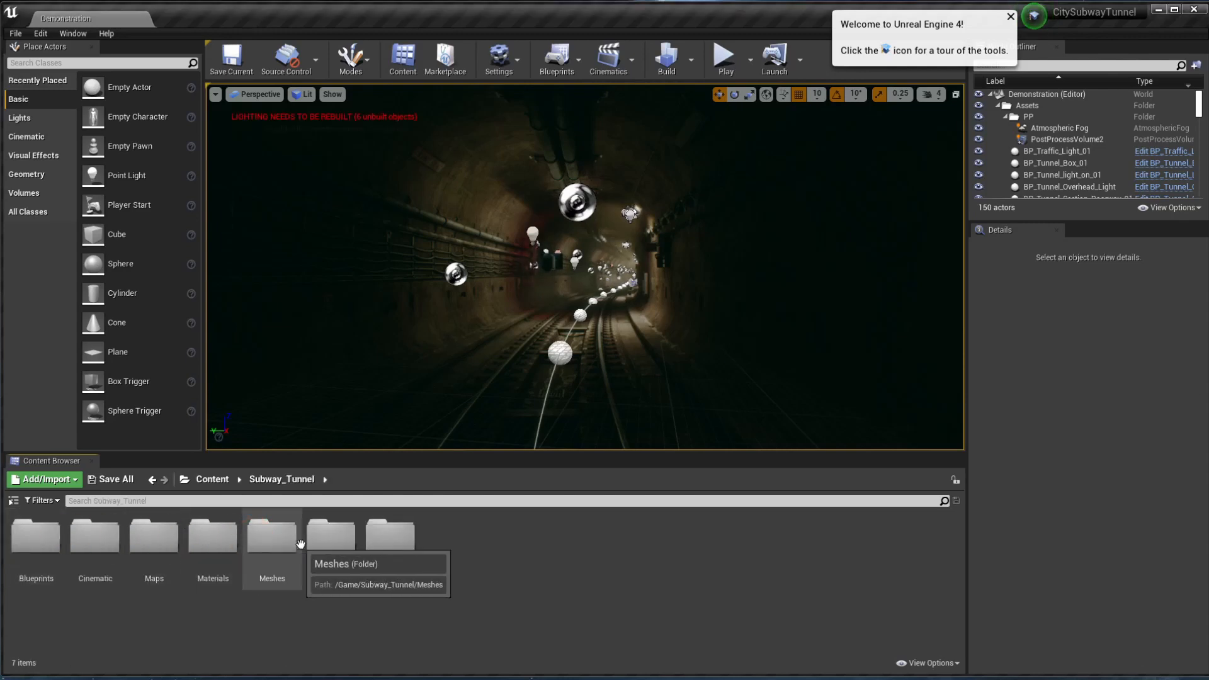
Step: Open the Props subfolder in Meshes and select all of its assets, from SM_Door_01a to SM_Wire_01c
double_click(277, 542)
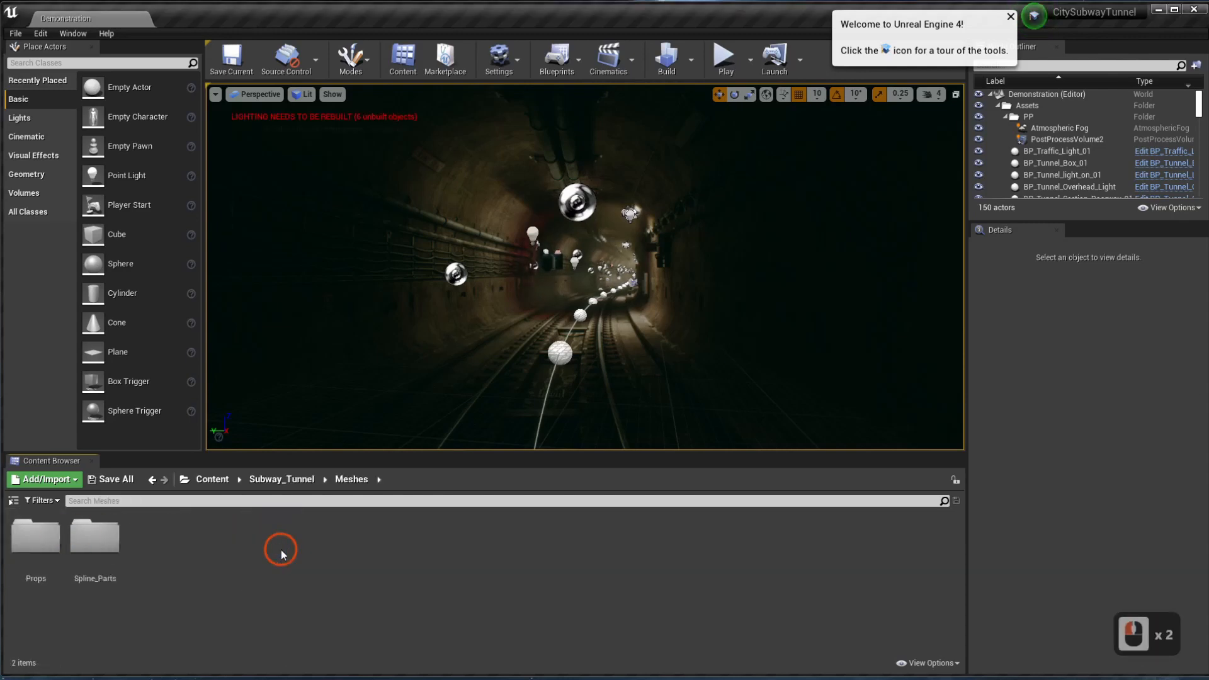
double_click(38, 537)
click(39, 537)
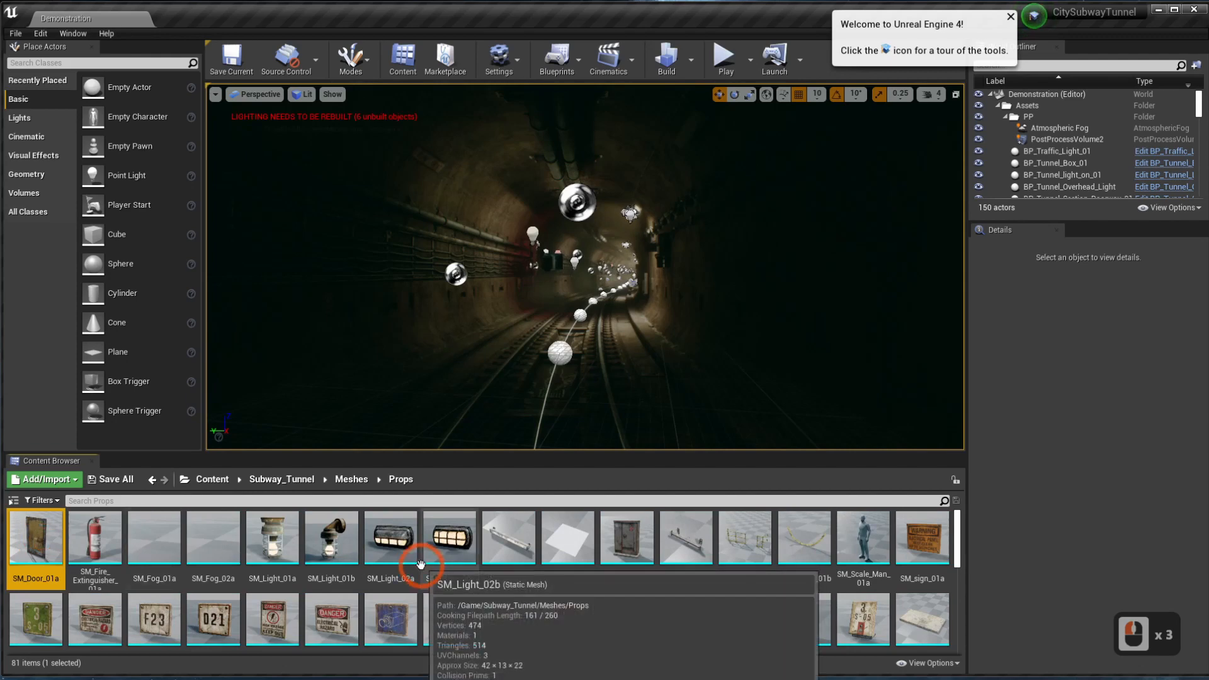
scroll(432, 577, down, 2)
scroll(431, 577, down, 17)
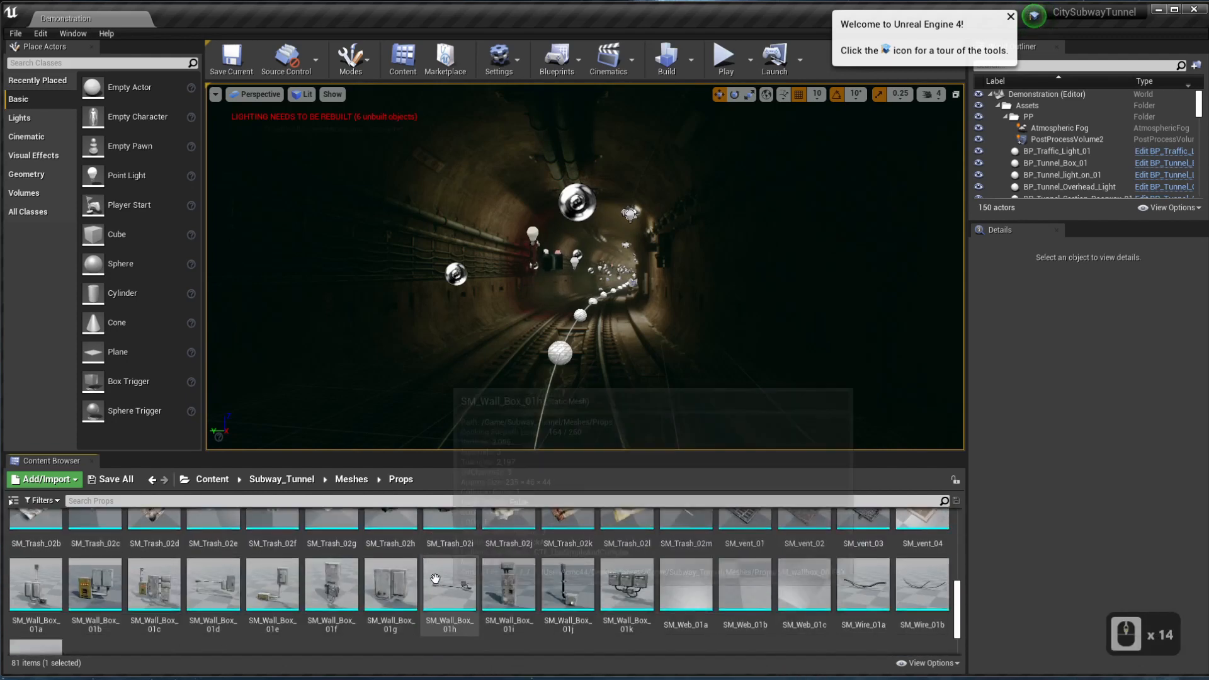
shift+click(48, 595)
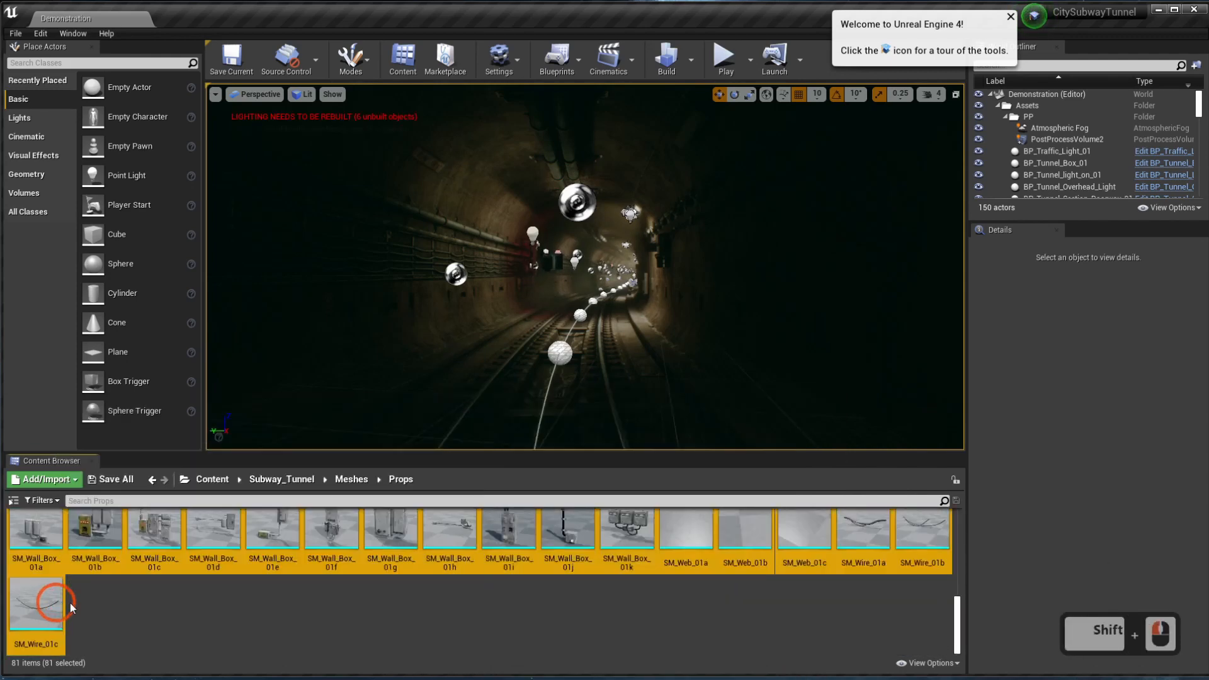
Step: Start exporting all the selected prop meshes together and go to the Desktop for the destination directory
scroll(403, 573, up, 13)
right_click(332, 550)
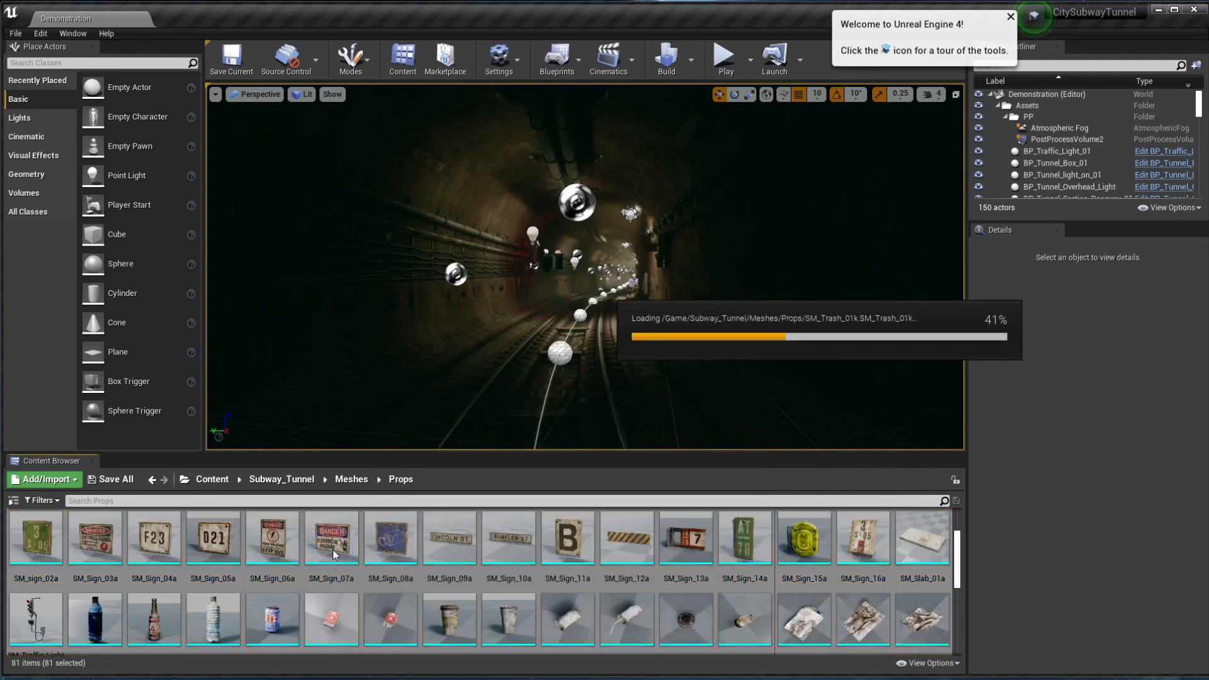
right_click(333, 550)
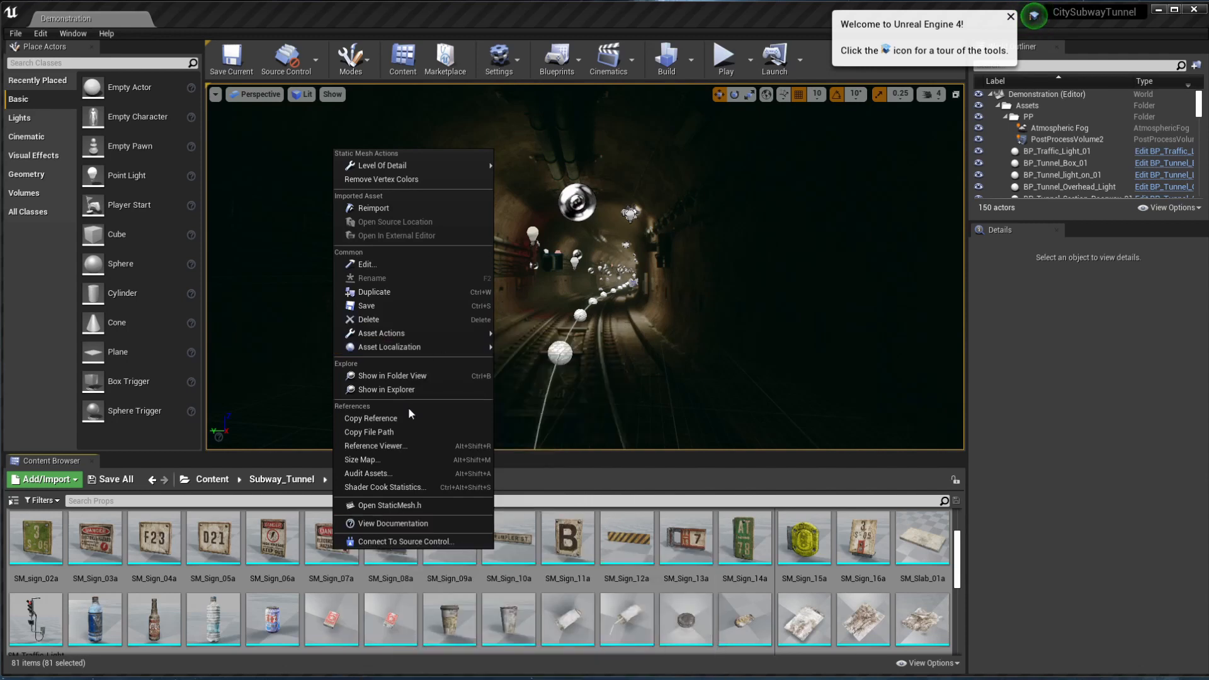
mouse_move(412, 333)
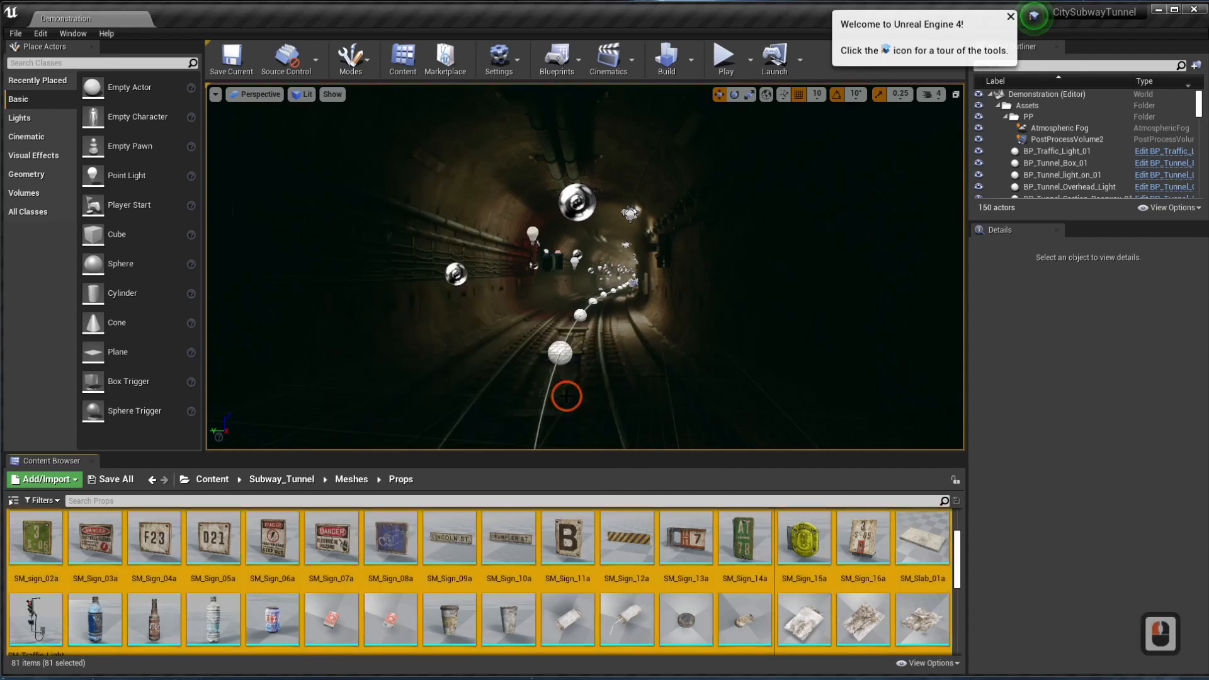
click(567, 400)
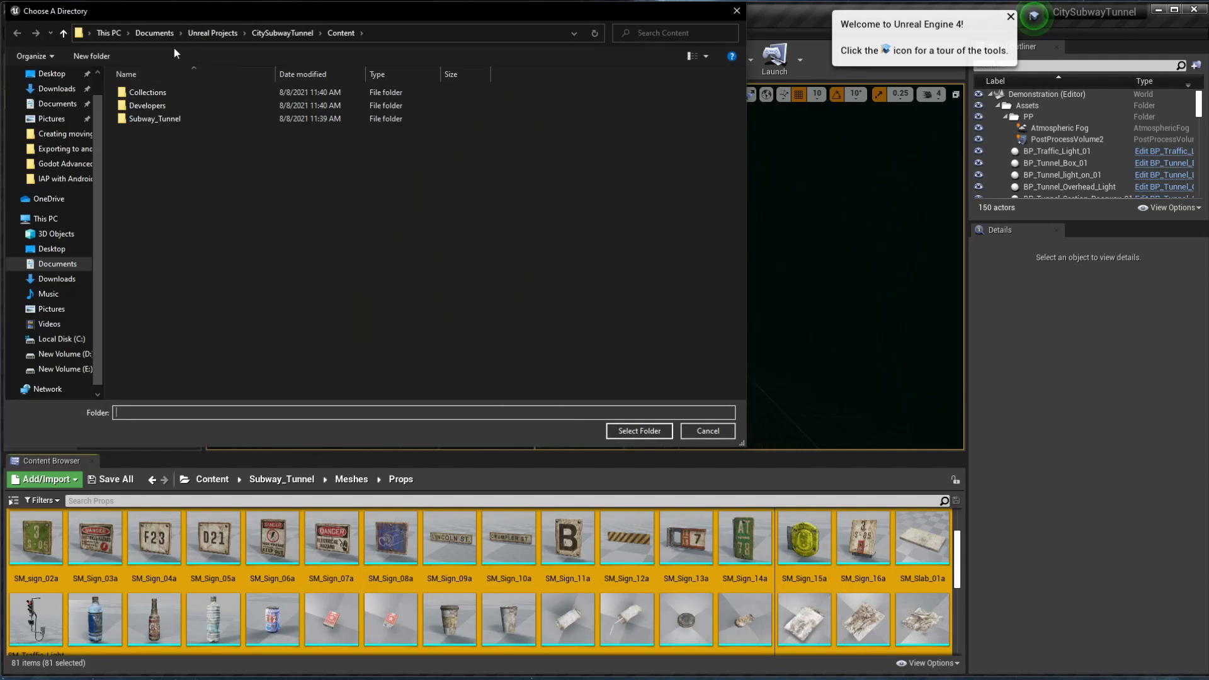
click(52, 73)
click(175, 186)
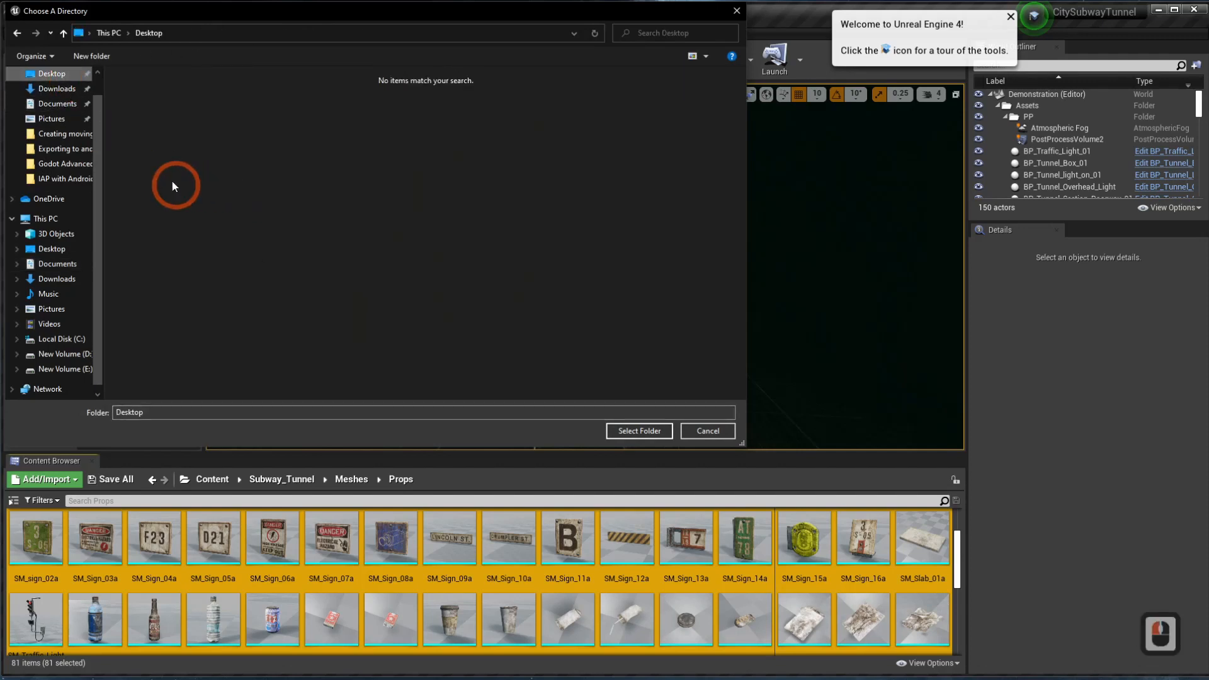
Step: Create a folder named "Subway exxport" on the Desktop
right_click(311, 152)
click(371, 312)
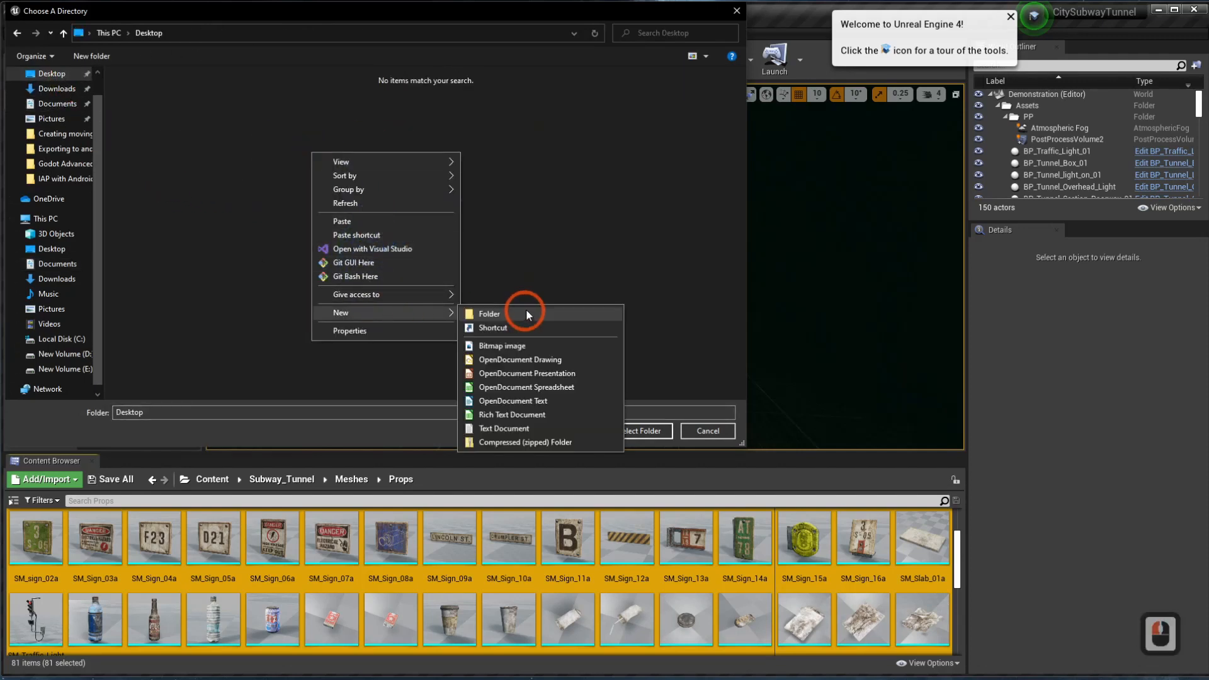
click(515, 313)
text(Sub)
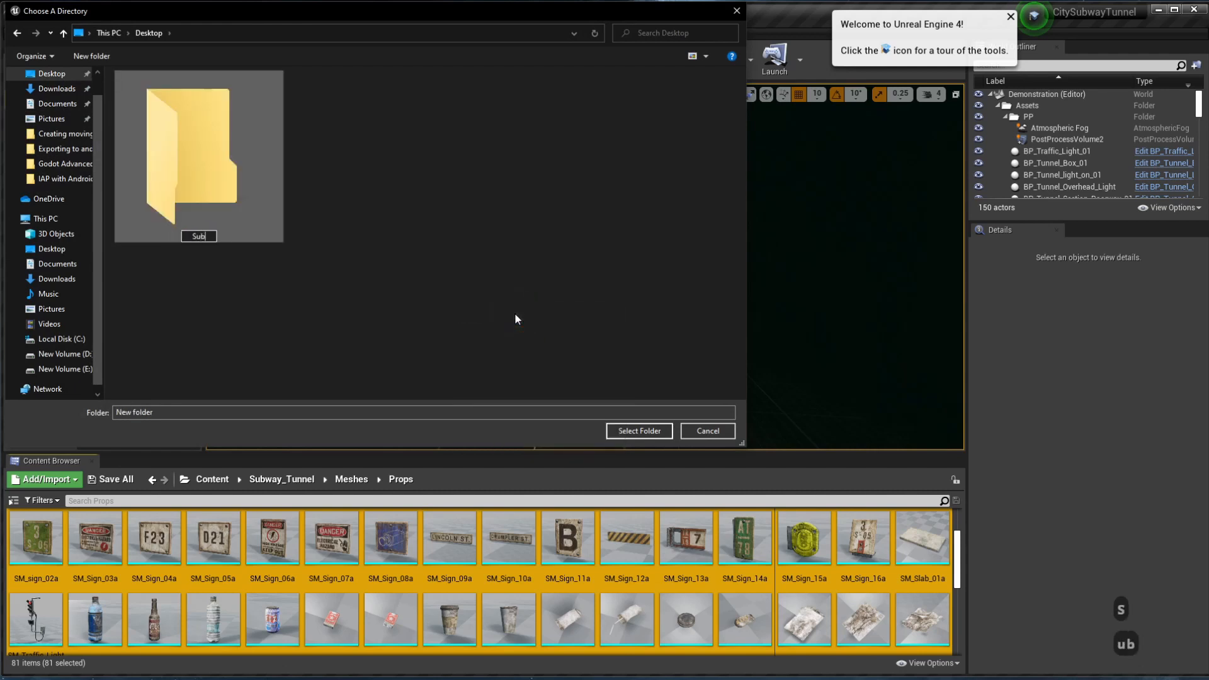
text(way)
key(BackSpace)
key(BackSpace)
key(BackSpace)
text(bway exxport)
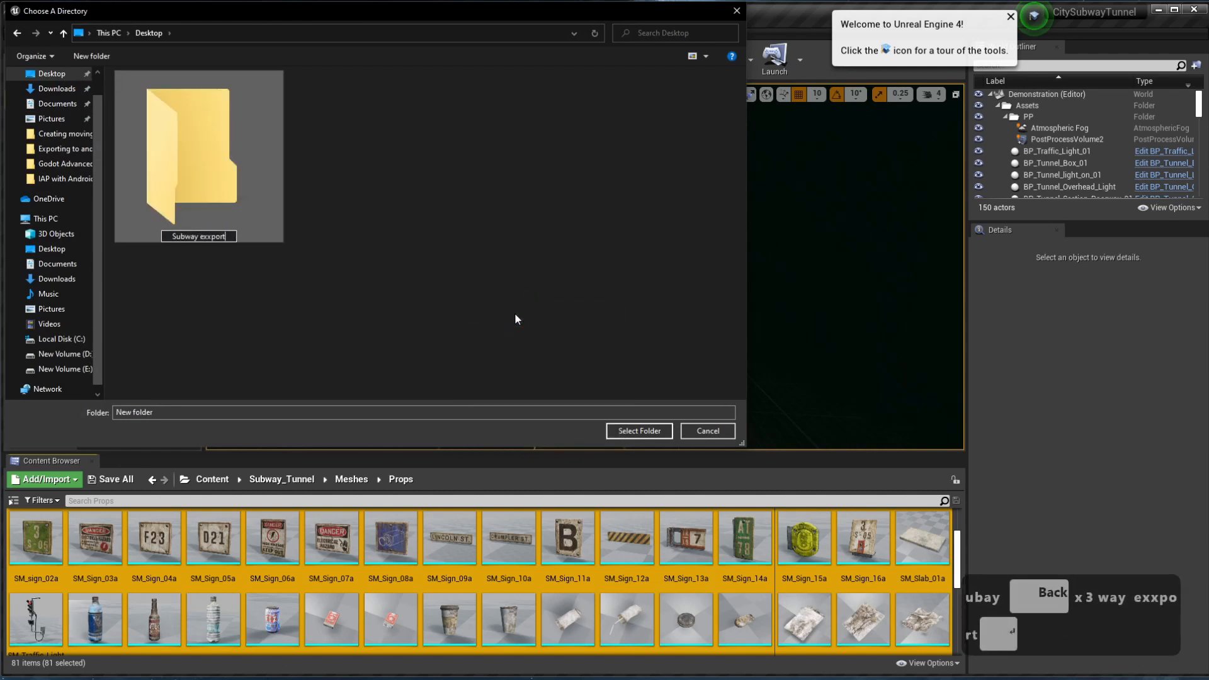
key(Return)
Step: Create a Props folder inside "Subway exxport" and choose it as the export destination
double_click(142, 104)
right_click(171, 146)
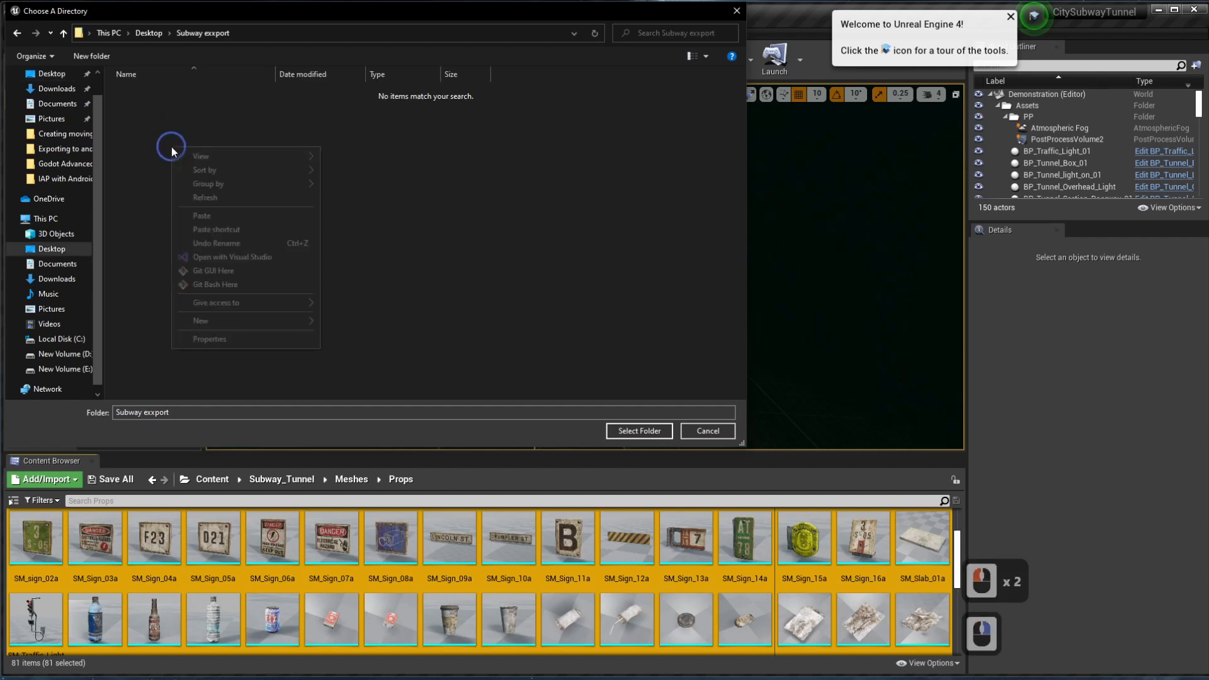
mouse_move(218, 320)
click(353, 326)
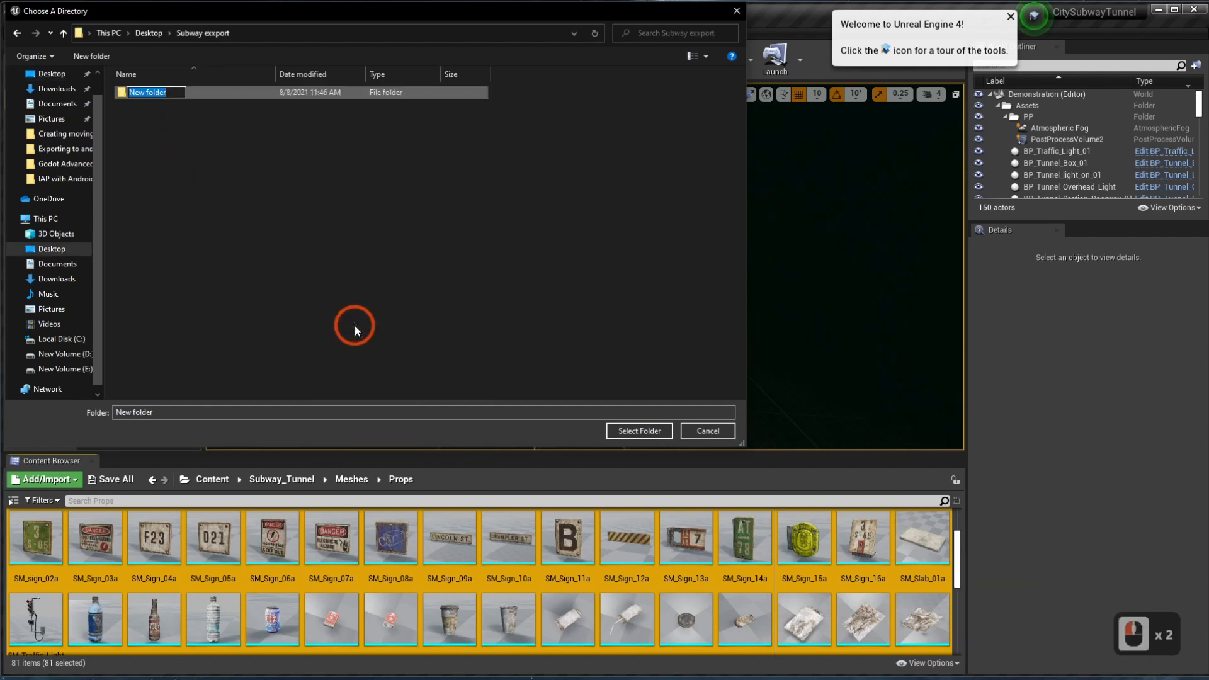
text(Prop)
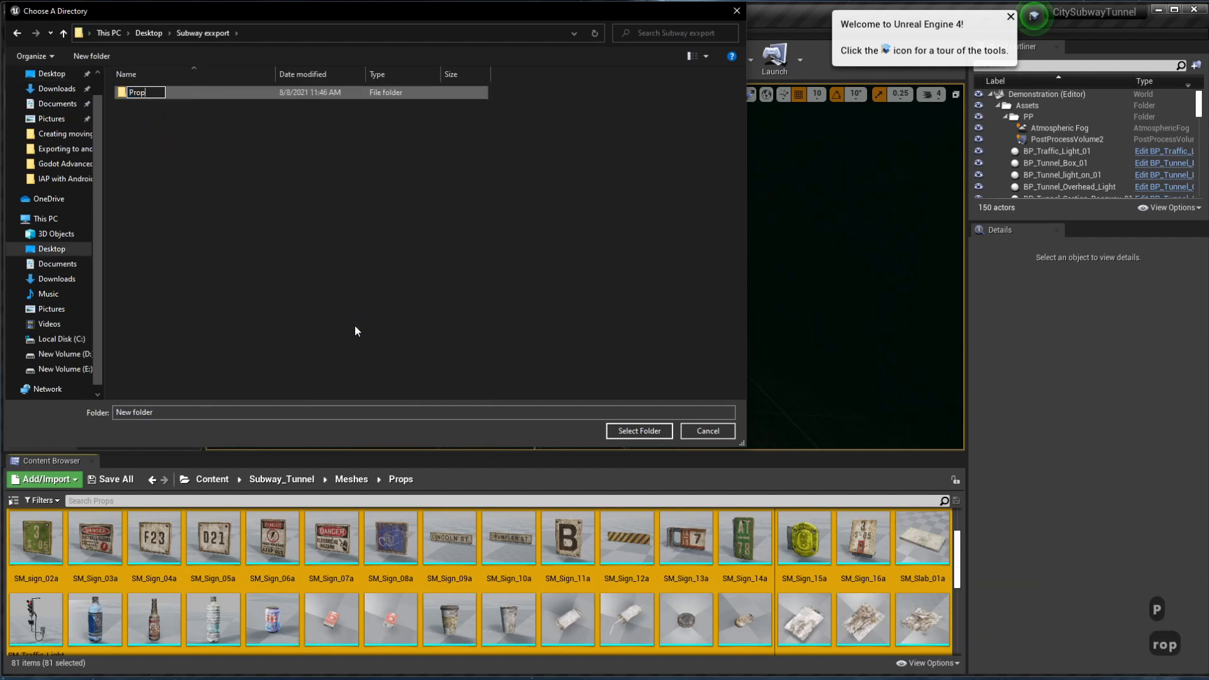
text(s)
key(Return)
double_click(373, 92)
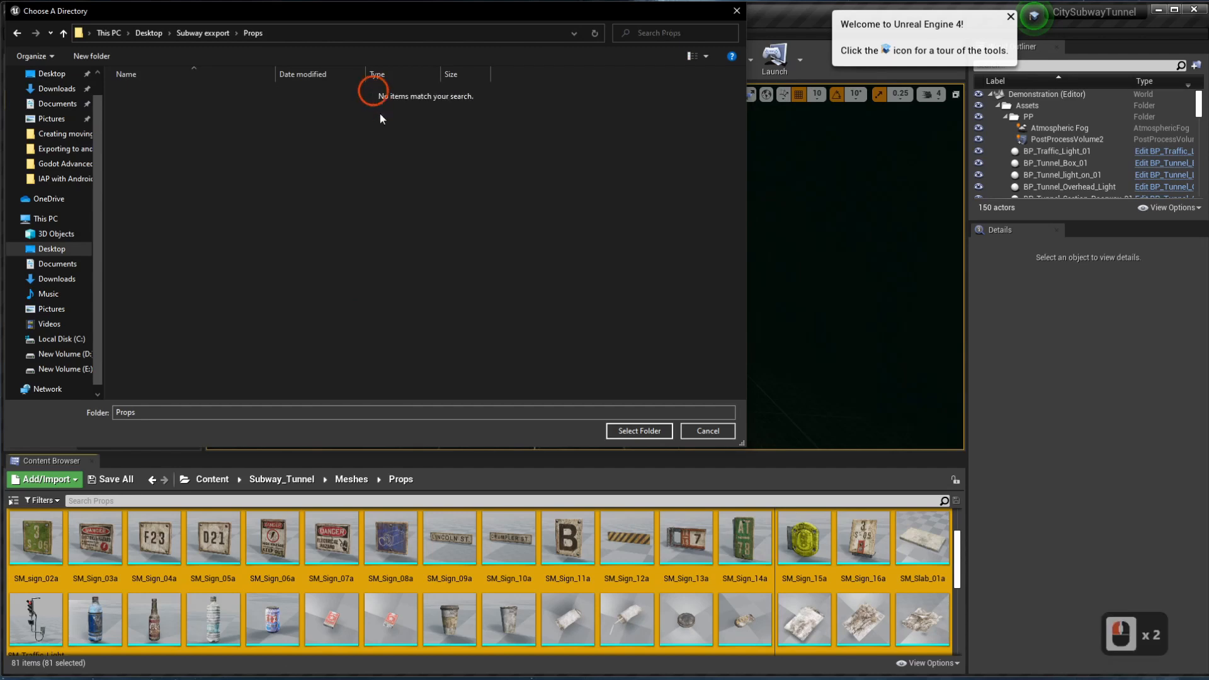
click(645, 430)
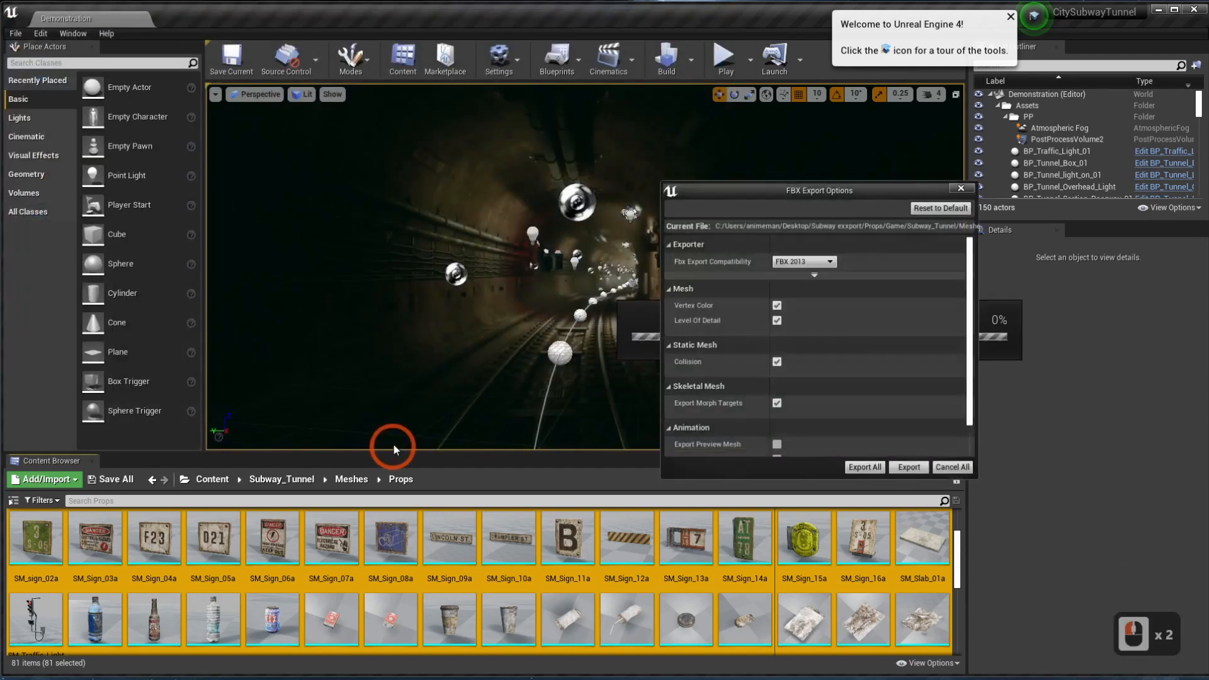
Step: Review the FBX export options, including the compatibility versions and advanced settings, and export all the selected meshes
click(828, 262)
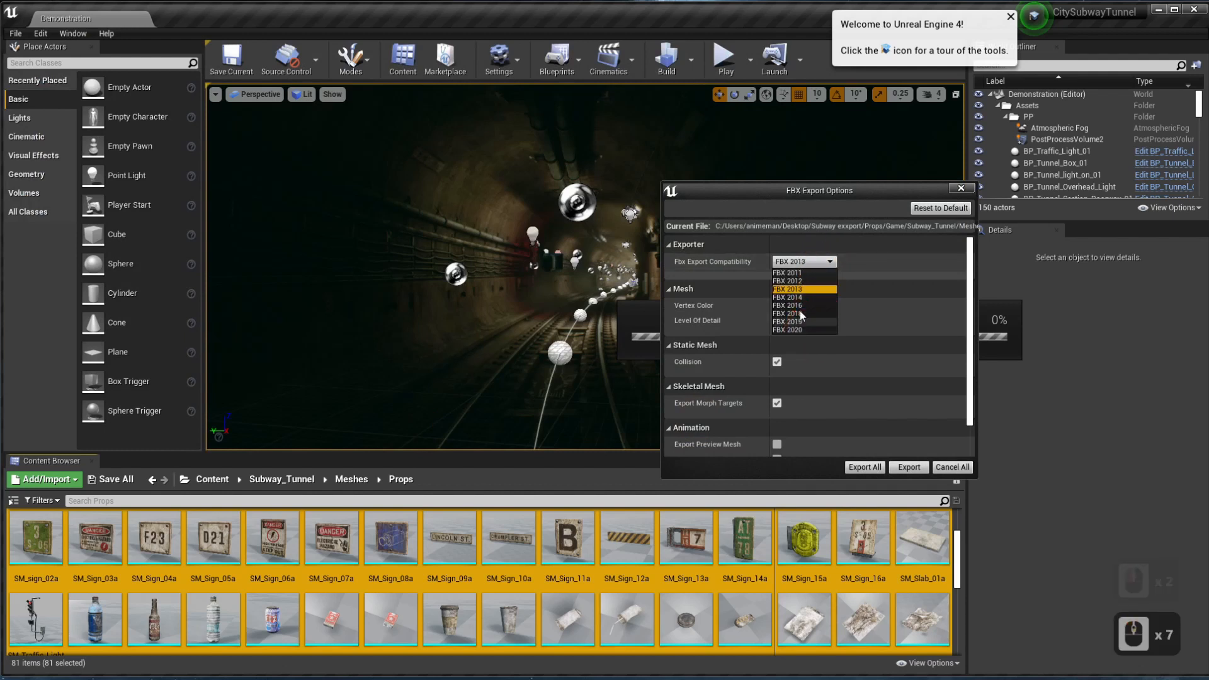
click(898, 272)
click(812, 276)
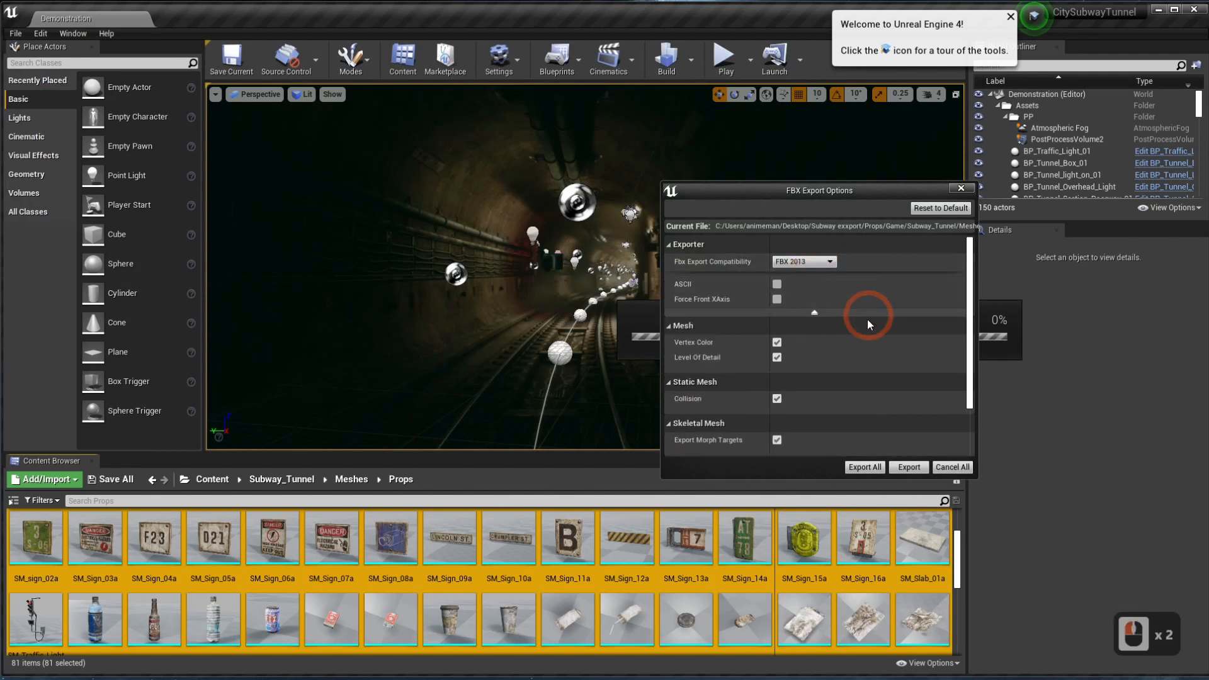
scroll(826, 334, down, 3)
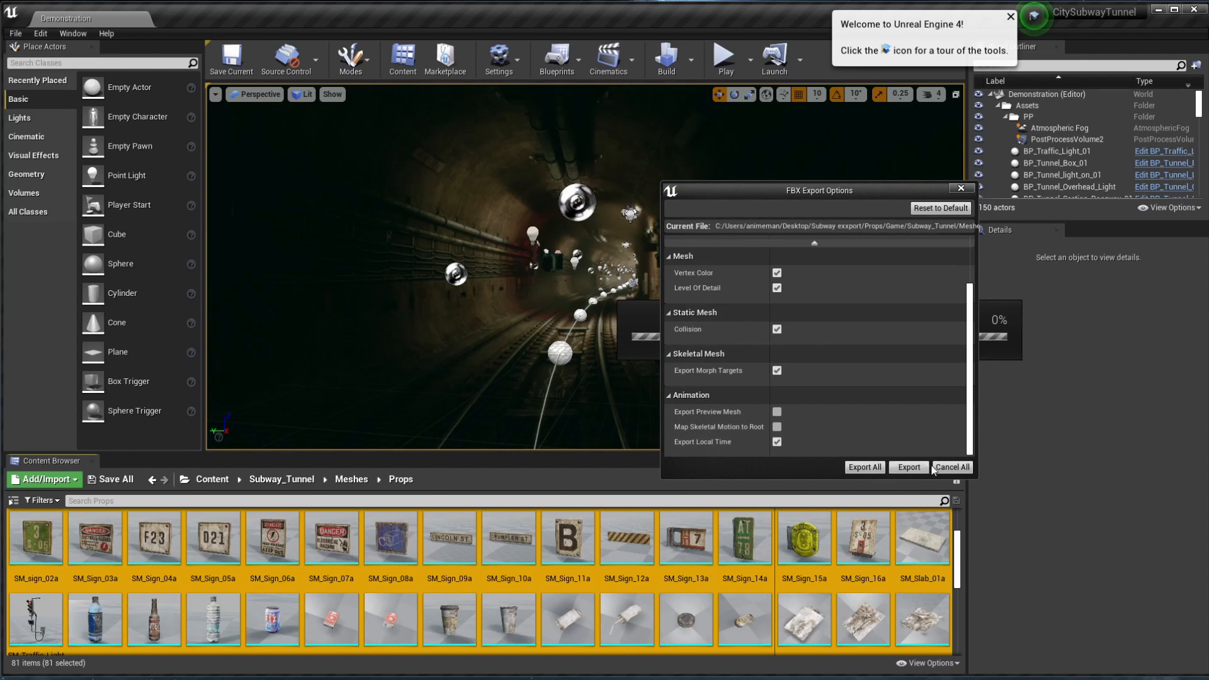
click(875, 469)
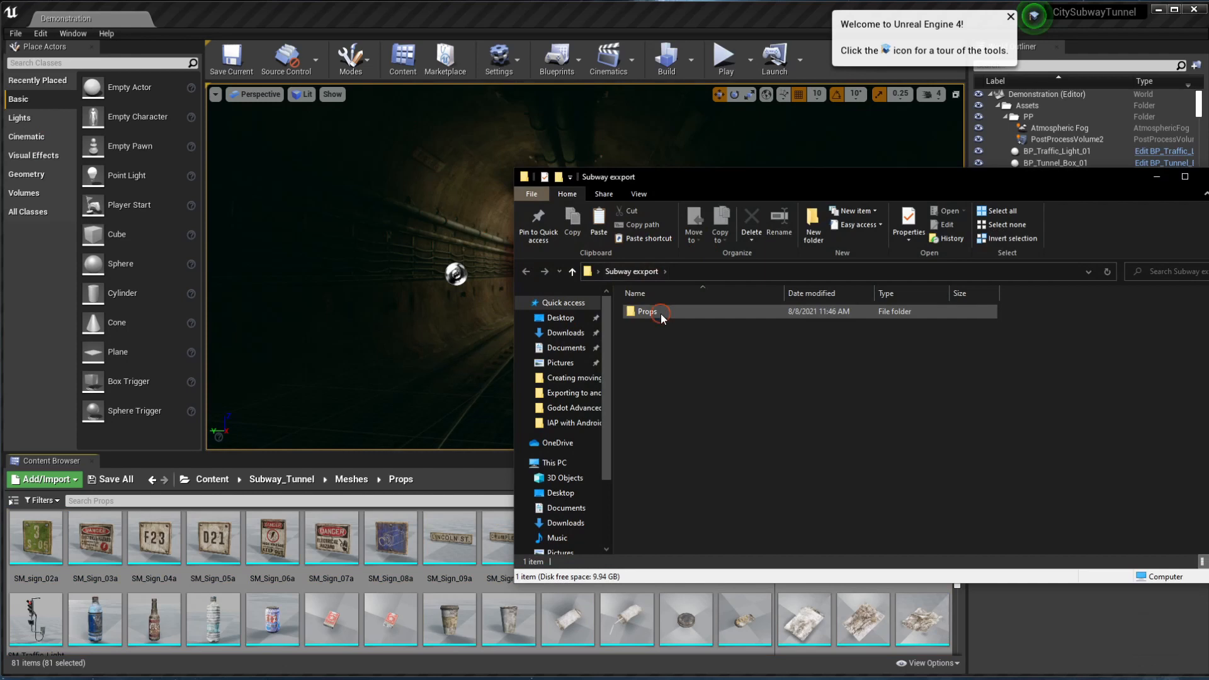
Step: In File Explorer, go through "Subway exxport" to Props/Game/Subway_Tunnel/Meshes/Props and look over the exported mesh files
double_click(692, 318)
double_click(692, 318)
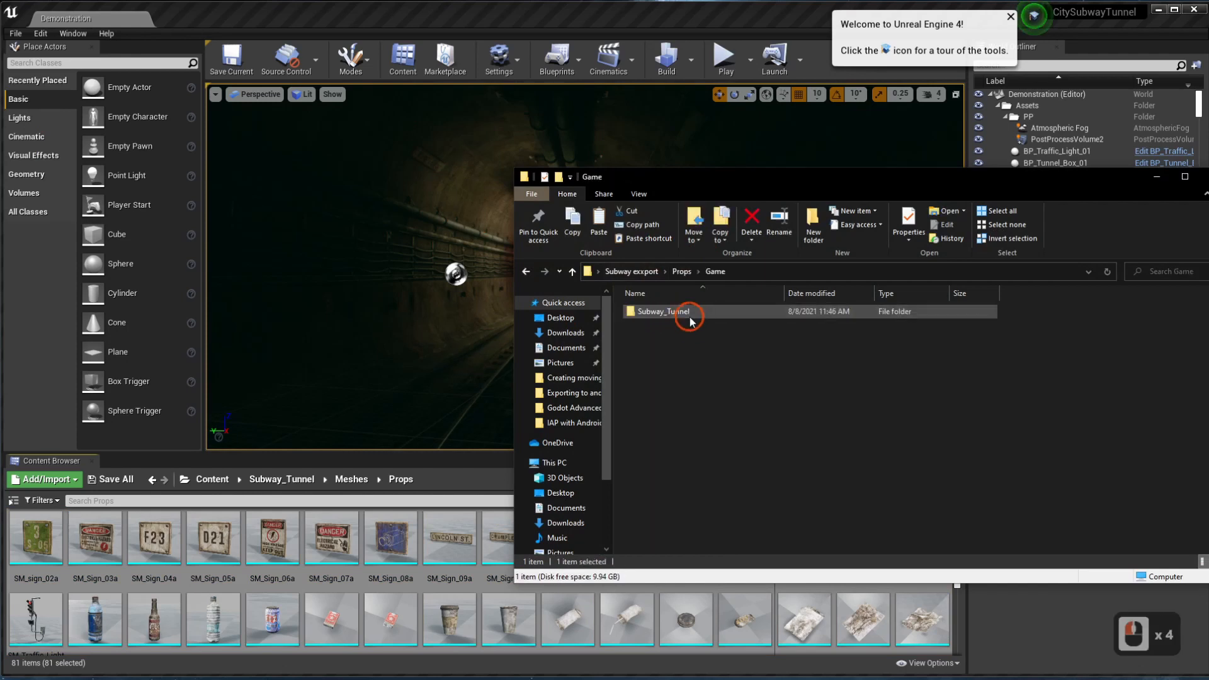
double_click(690, 316)
double_click(690, 316)
double_click(690, 318)
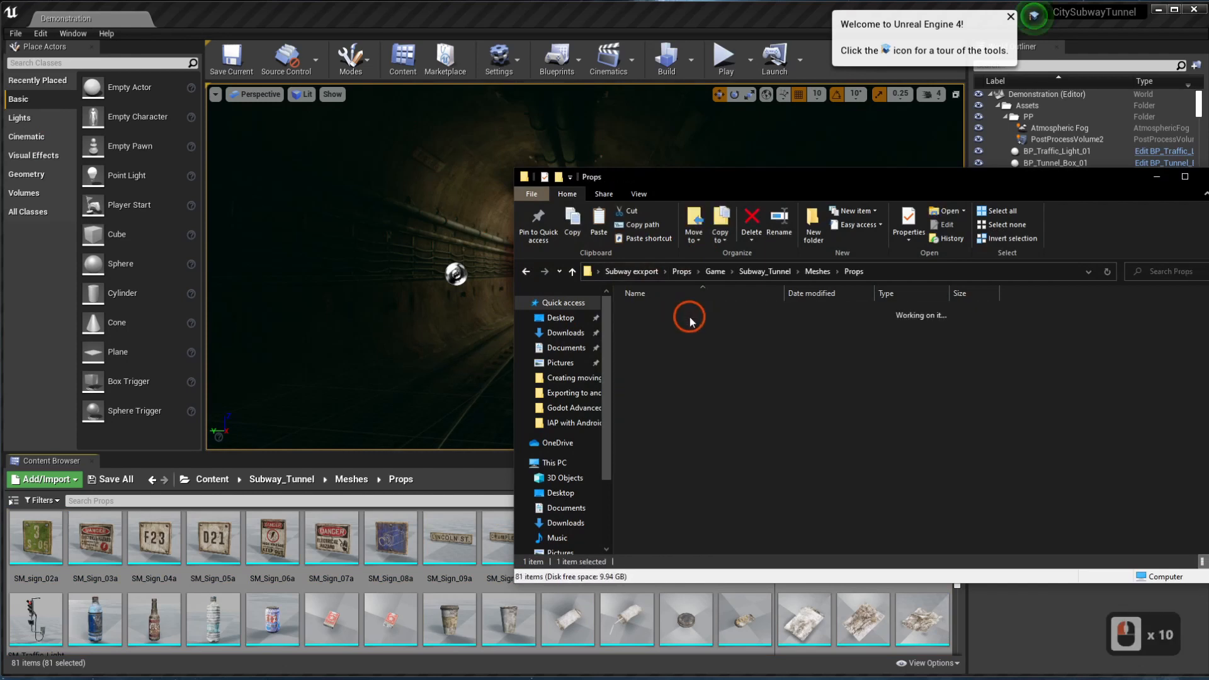
click(689, 316)
scroll(700, 455, down, 19)
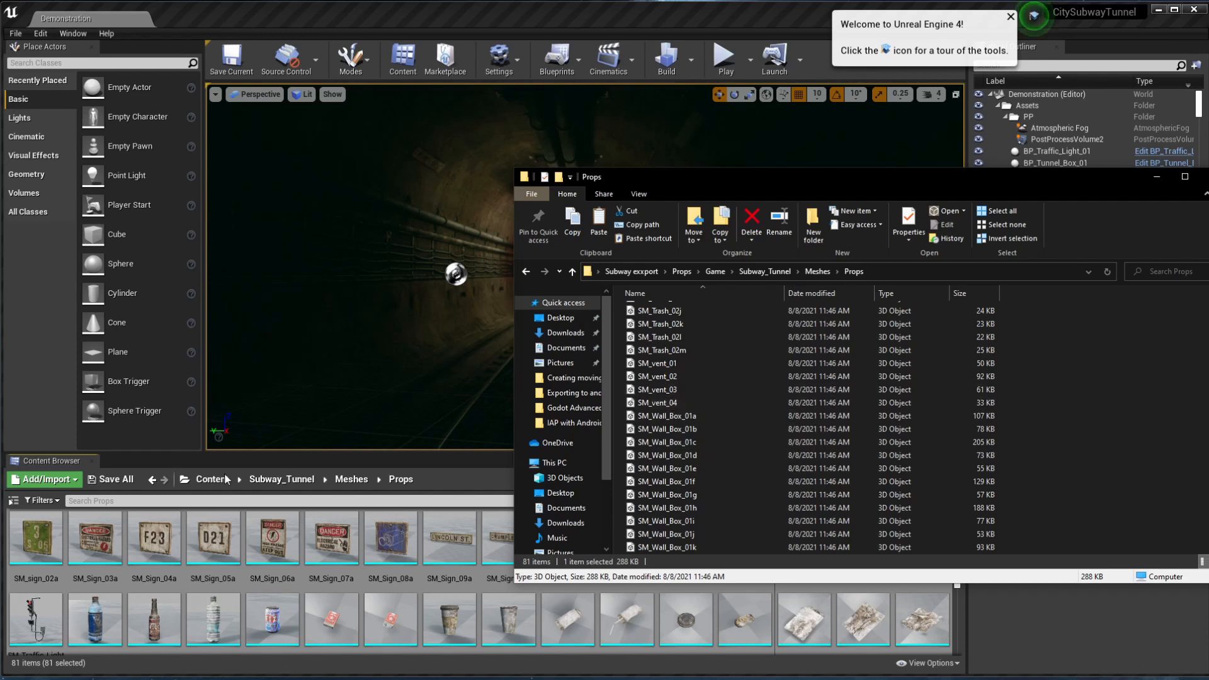
Step: Switch back to Unreal Editor and export the Demonstration level from Subway_Tunnel's Maps folder as Demonstration.FBX into the exported Props folder
click(306, 482)
click(306, 481)
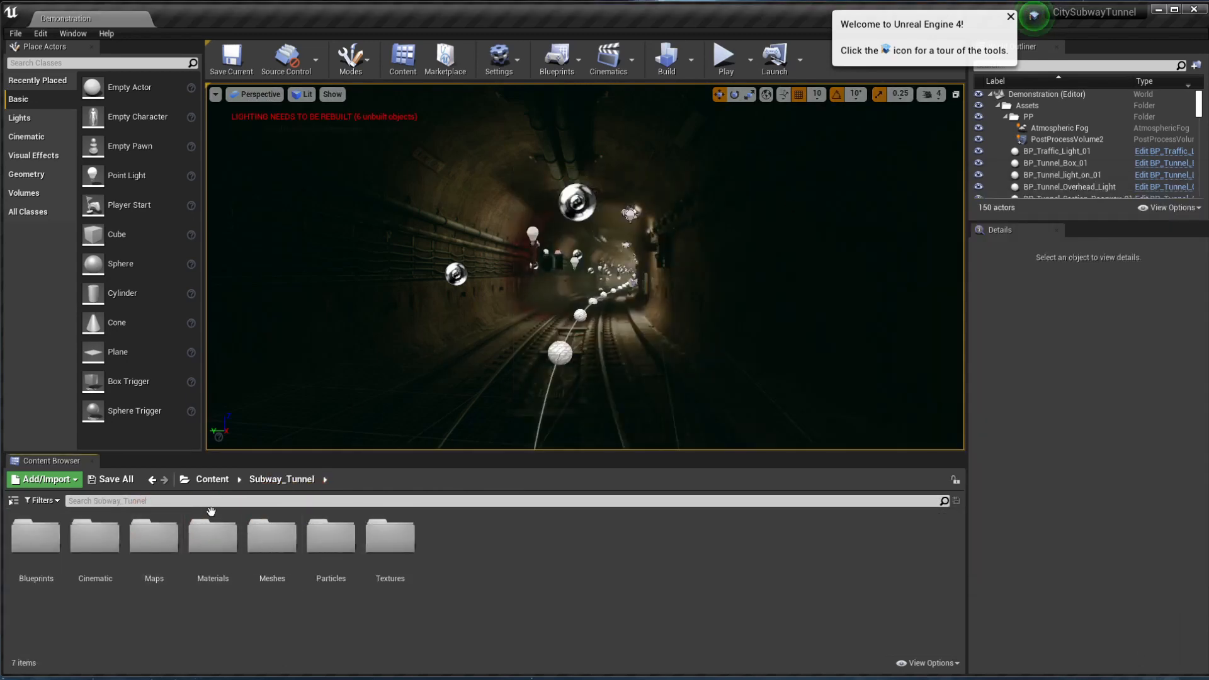
double_click(153, 536)
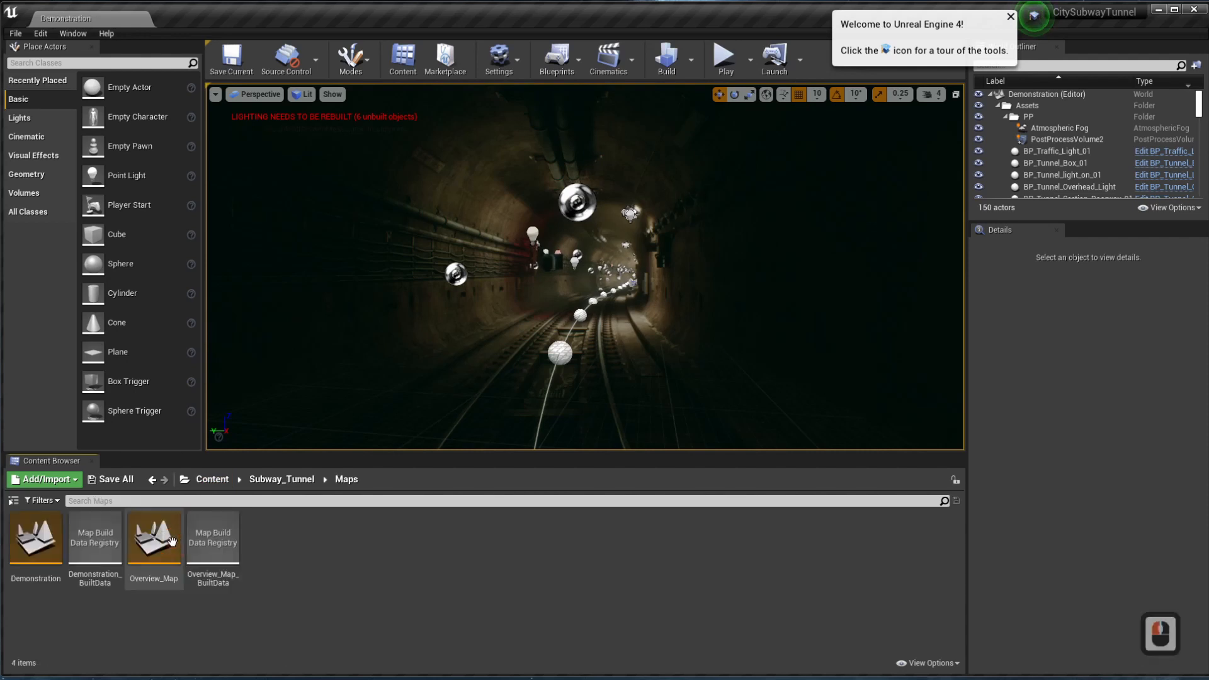
right_click(36, 537)
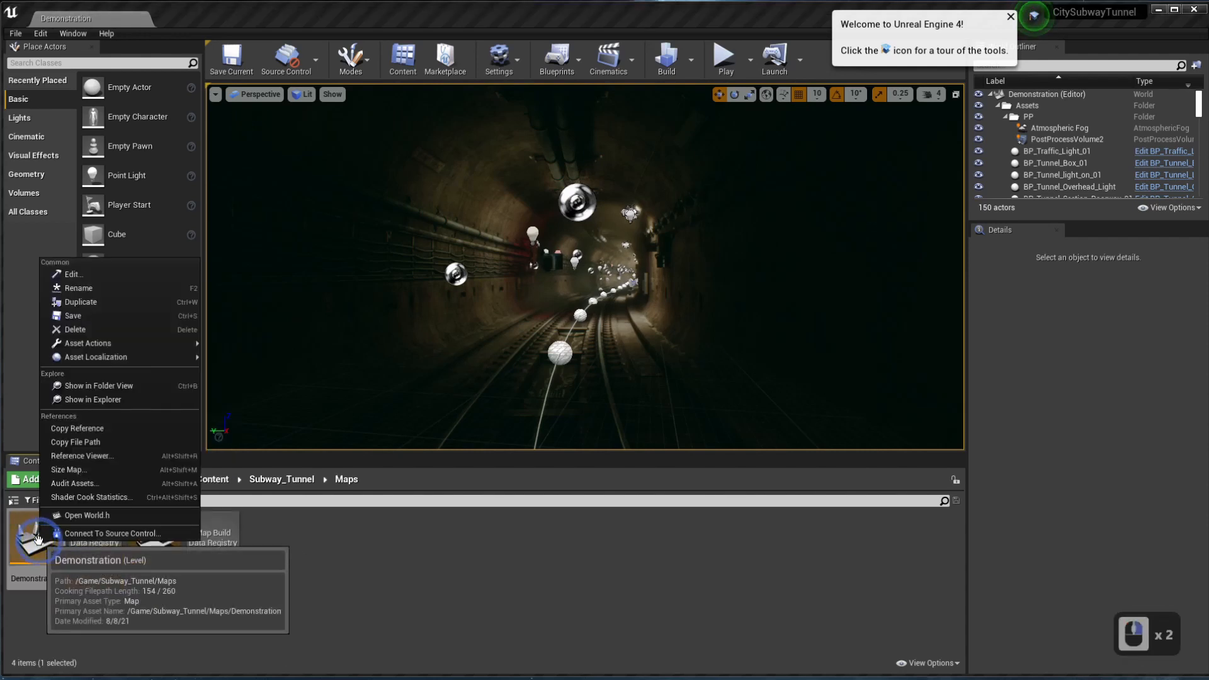
mouse_move(95, 344)
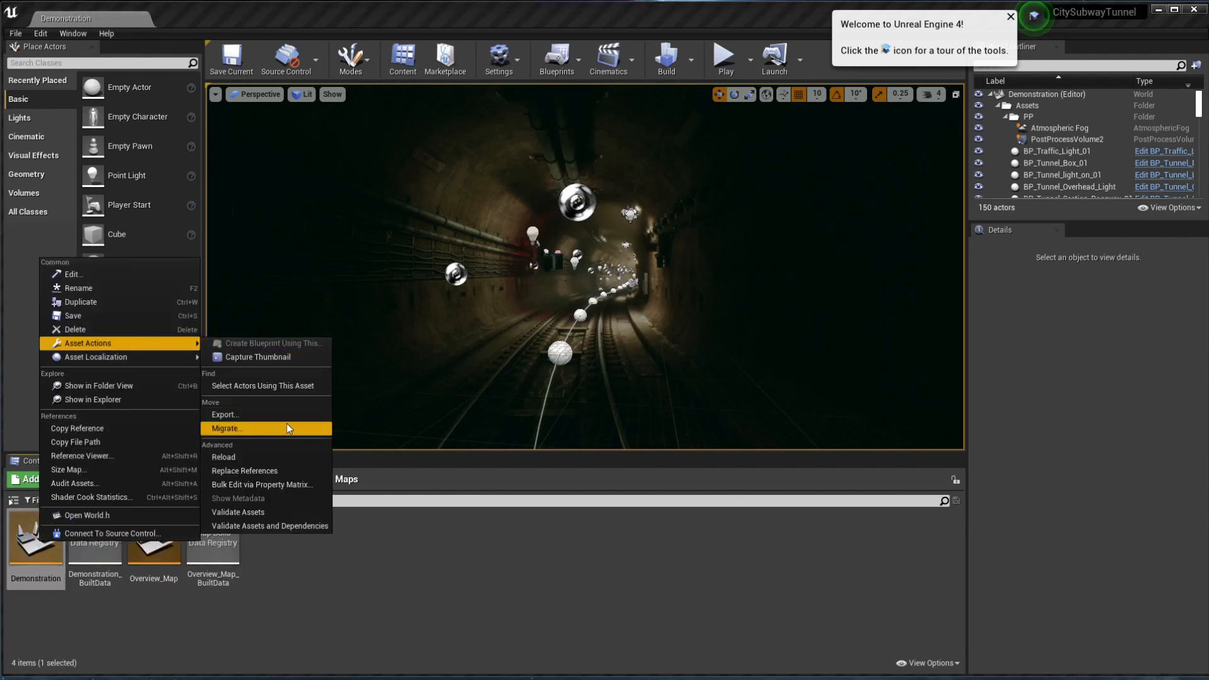
click(287, 416)
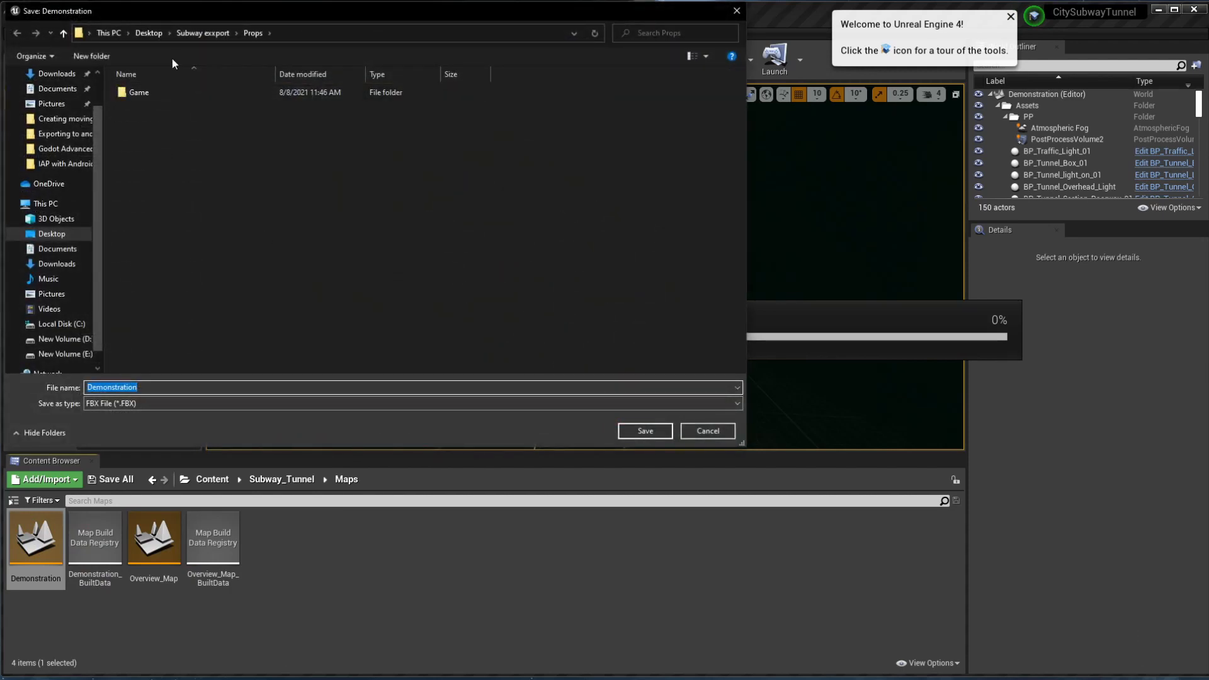
click(640, 430)
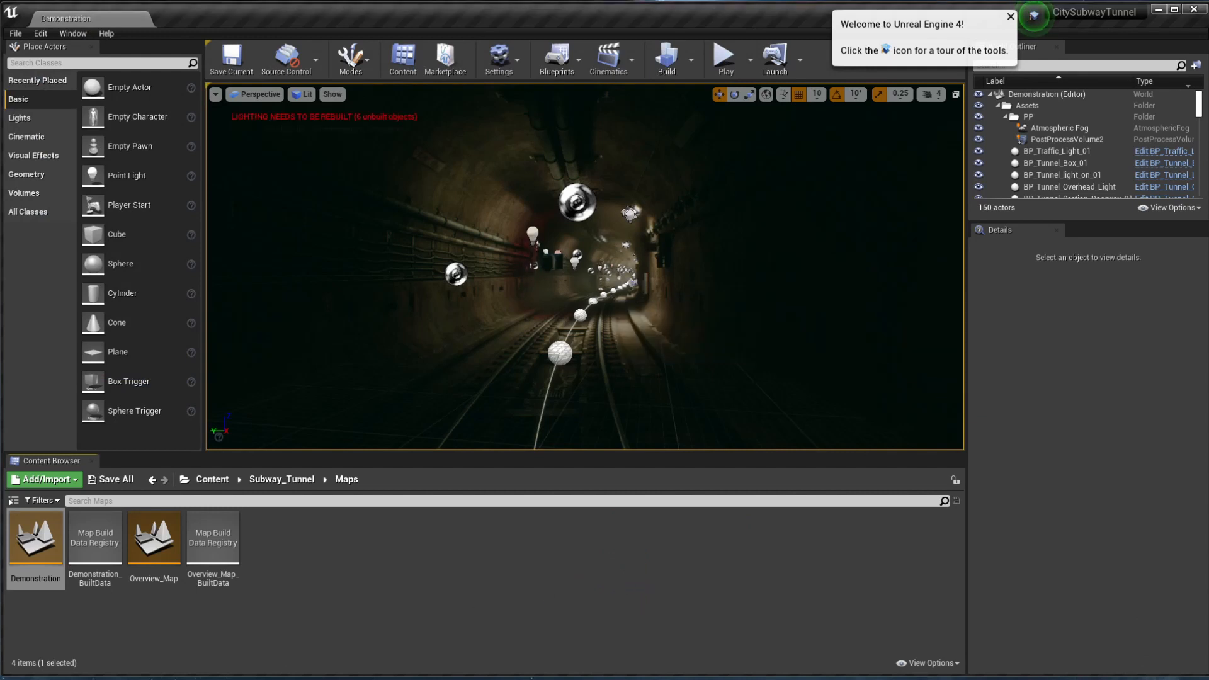
Step: Switch to Godot's project manager and create a project named "Unreal Export Demo" in its own folder, using the OpenGL ES 3.0 renderer
click(292, 652)
double_click(948, 389)
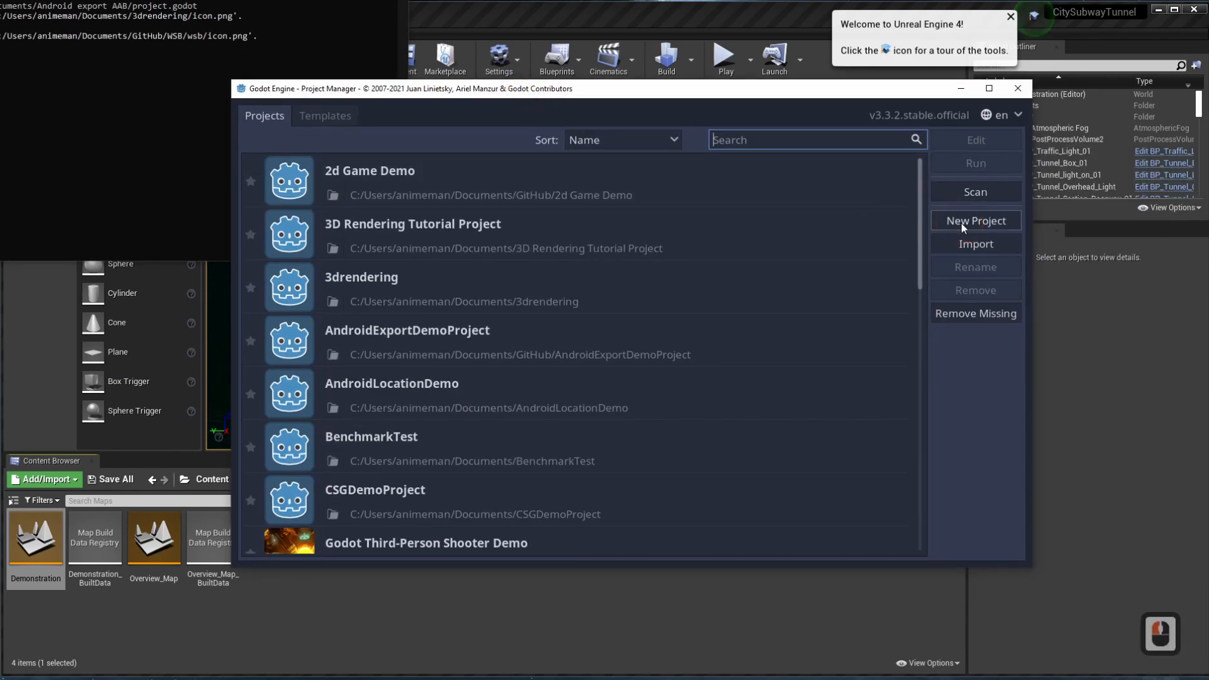
click(976, 220)
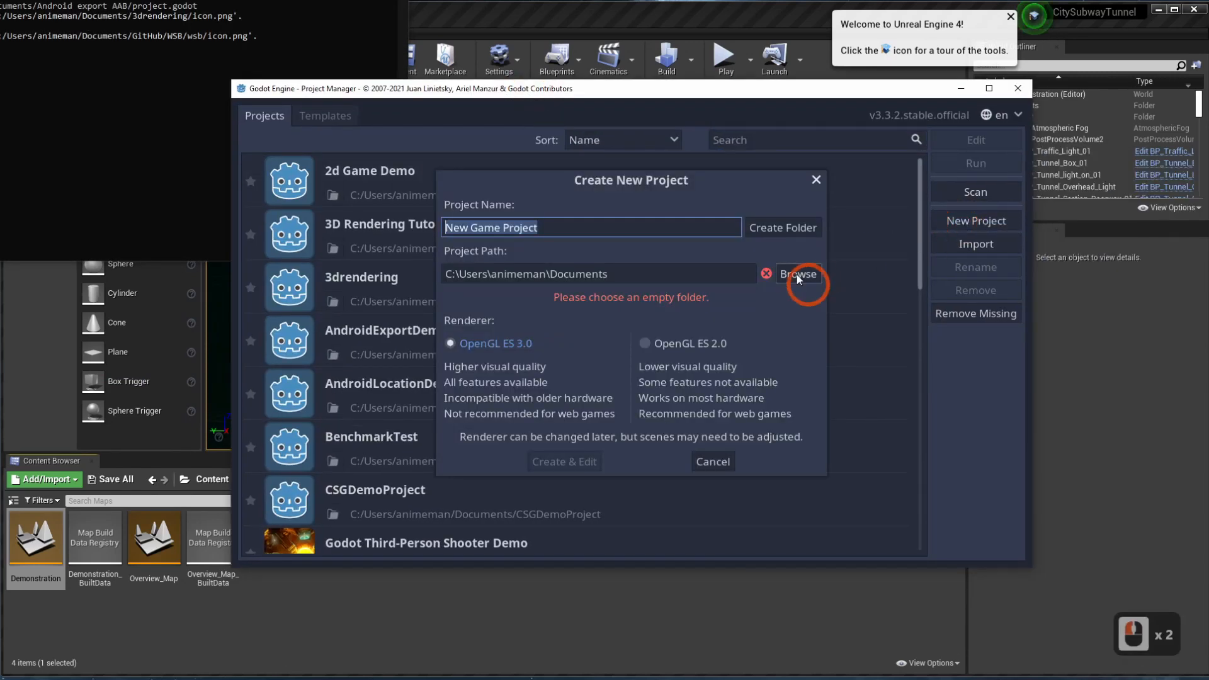
text(Unreal E)
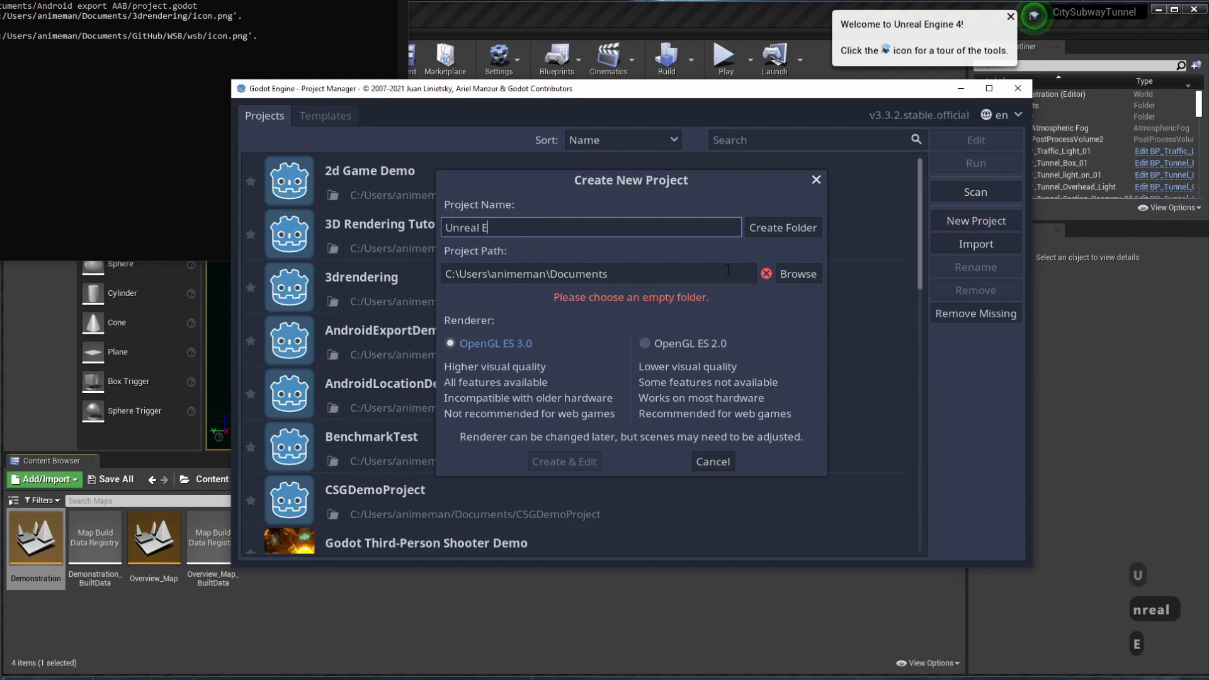
text(xport Deamo)
key(BackSpace)
key(BackSpace)
key(BackSpace)
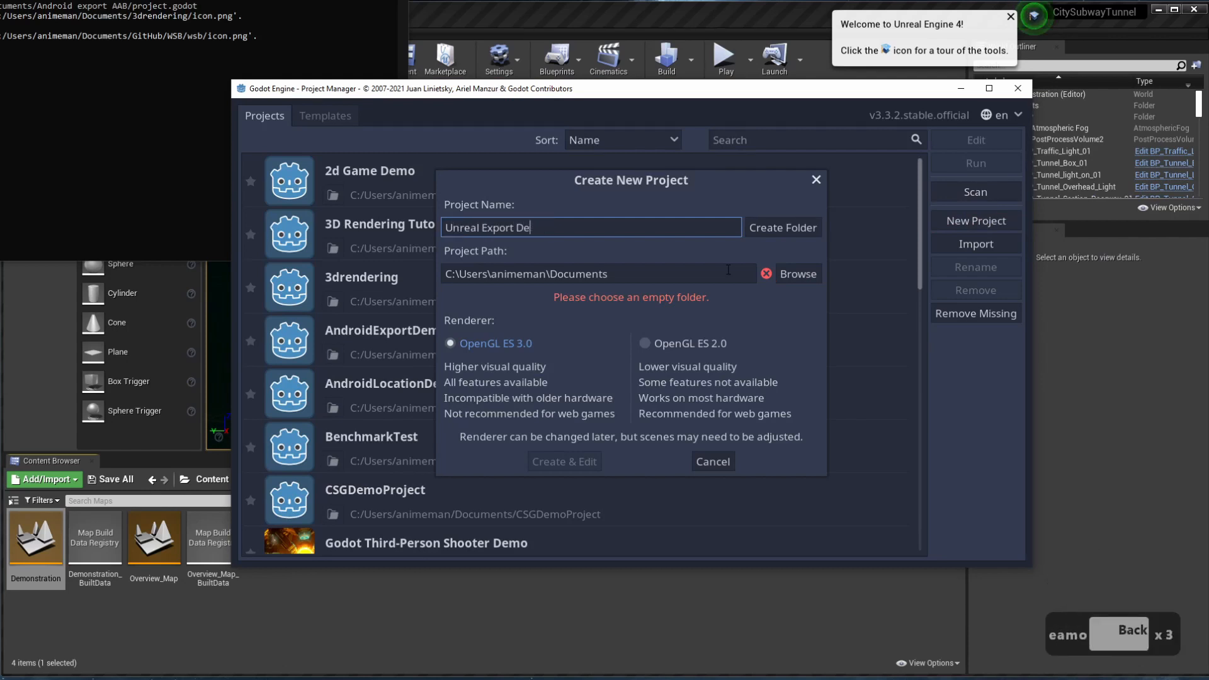
text(mo)
key(Return)
click(782, 227)
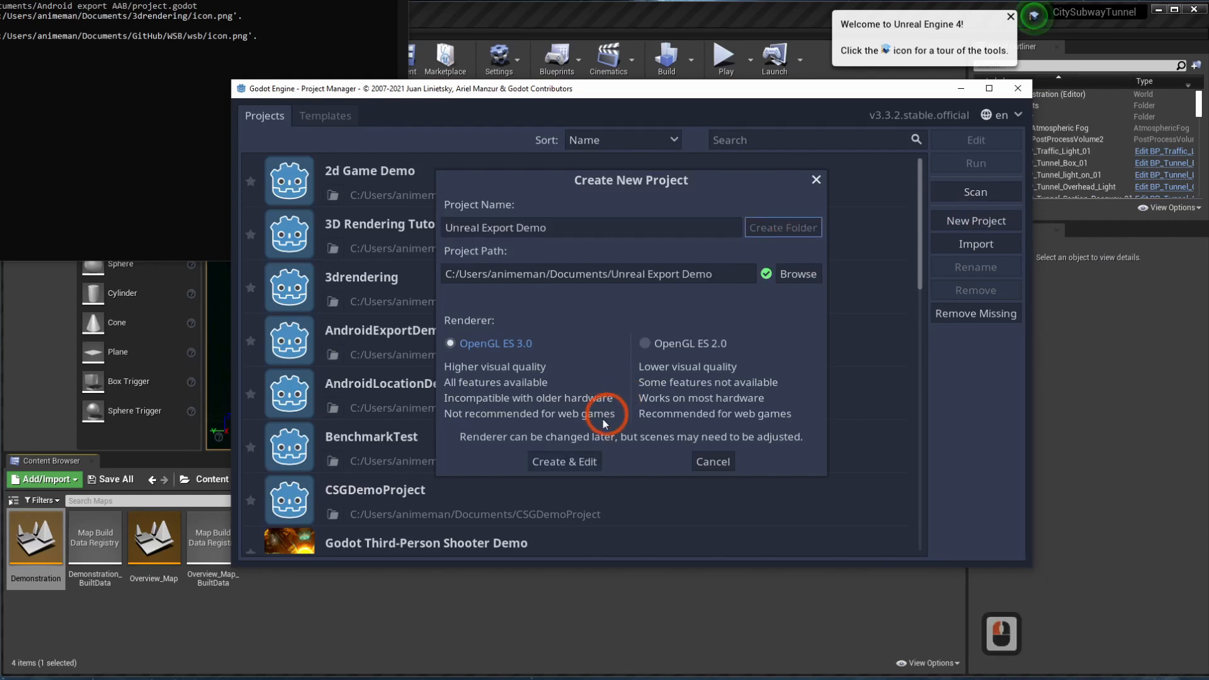
click(564, 462)
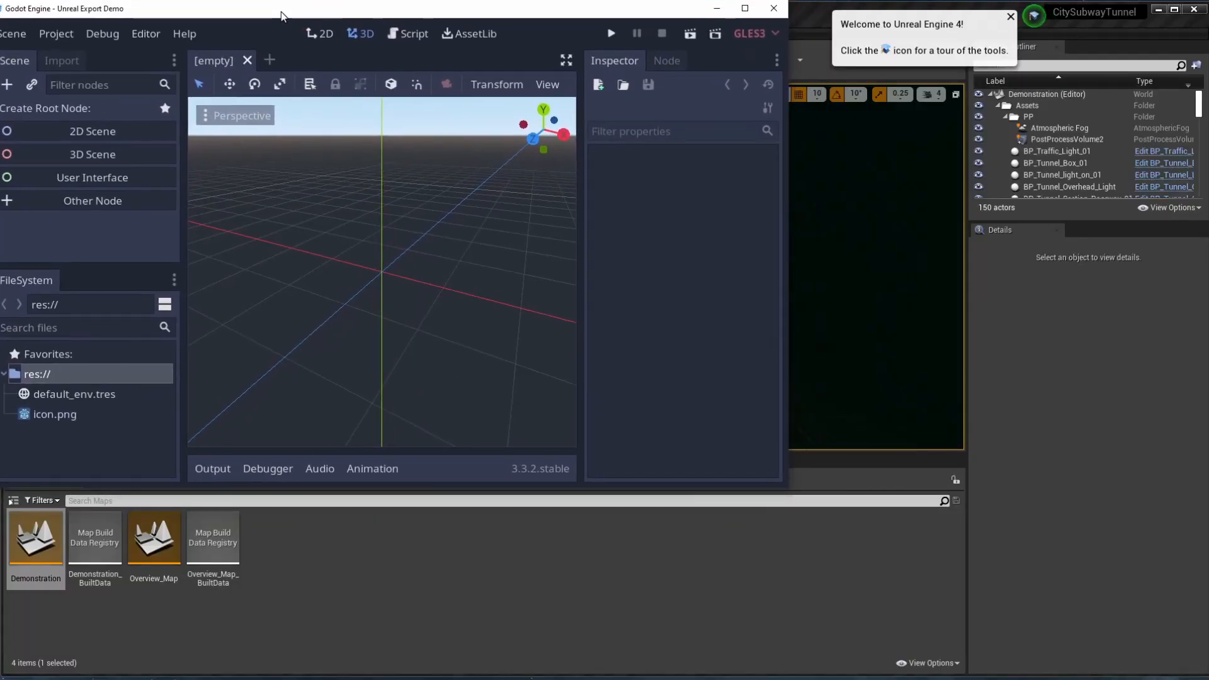
Step: Enlarge the Godot window to fill the screen and create a 3D scene with a Spatial root node
drag(282, 11, 290, 0)
click(486, 319)
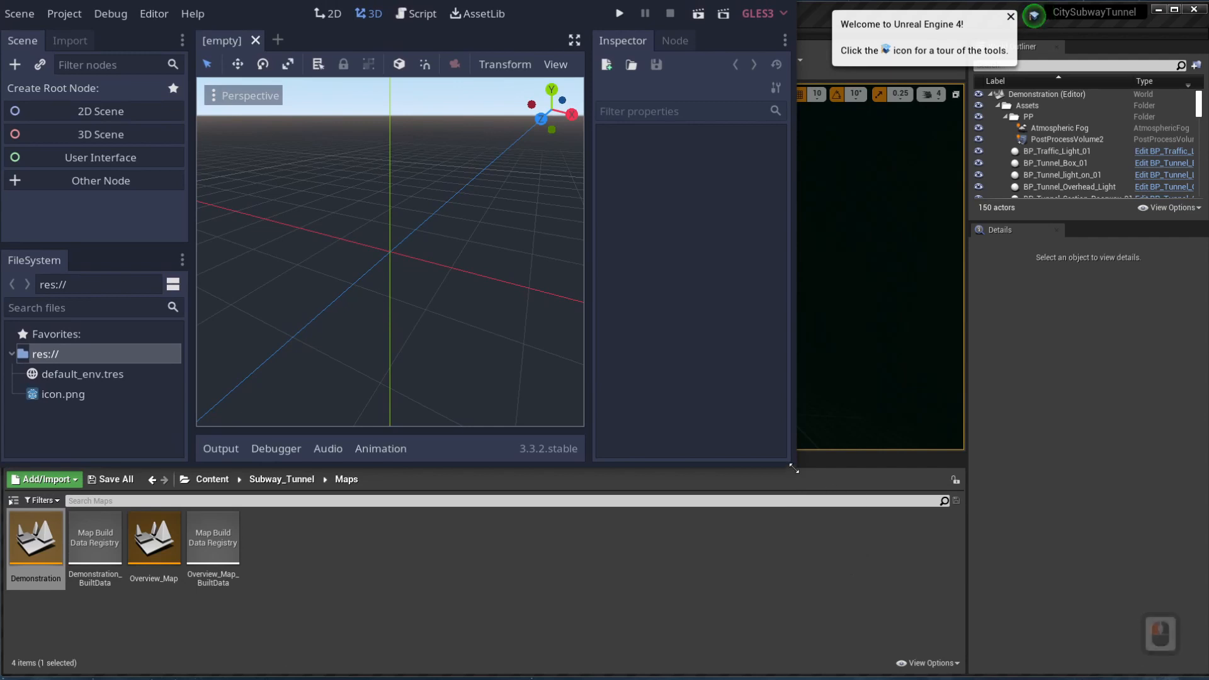
drag(796, 467, 1204, 678)
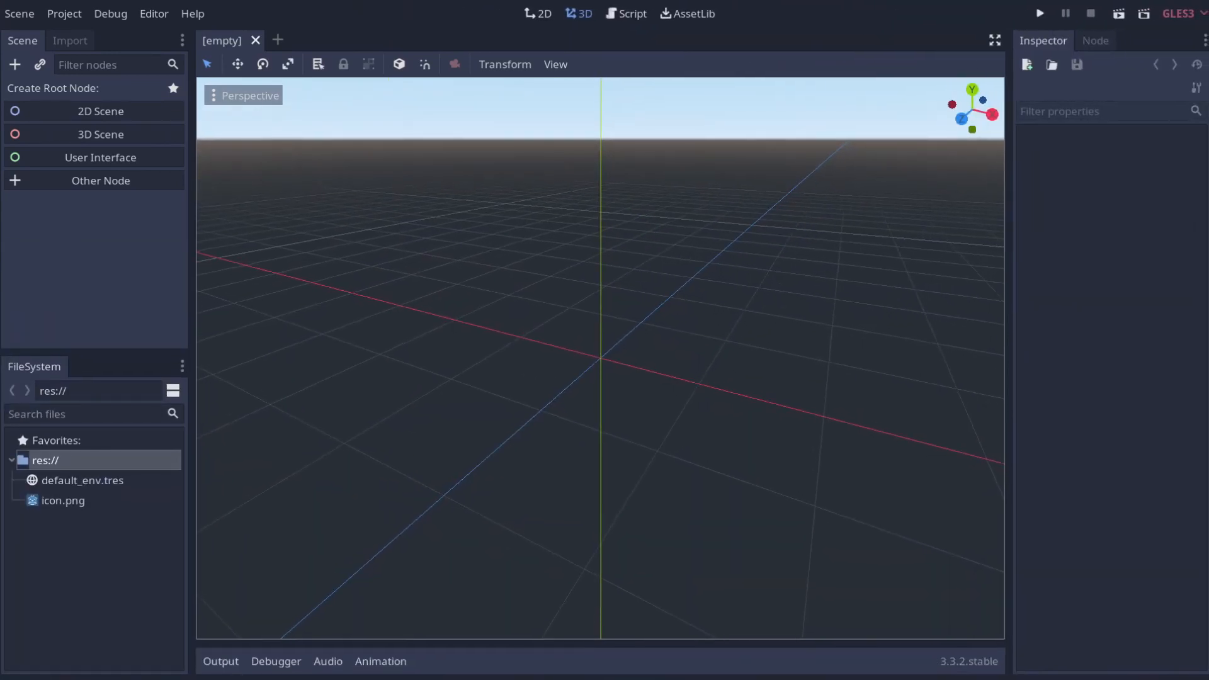
click(73, 137)
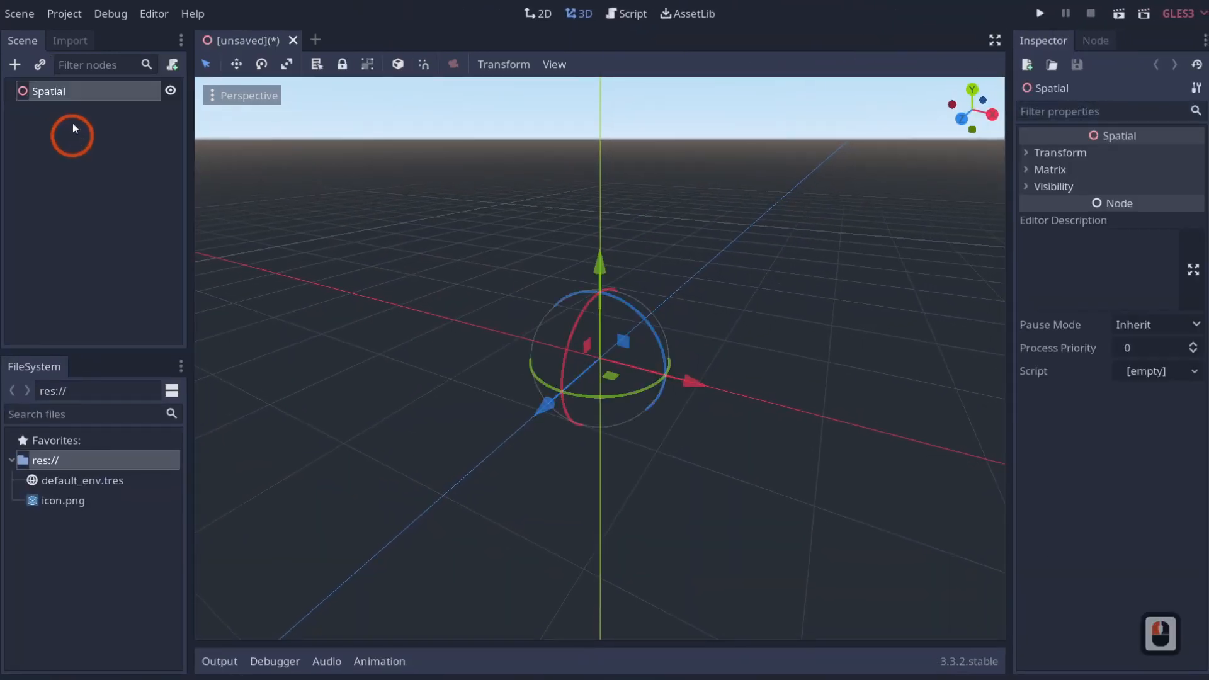
click(66, 86)
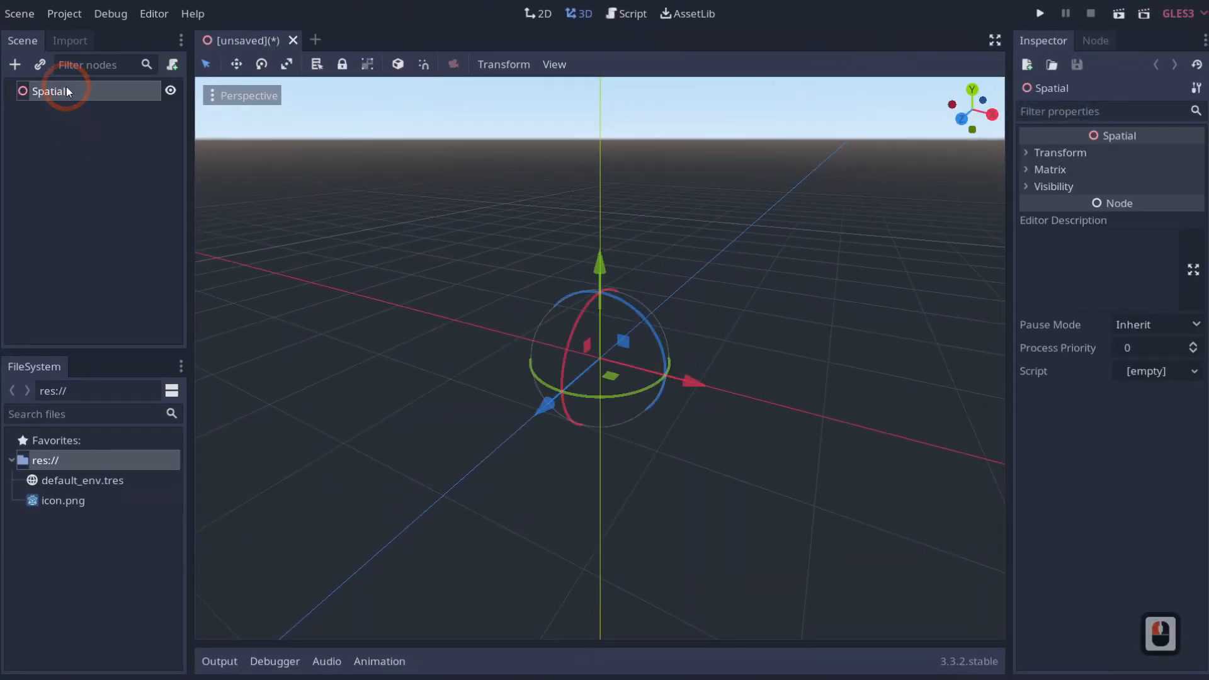
Step: Show the Godot project folder in File Explorer and move the exported Demonstration file into it from "Subway exxport"/Props
right_click(52, 457)
click(161, 646)
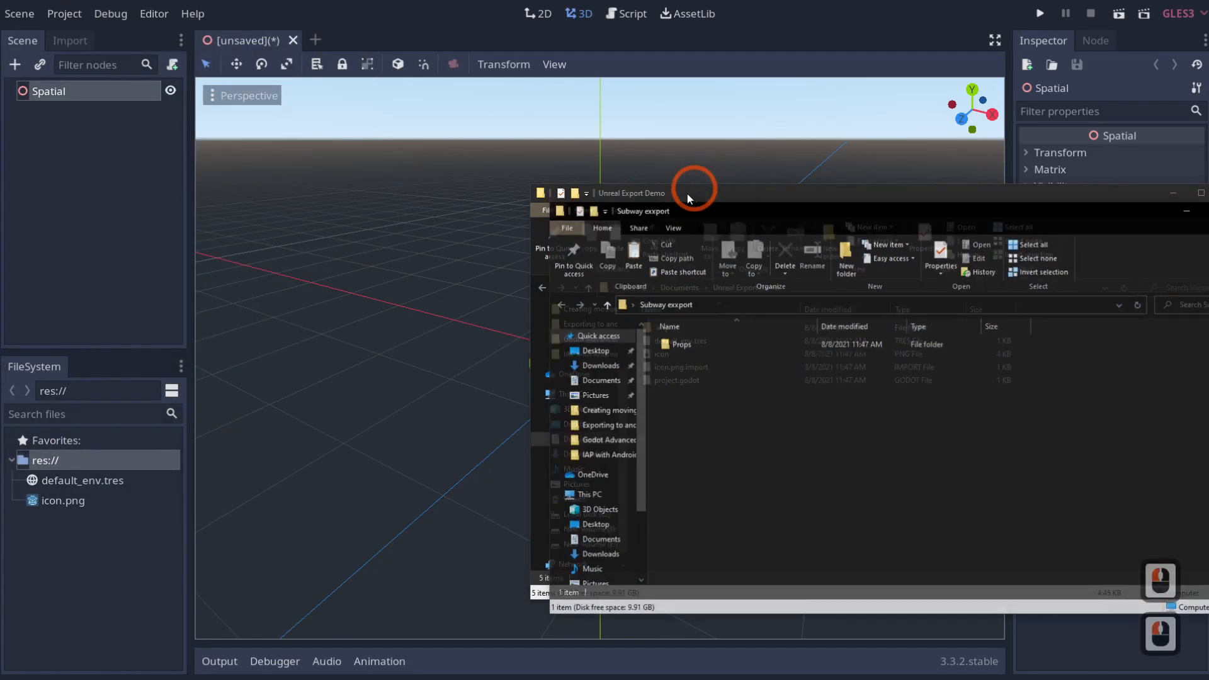
drag(784, 210, 306, 194)
double_click(207, 328)
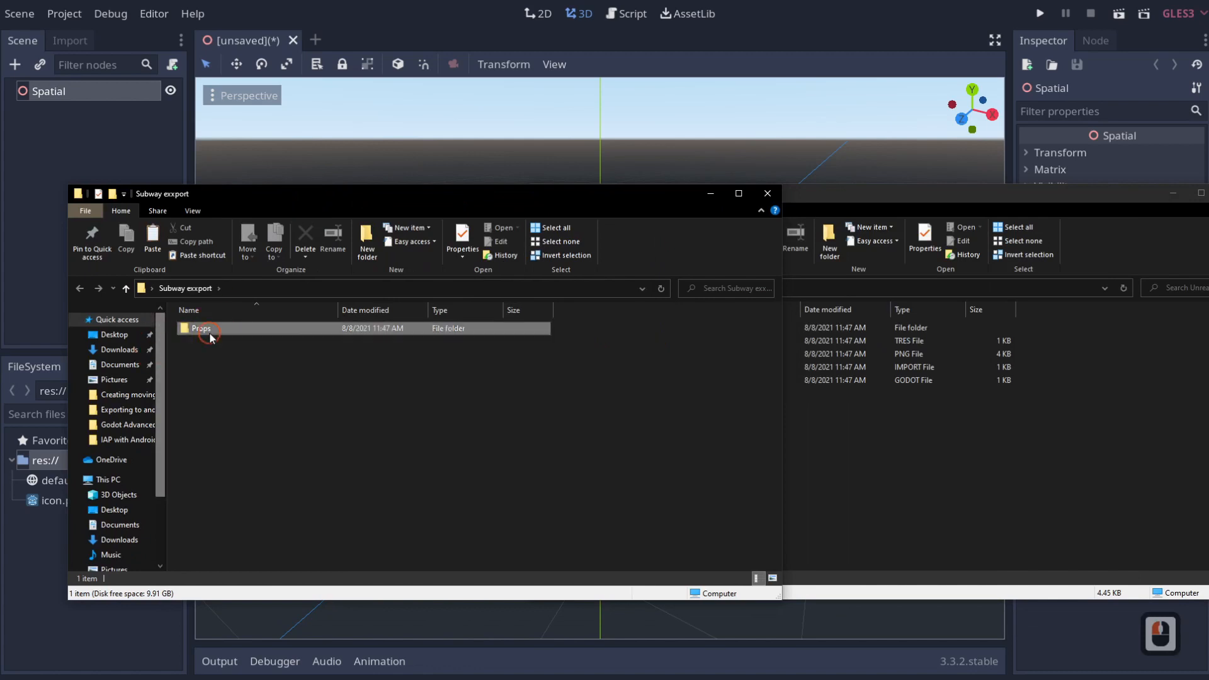
click(222, 343)
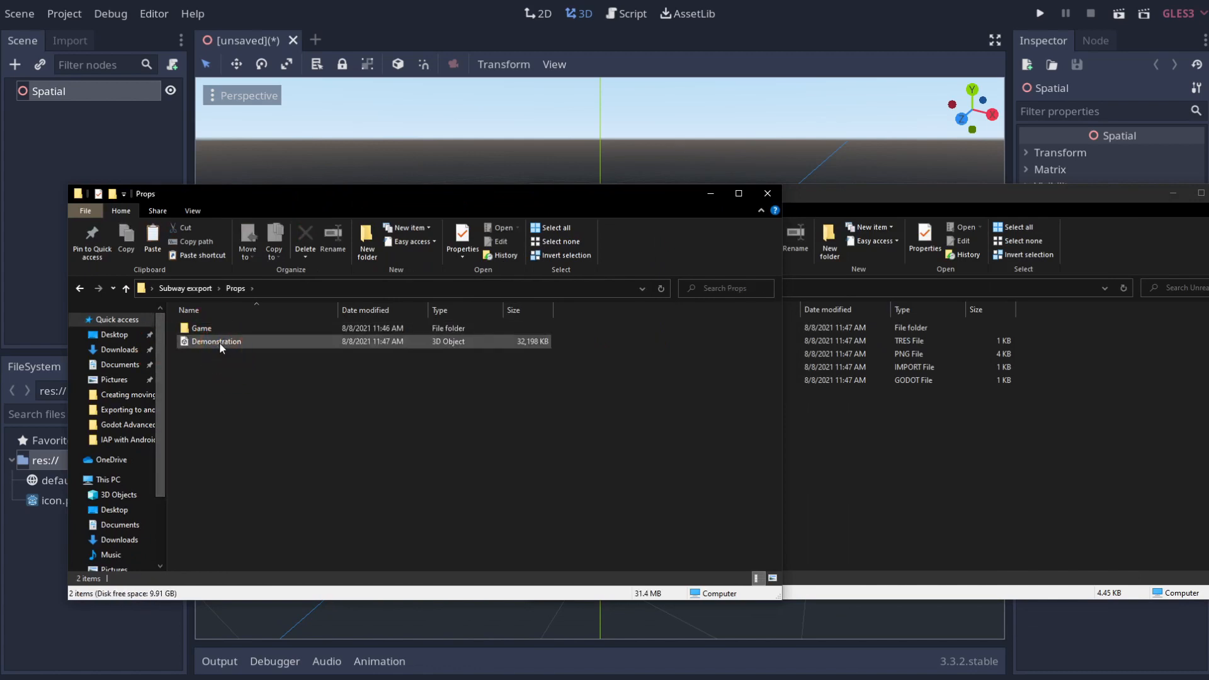
drag(219, 342, 863, 466)
Step: Move the exported Props mesh folder from Game/Subway_Tunnel/Meshes into the Unreal Export Demo project folder
double_click(233, 328)
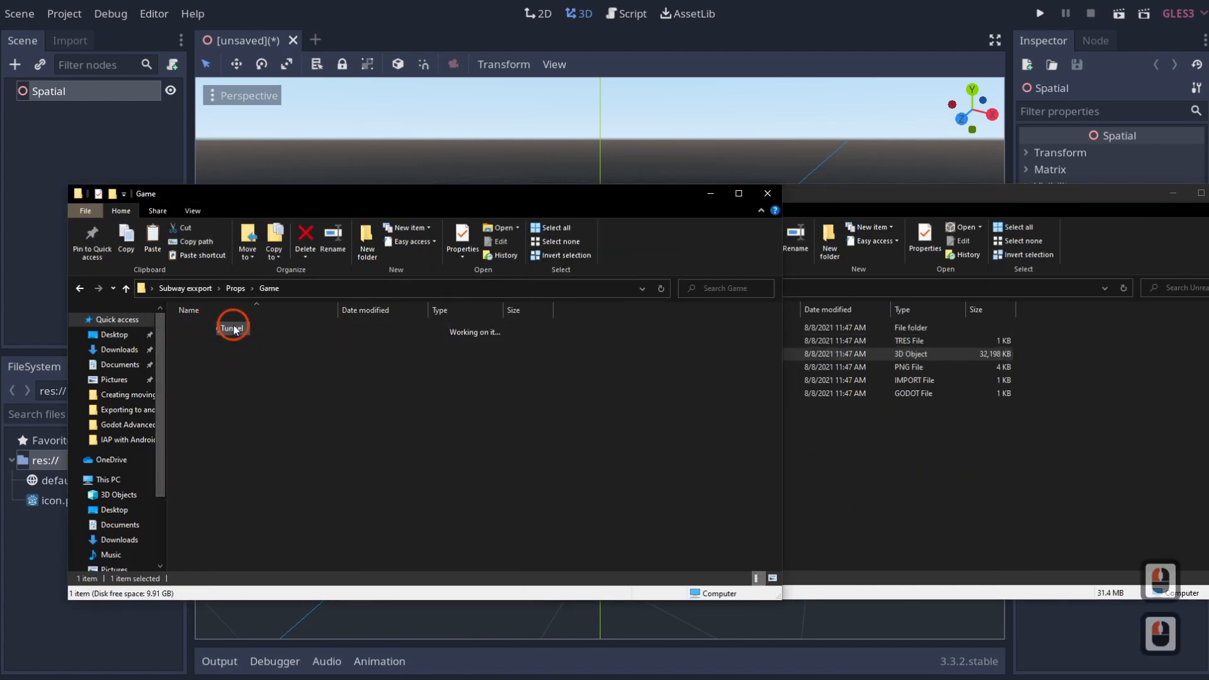
double_click(233, 328)
double_click(233, 328)
double_click(233, 324)
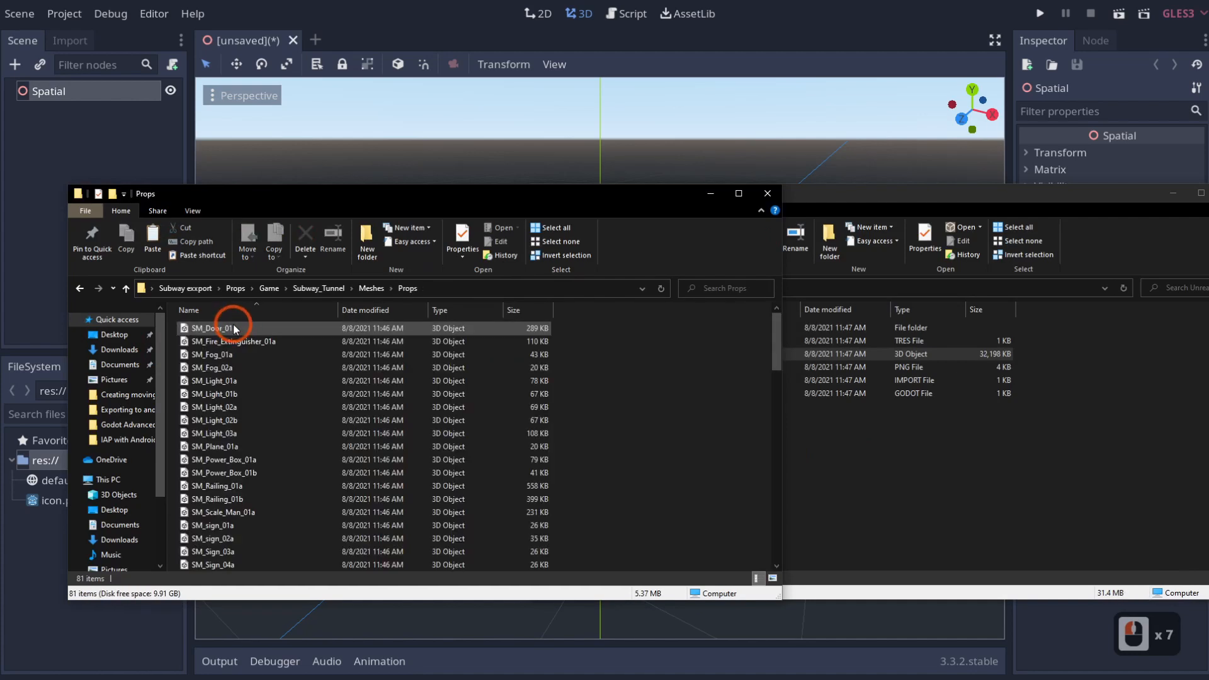
click(368, 294)
drag(237, 327, 926, 455)
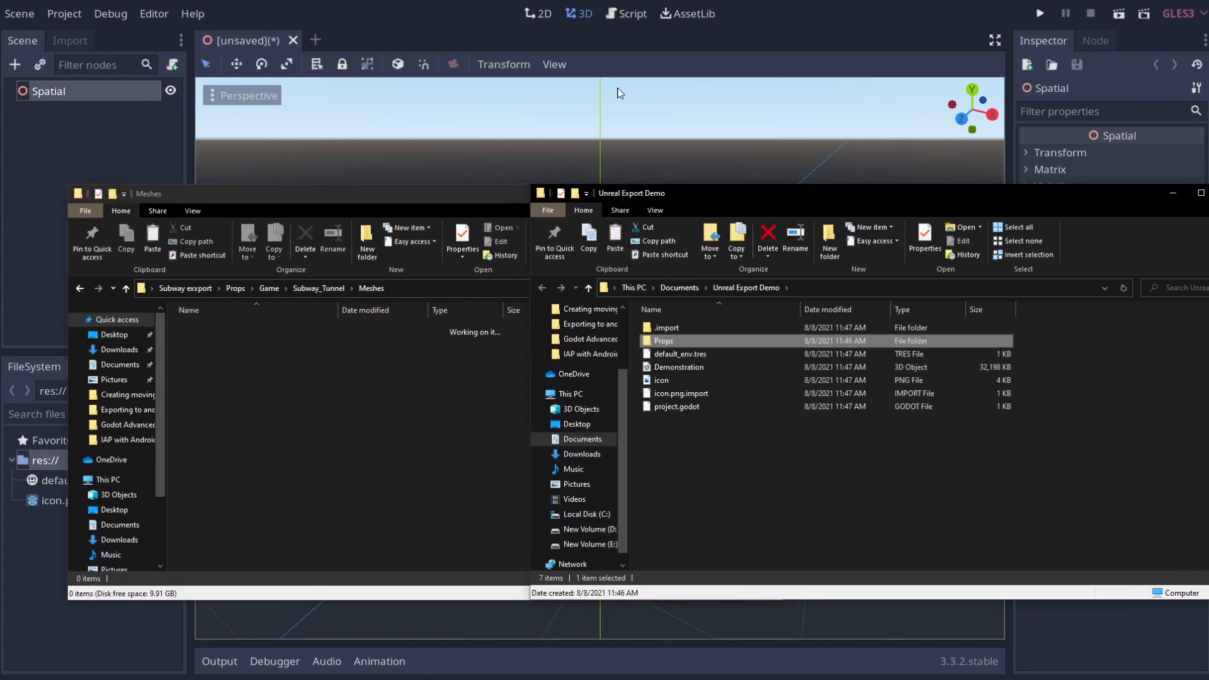
Step: Return to Godot to import the files and open Demonstration.FBX as a new inherited scene
click(632, 41)
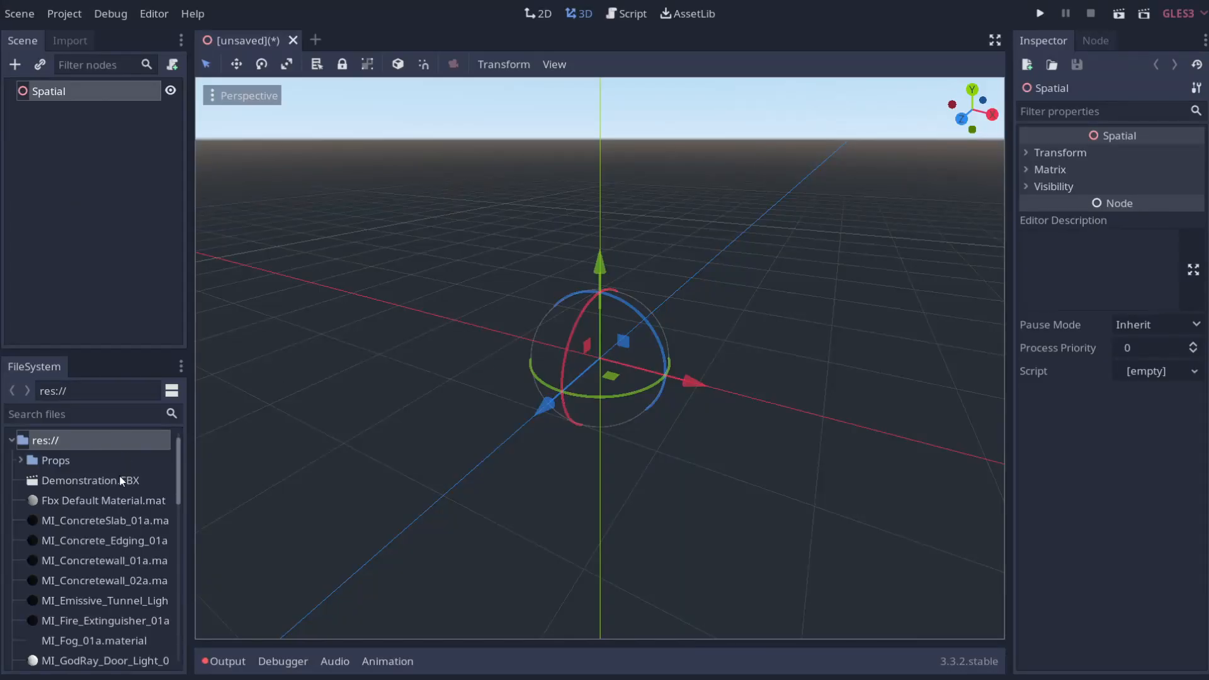
double_click(122, 481)
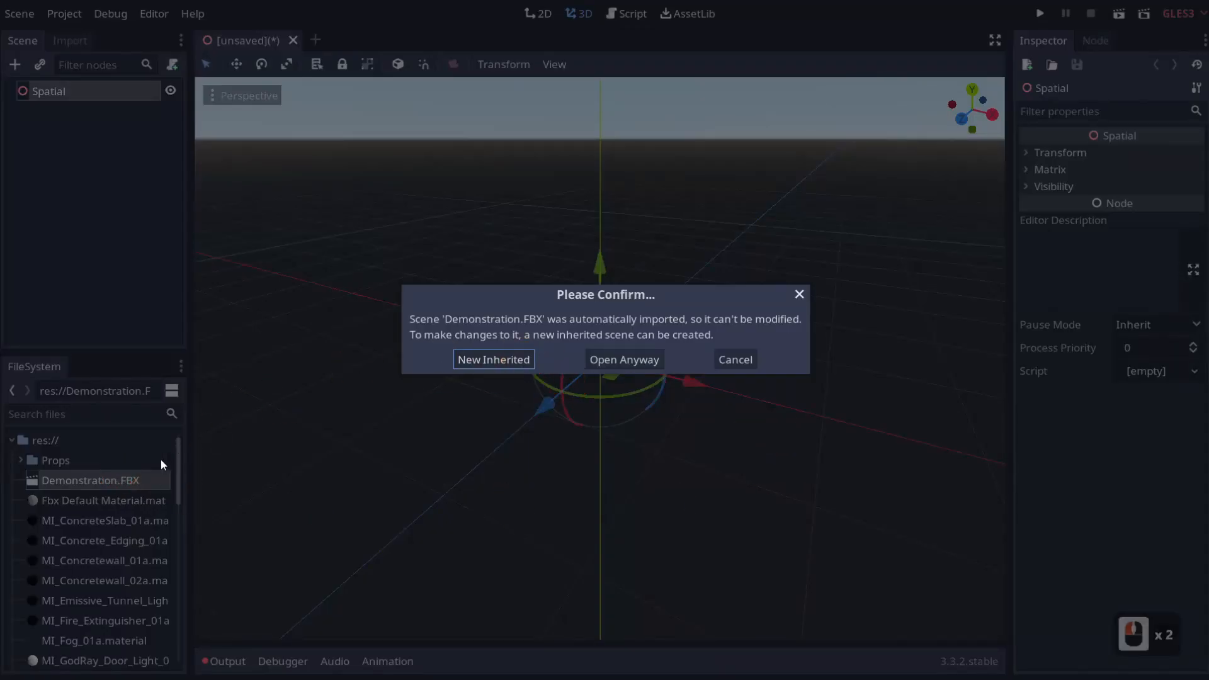
click(487, 356)
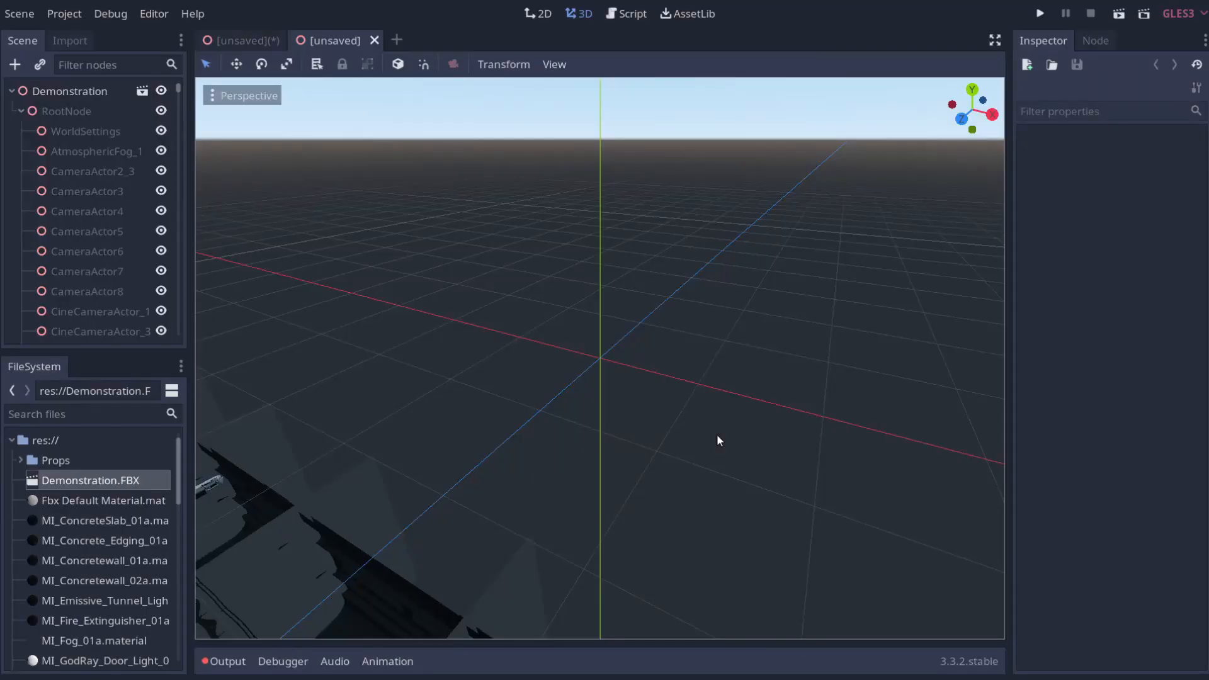
Step: Examine the imported subway tunnel in the 3D view, from close up and from above
right_drag(716, 433, 755, 400)
key(q)
key(q)
key(q)
key(q)
key(q)
key(q)
key(q)
key(q)
key(q)
key(q)
key(q)
key(q)
key(q)
key(q)
key(q)
key(q)
key(q)
key(q)
key(q)
key(q)
key(q)
key(q)
key(q)
key(q)
key(q)
key(q)
key(q)
key(q)
key(w)
key(e)
key(e)
key(e)
key(e)
key(e)
key(e)
key(e)
key(e)
key(e)
key(e)
key(s)
key(a)
key(s)
key(s)
key(s)
key(s)
key(s)
key(s)
key(s)
key(s)
key(s)
key(s)
key(s)
key(s)
key(s)
key(s)
key(s)
key(s)
key(s)
key(s)
key(s)
key(s)
Step: Select a tunnel wire lighting mesh in the 3D view and look through the scene's node tree up to its root
click(712, 441)
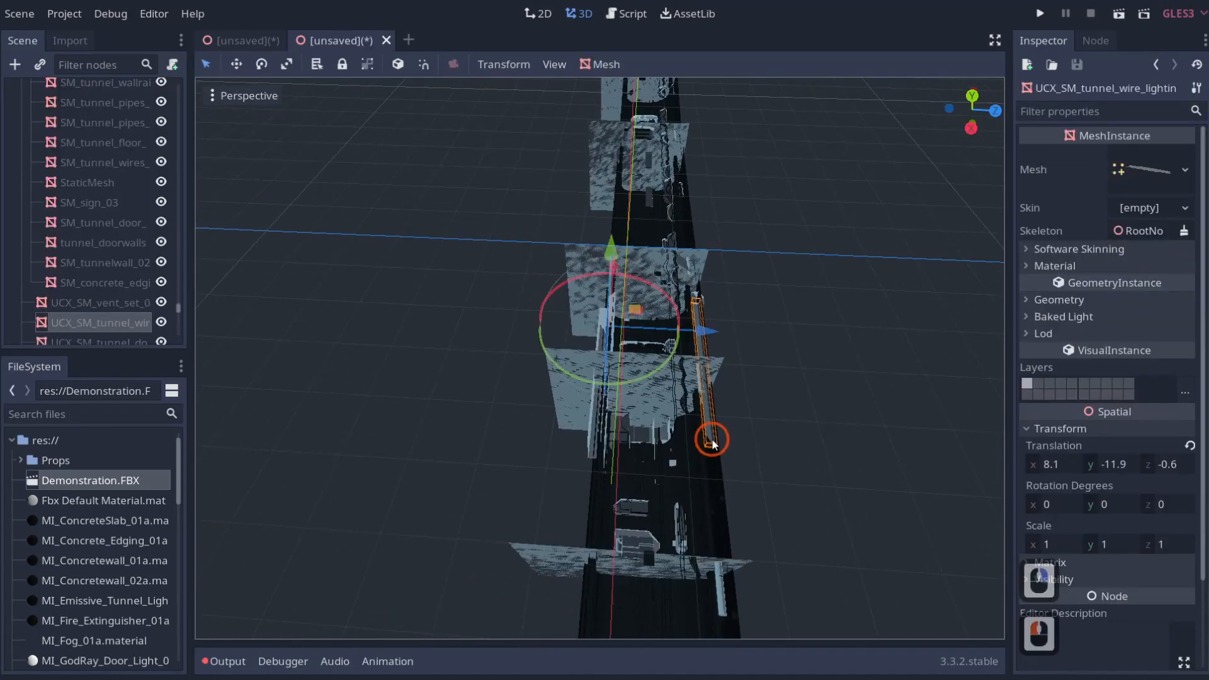
scroll(88, 255, down, 20)
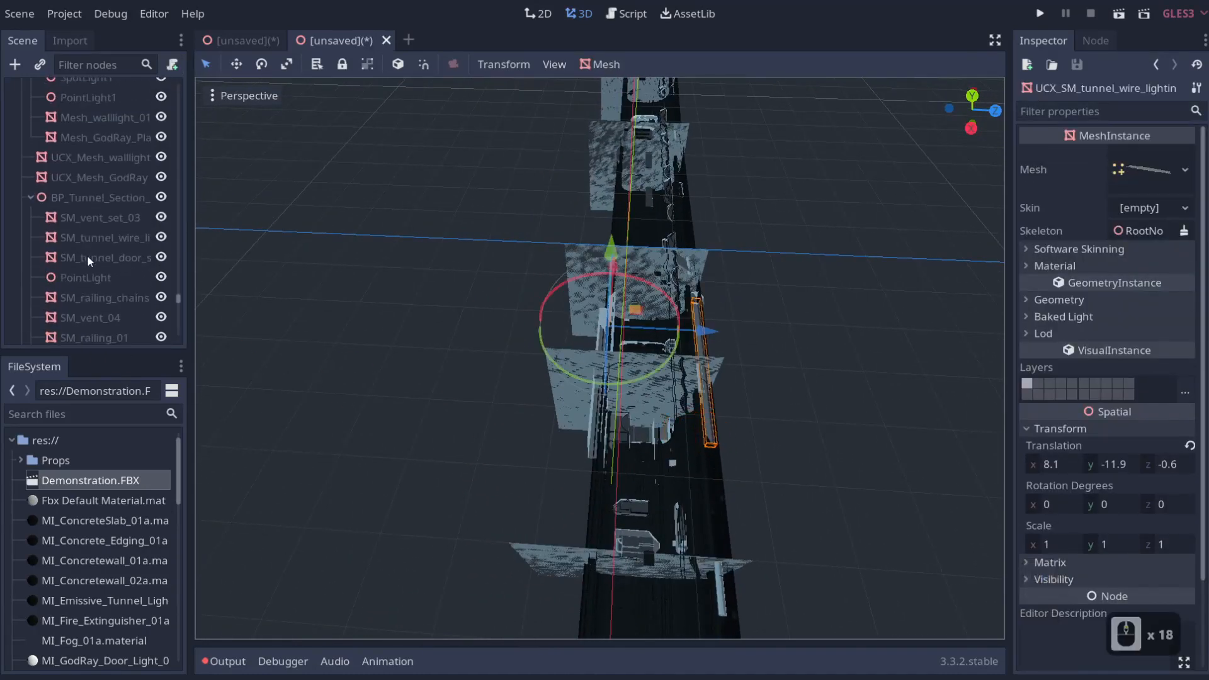
scroll(88, 254, up, 20)
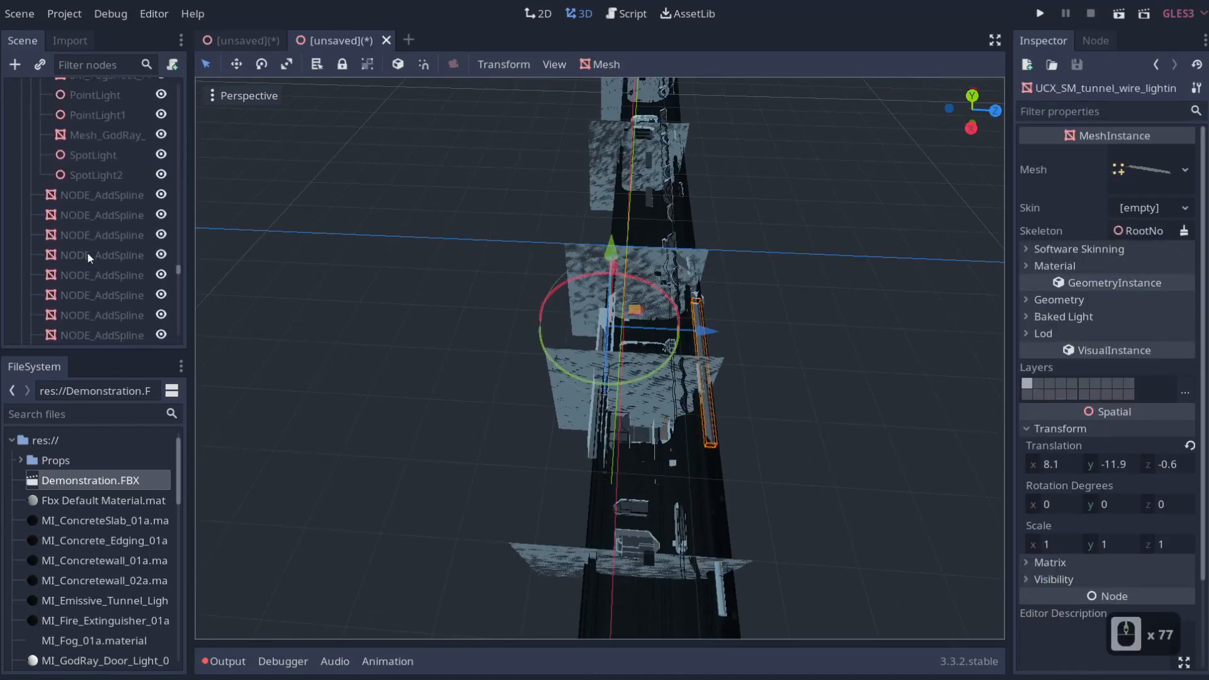
scroll(88, 253, up, 8)
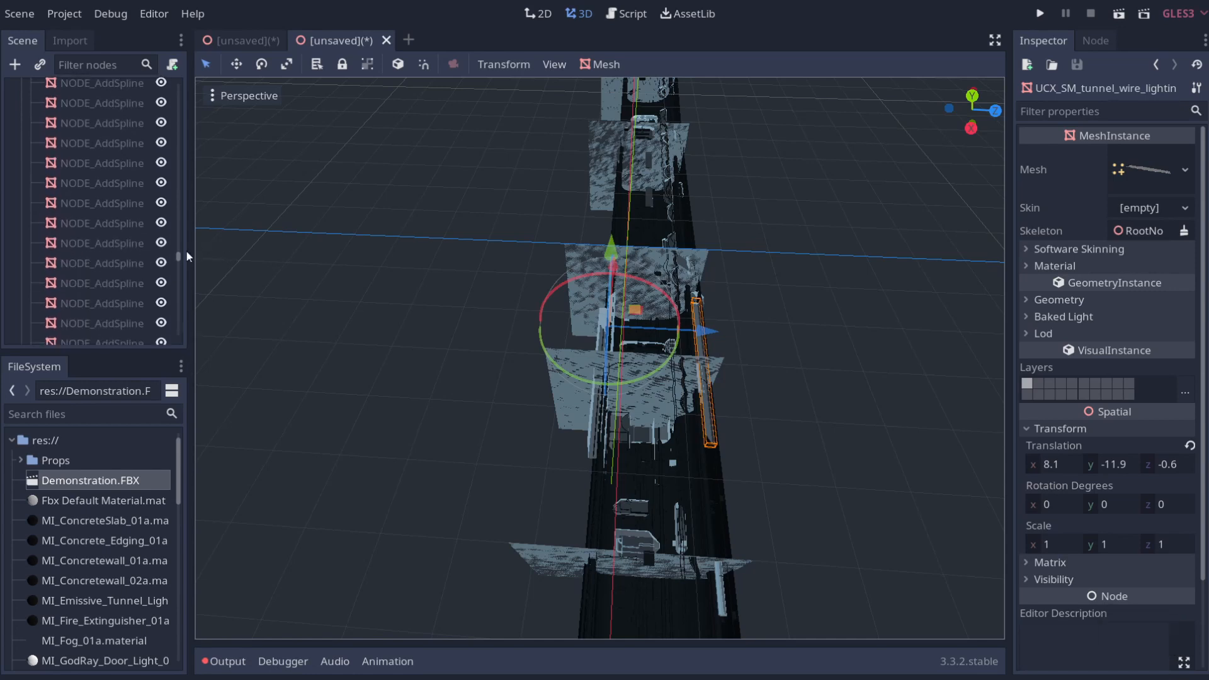
drag(180, 254, 171, 86)
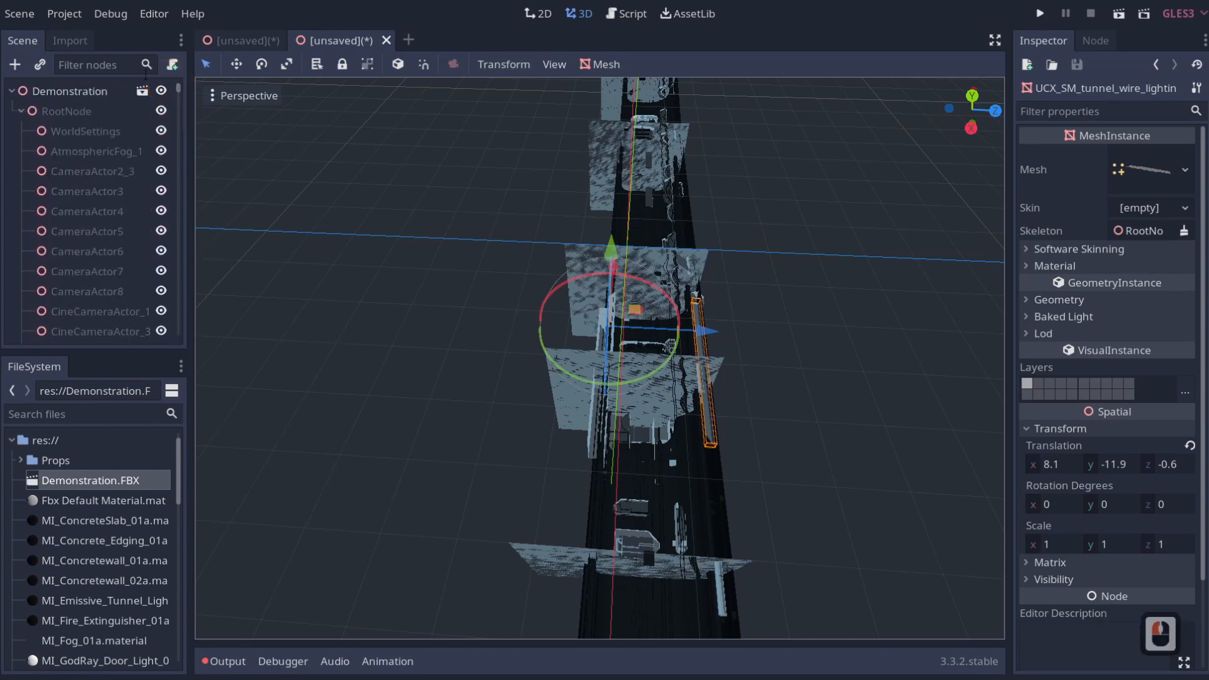
Step: Select the Demonstration root node and rotate the whole tunnel about its X axis with angle snapping
click(125, 93)
key(d)
key(d)
key(d)
key(d)
key(d)
key(d)
key(d)
key(d)
key(d)
key(d)
key(d)
key(d)
key(d)
key(d)
key(d)
right_drag(750, 244, 750, 244)
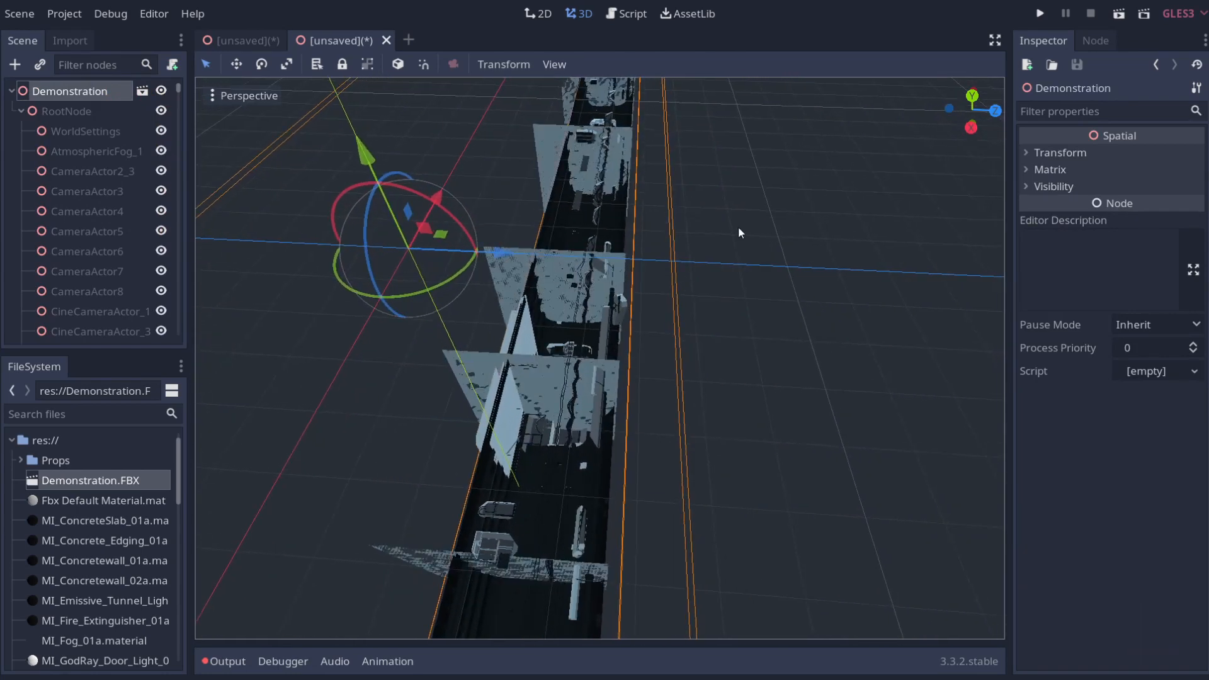
ctrl+drag(402, 190, 774, 418)
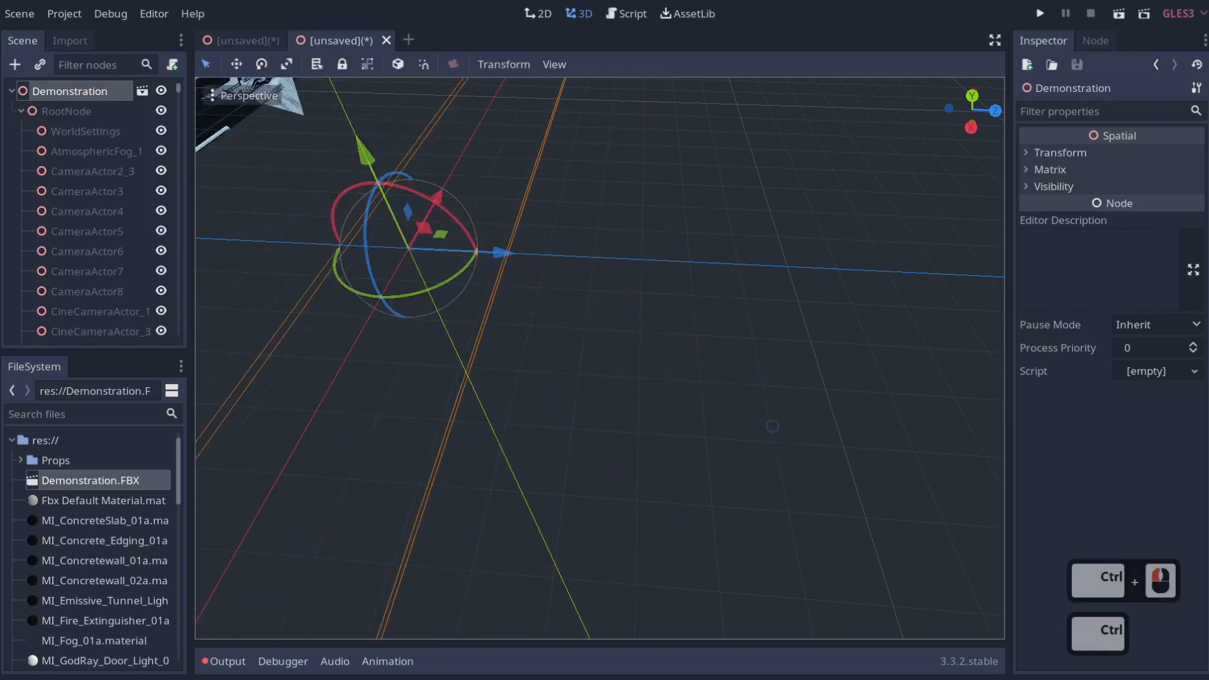
Step: Check the tunnel from the side and rotate the Demonstration root about its X axis again so the arched ceiling faces up
key(a)
right_drag(775, 418, 774, 418)
key(w)
right_drag(851, 418, 851, 418)
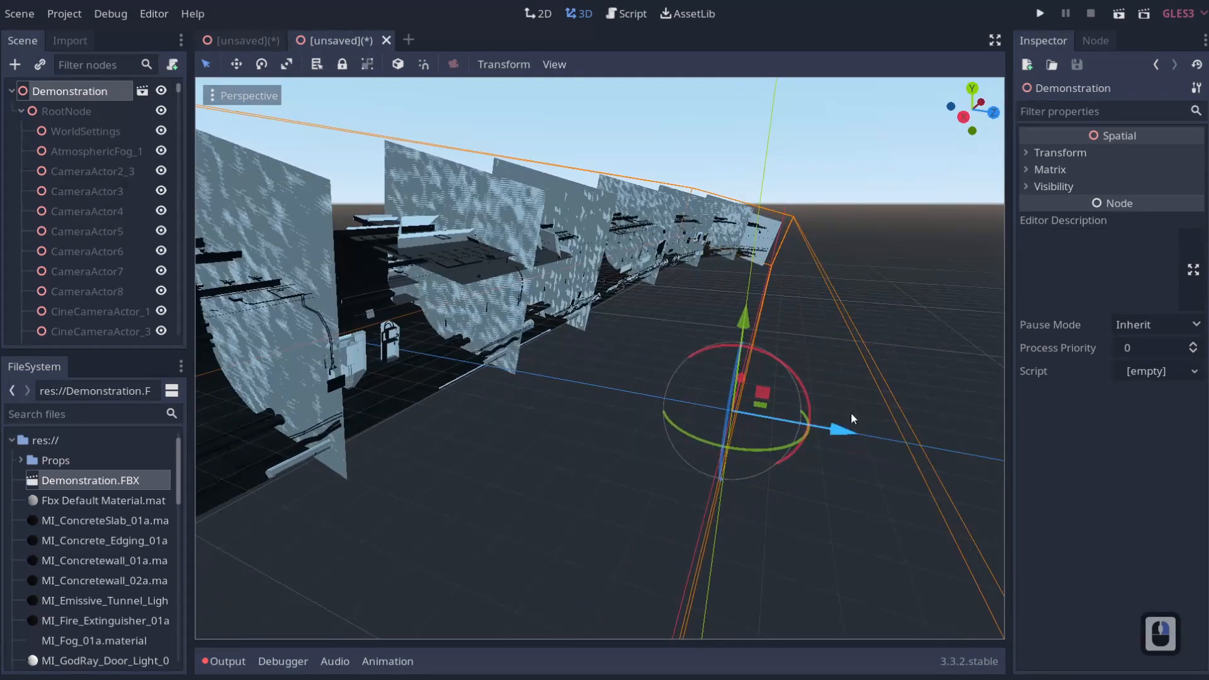
drag(772, 356, 683, 626)
Step: Go inside the tunnel, select the fog sheet UCX_SM_FogSheet_Plane7 that blocks the passage, and hide it
right_drag(683, 623, 686, 622)
key(d)
right_drag(606, 338, 572, 374)
key(q)
key(w)
key(w)
key(w)
key(w)
key(s)
click(572, 374)
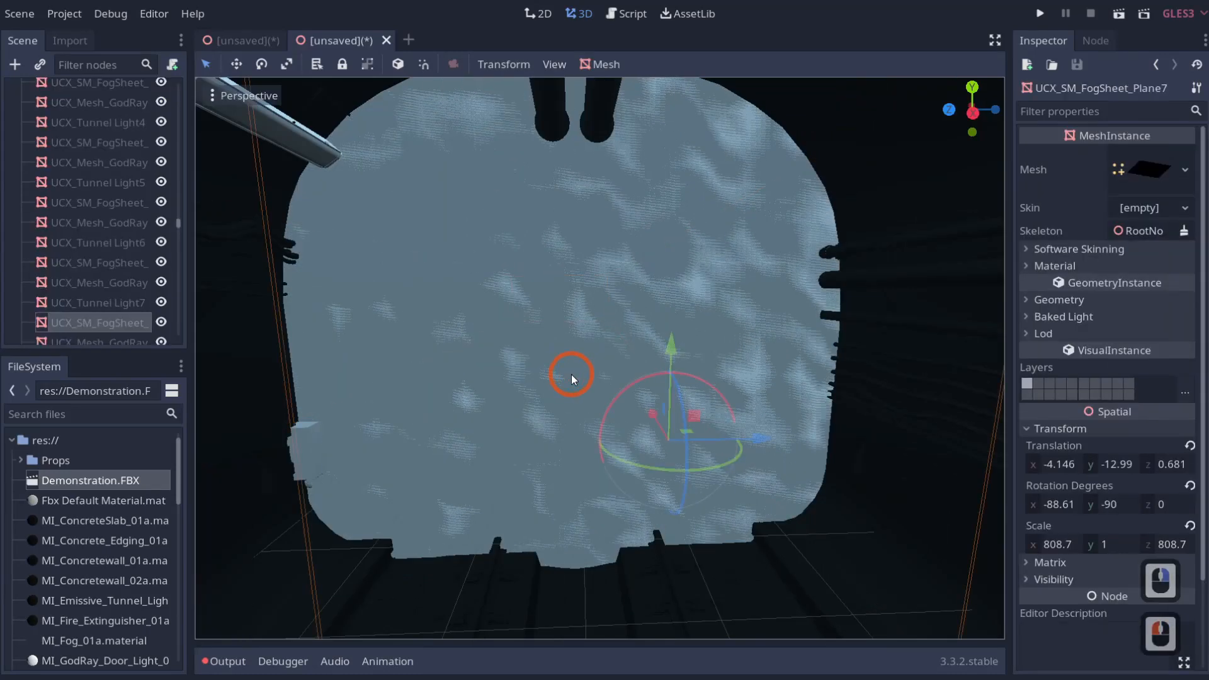
click(161, 324)
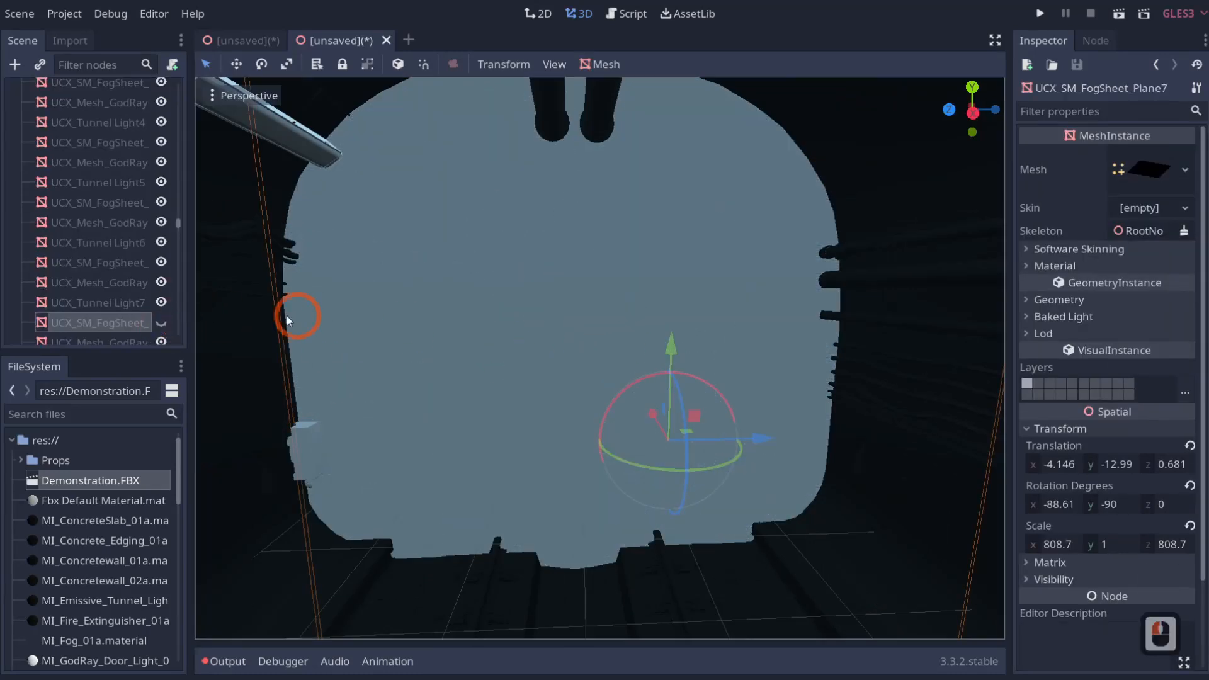
Step: Probe the remaining pale surface across the tunnel to identify which mesh blocks the view
click(408, 331)
click(434, 264)
click(436, 197)
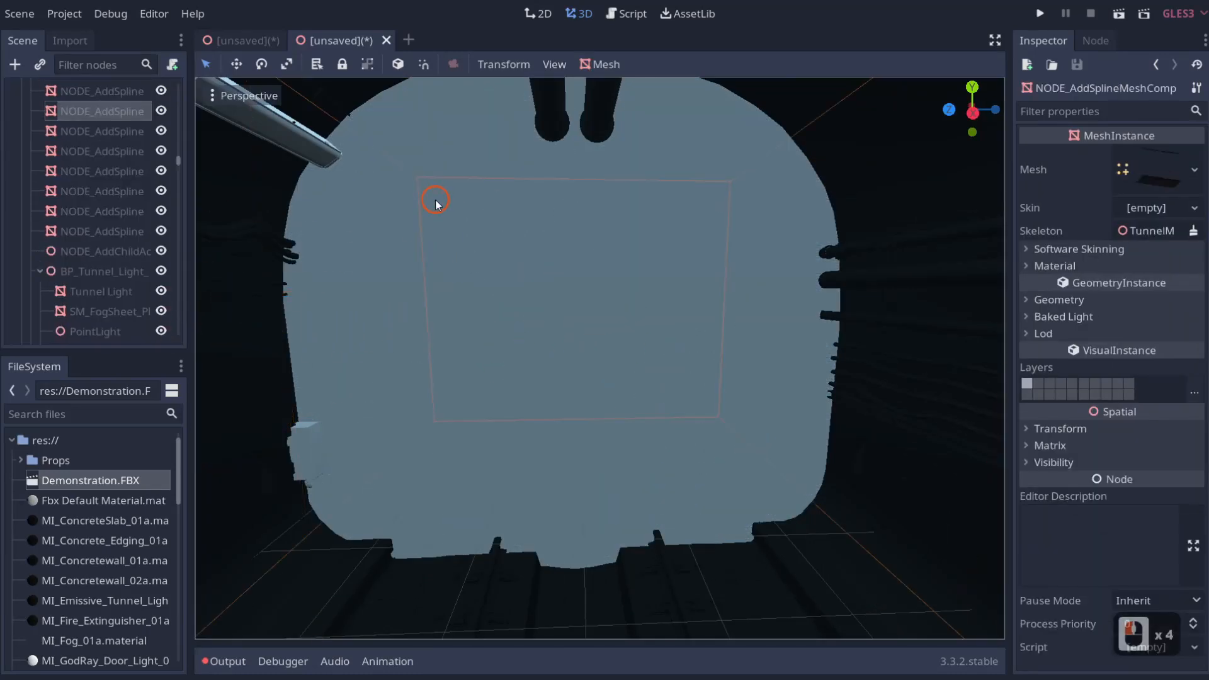
click(265, 283)
click(487, 518)
click(410, 452)
click(343, 373)
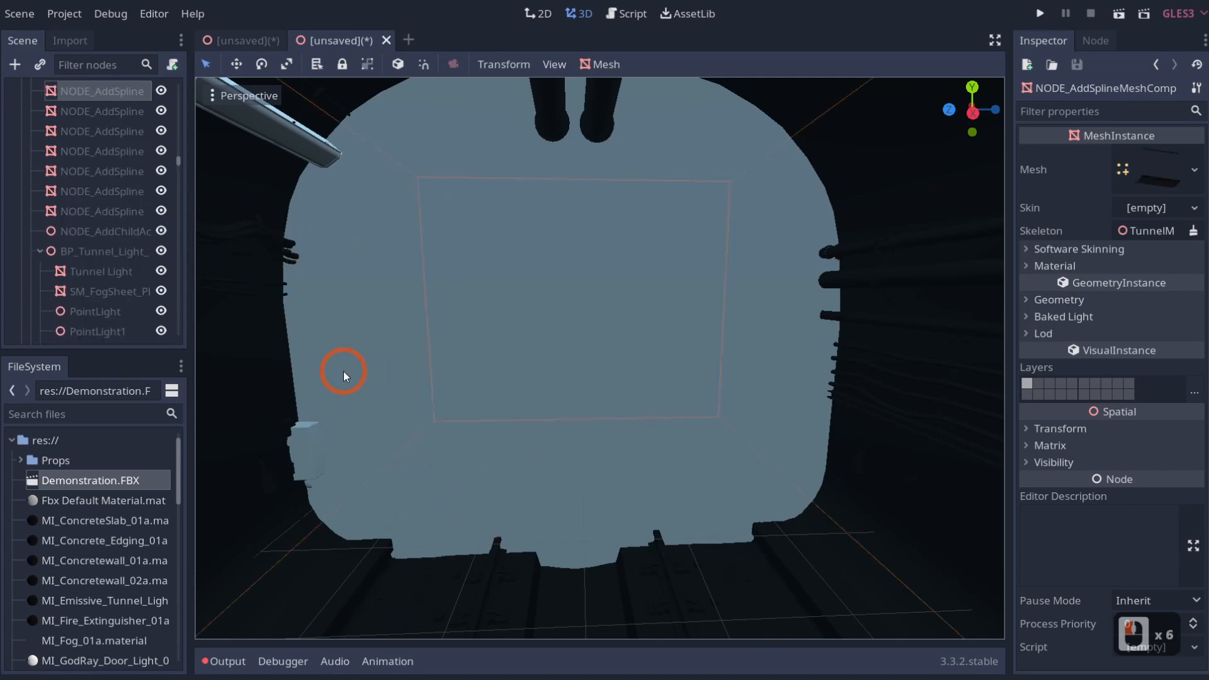
Step: Move further along the tunnel and hide the fog sheet UCX_SM_FogSheet_Plane12 and the UCX_Mesh_GodRay mesh beside it in the tree
key(w)
right_drag(606, 337, 518, 324)
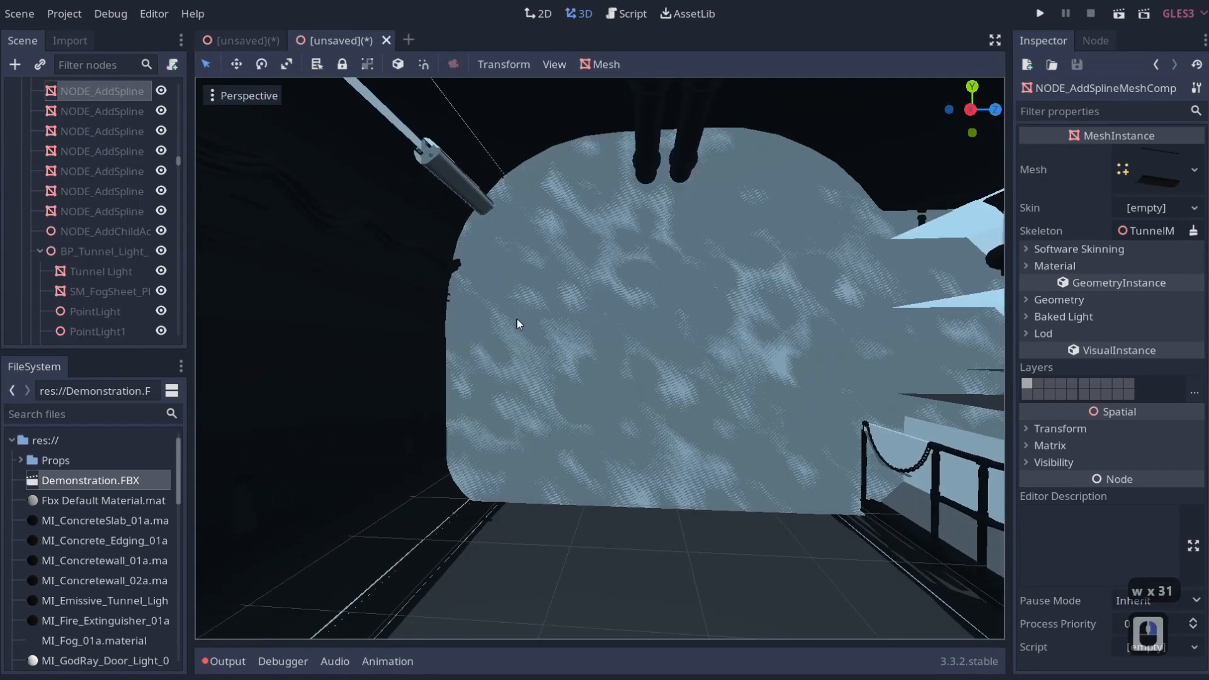
click(521, 316)
click(124, 312)
click(162, 302)
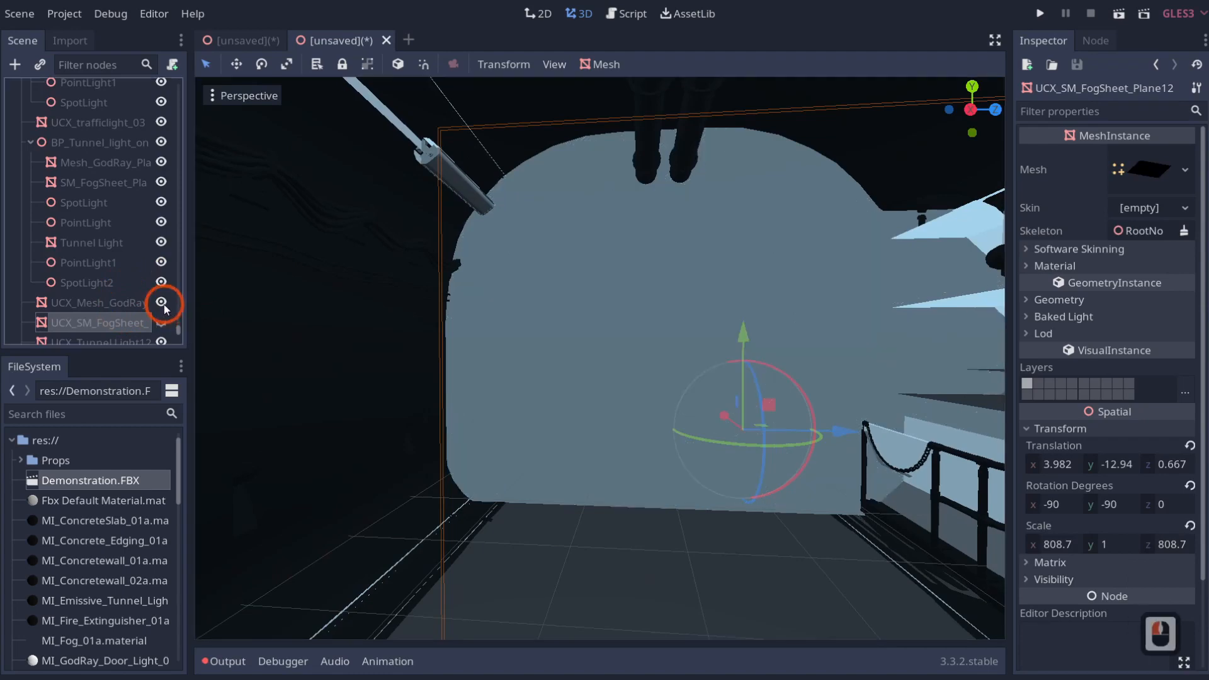
click(161, 322)
scroll(161, 326, down, 2)
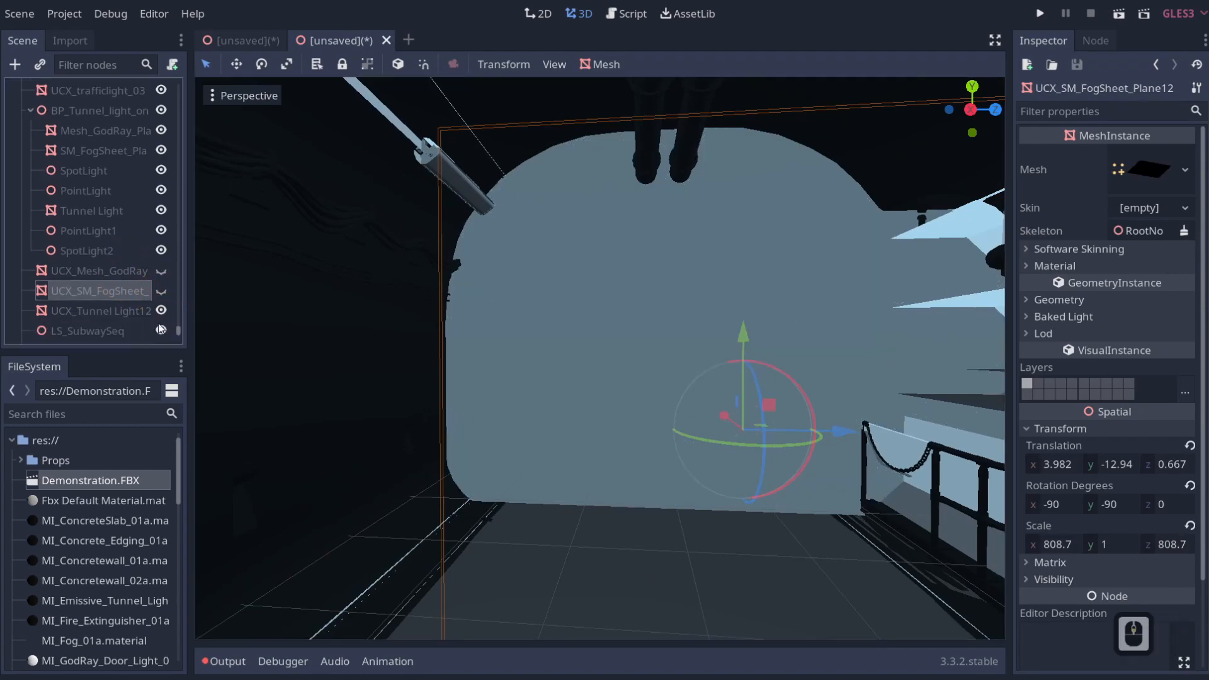
Step: Look over the tunnel interior, its walls and its overhead light fixtures
right_drag(288, 315, 545, 312)
key(w)
key(d)
key(s)
key(q)
key(w)
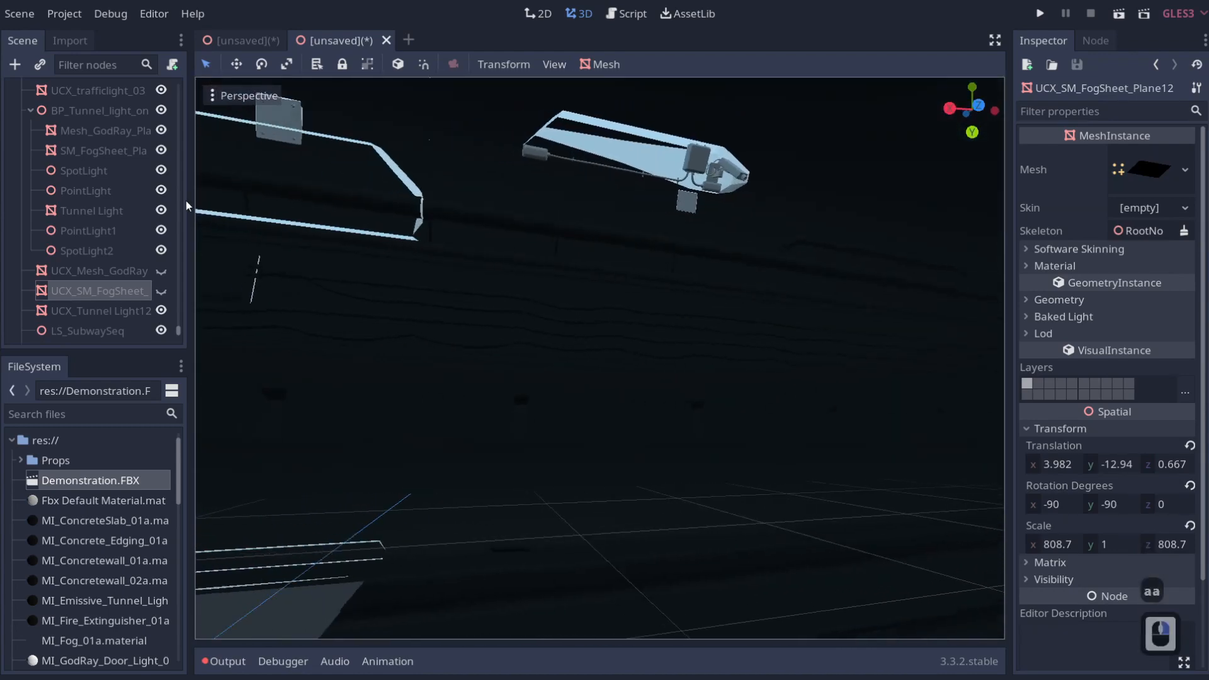
Step: Add a SpotLight node as a child of the root Demonstration node
scroll(142, 179, up, 12)
scroll(142, 183, up, 20)
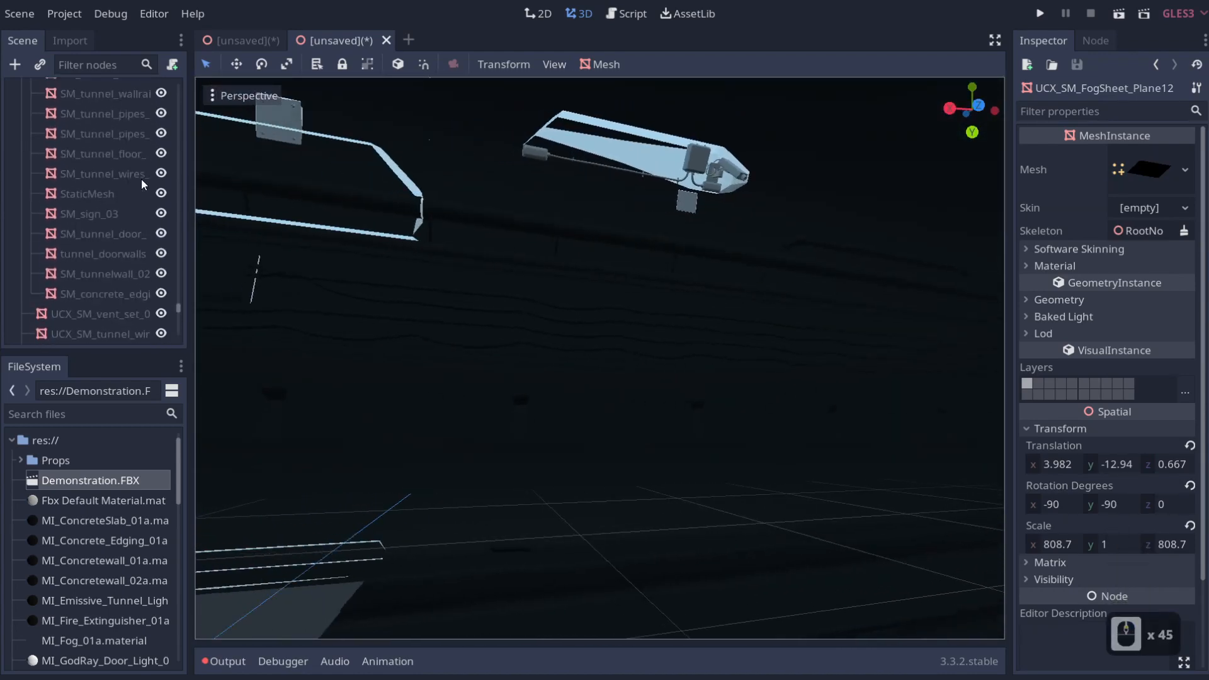
scroll(142, 183, up, 16)
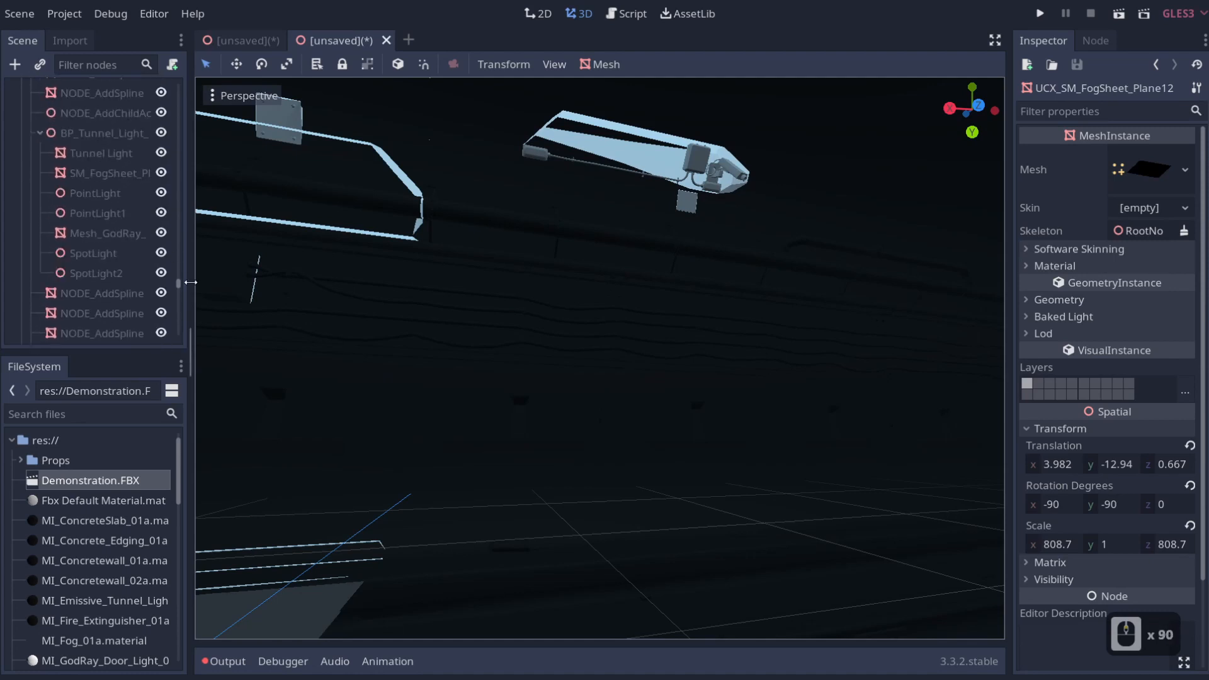
drag(179, 281, 108, 77)
right_click(83, 89)
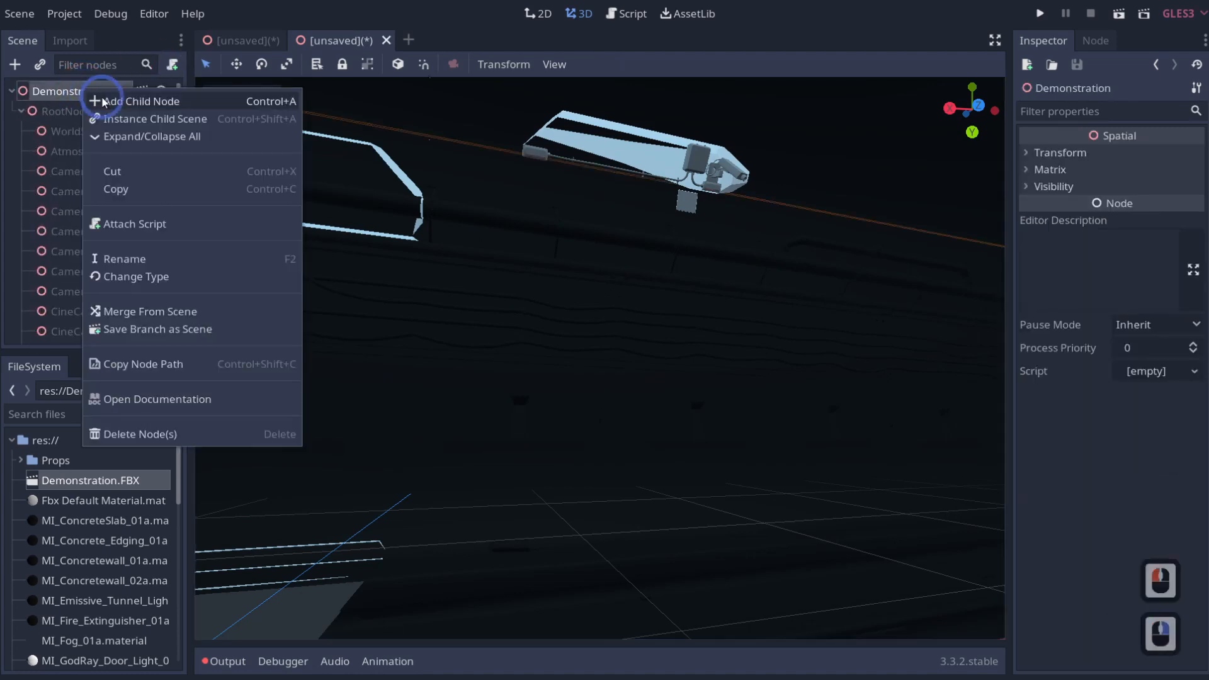
click(104, 98)
text(light)
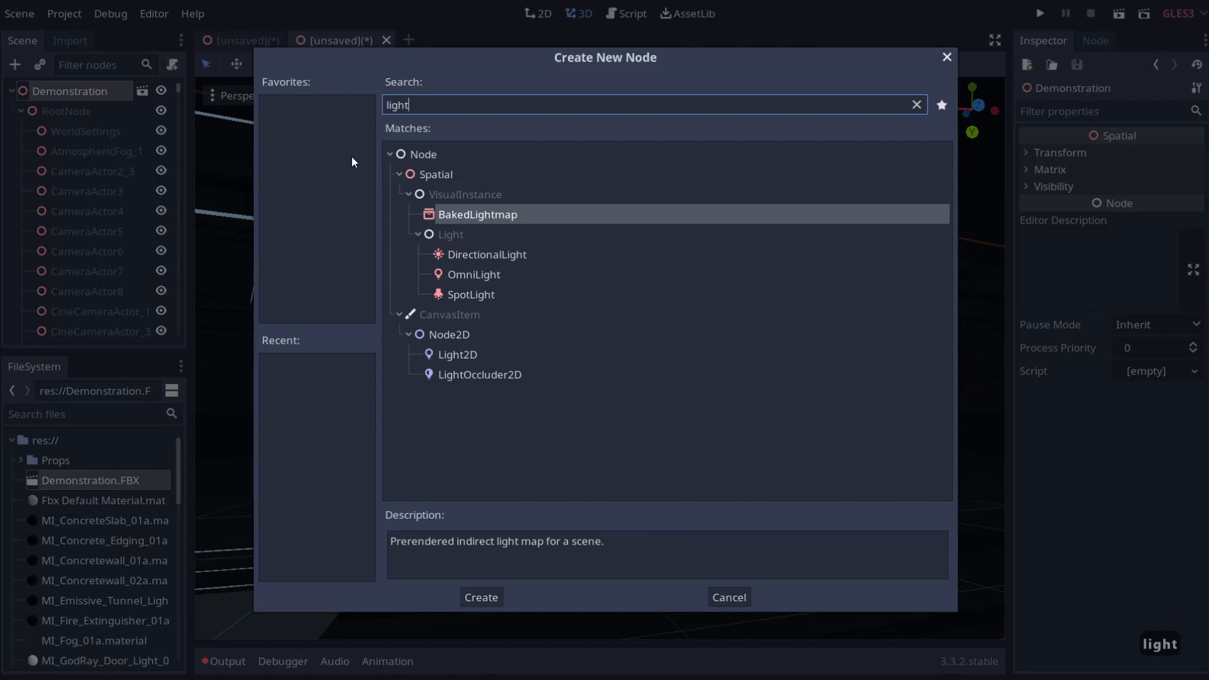
key(Down)
key(Down)
key(Down)
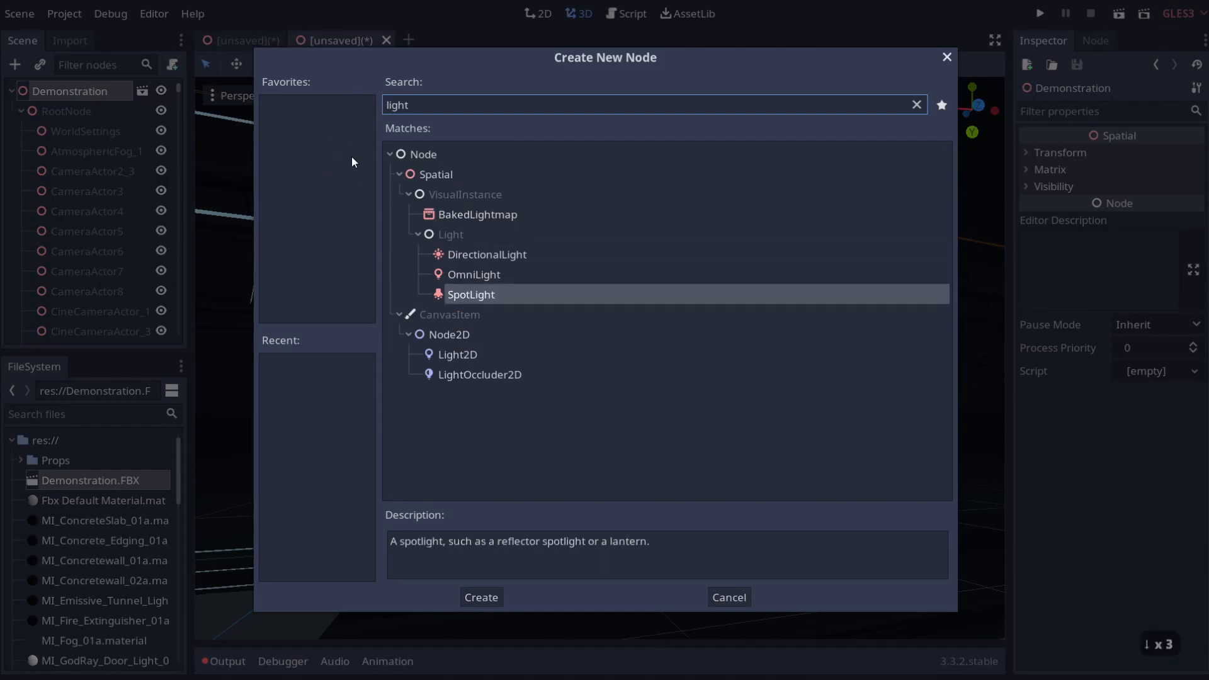
key(Up)
key(Down)
key(Return)
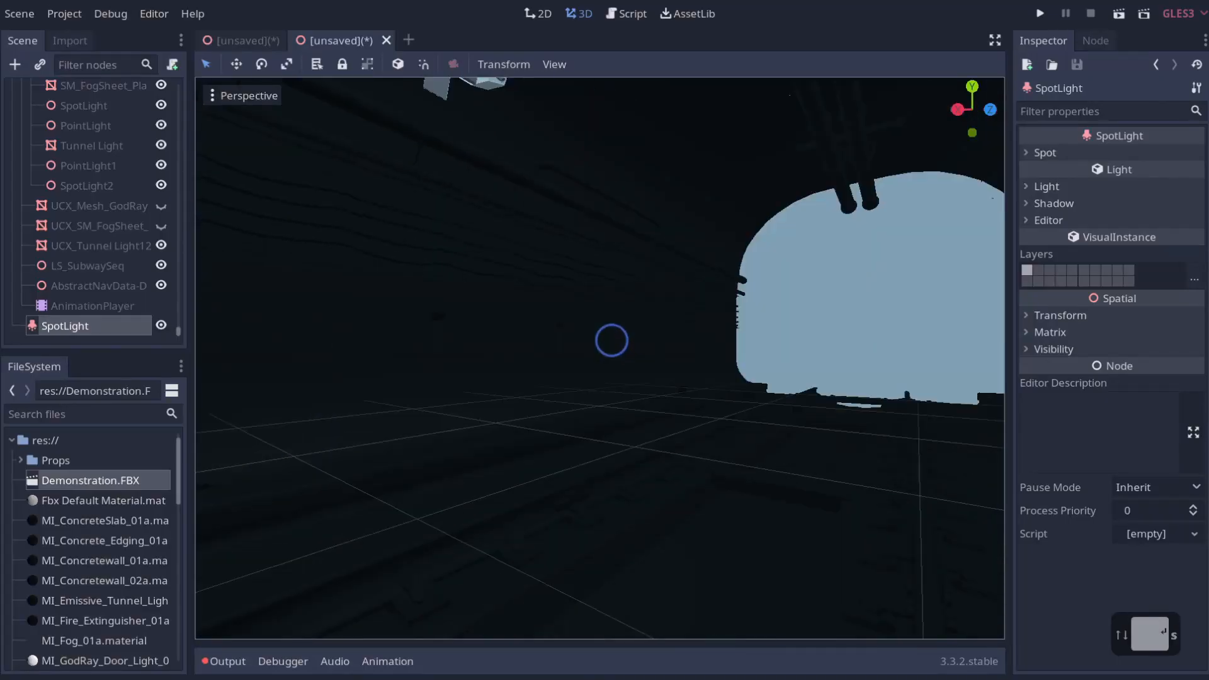
Step: Focus the view on the new SpotLight and move it along its Z axis towards the tunnel
key(f)
mouse_move(611, 340)
right_down()
mouse_move(889, 263)
mouse_move(607, 339)
right_up()
key(a)
key(s)
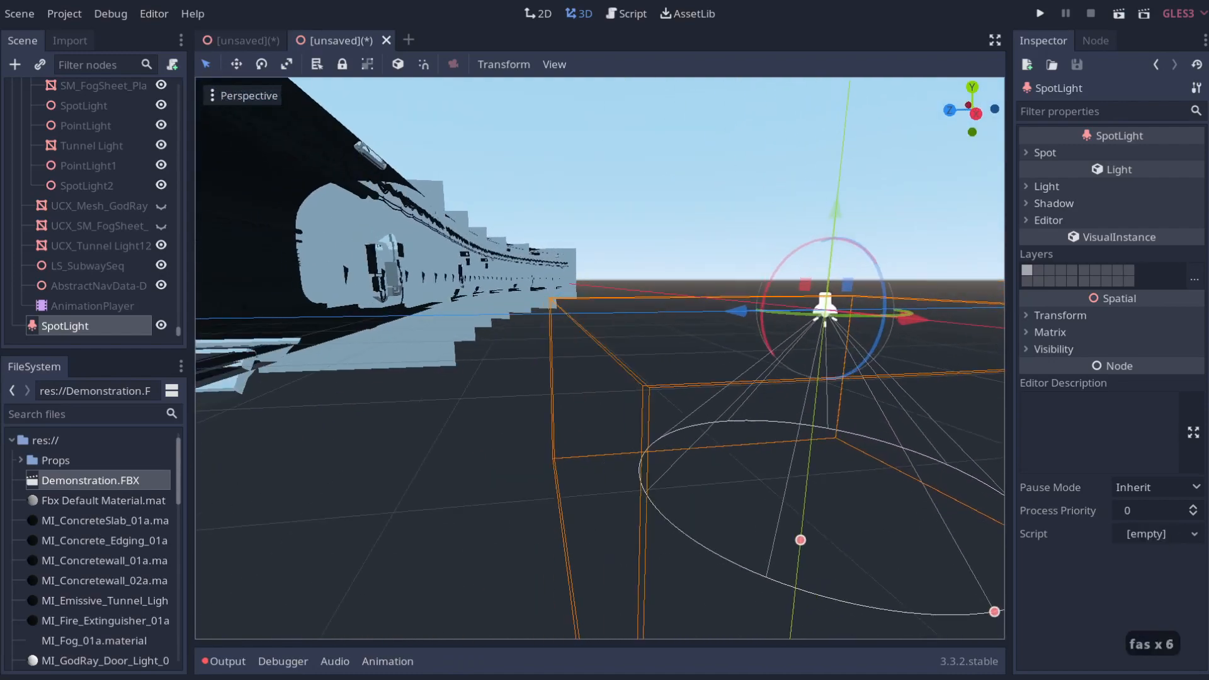
drag(747, 312, 605, 338)
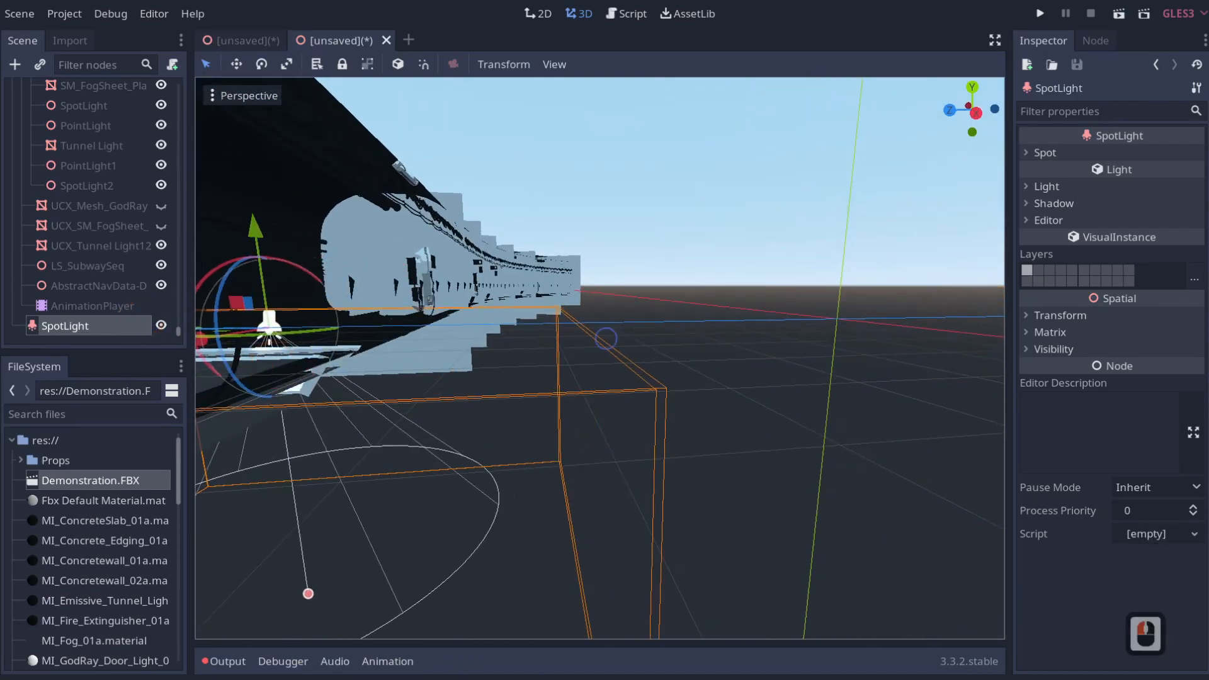
Step: Raise the SpotLight inside the tunnel and place it beside the overhead light fixture along the wall
key(a)
key(e)
key(e)
key(e)
right_drag(606, 338, 604, 340)
key(w)
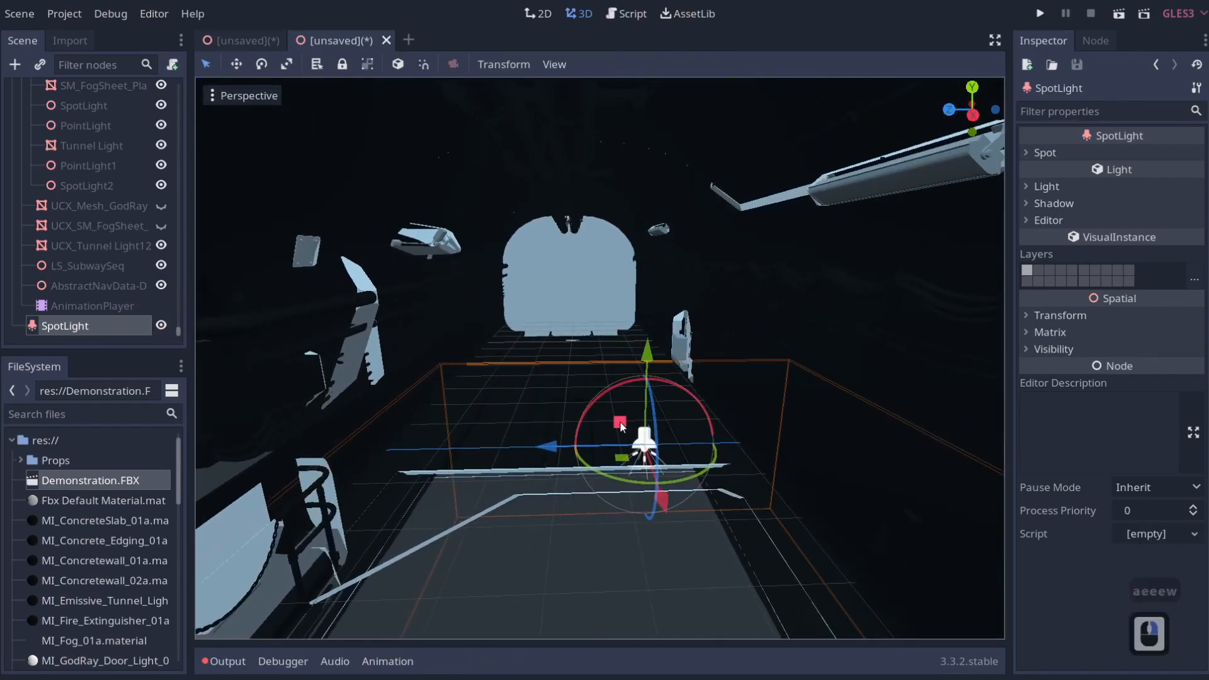
drag(620, 426, 443, 230)
drag(492, 184, 387, 160)
key(d)
key(w)
right_drag(387, 160, 575, 349)
key(d)
key(s)
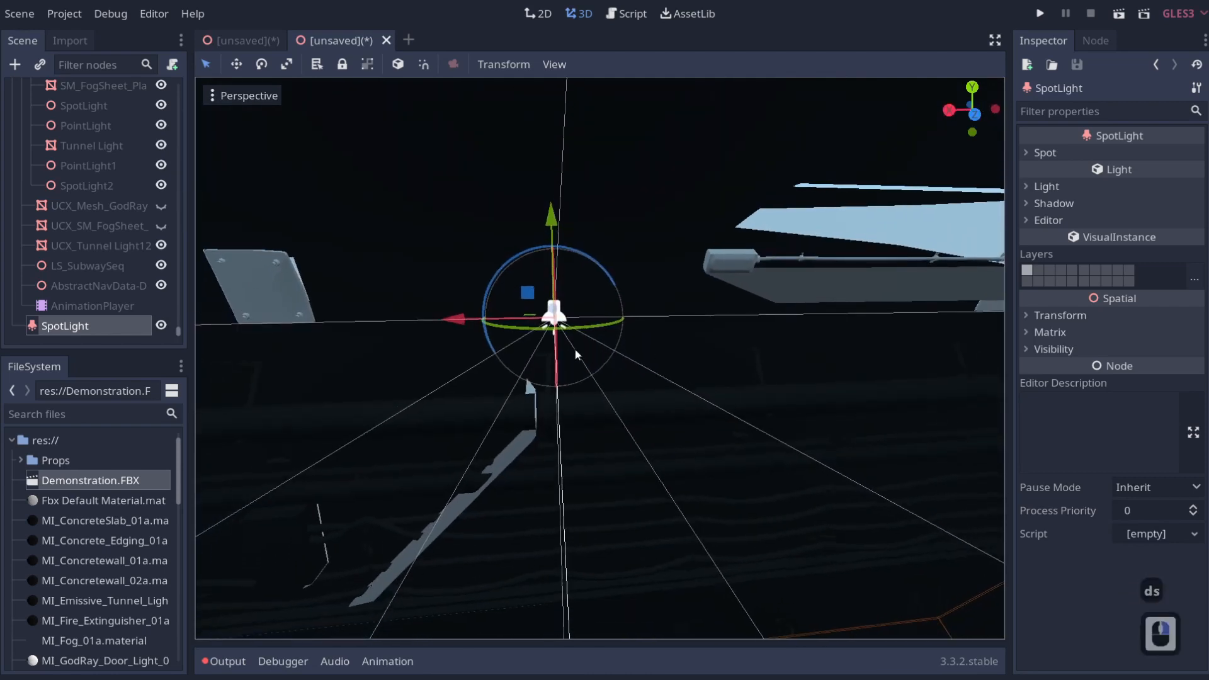
Step: Set the SpotLight's range to 10.5 and view its cone from inside the tunnel
click(1048, 154)
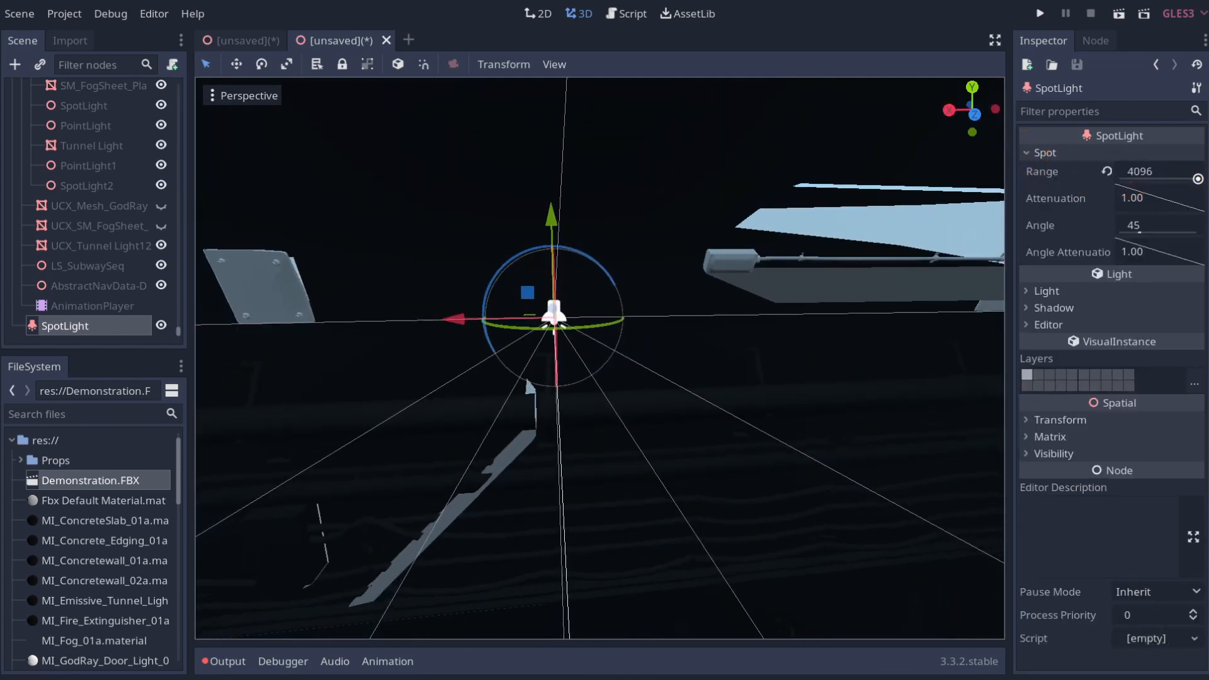
drag(1135, 177, 1141, 177)
key(a)
key(s)
right_drag(608, 340, 605, 329)
key(q)
key(d)
key(s)
key(q)
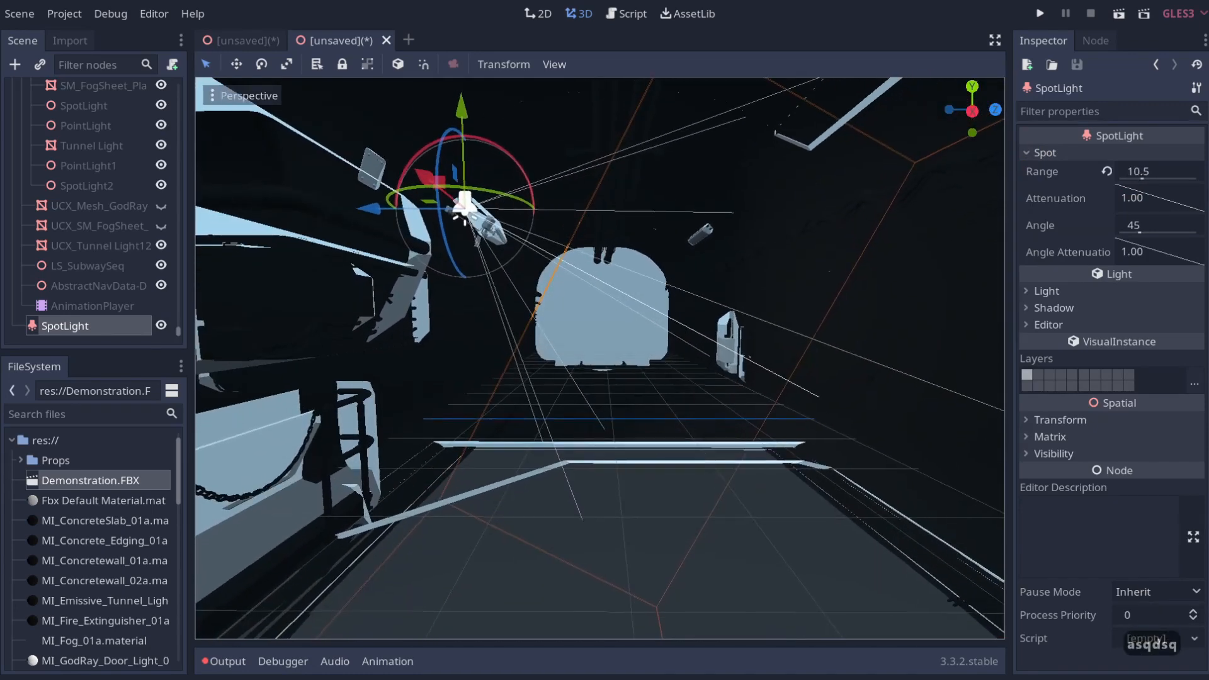
Step: Set the SpotLight's energy to 12.69 with shadows enabled, and rotate it slightly about its X axis
click(1047, 291)
drag(1127, 340, 1179, 350)
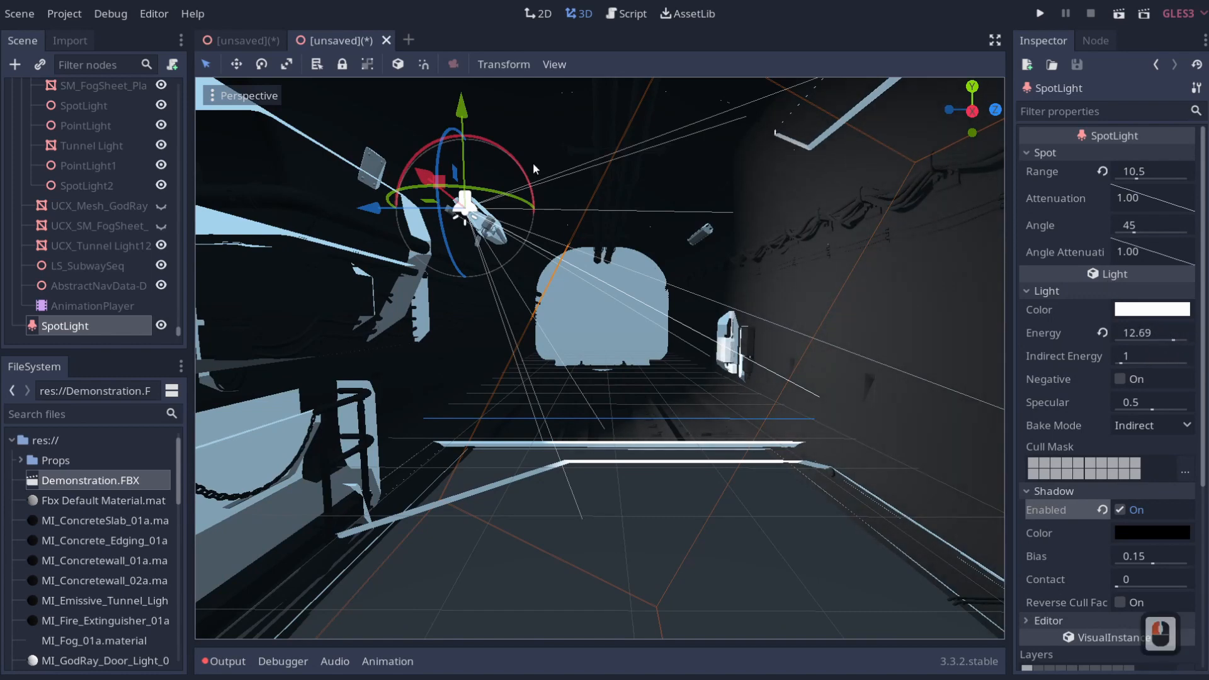
drag(533, 162, 497, 173)
Step: Switch to Unreal Engine and open the Unique folder inside the Subway_Tunnel Textures folder
key(alt+Tab)
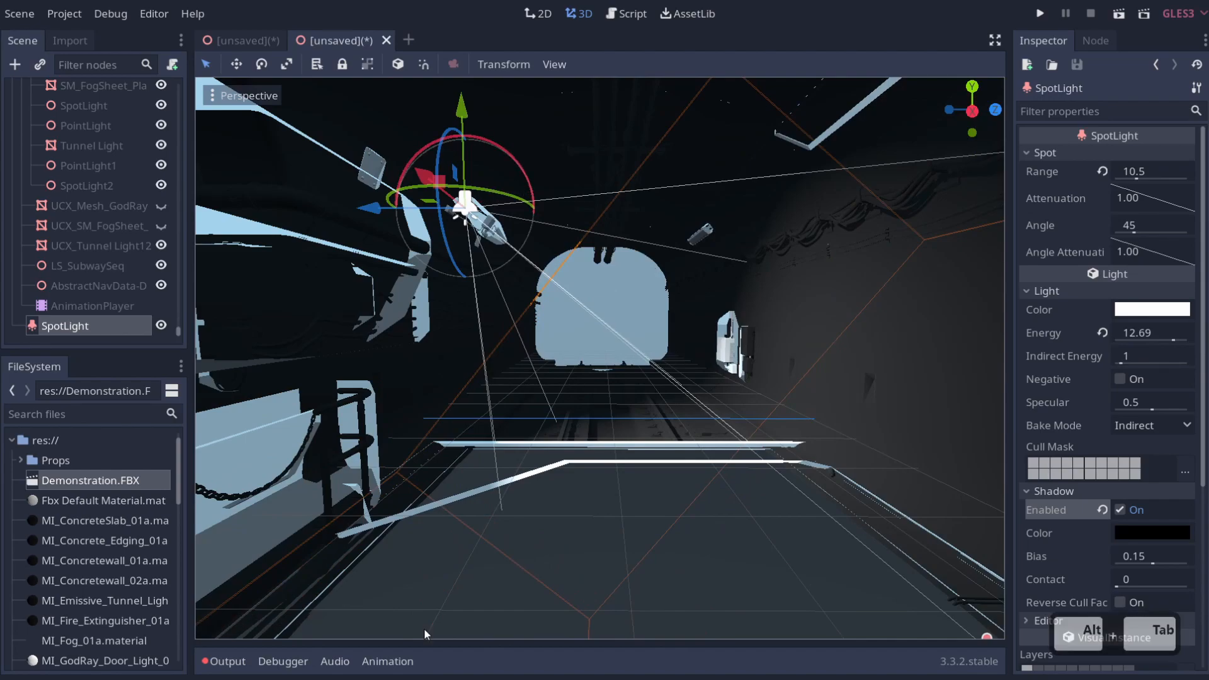
key(alt+Tab)
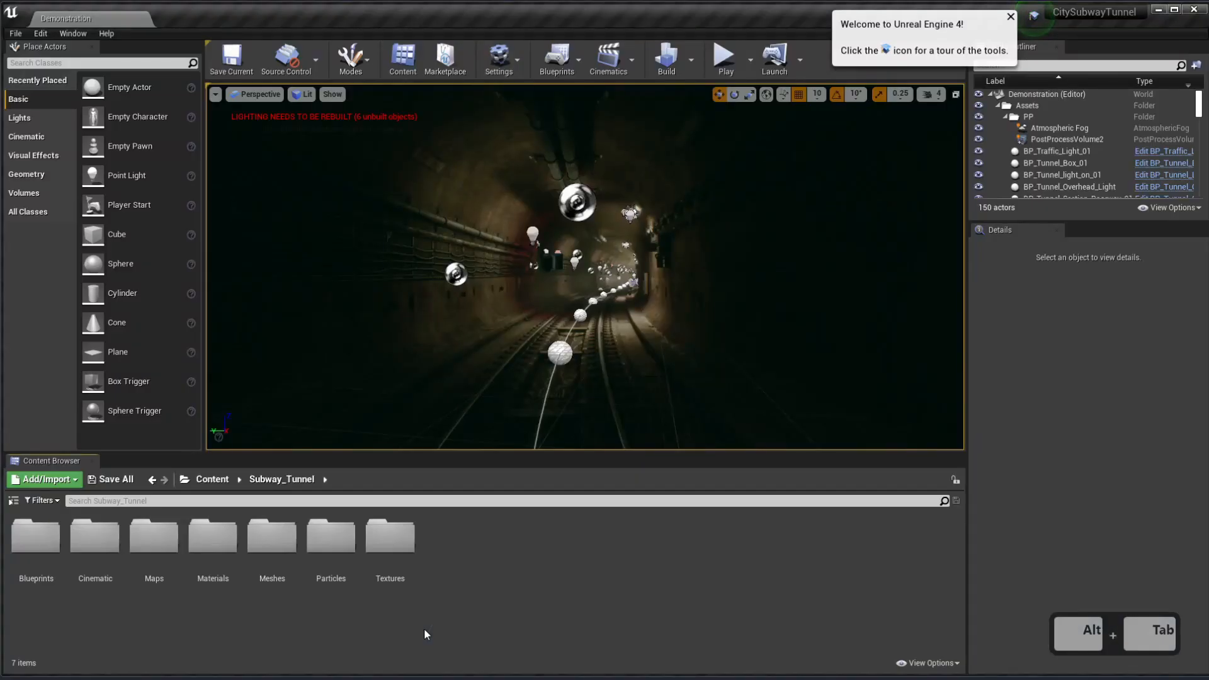
click(399, 533)
double_click(400, 533)
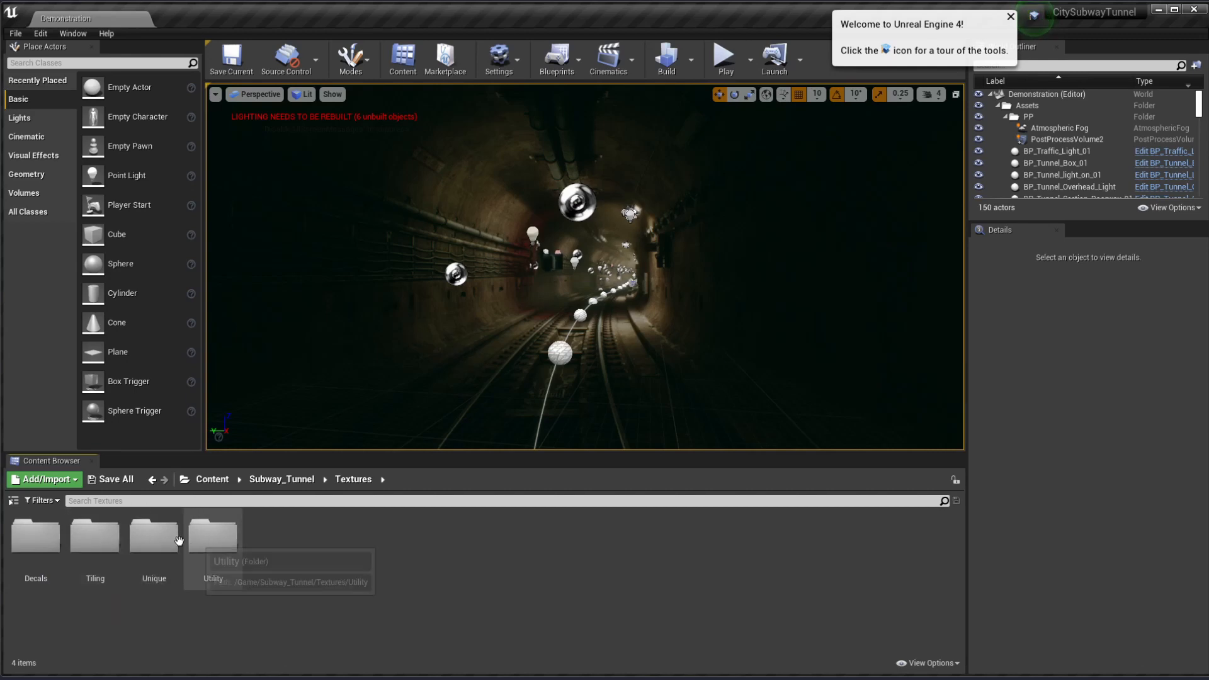
double_click(170, 567)
click(182, 594)
scroll(151, 620, down, 20)
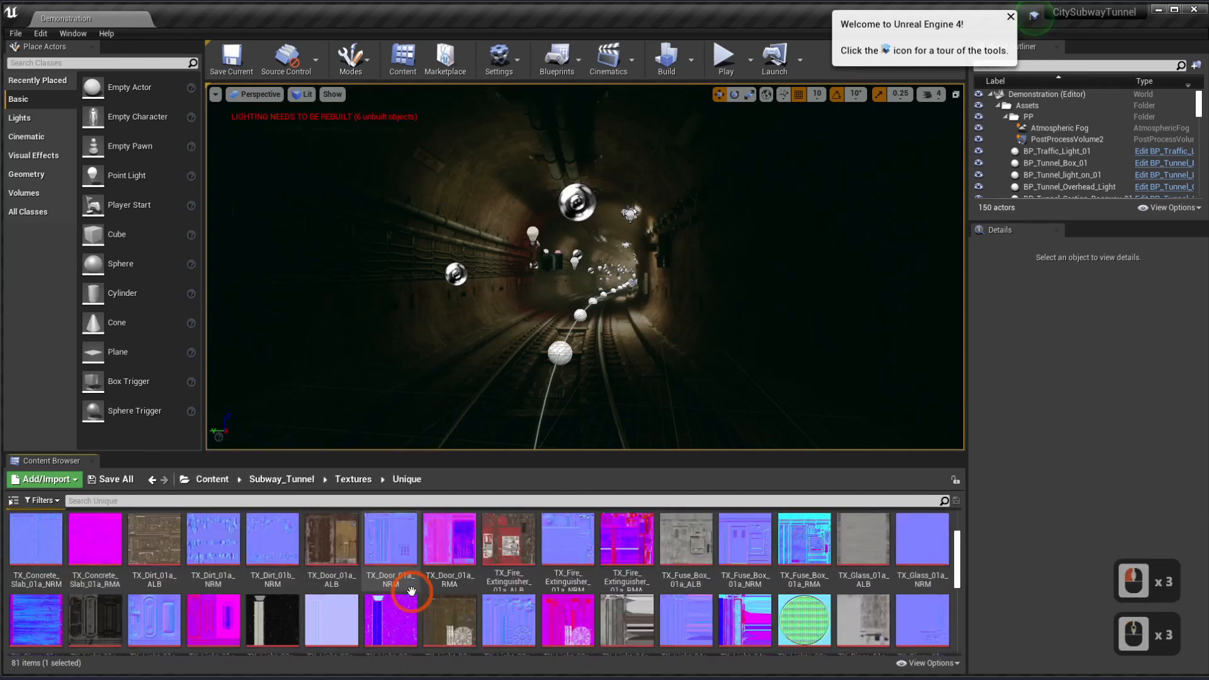
shift+click(32, 611)
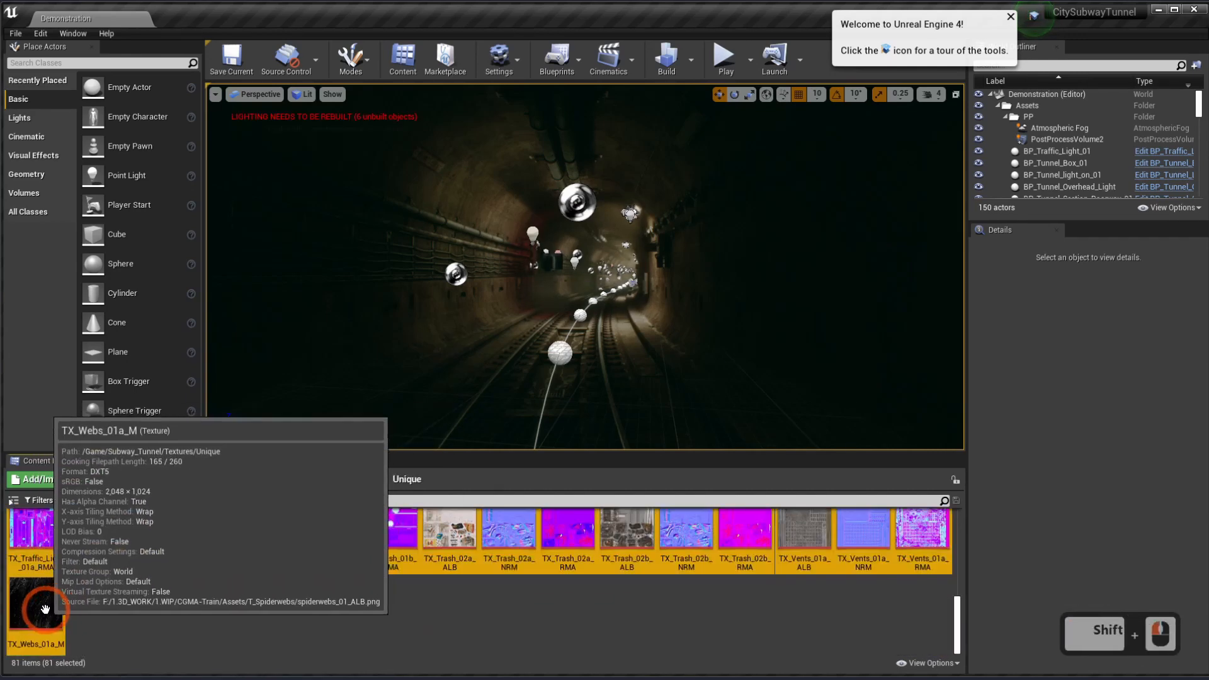
scroll(39, 594, up, 6)
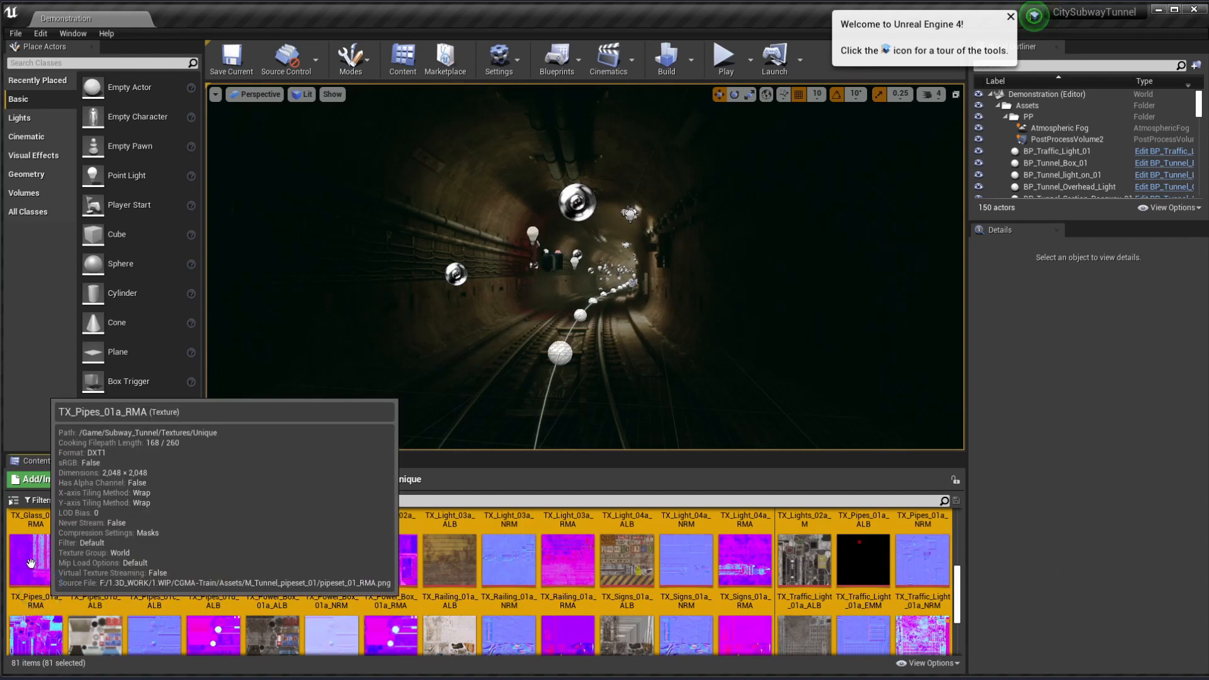
right_click(31, 561)
scroll(554, 566, down, 5)
click(578, 566)
scroll(560, 554, up, 3)
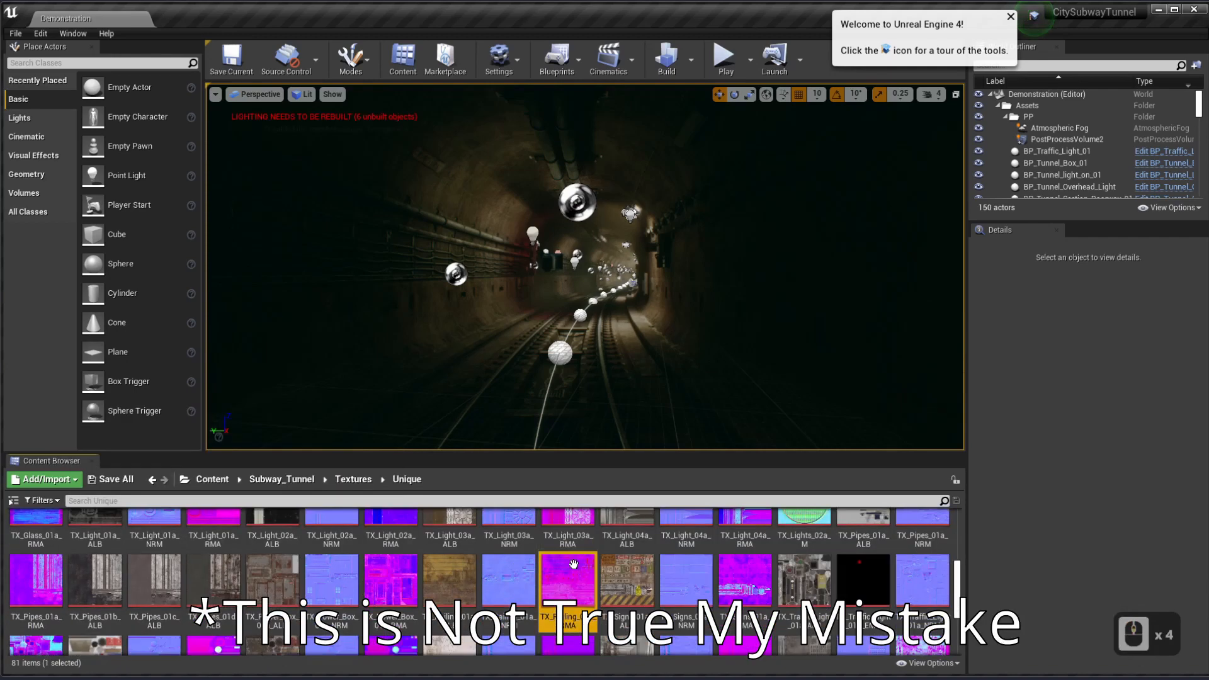
Step: Select all textures in the Unique folder and bulk export them to the Props folder in Subway exxport
key(ctrl+a)
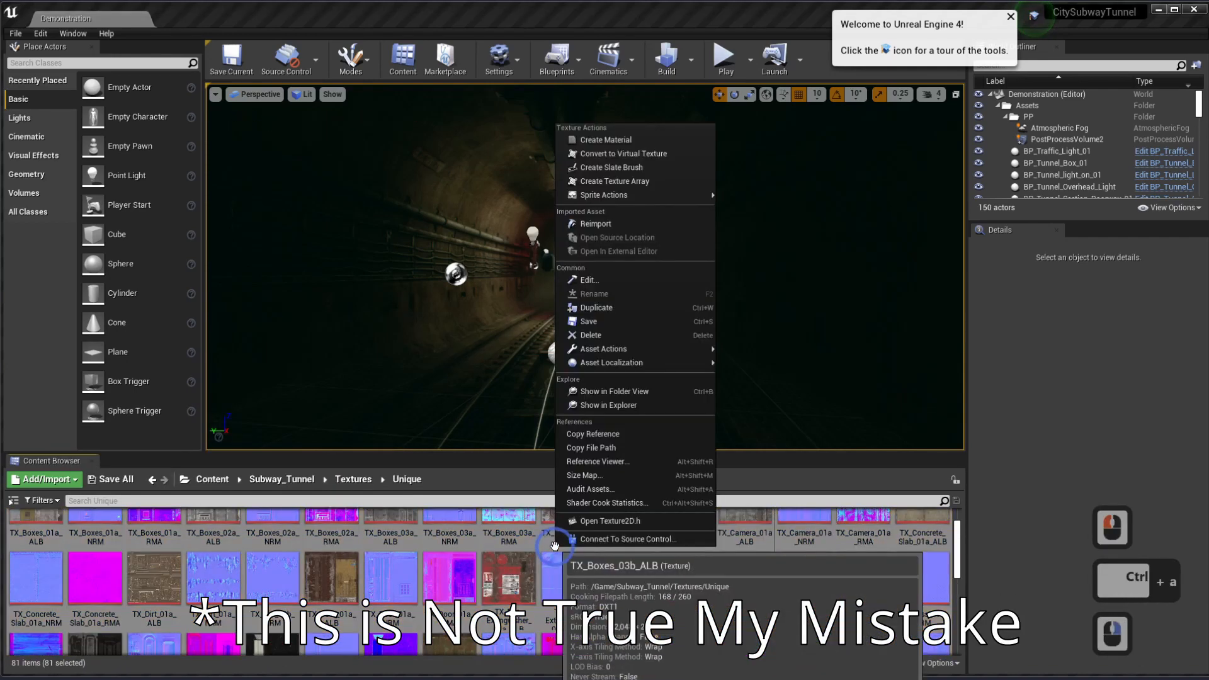
right_click(554, 546)
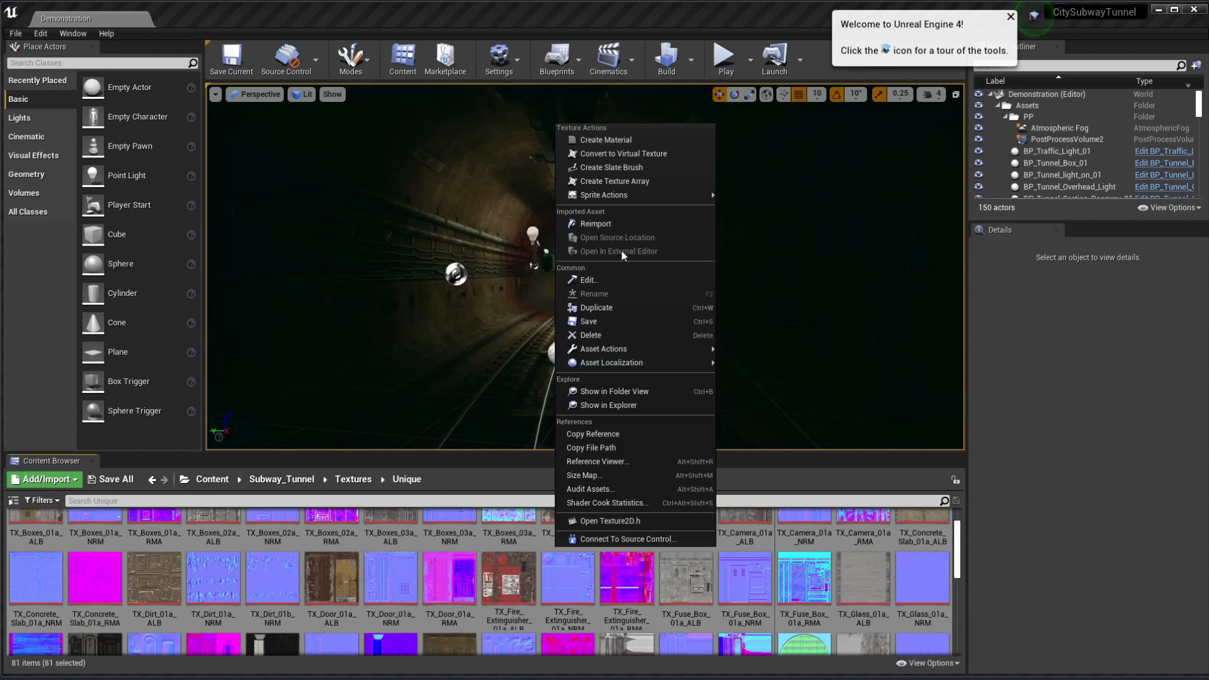
mouse_move(636, 354)
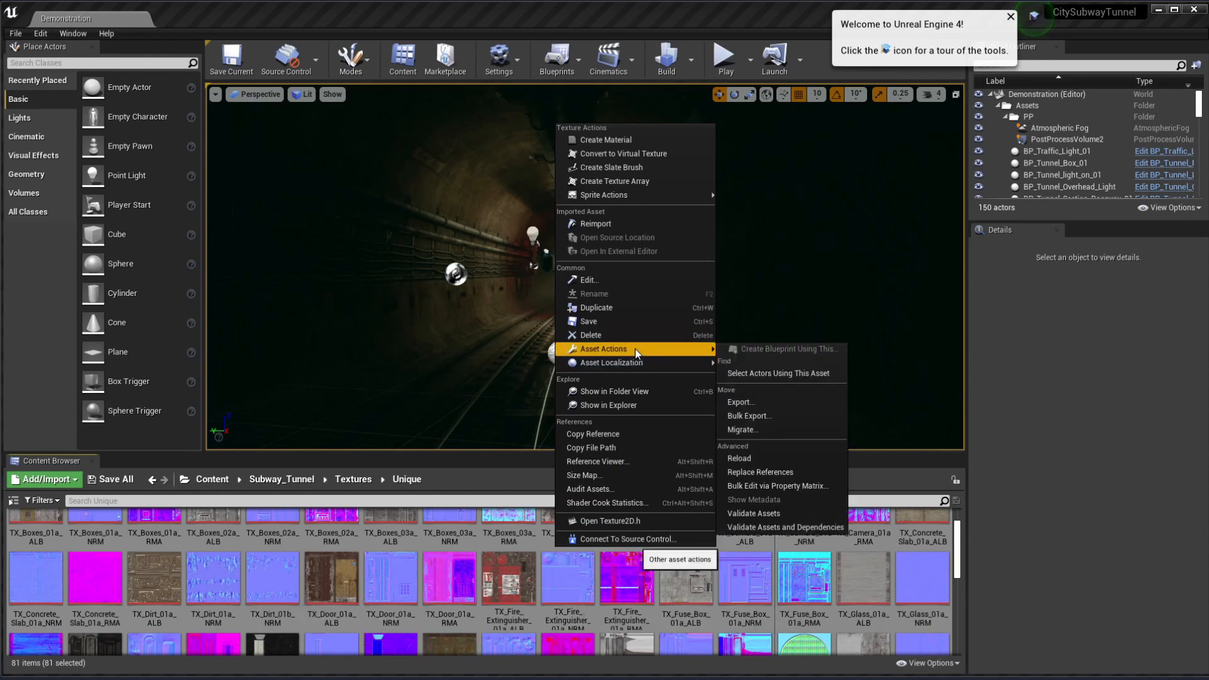
click(746, 415)
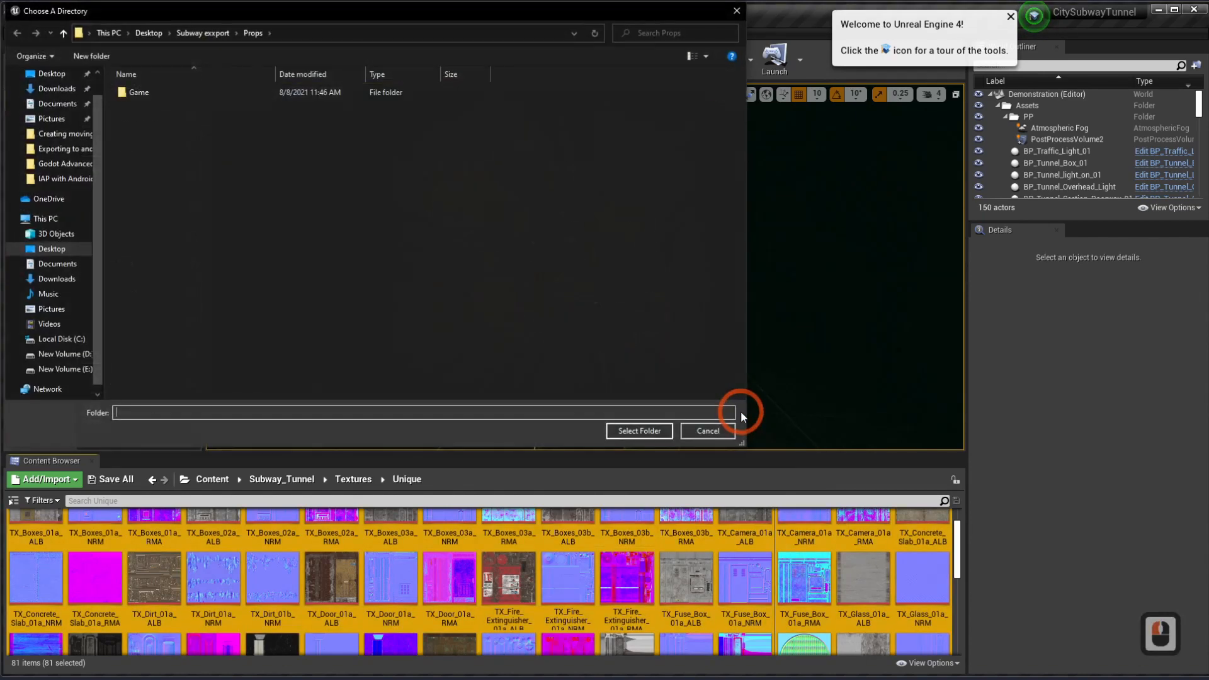
click(639, 437)
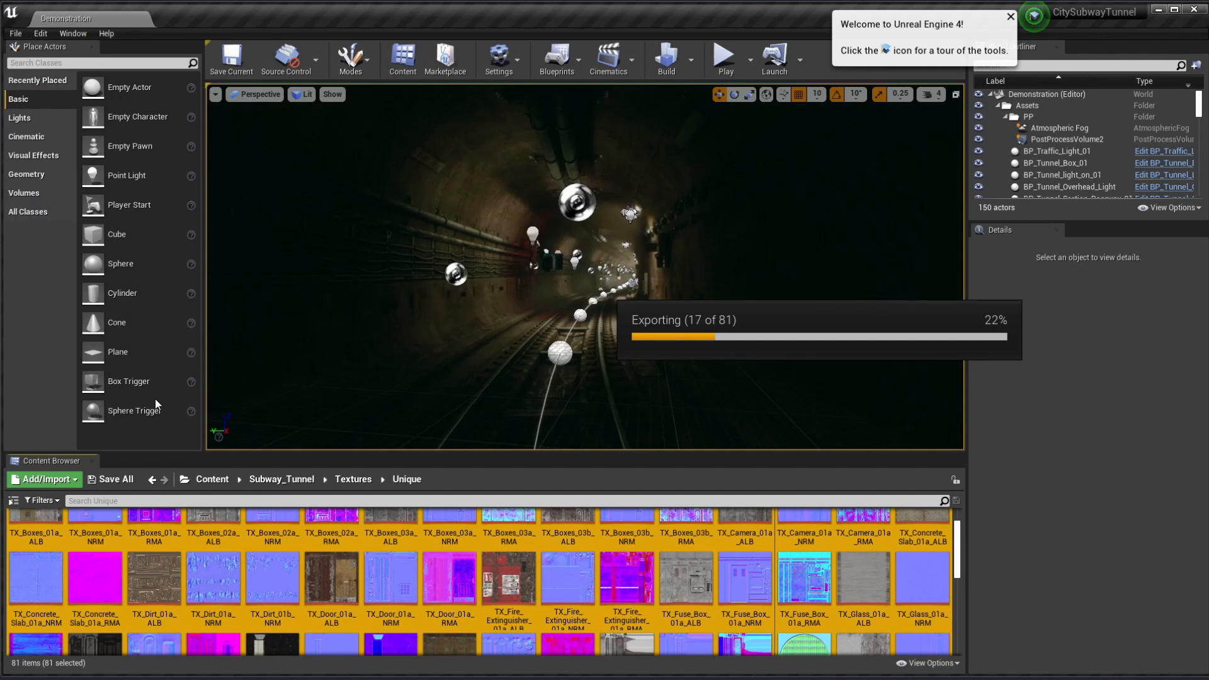
Step: Switch to File Explorer and check the exported texture files in Subway_Tunnel's Textures/Unique folder
key(alt+Tab)
key(alt+Tab)
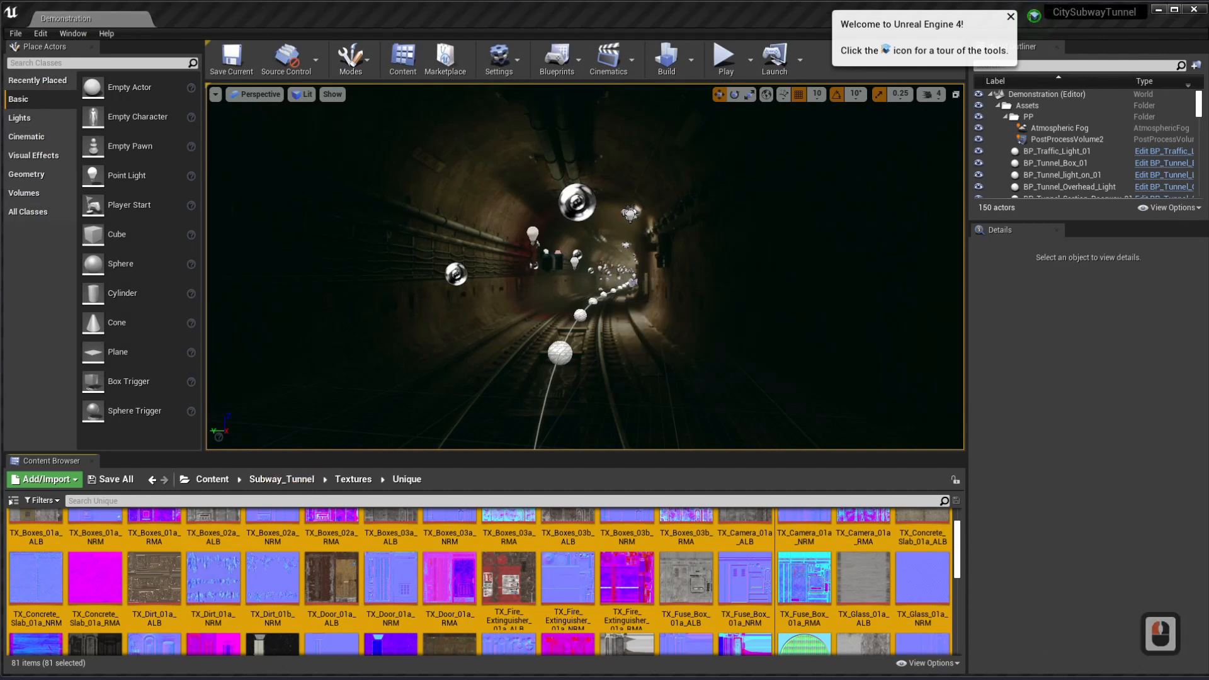
key(alt+Tab)
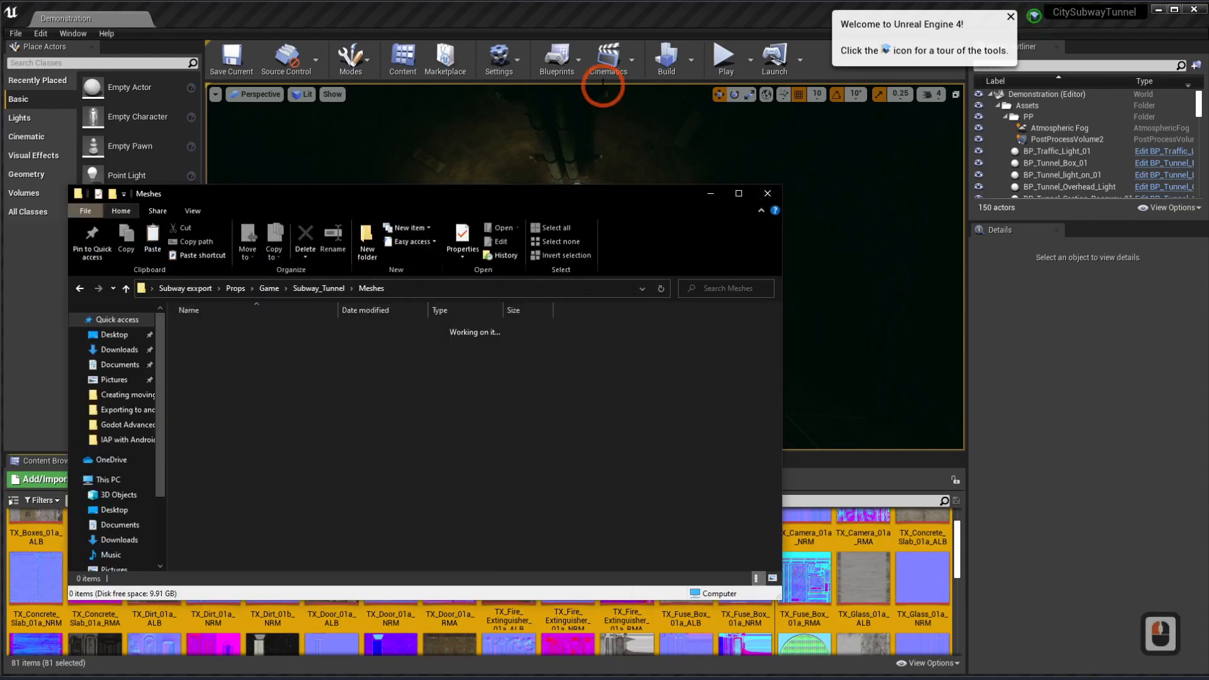
click(306, 289)
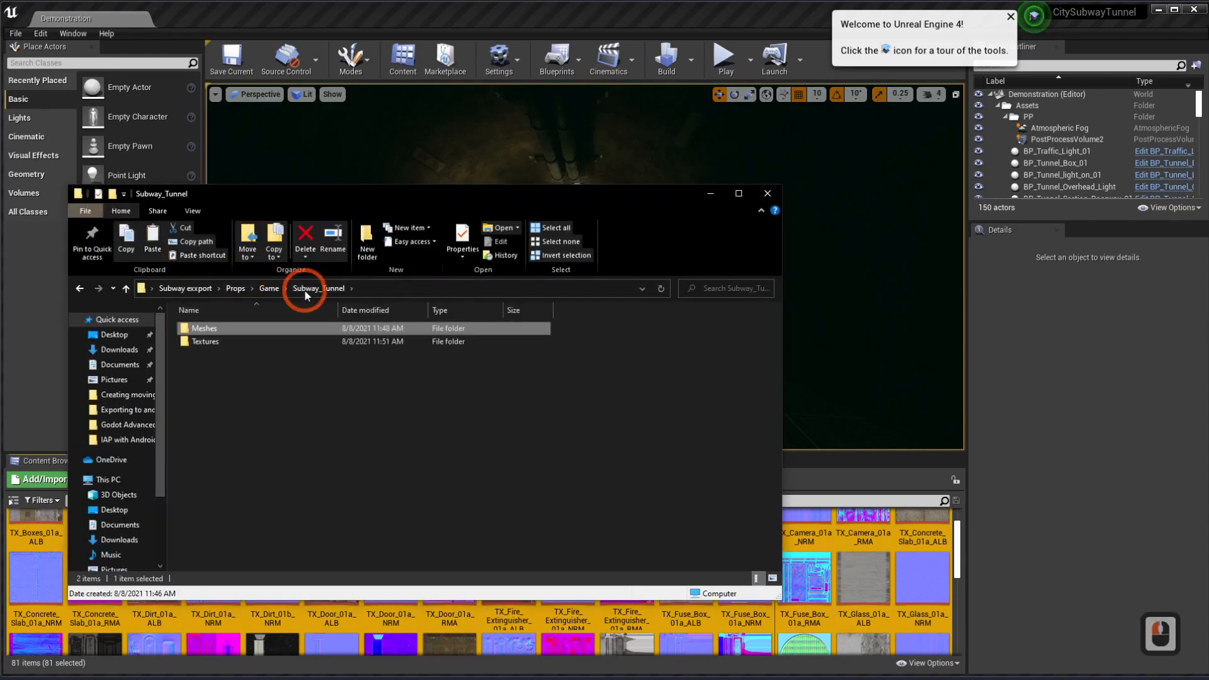
double_click(201, 343)
click(213, 333)
double_click(214, 333)
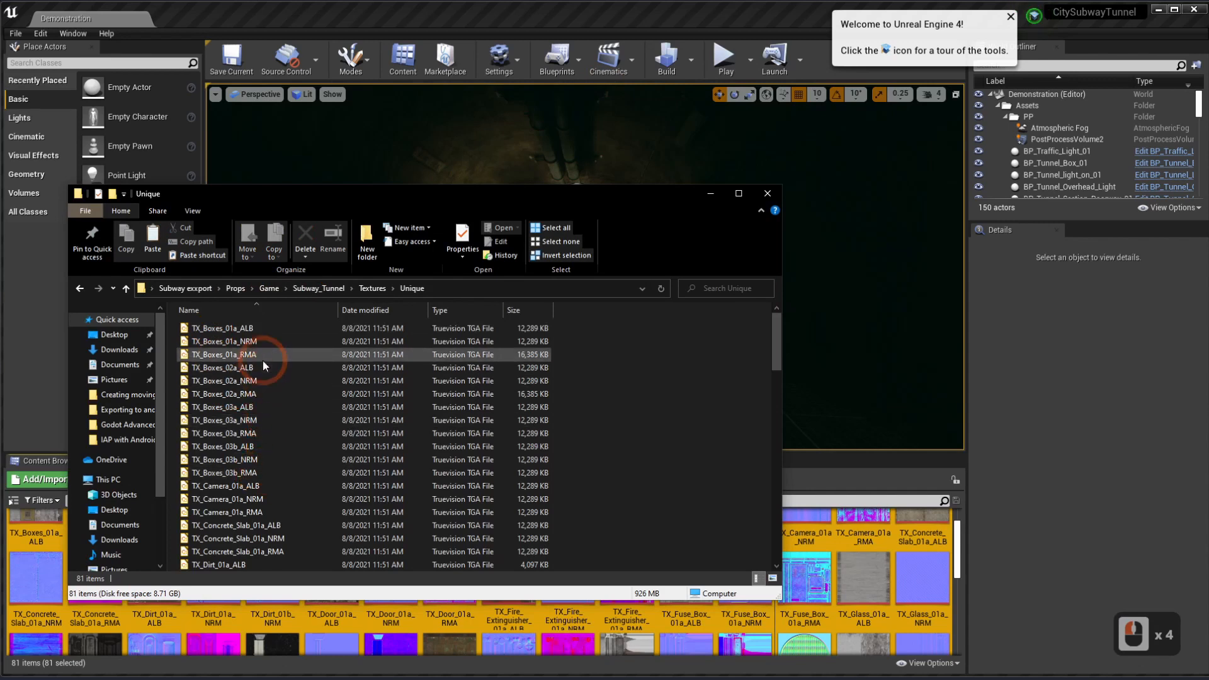
Step: Return to the exported Subway_Tunnel folder and copy its Textures folder
click(354, 287)
click(364, 288)
click(322, 290)
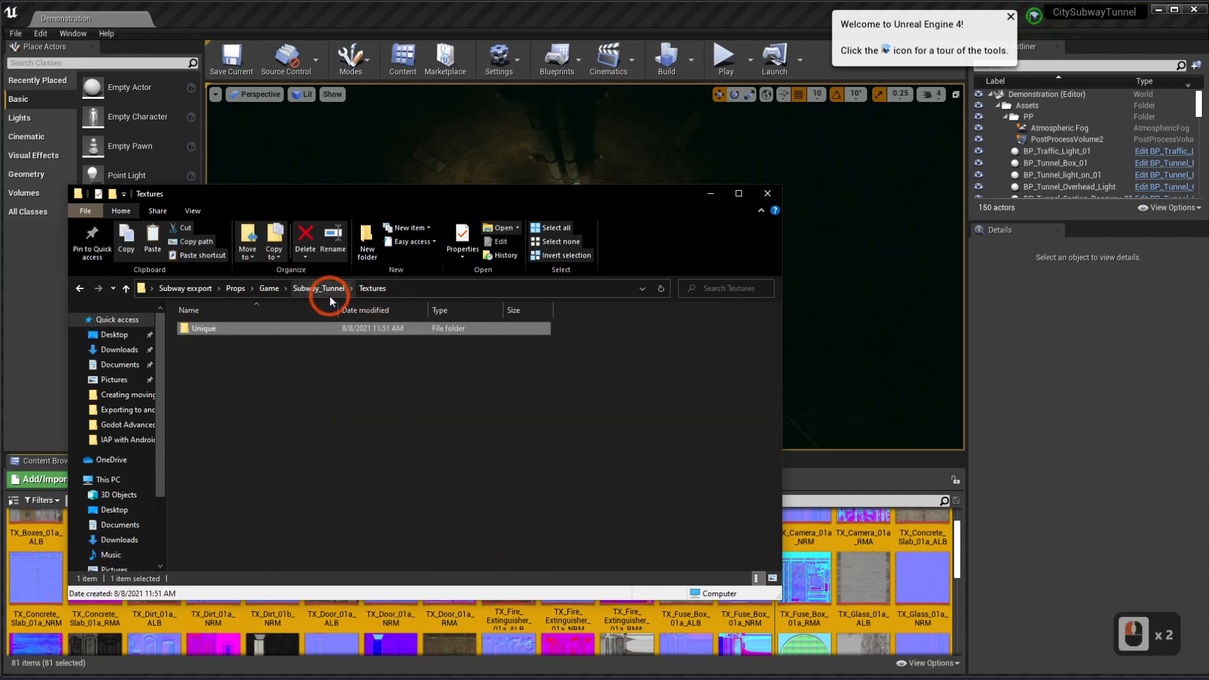
click(208, 342)
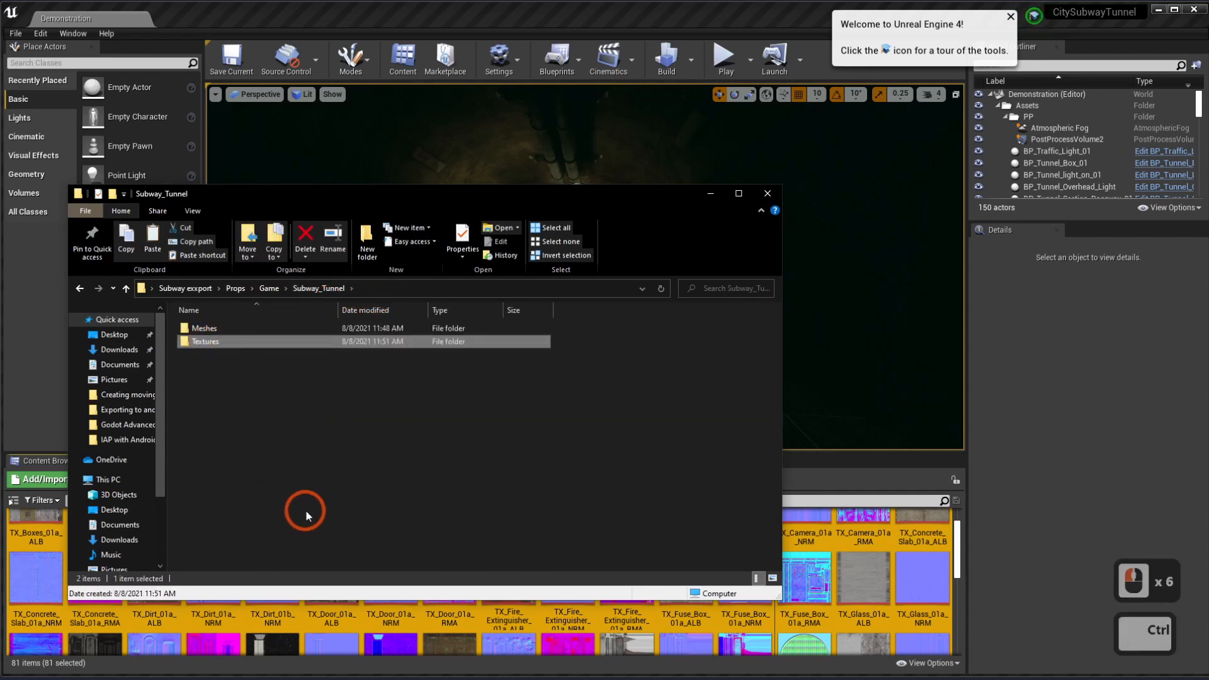
key(ctrl+c)
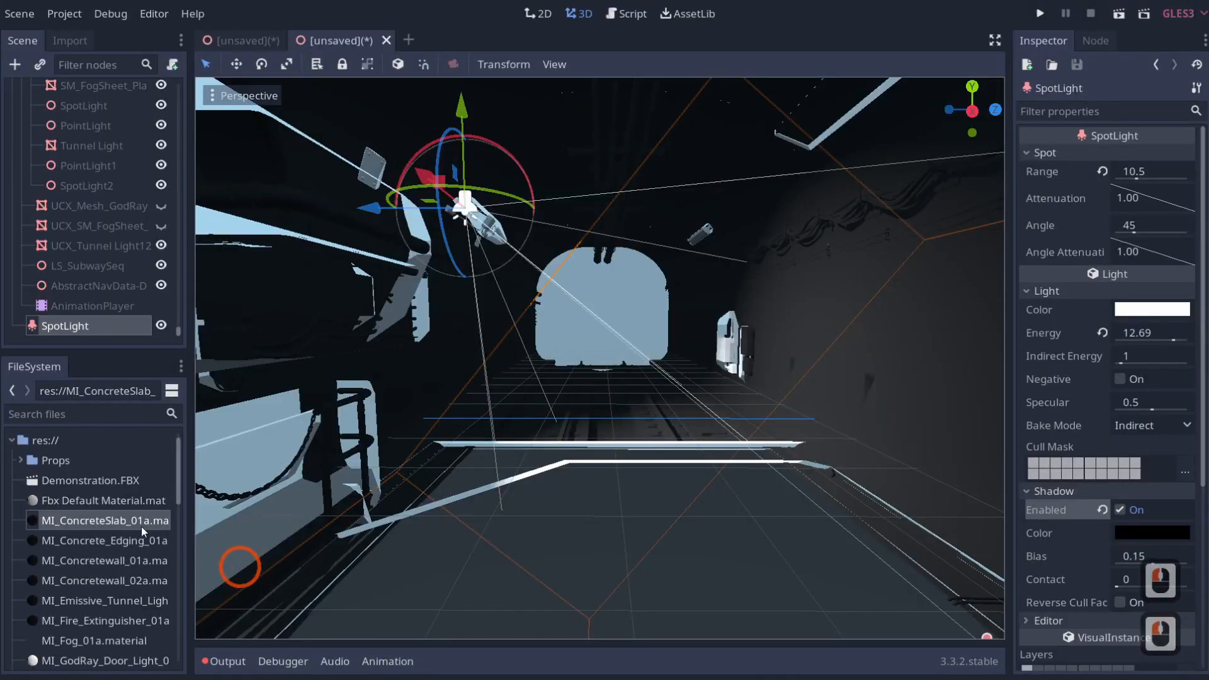
Step: Open the Godot project's root folder in the file manager and paste the copied Textures folder there
right_click(74, 440)
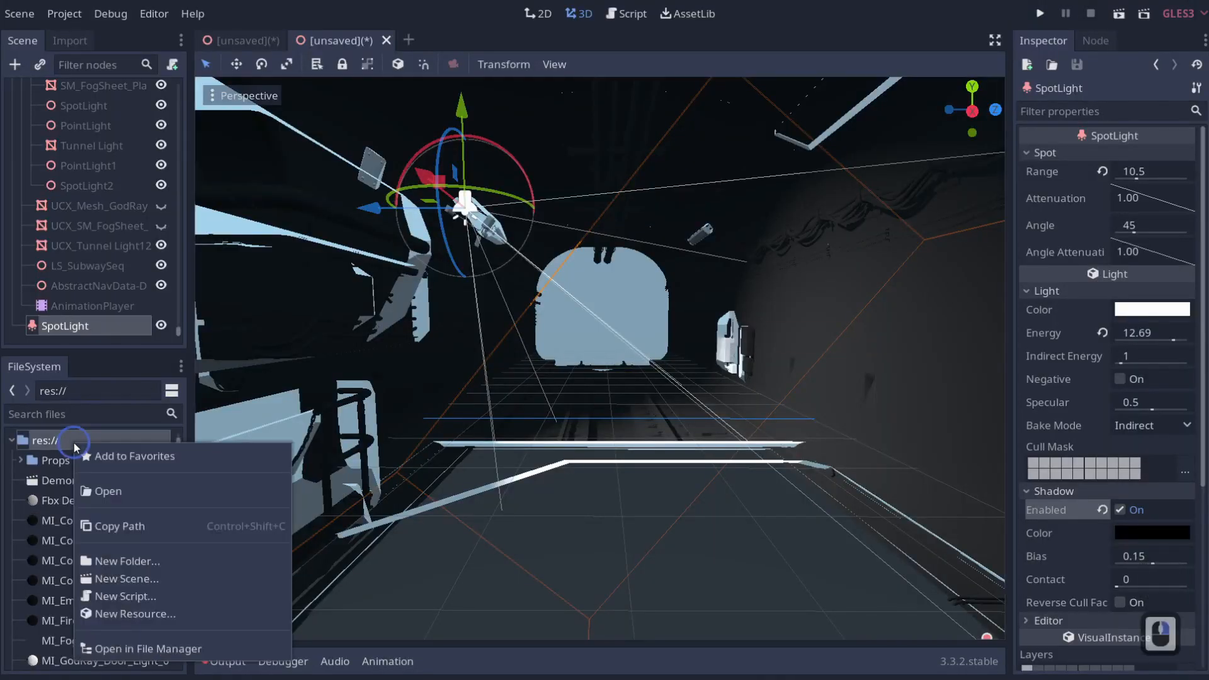
click(144, 649)
click(1129, 403)
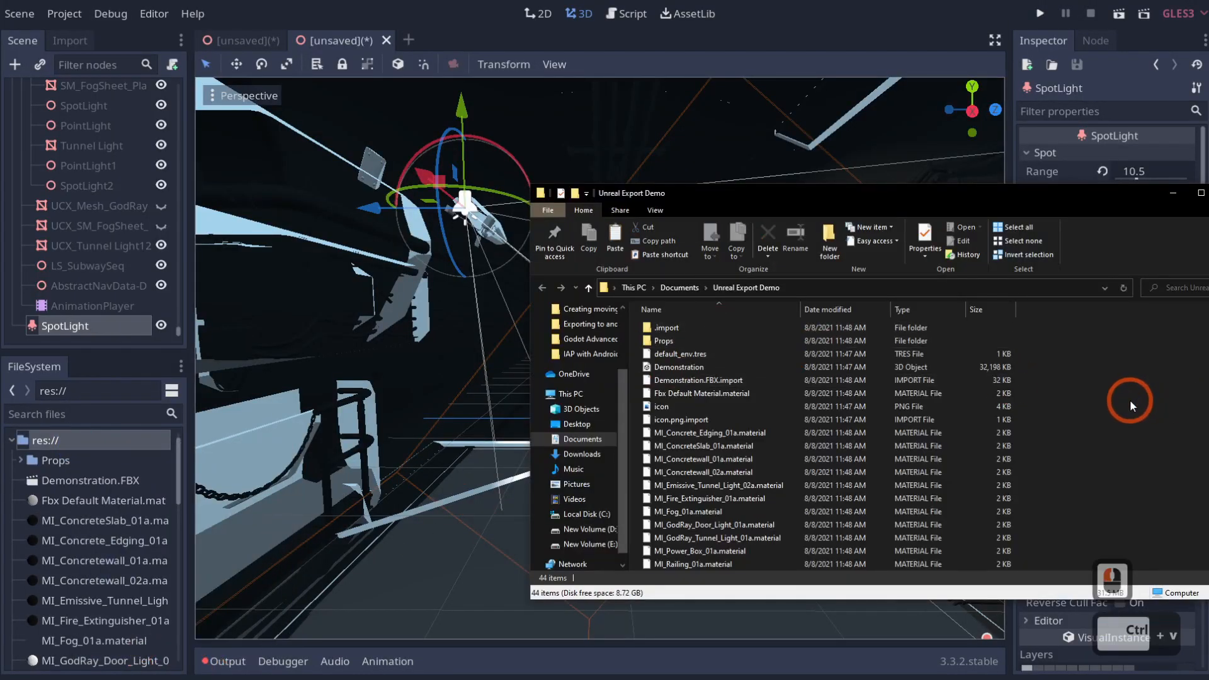
key(ctrl+v)
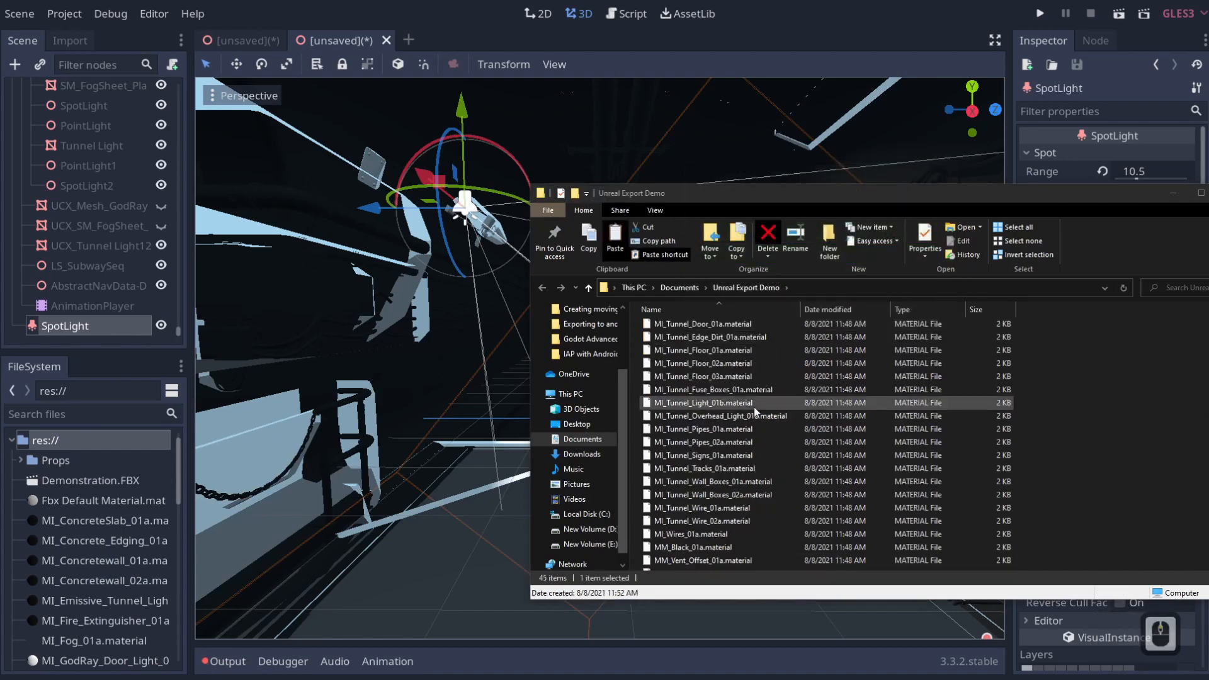
Step: Switch back to Godot, select the overhead tunnel pipes mesh and open the MI_Tunnel_Pipes_02a material for editing
click(258, 362)
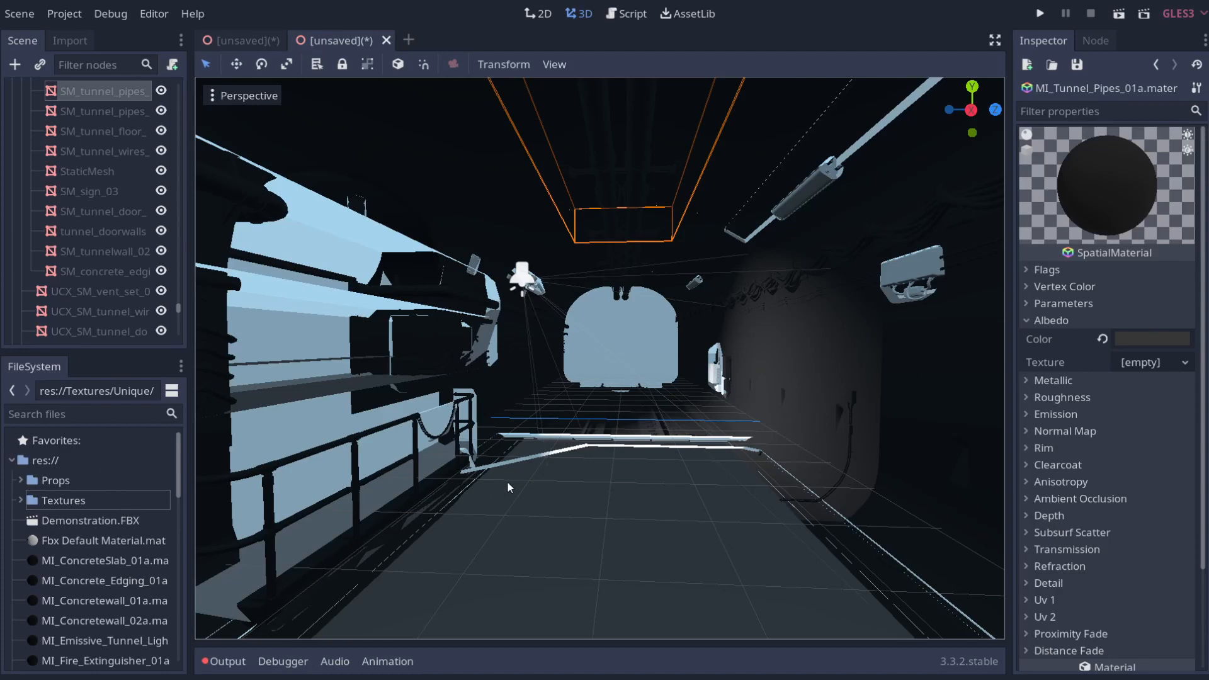
click(564, 502)
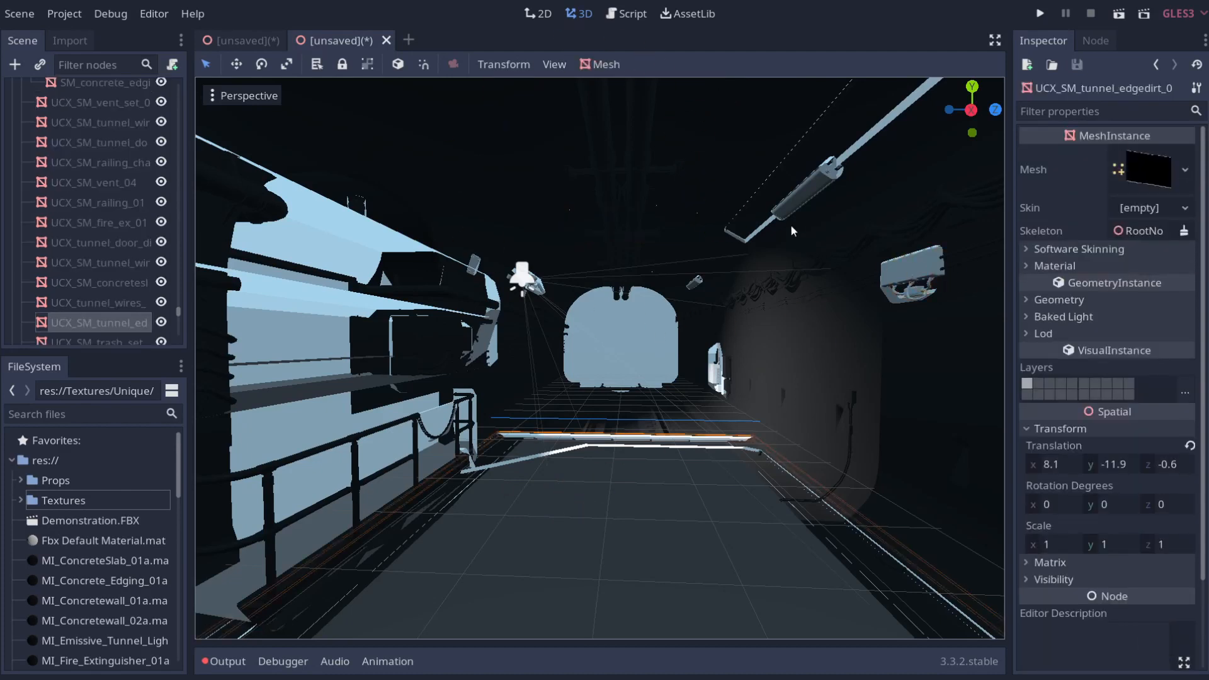
click(644, 163)
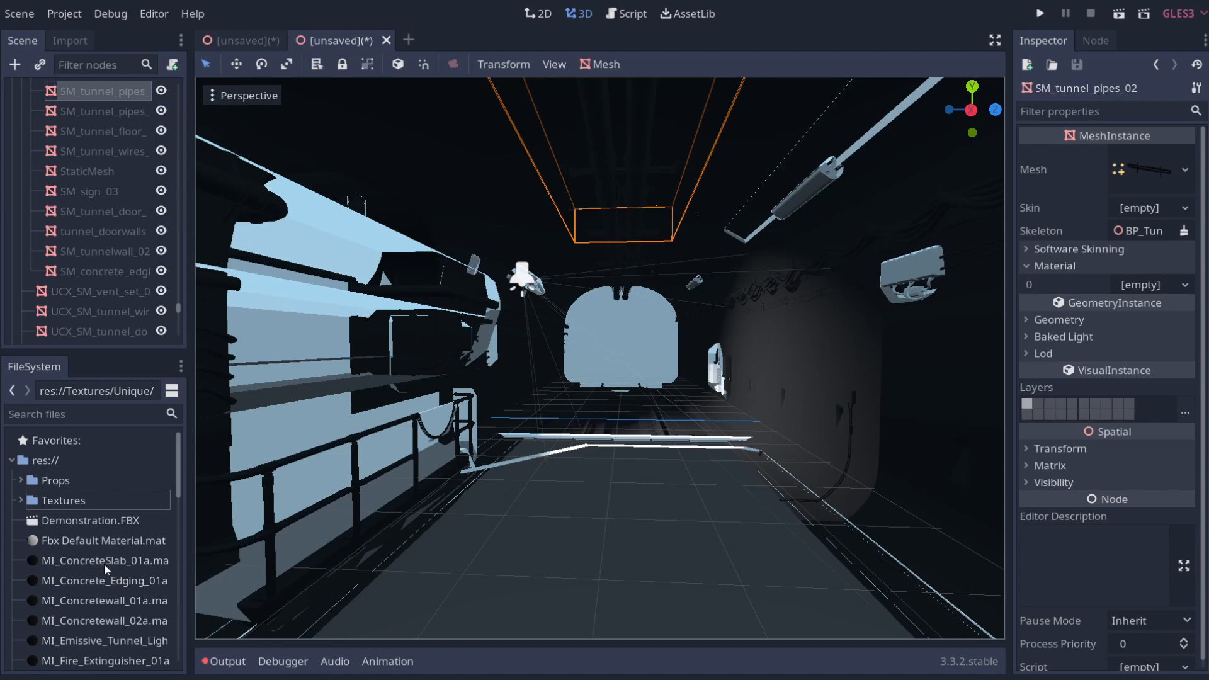
scroll(104, 564, down, 8)
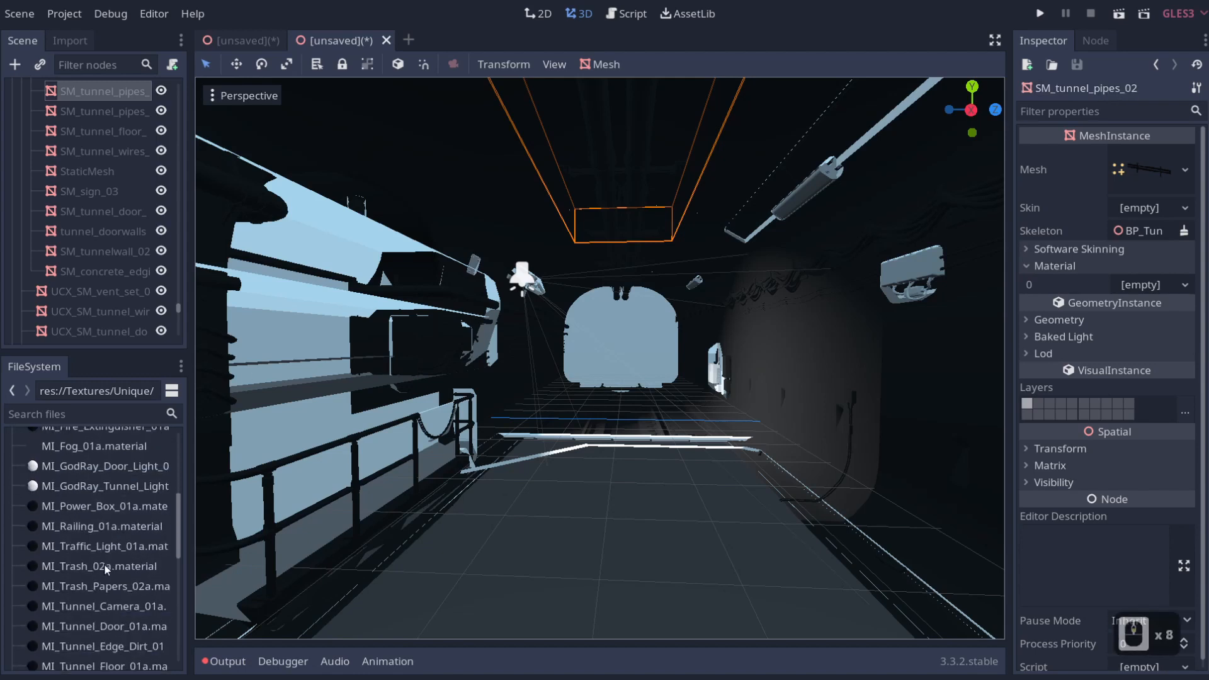
scroll(106, 572, down, 9)
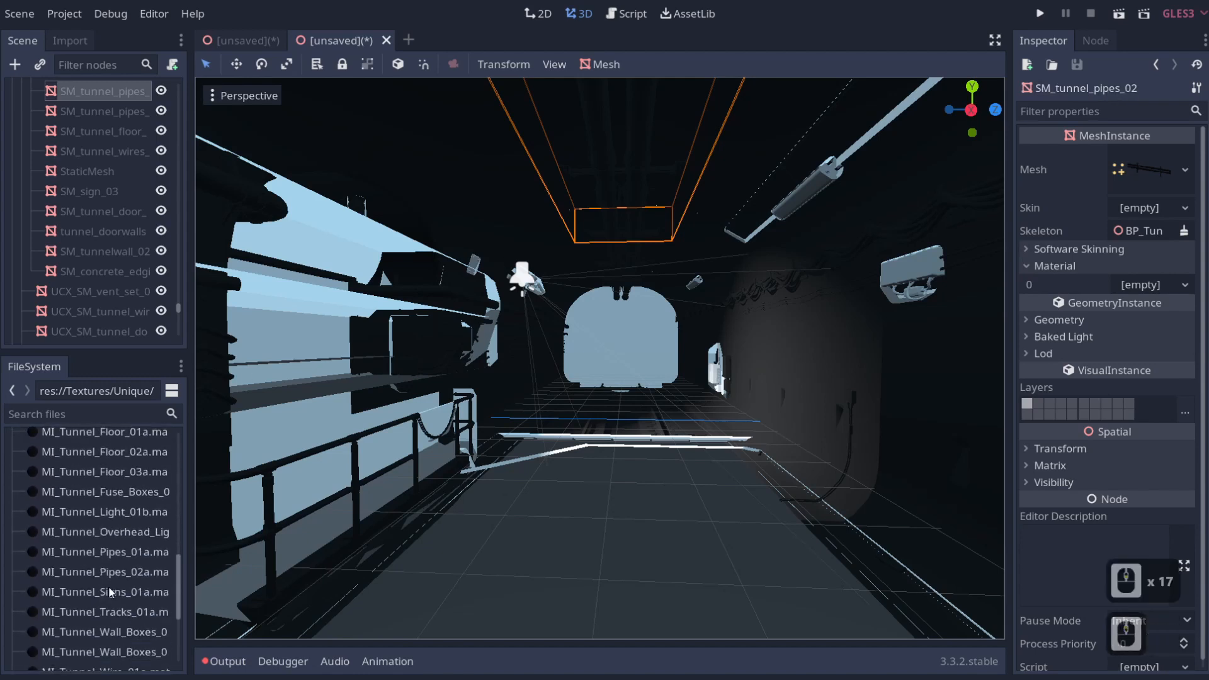
click(117, 571)
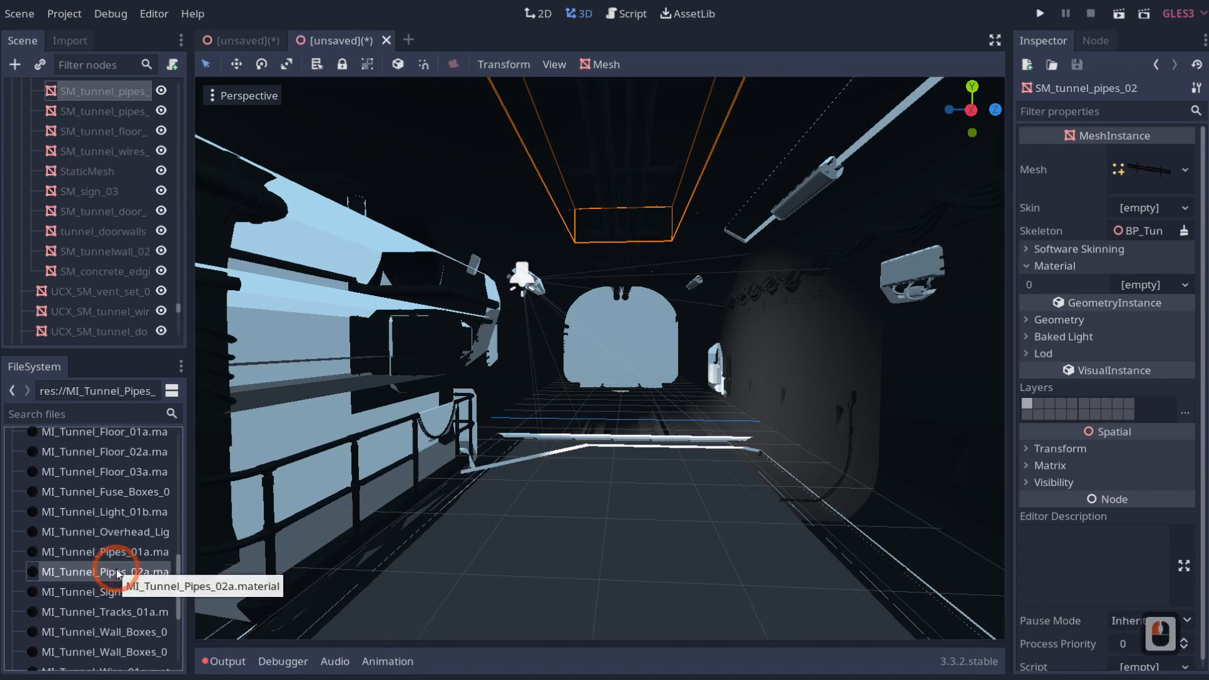
double_click(117, 571)
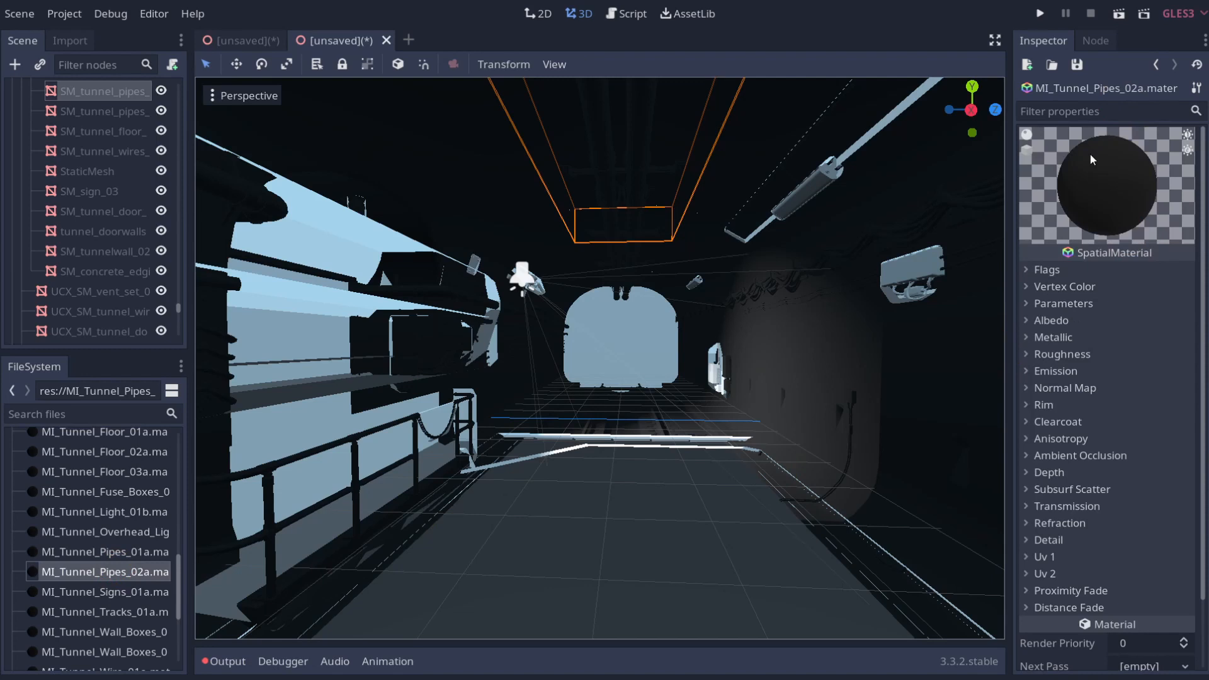
Step: Assign TX_Pipes_01b_ALB from the Textures/Unique folder as the albedo texture of the MI_Tunnel_Pipes_02a material
scroll(32, 528, up, 19)
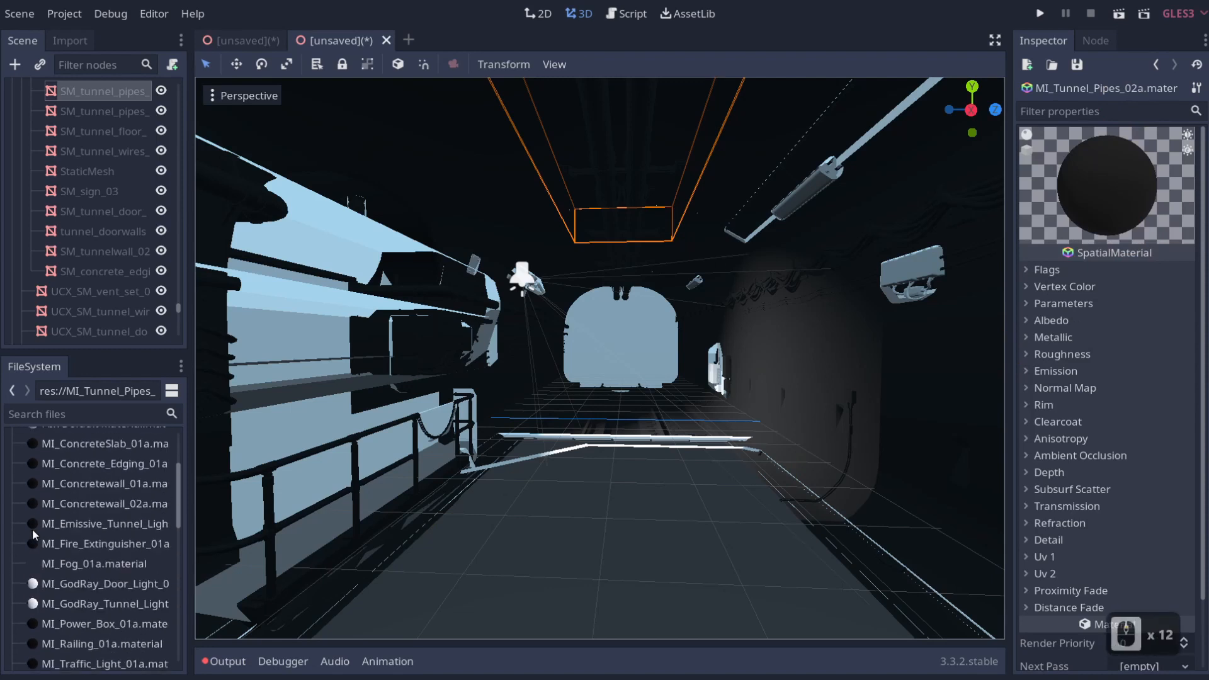
click(19, 501)
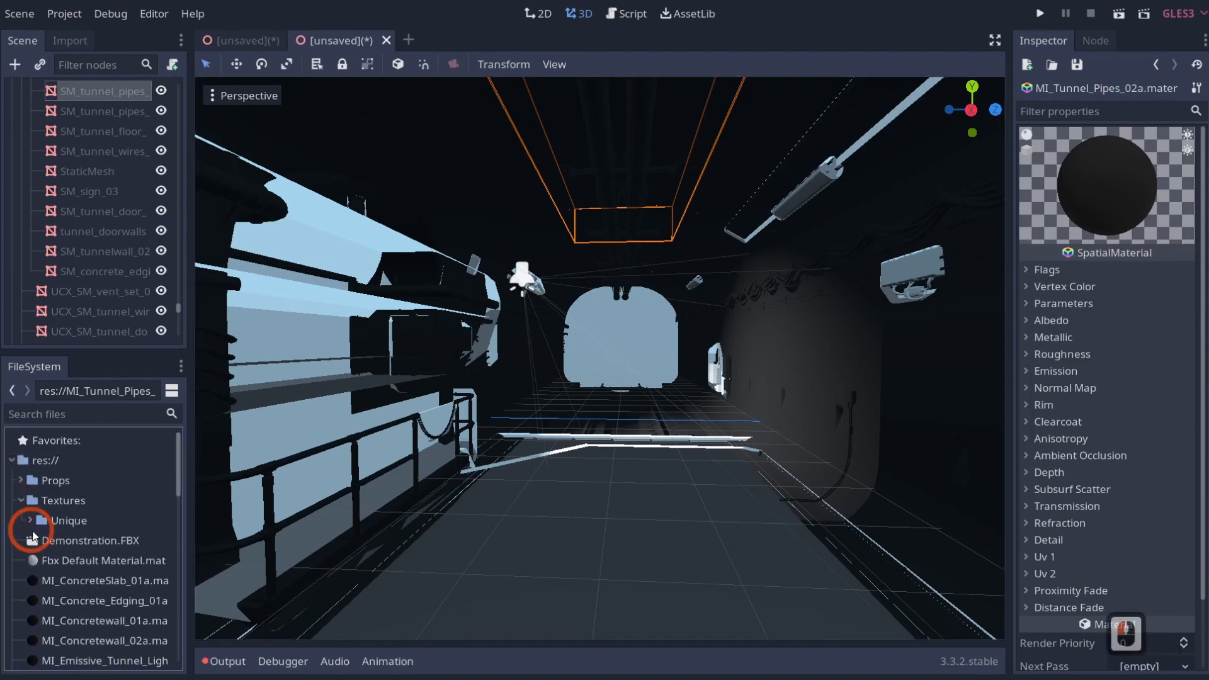
click(30, 519)
scroll(77, 546, down, 20)
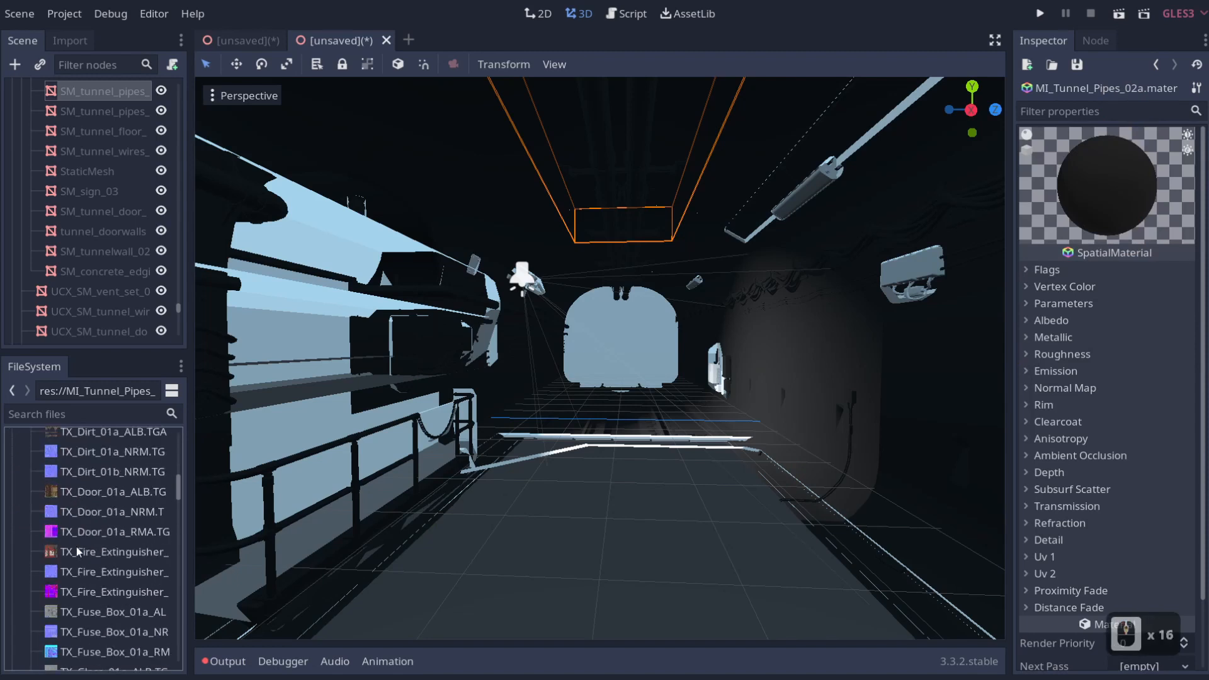
scroll(77, 547, down, 5)
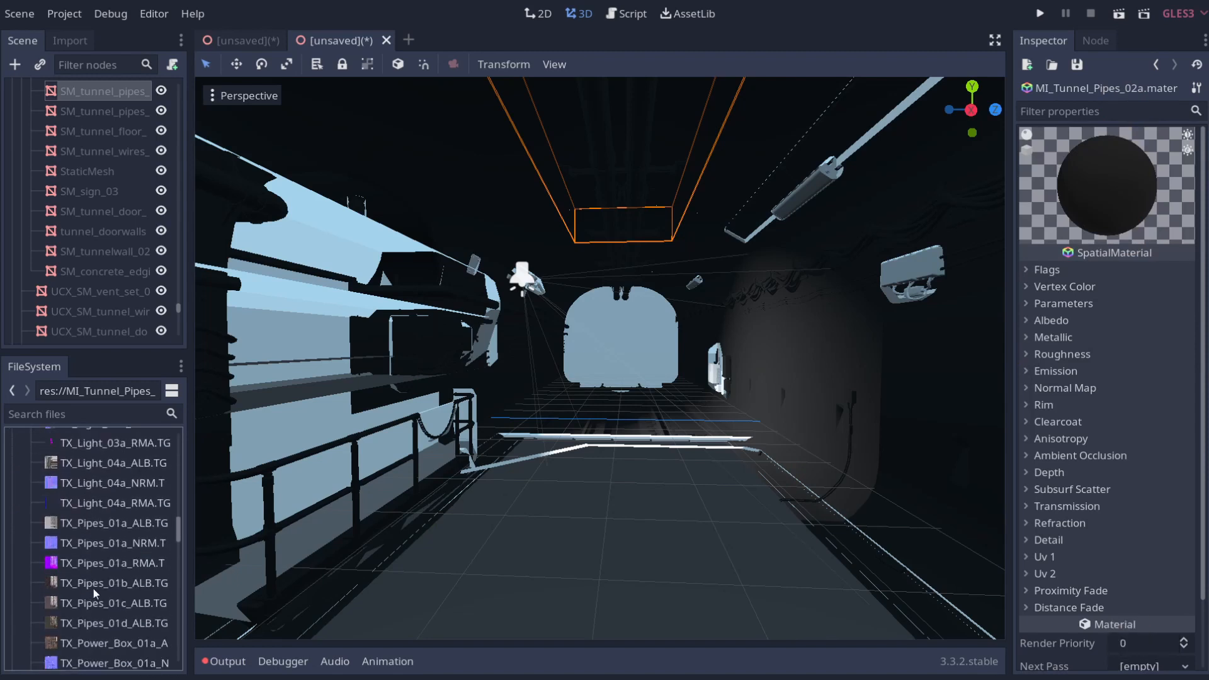
scroll(99, 579, down, 1)
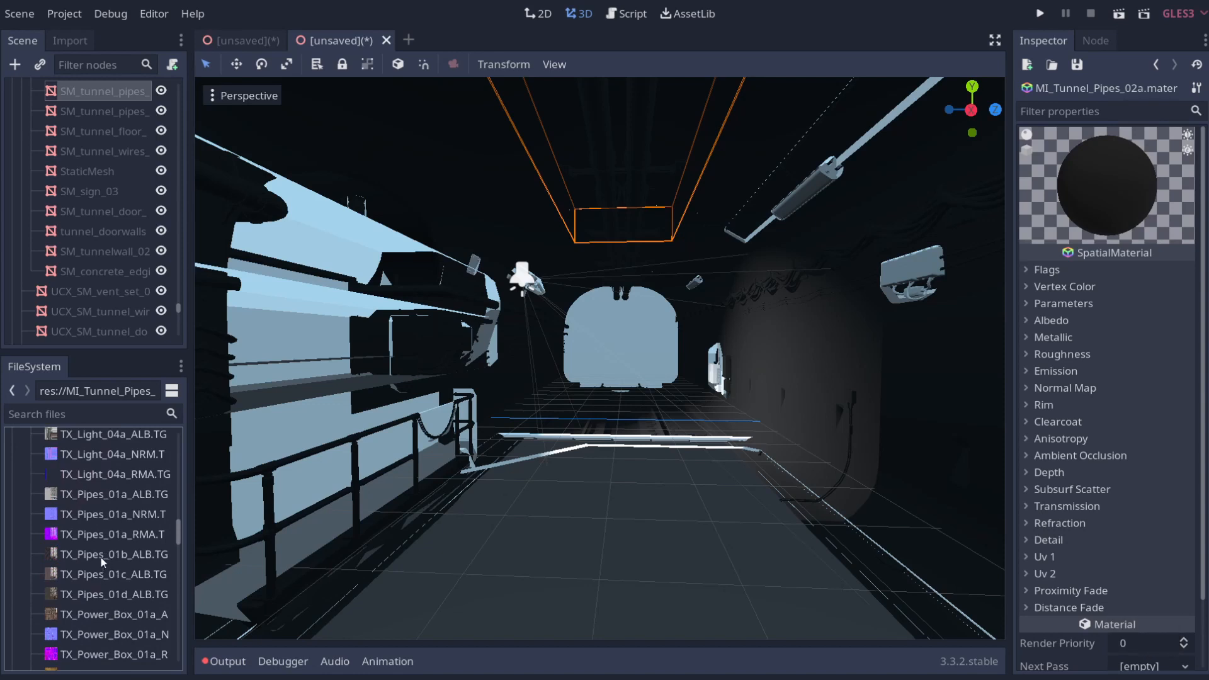
scroll(103, 595, down, 3)
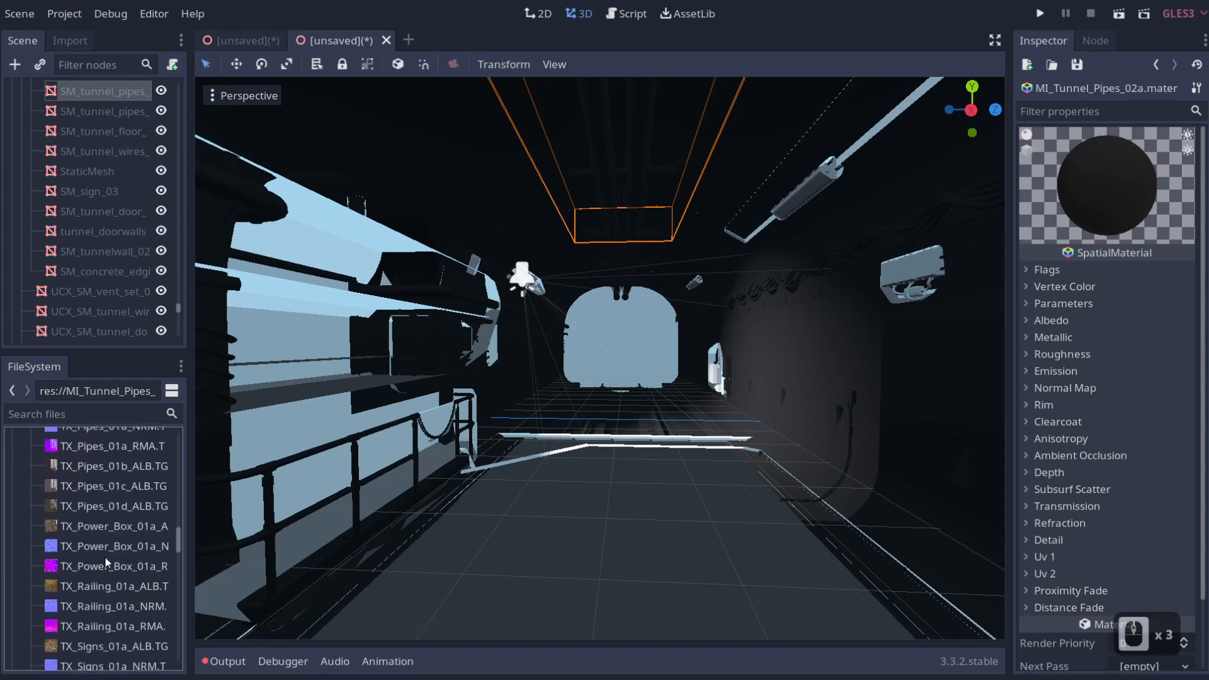
scroll(168, 574, up, 2)
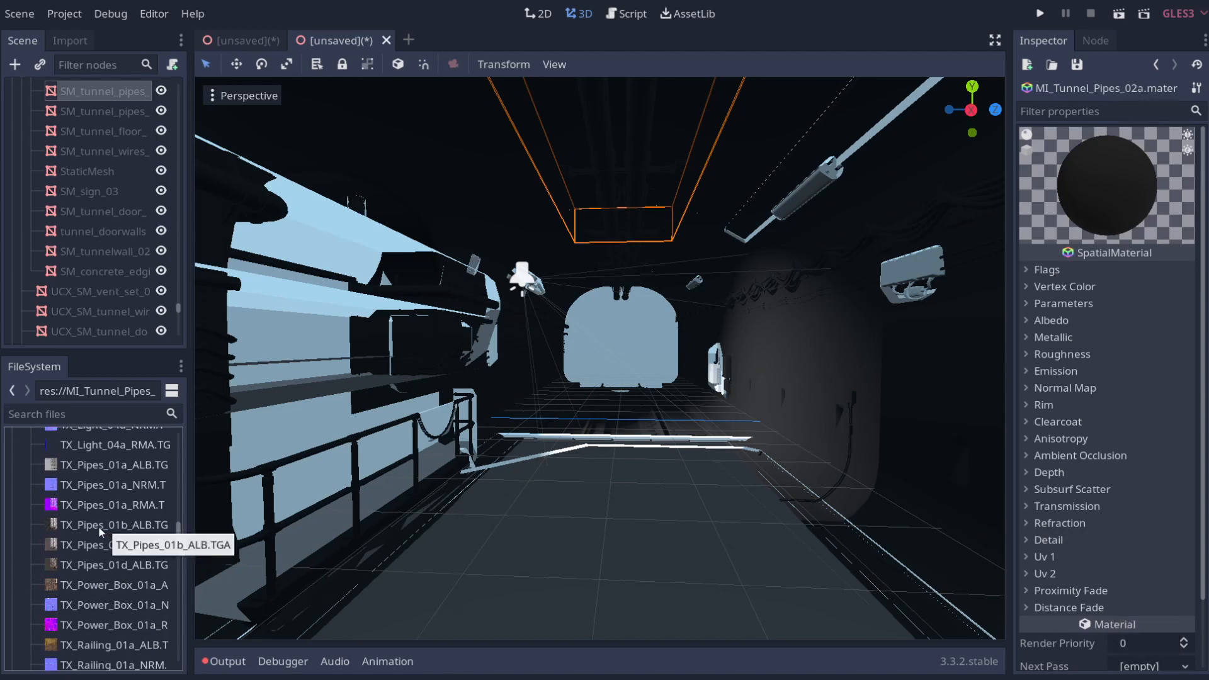
drag(98, 526, 1092, 326)
click(1027, 321)
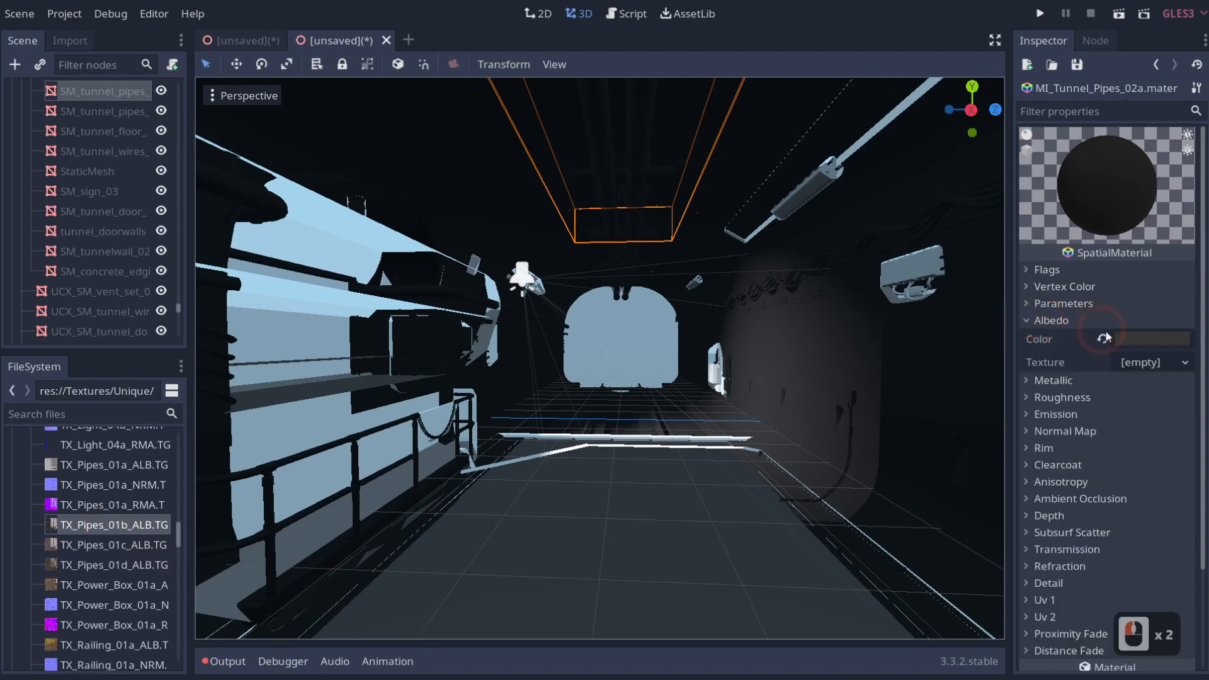
drag(98, 527, 1150, 366)
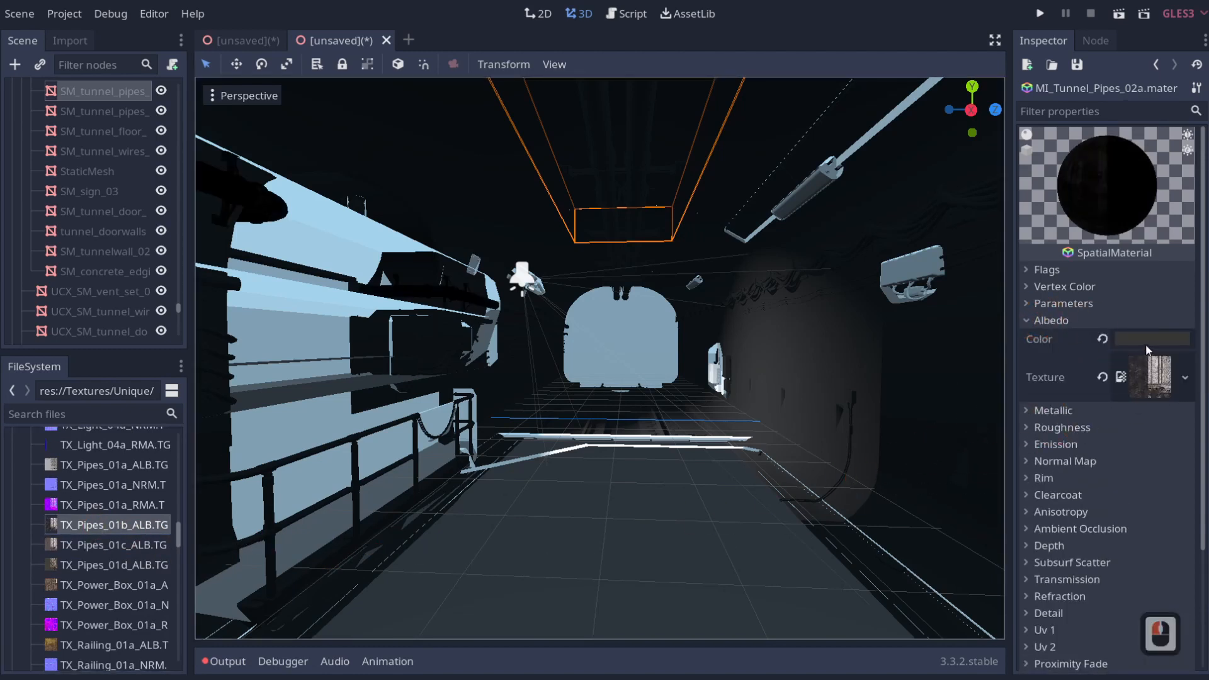
Step: Set the pipe material's albedo color to white (ffffff)
click(1147, 345)
drag(977, 92, 920, 4)
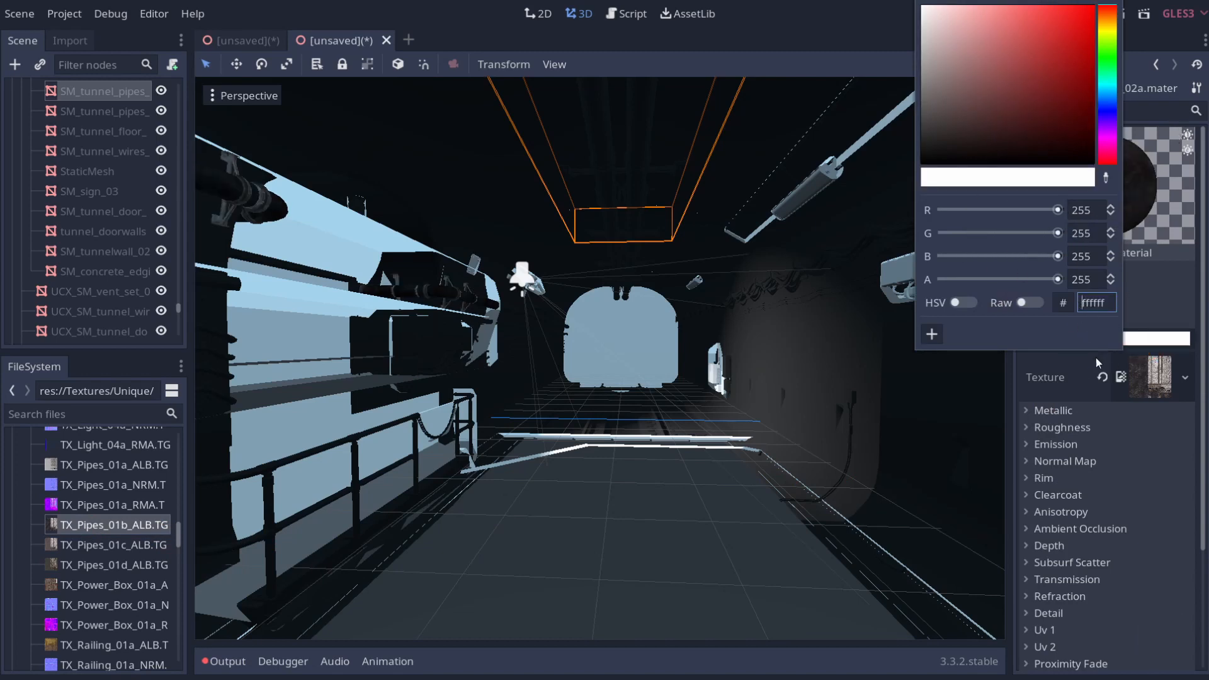
click(815, 332)
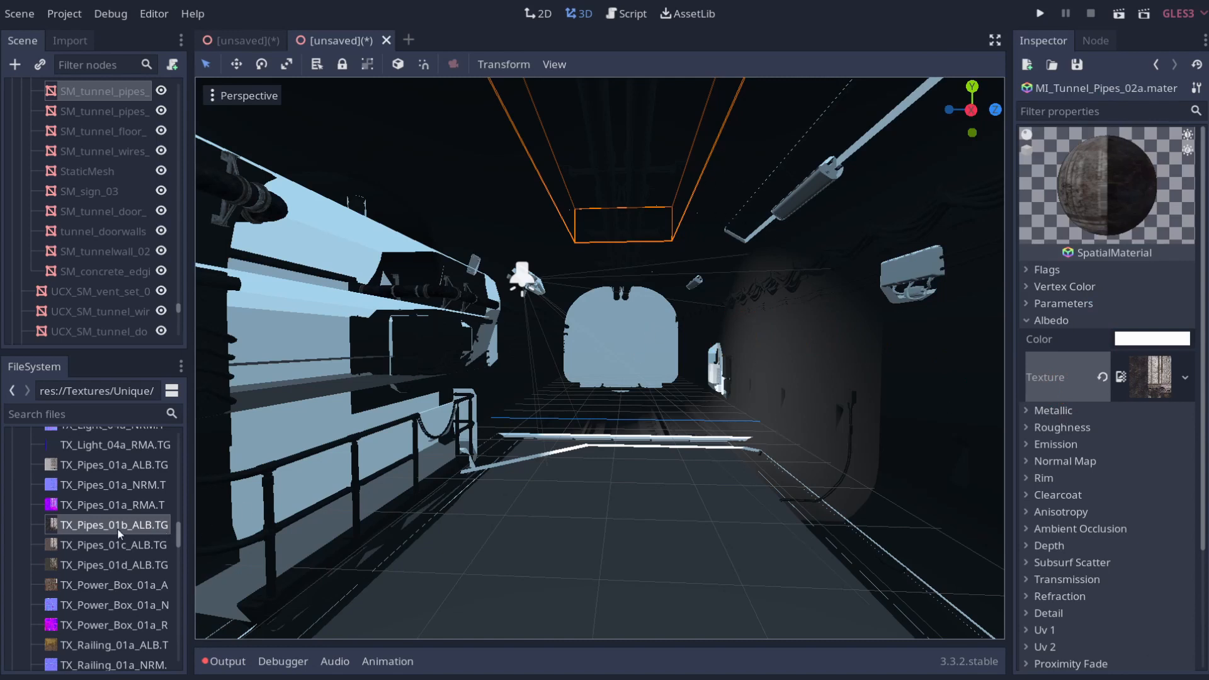
Step: Assign TX_Pipes_01a_RMA as the pipe material's metallic texture and set its texture channel to Green
click(1030, 409)
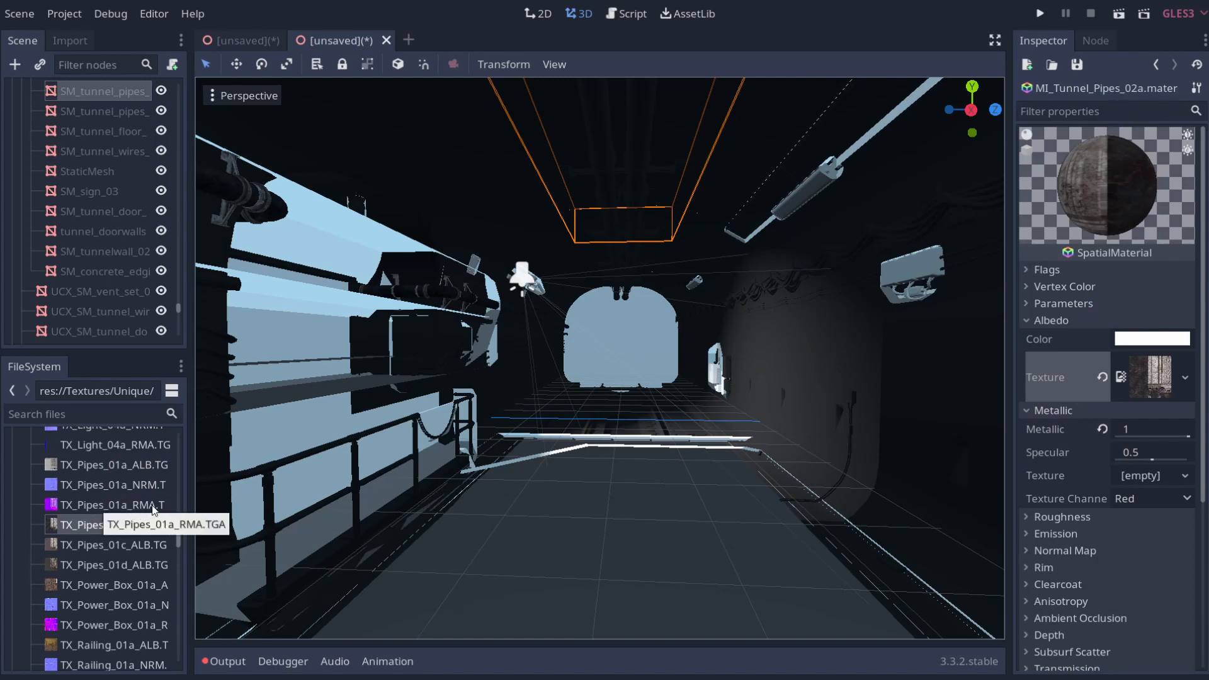
drag(88, 508, 1140, 480)
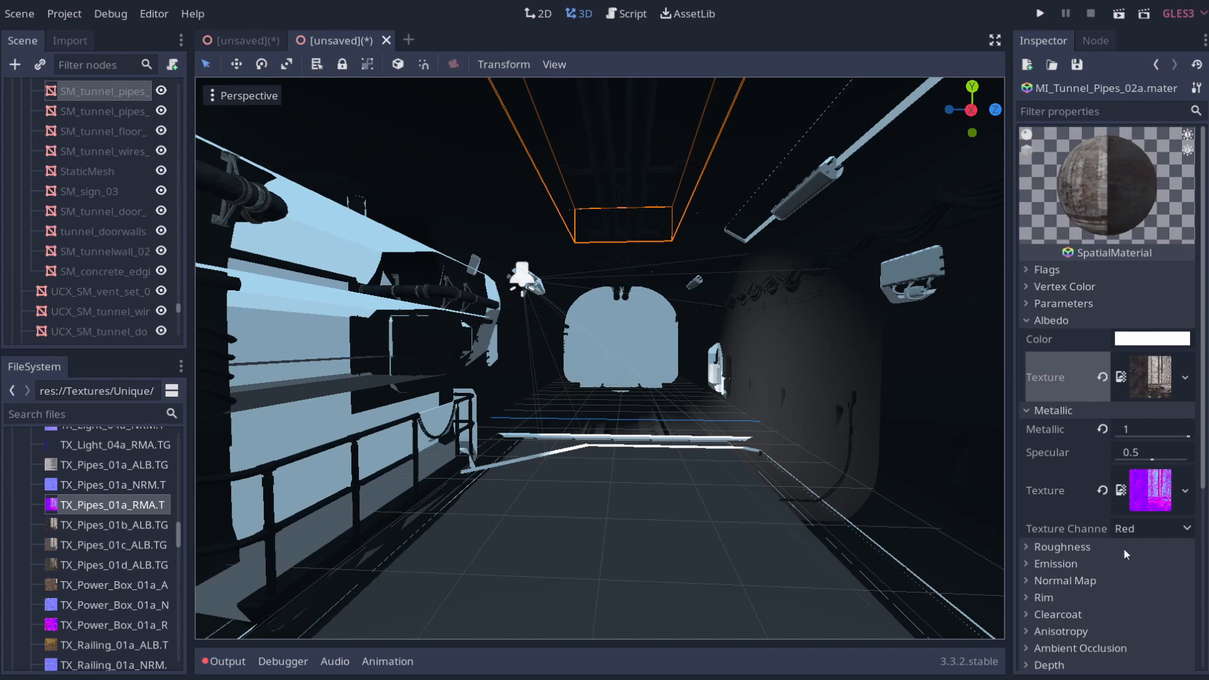
click(1124, 527)
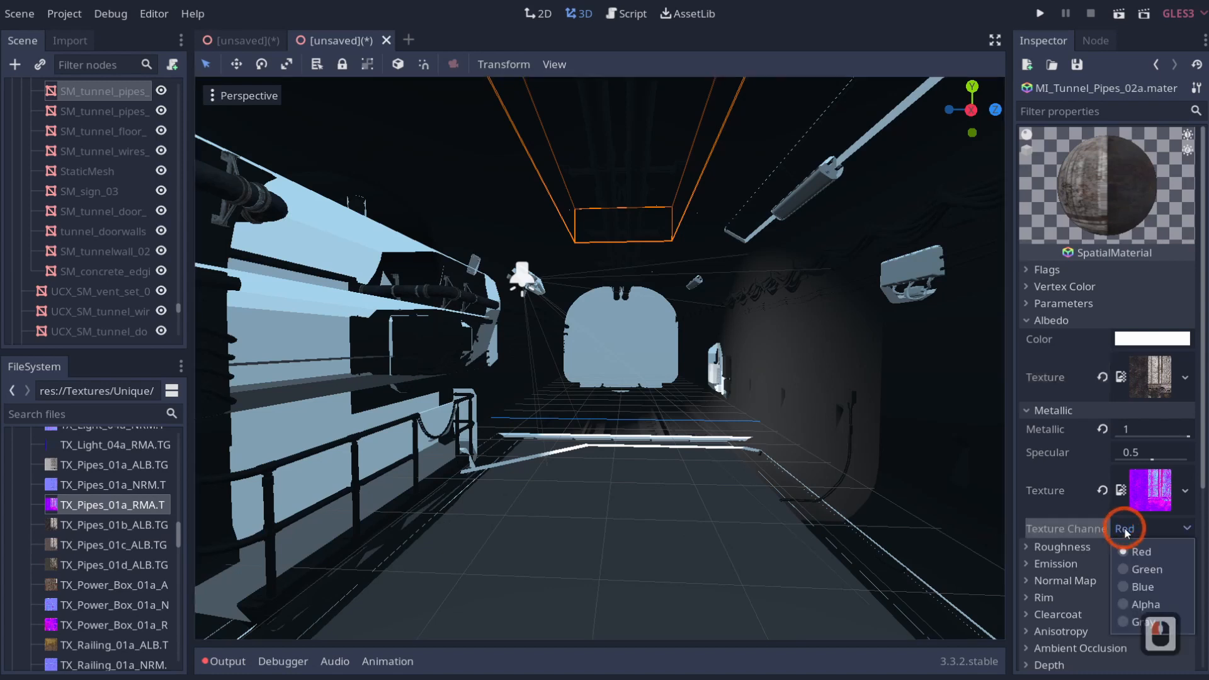
click(1143, 571)
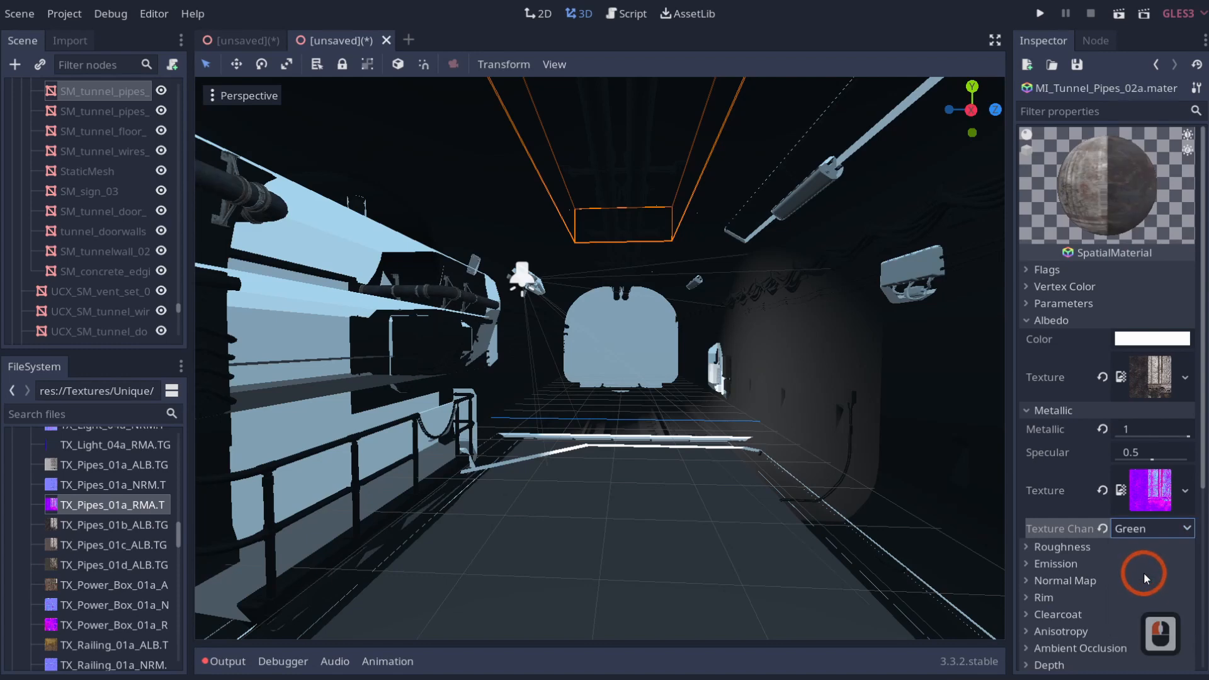
Step: Compare the Red and Green metallic texture channels on the pipe up close, ending on Green
right_drag(763, 446, 687, 435)
key(w)
key(d)
key(w)
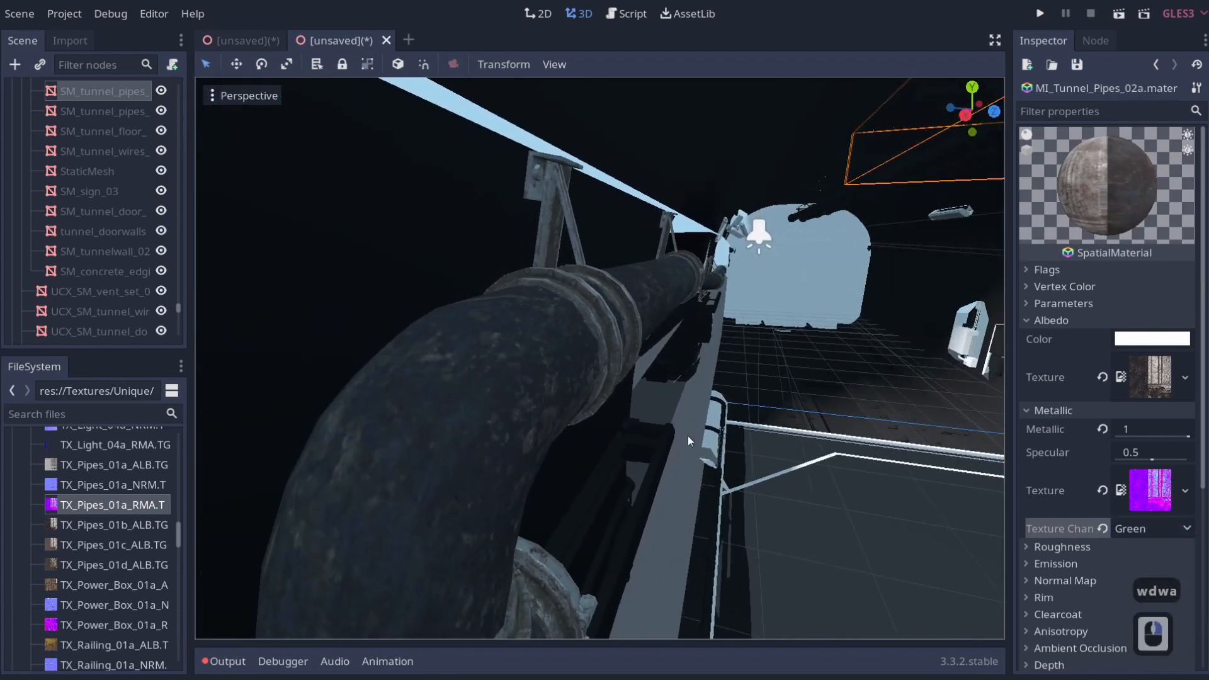
click(1149, 530)
click(1146, 552)
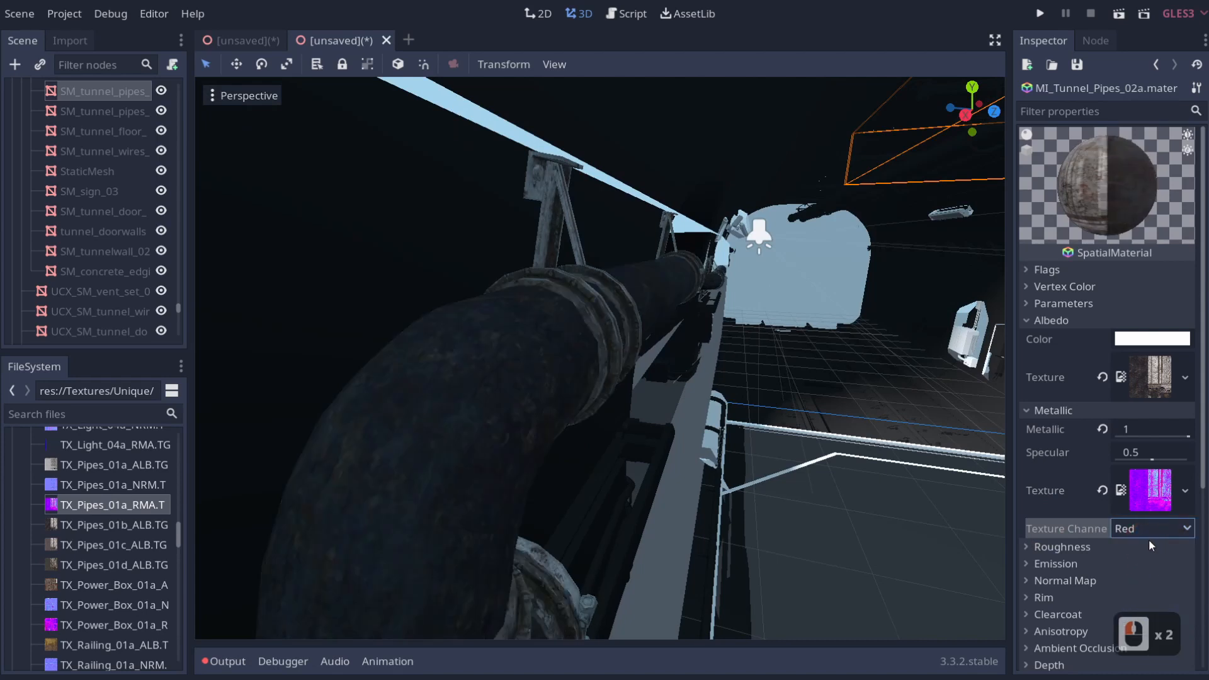
click(1148, 530)
click(1140, 567)
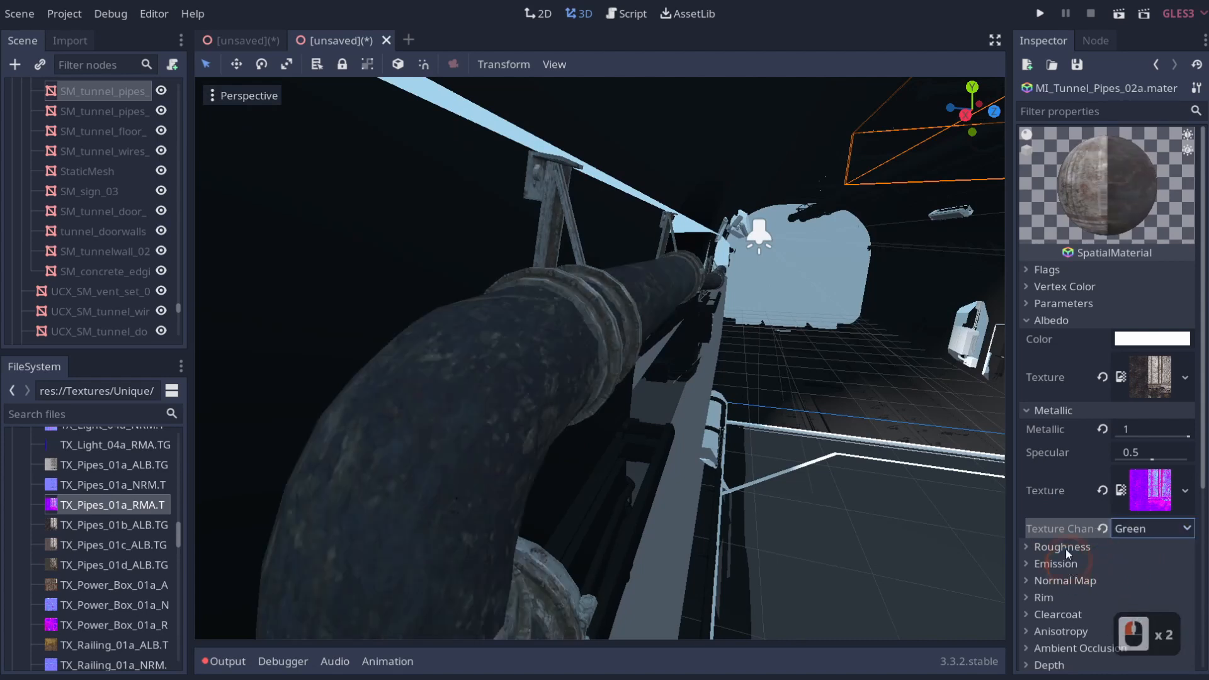
Step: Assign TX_Pipes_01a_RMA as the pipe material's roughness texture
scroll(1056, 518, down, 1)
click(1026, 481)
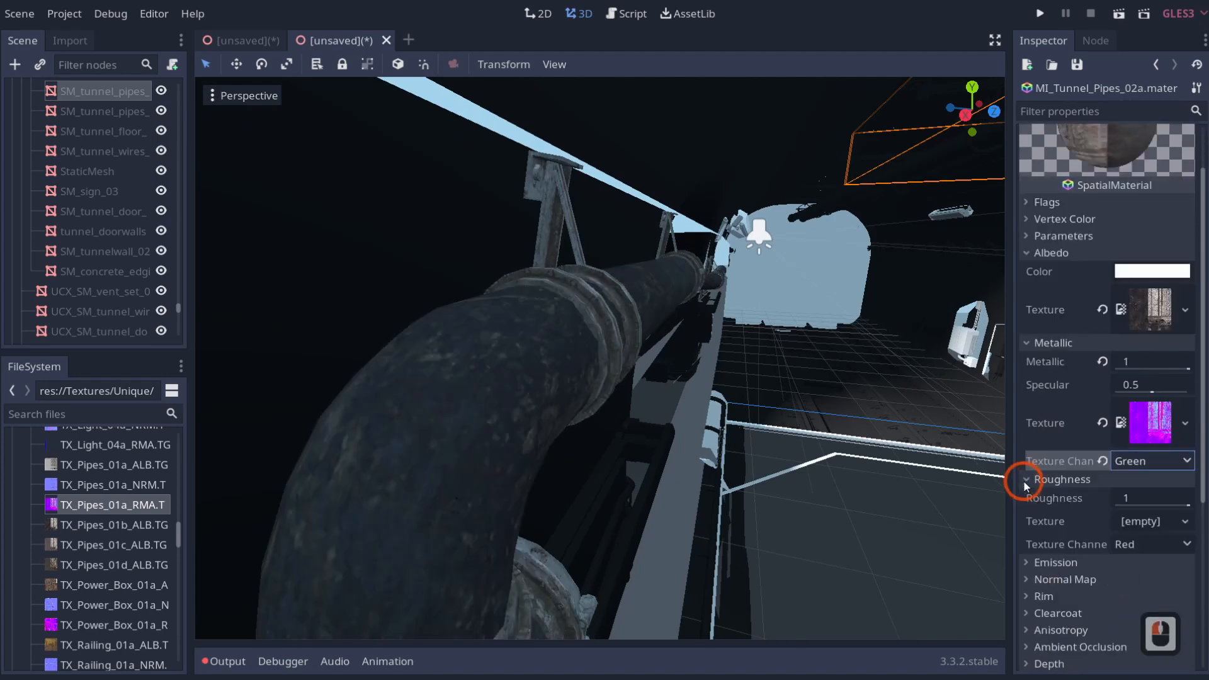
mouse_move(96, 508)
mouse_down()
mouse_move(343, 556)
mouse_move(1149, 530)
mouse_up()
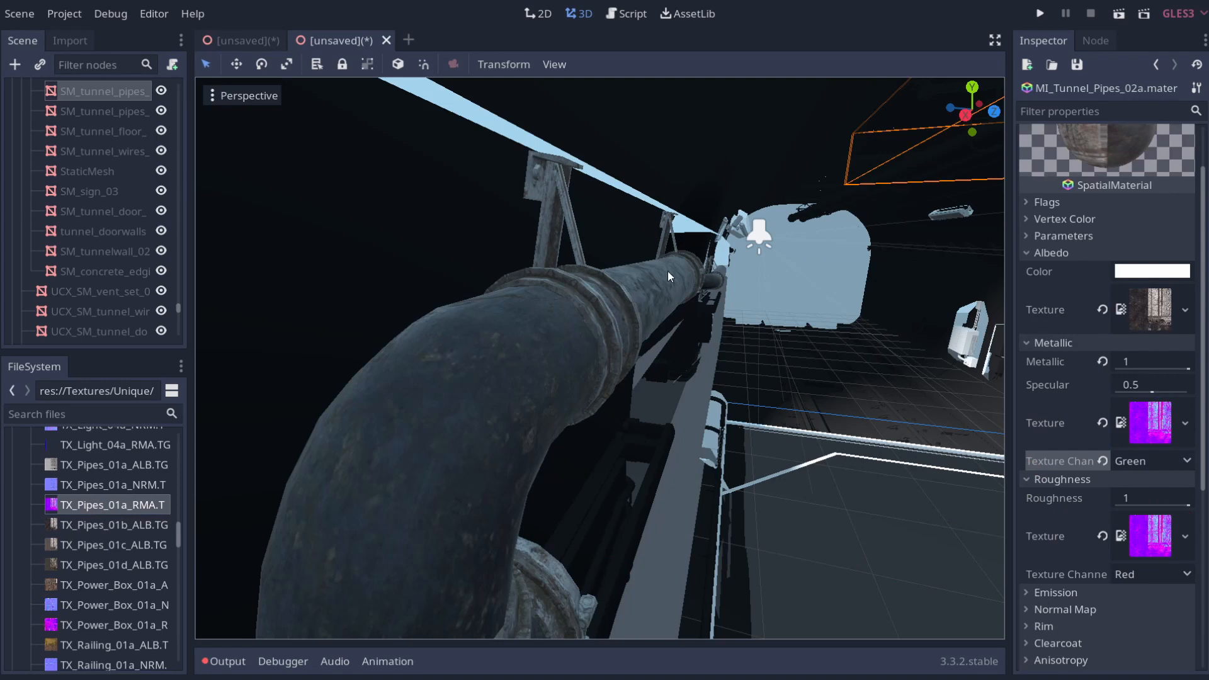
Step: Enable the pipe material's normal map and assign TX_Pipes_01a_NRM as its texture
scroll(1058, 592, down, 3)
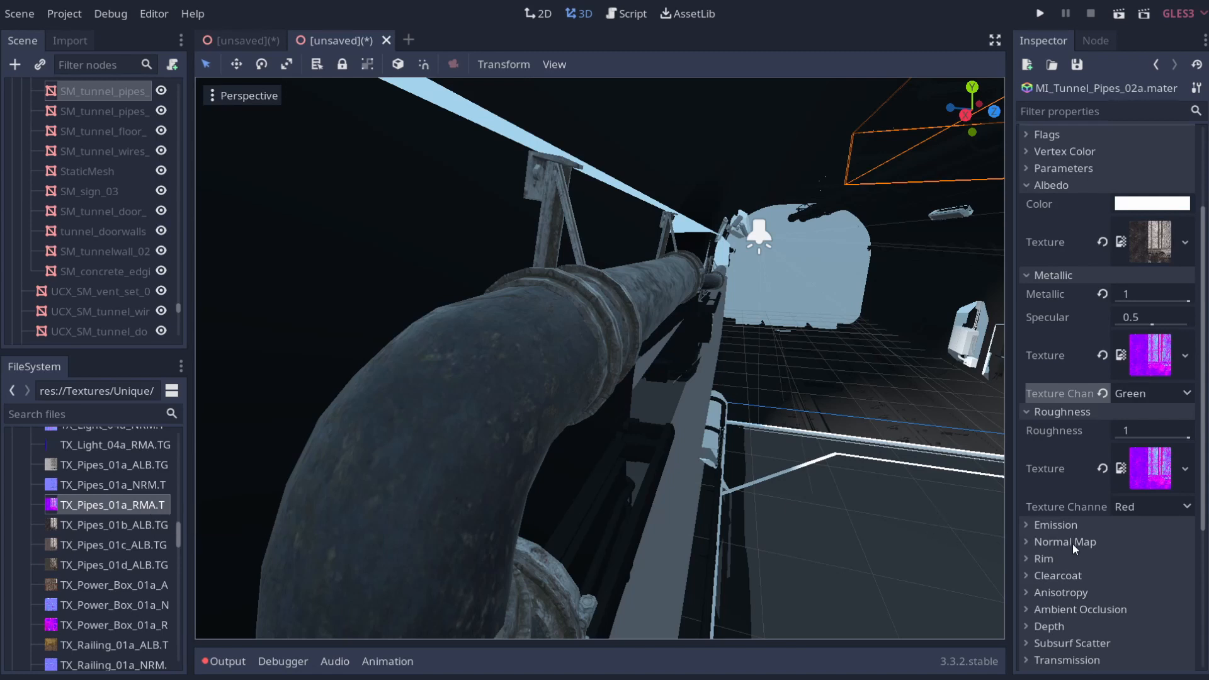
scroll(1062, 554, down, 3)
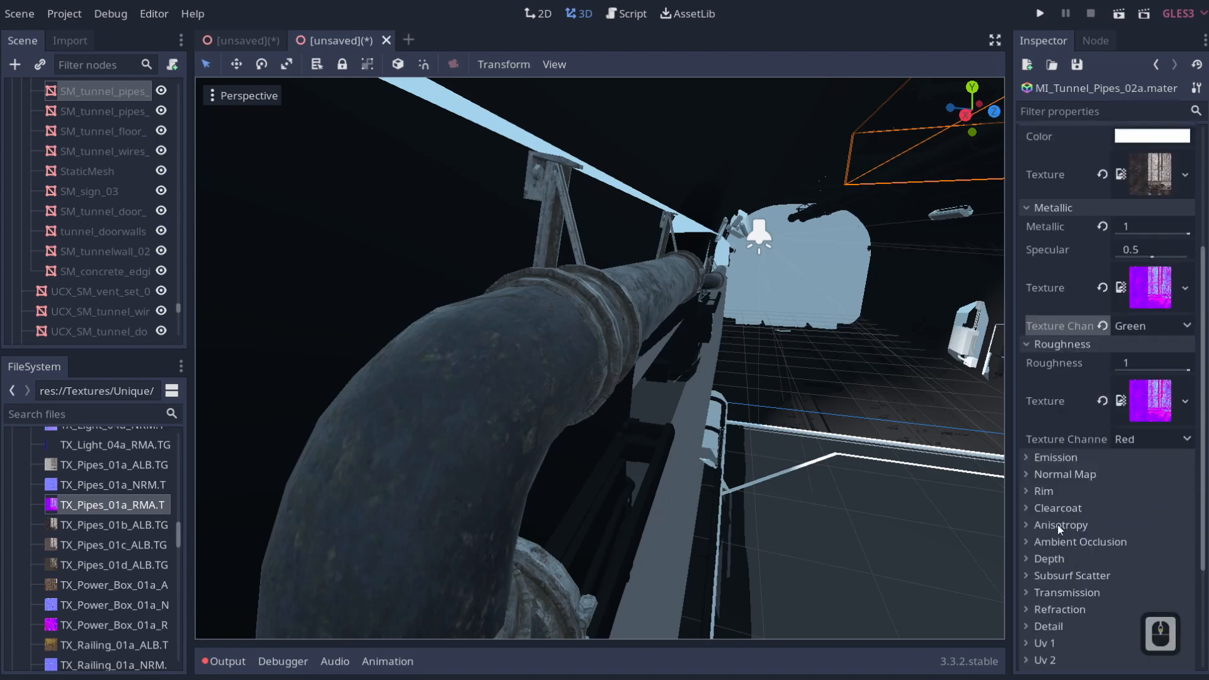
click(1045, 475)
click(1120, 494)
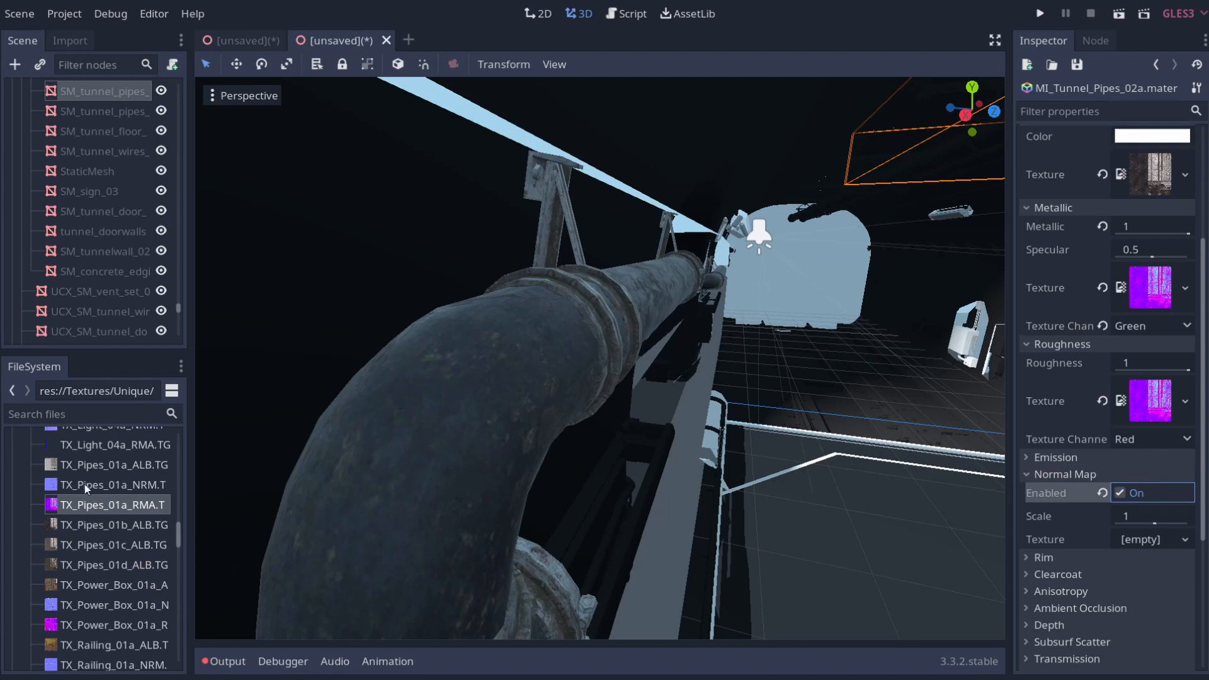
drag(85, 485, 1145, 539)
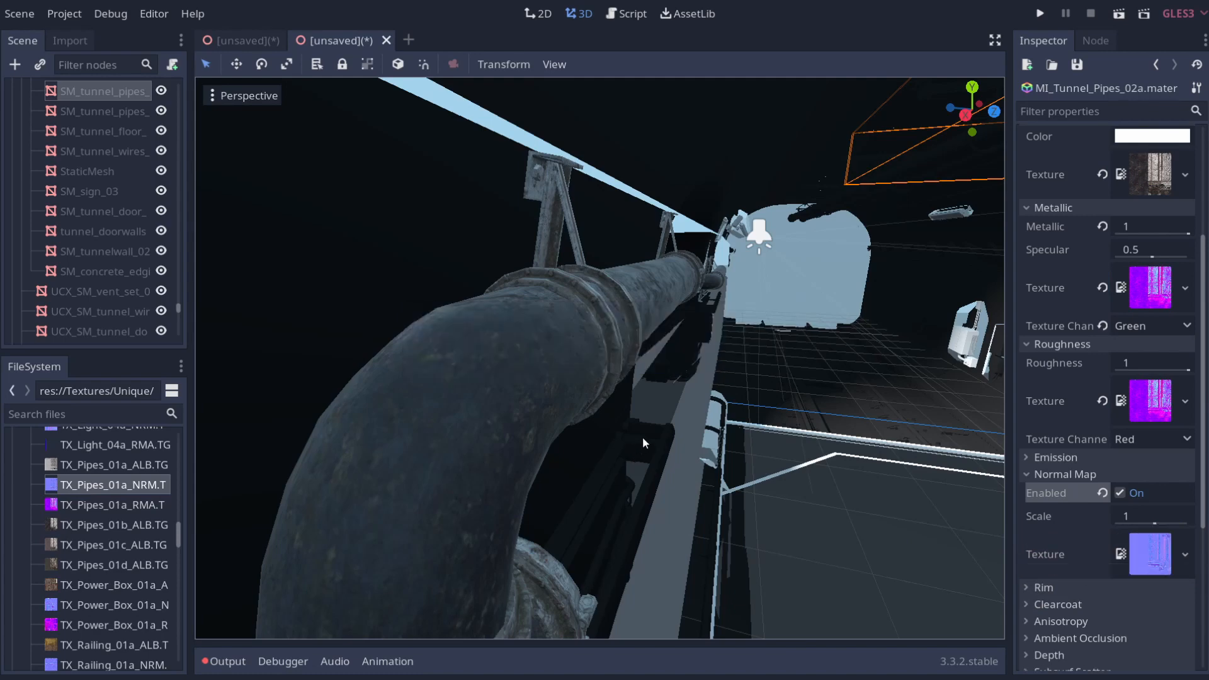
Step: Fly around the tunnel to examine the newly textured pipes from close up and from a distance
key(d)
right_drag(662, 313, 931, 339)
key(w)
key(a)
key(w)
key(a)
key(a)
key(d)
mouse_move(600, 358)
right_down()
mouse_move(594, 333)
mouse_move(503, 353)
mouse_move(674, 366)
mouse_move(613, 358)
right_up()
key(a)
key(w)
key(d)
key(d)
key(a)
key(d)
key(q)
key(a)
key(s)
key(d)
key(q)
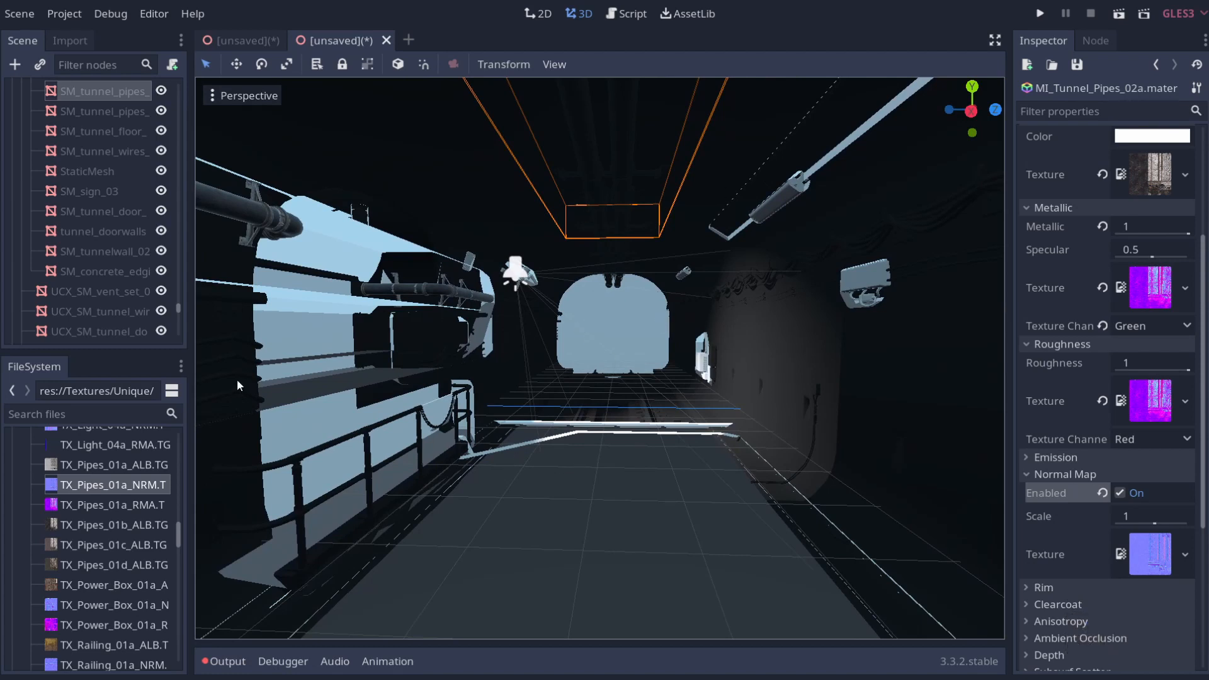
Step: Collapse the Unique and Textures folders in the project file tree
scroll(88, 274, up, 18)
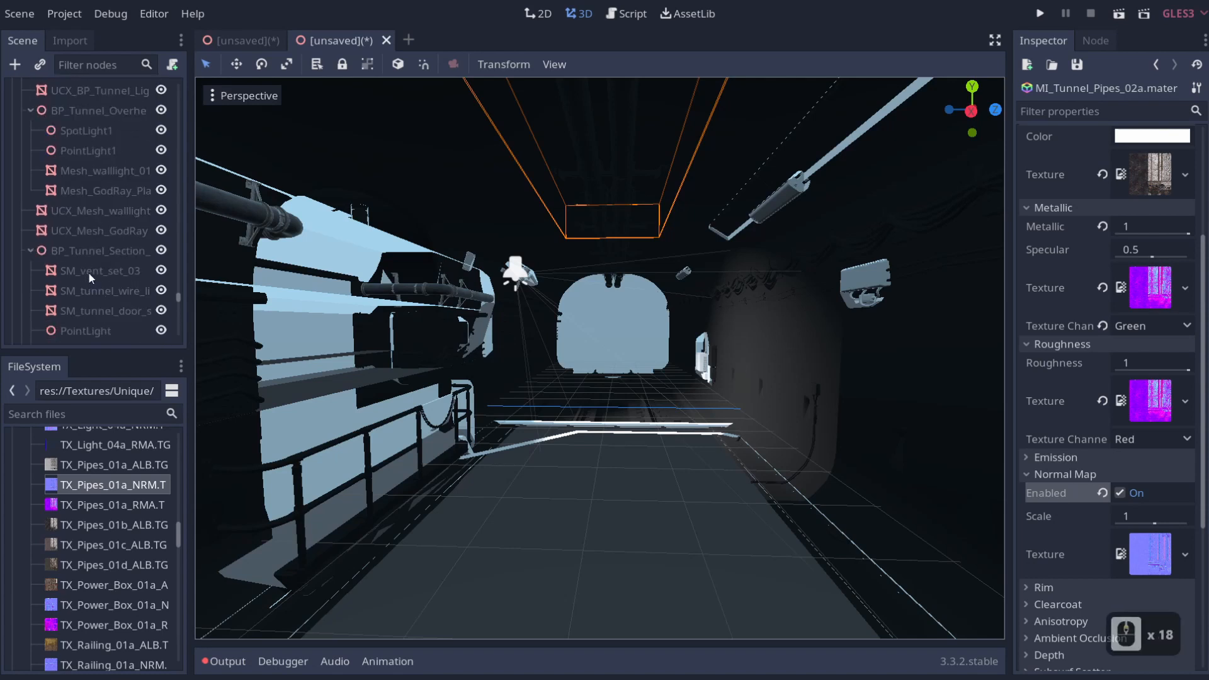
scroll(85, 499, up, 20)
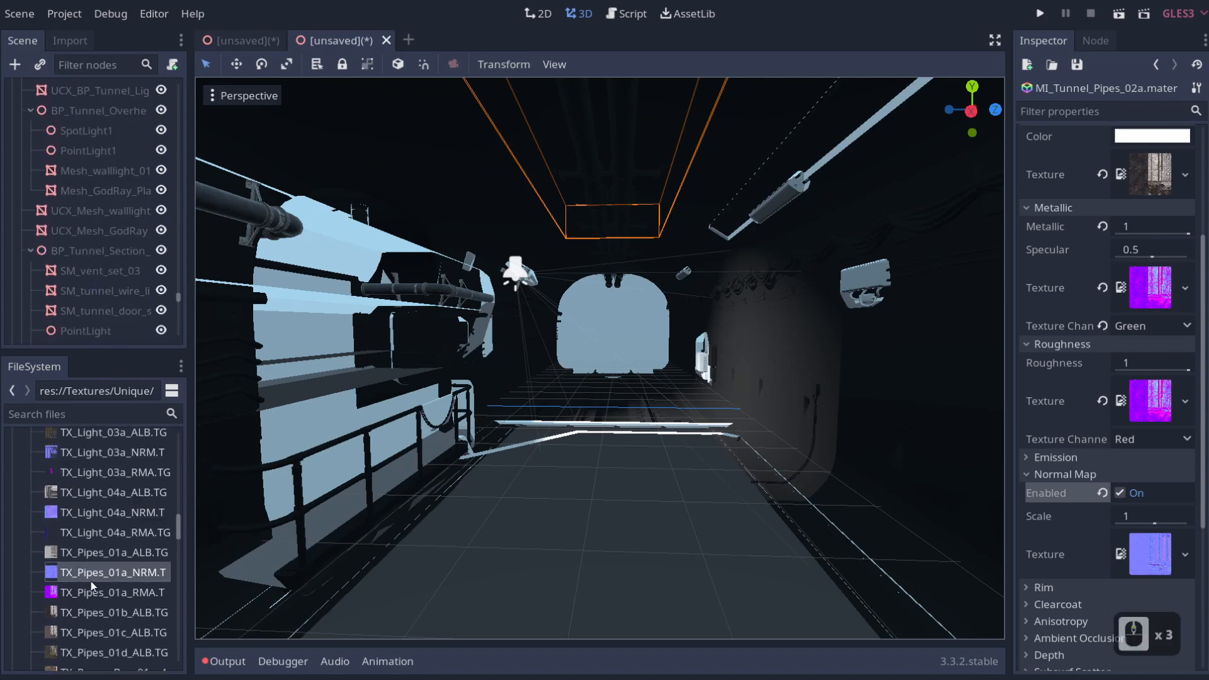
scroll(39, 518, up, 4)
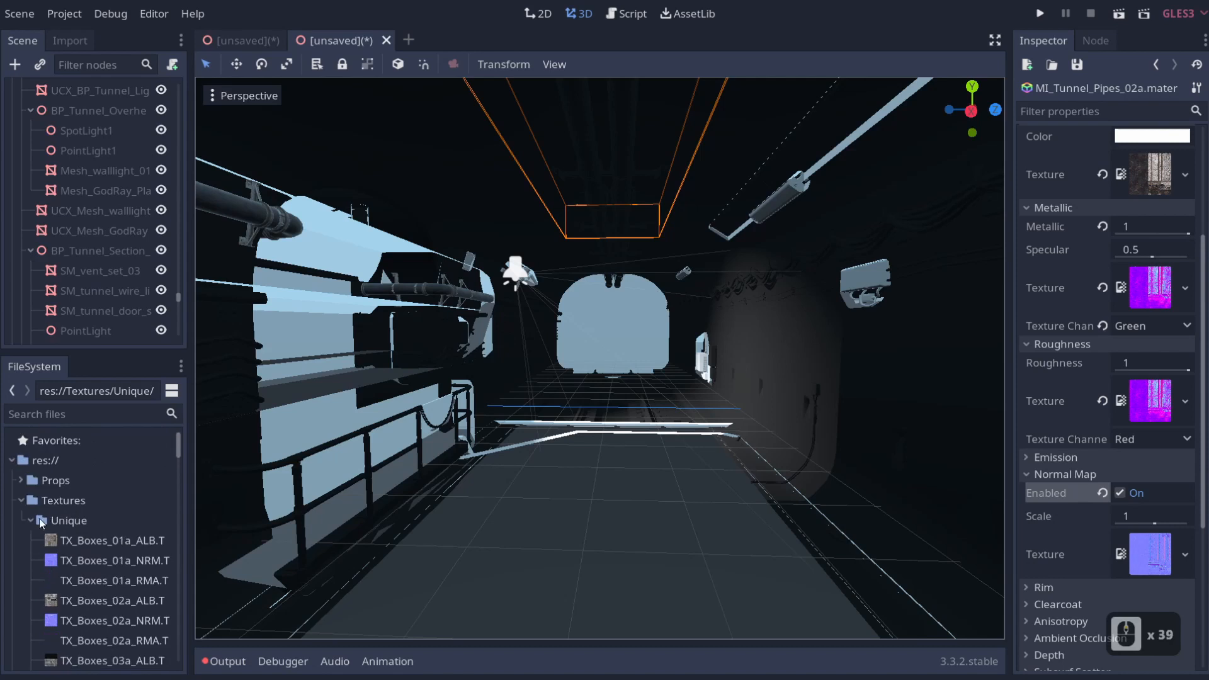
click(20, 522)
click(20, 501)
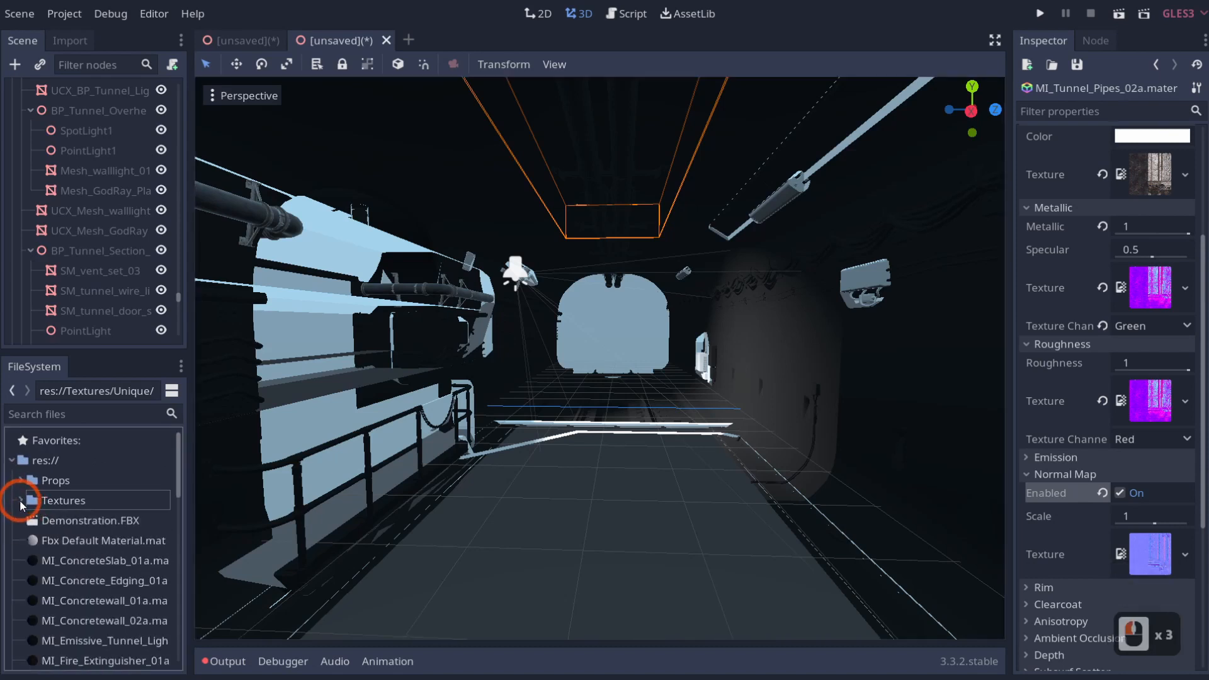
Step: Search the asset library for "import" and view the details of the Lazy Import plugin
click(414, 125)
click(667, 19)
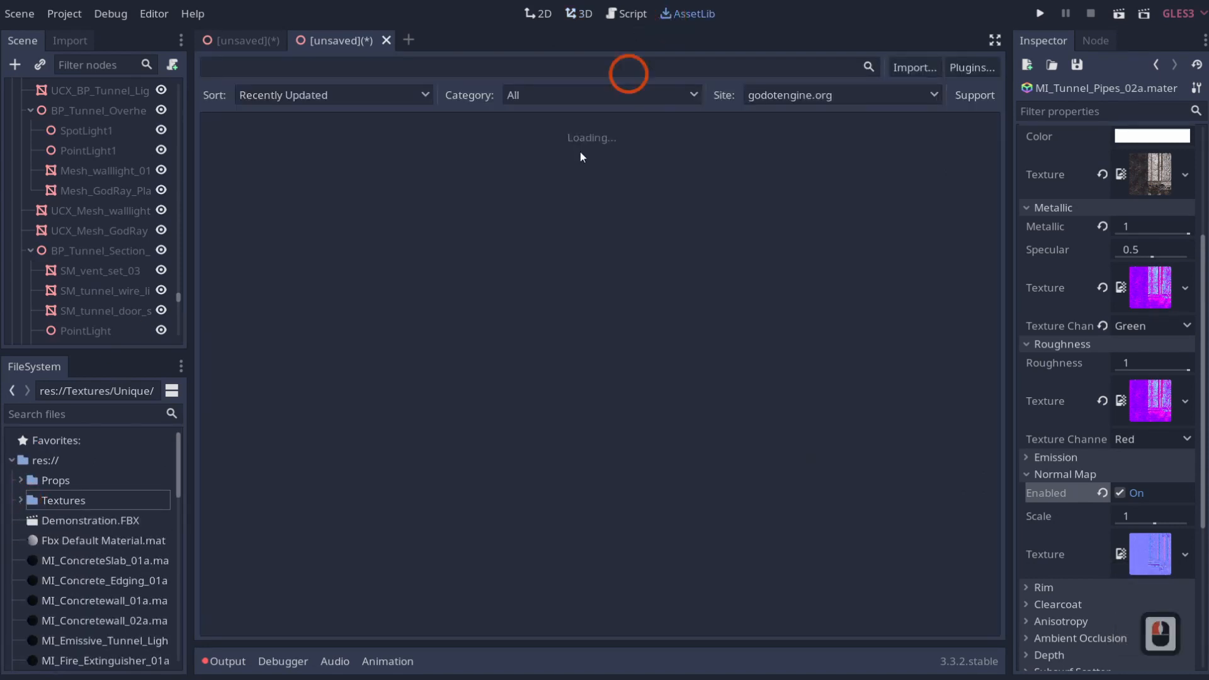
click(394, 74)
text(import)
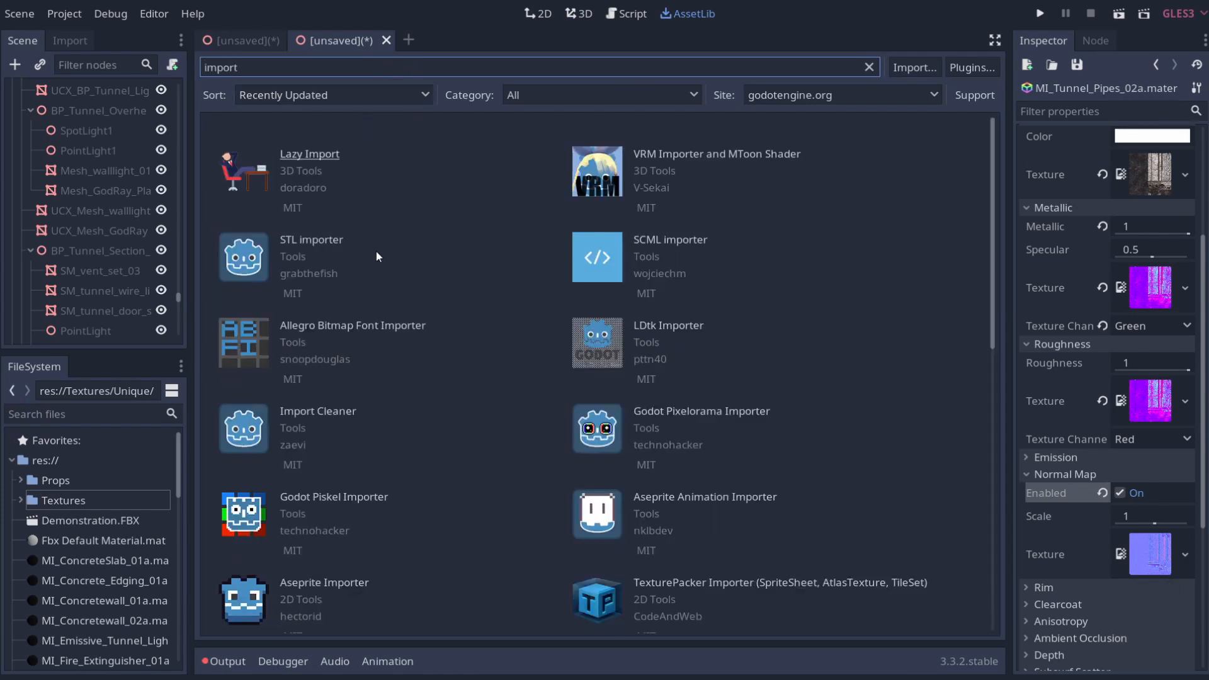
click(808, 328)
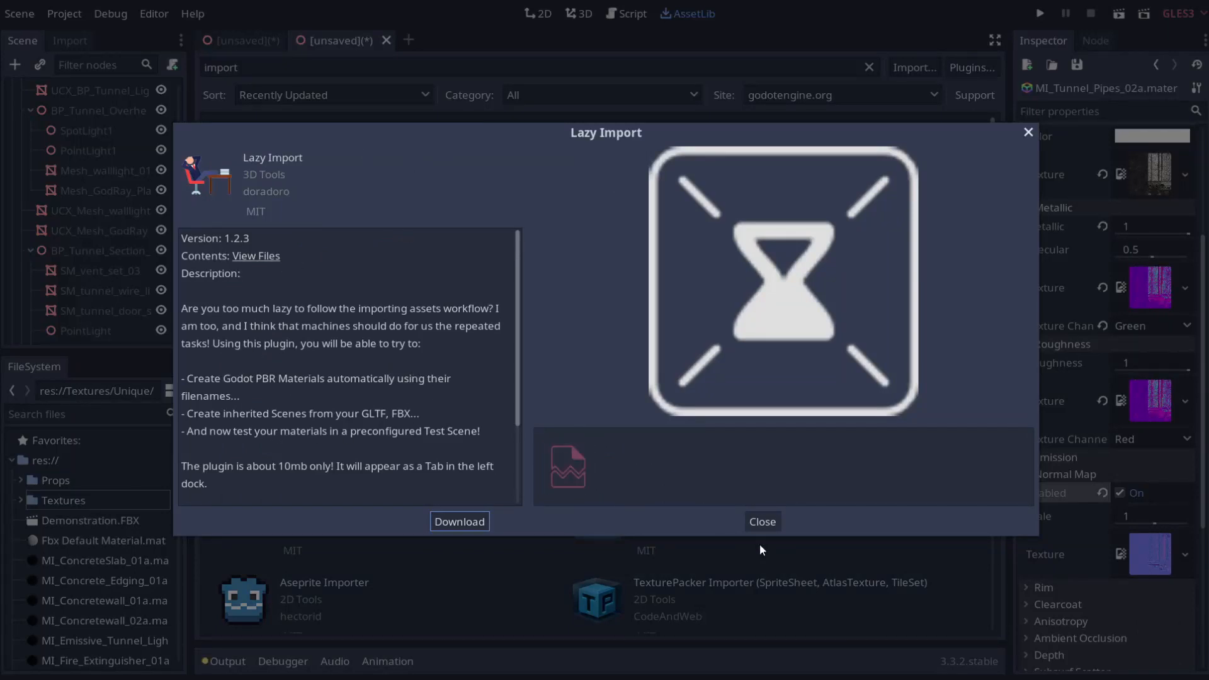
click(760, 522)
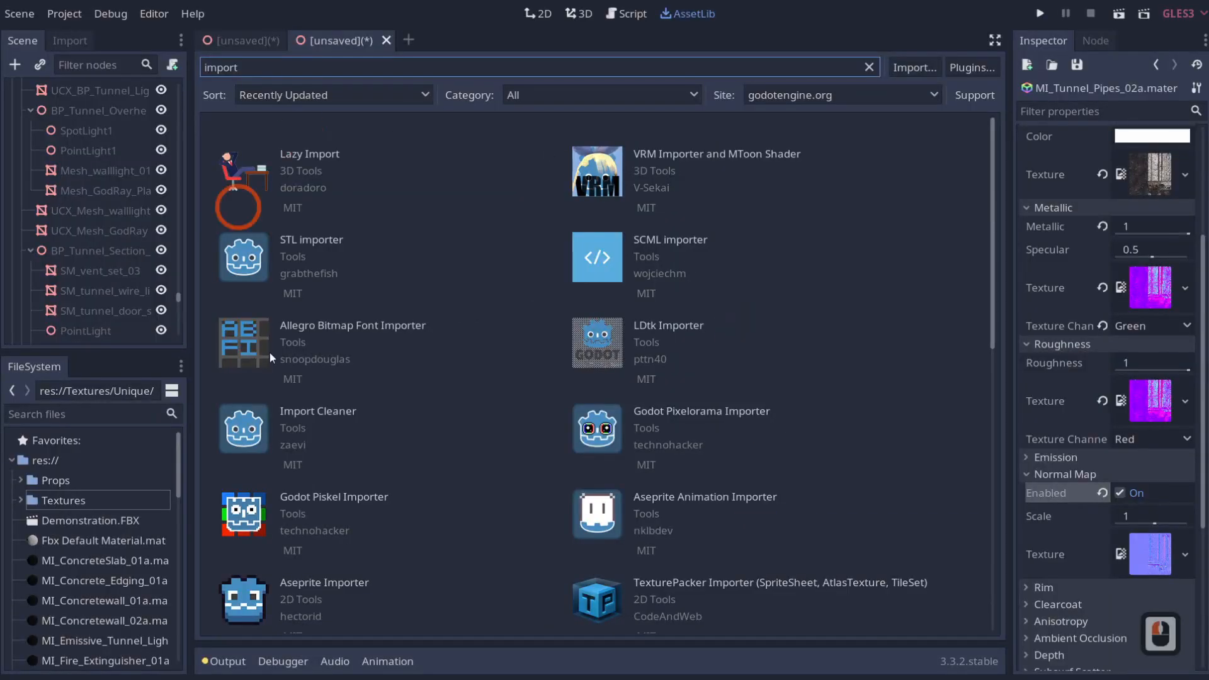
Step: Clear the asset library search and look back through the tunnel scene's node tree
click(245, 40)
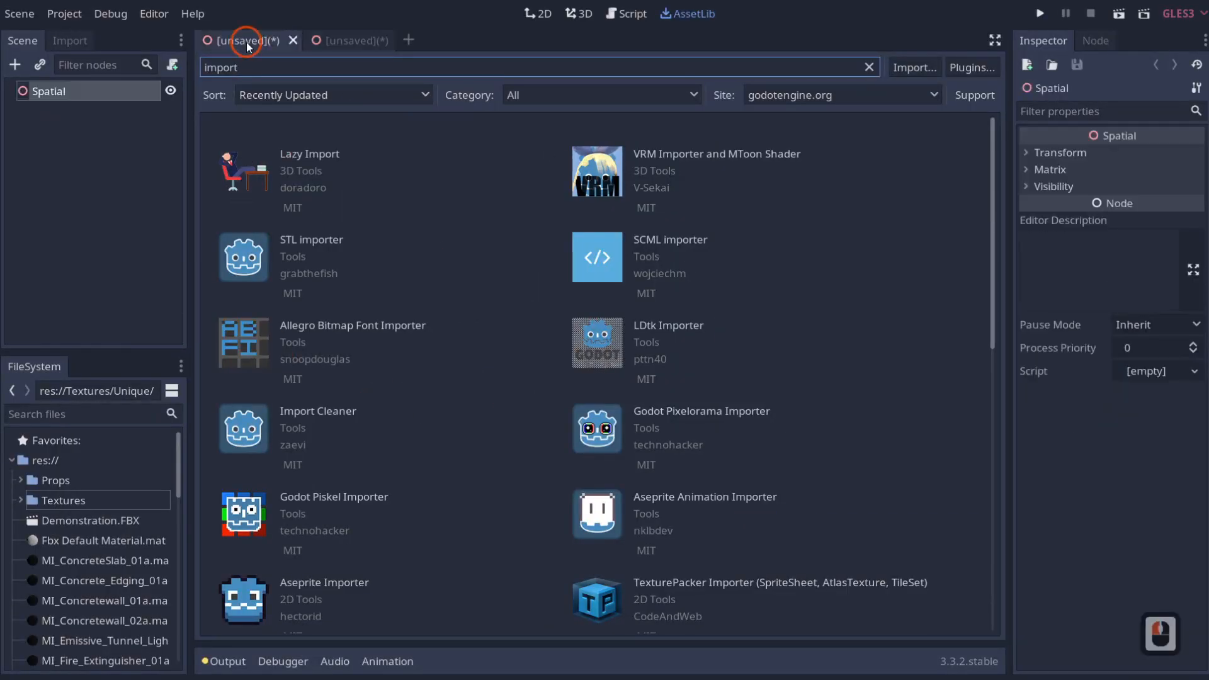
click(495, 265)
click(343, 41)
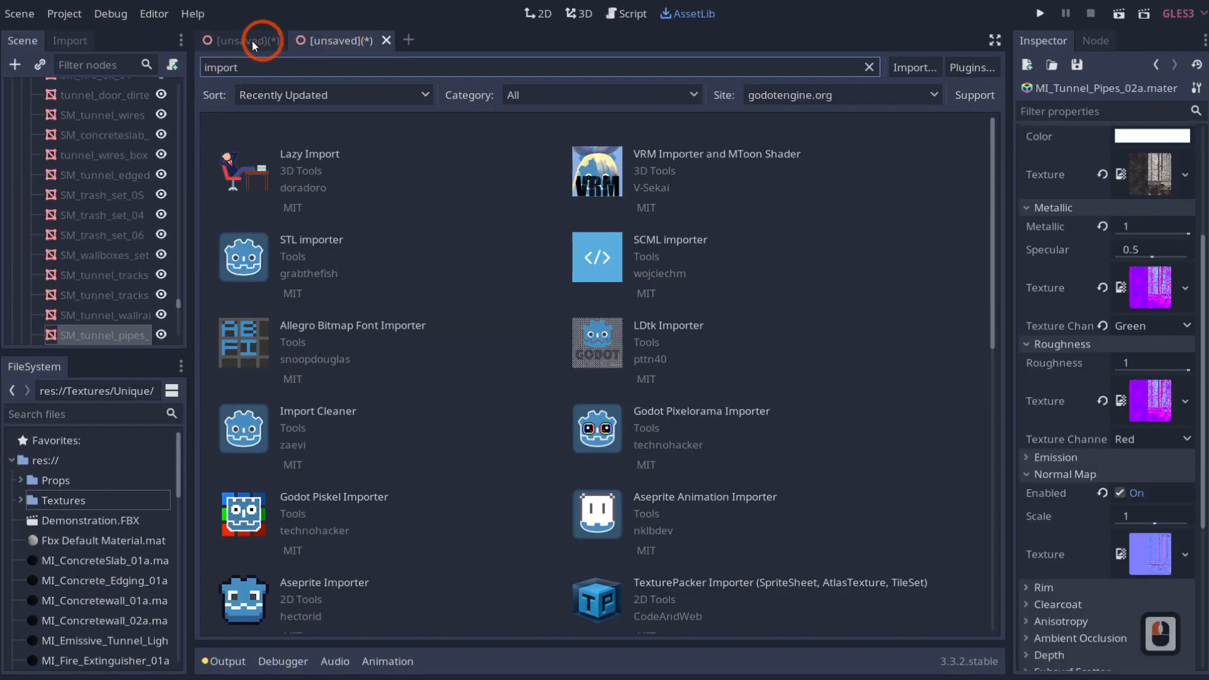
click(869, 67)
scroll(89, 108, up, 3)
scroll(90, 113, up, 20)
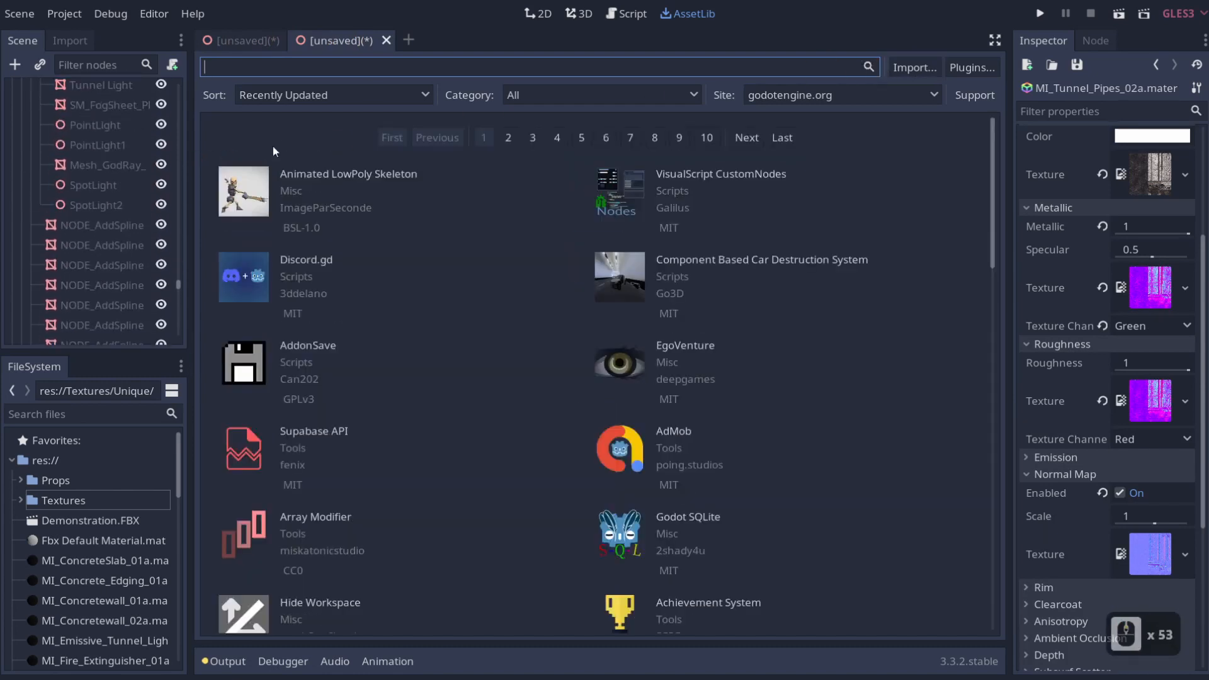
Step: Switch to the scene that holds only the Spatial node and show it in the 3D view with the node selected
click(264, 40)
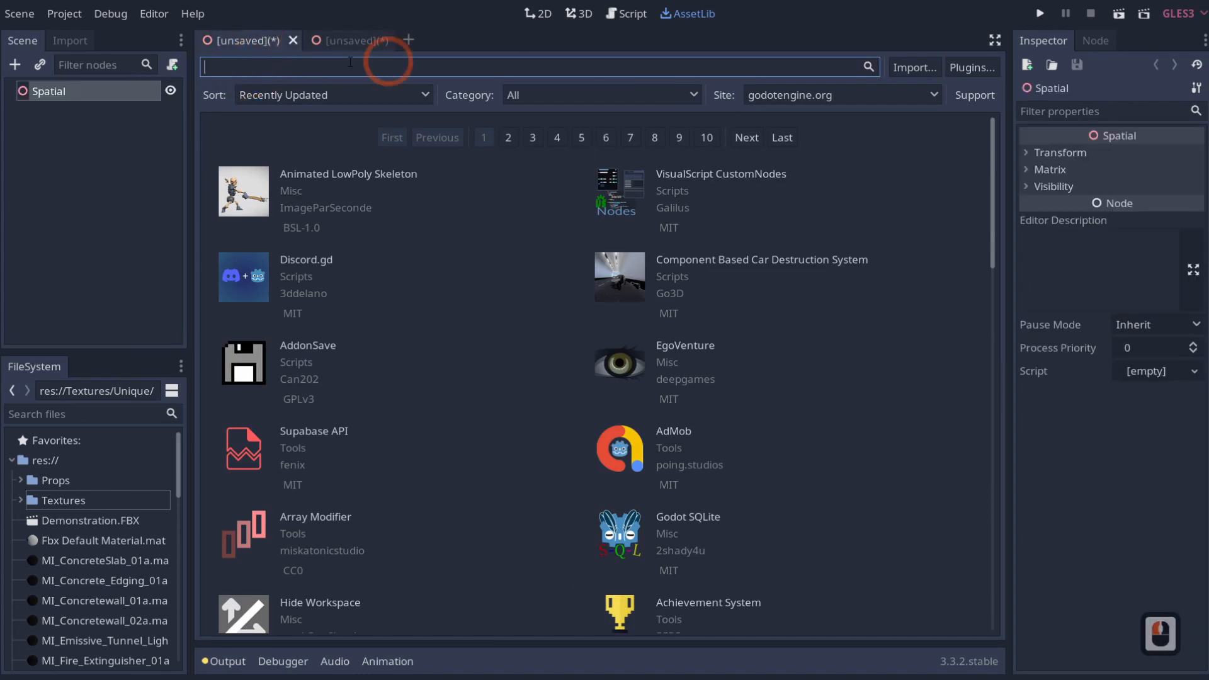
click(82, 131)
click(69, 100)
click(69, 98)
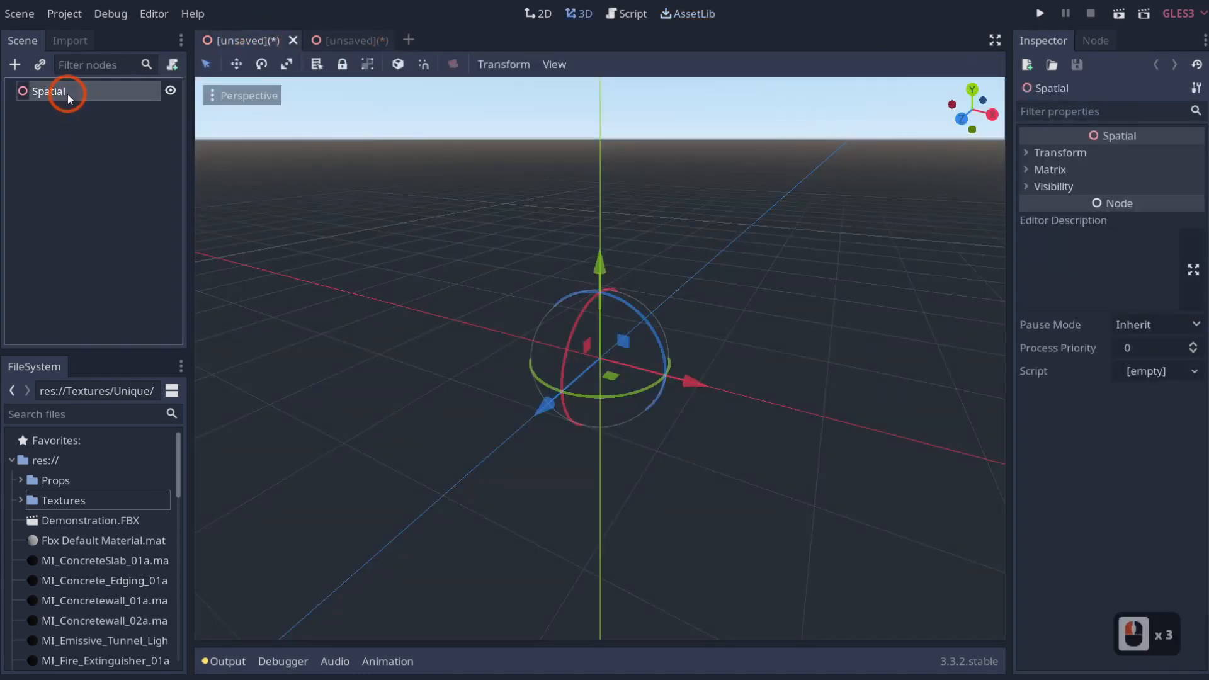
Step: Expand the Props folder and look through its materials and SM_ mesh files for a simple prop
click(20, 481)
scroll(45, 508, down, 3)
scroll(46, 508, up, 5)
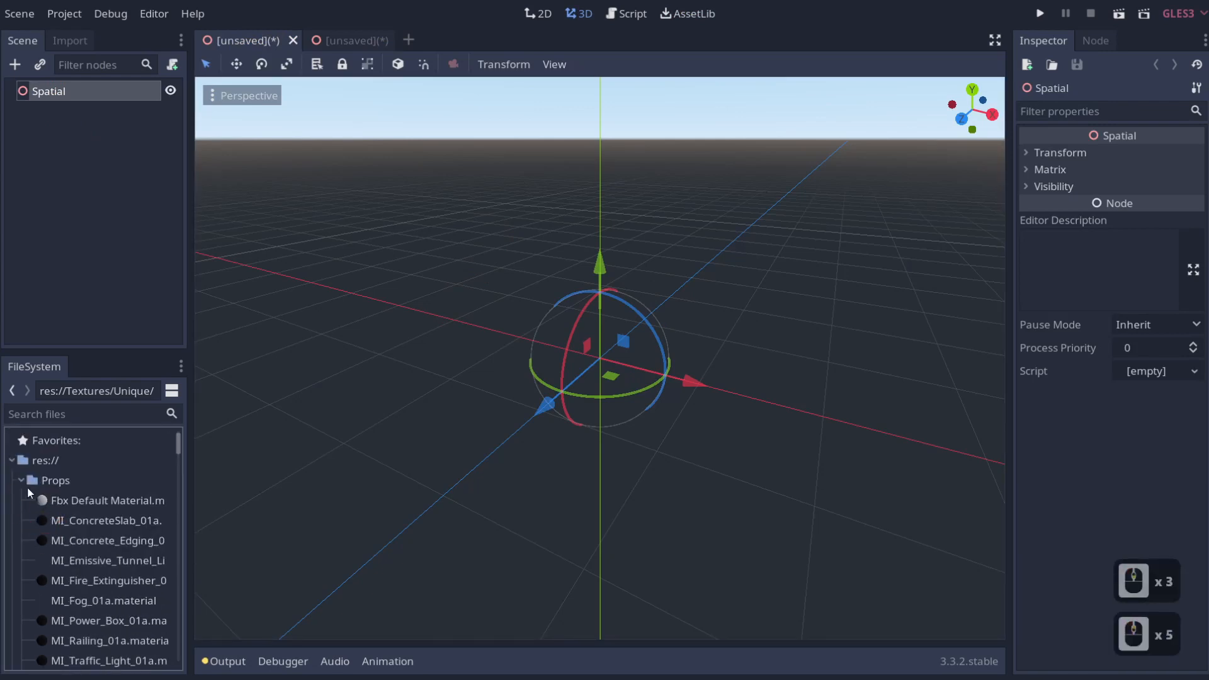
scroll(54, 581, down, 20)
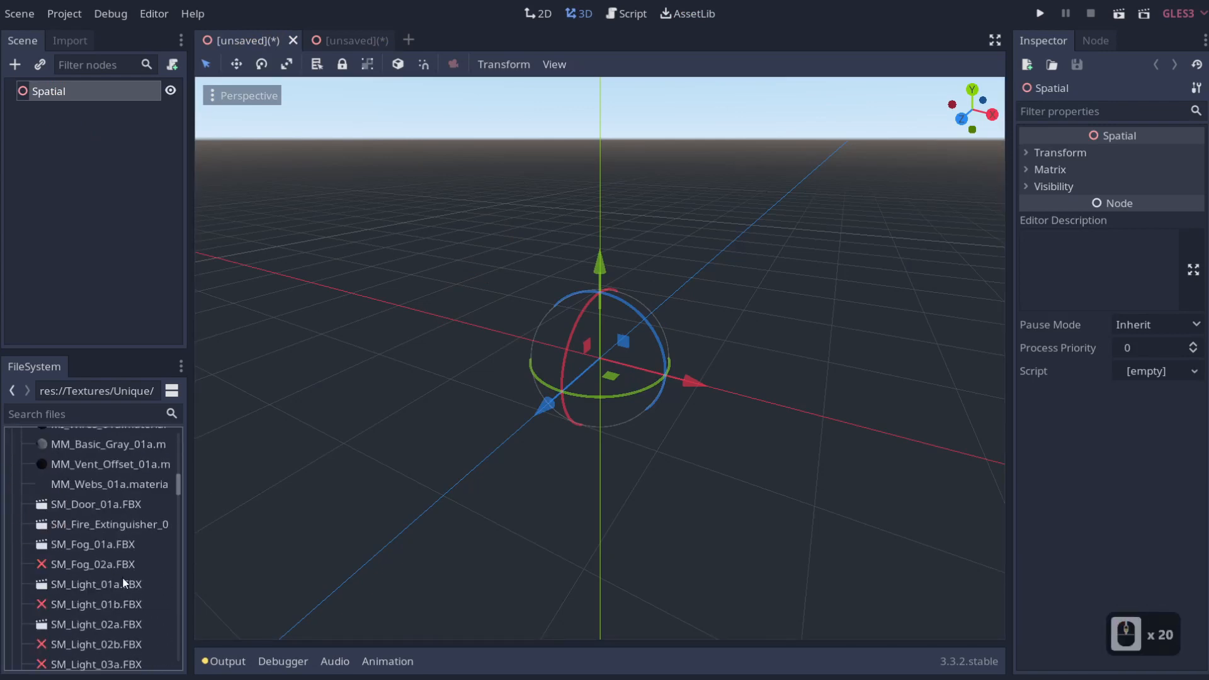
scroll(124, 583, down, 5)
scroll(109, 574, down, 18)
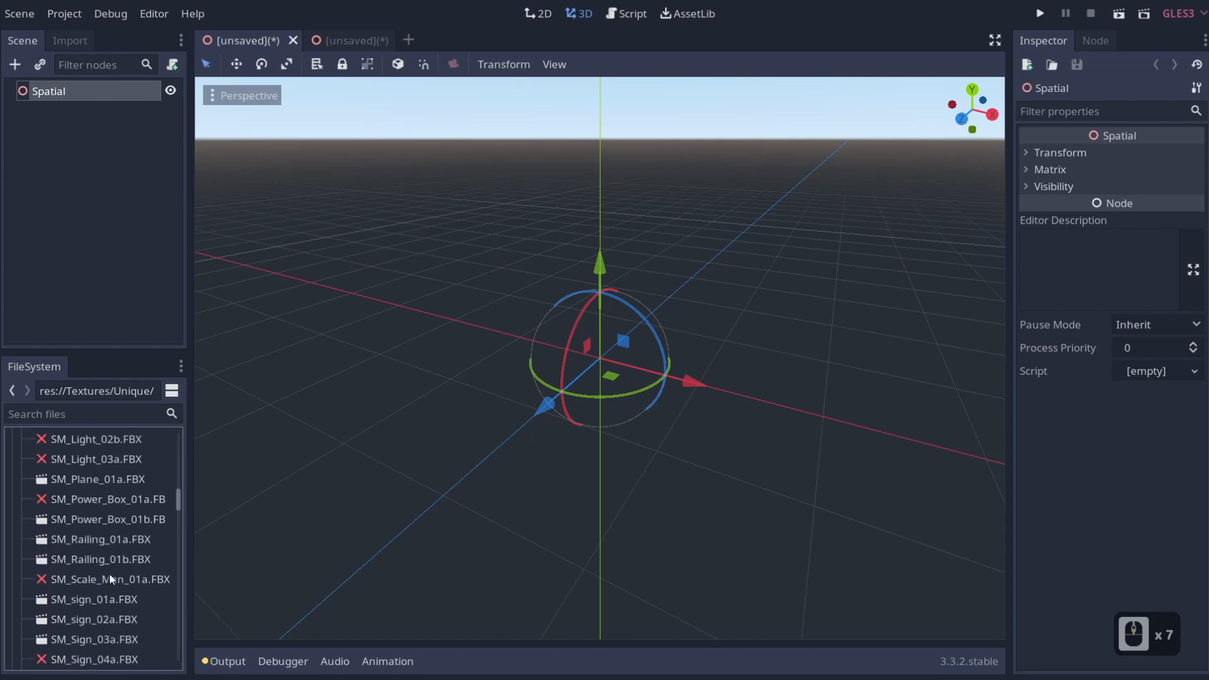
scroll(109, 574, down, 20)
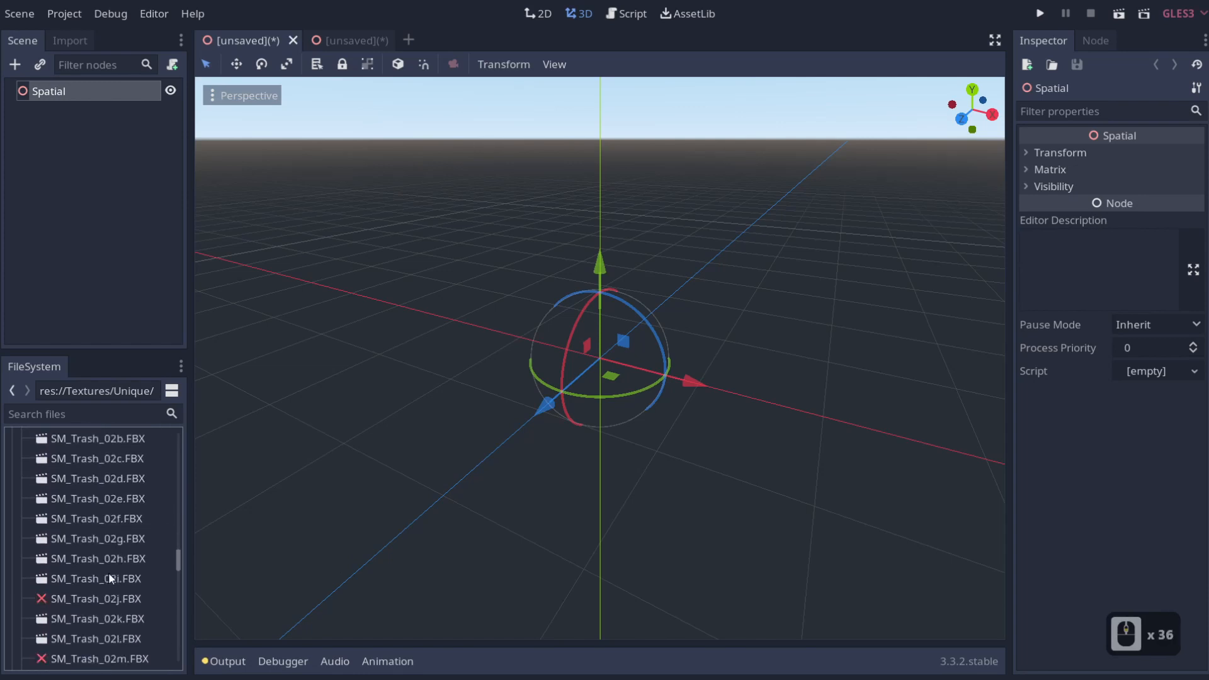
scroll(108, 573, down, 11)
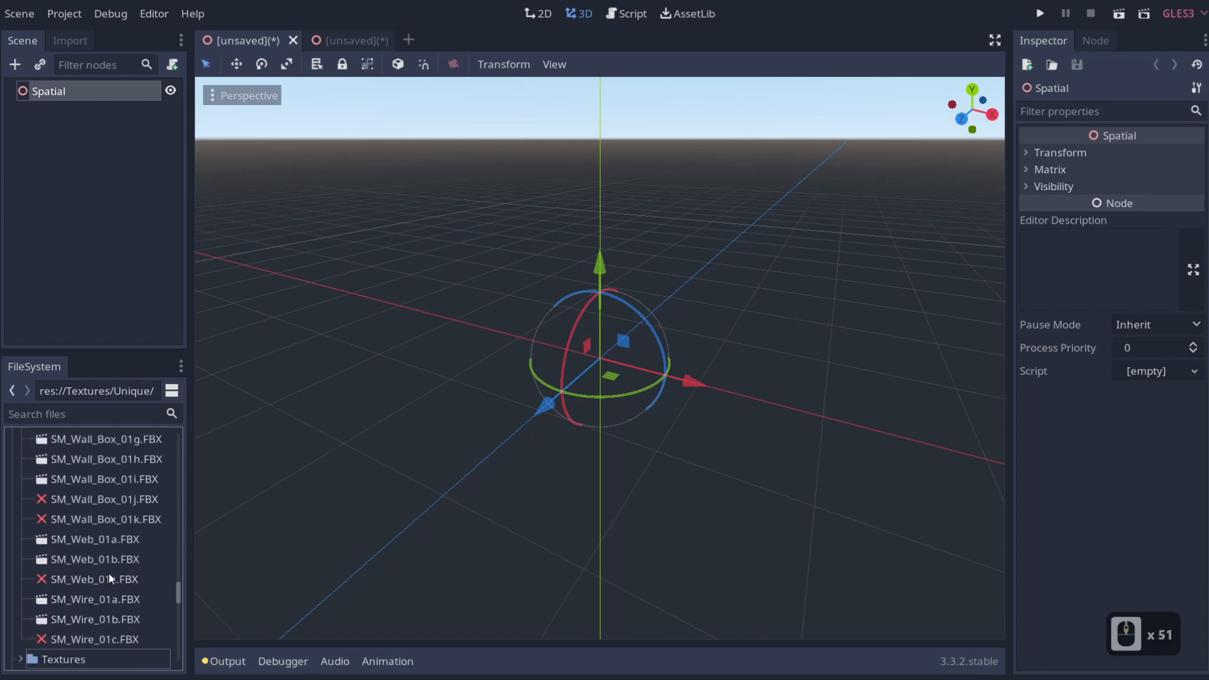
scroll(96, 575, up, 14)
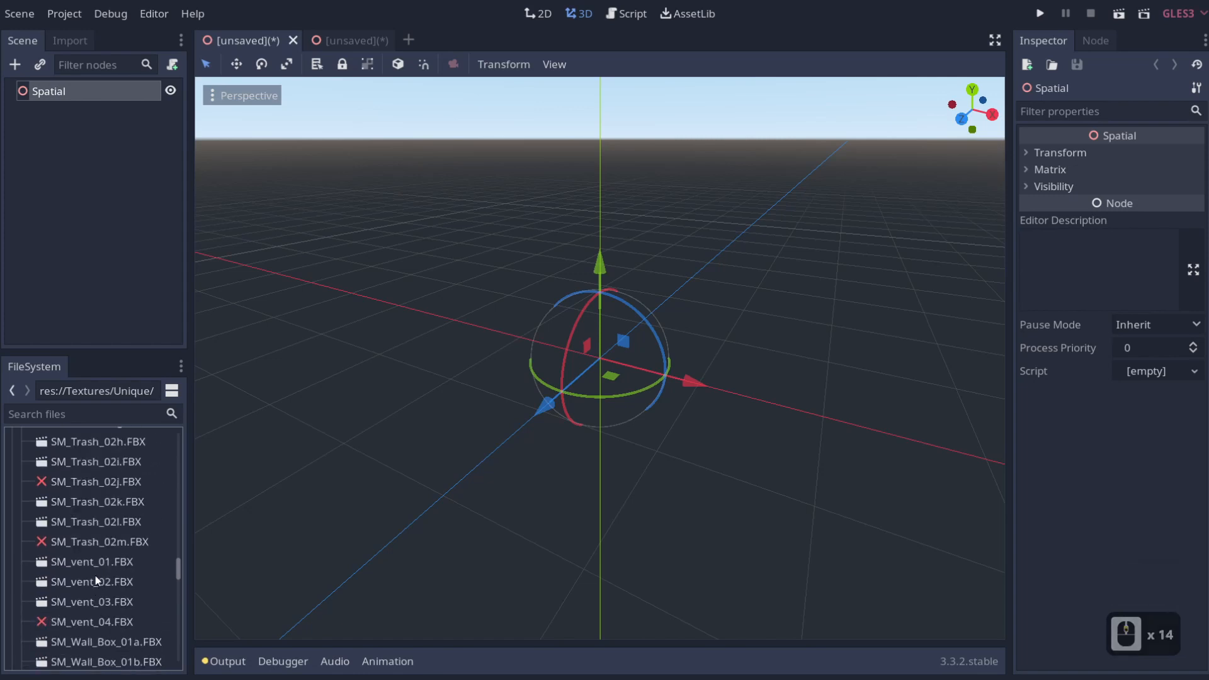
scroll(95, 590, up, 6)
scroll(89, 553, up, 16)
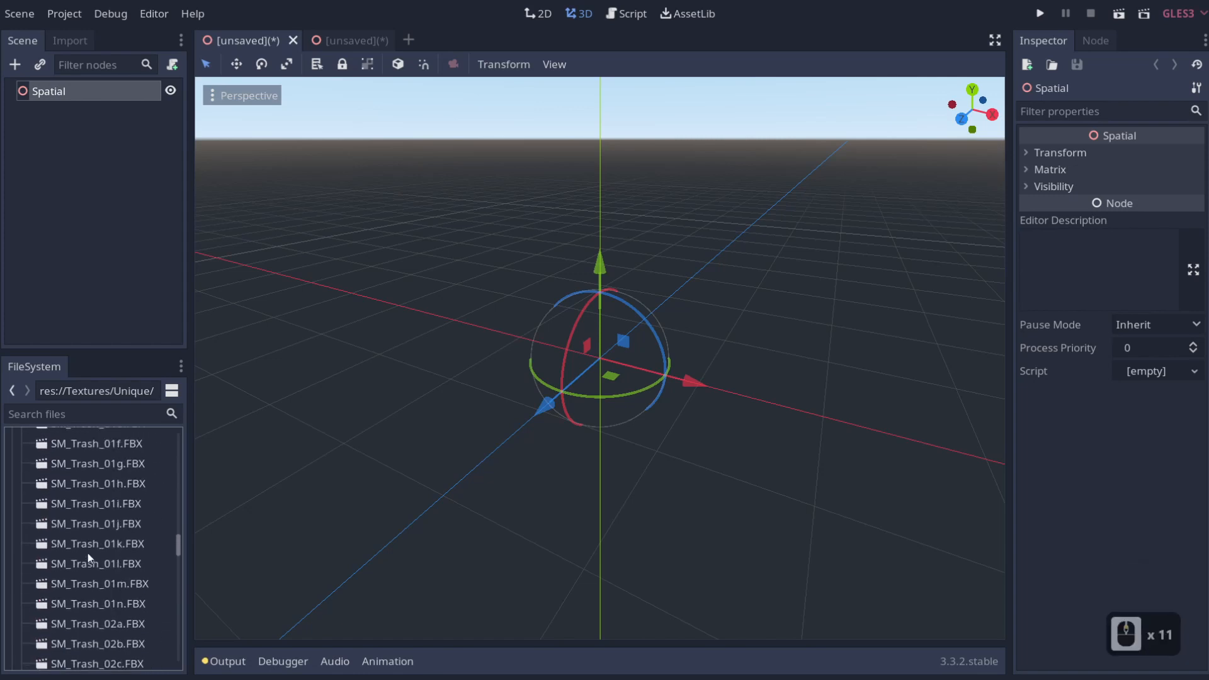
scroll(88, 548, up, 11)
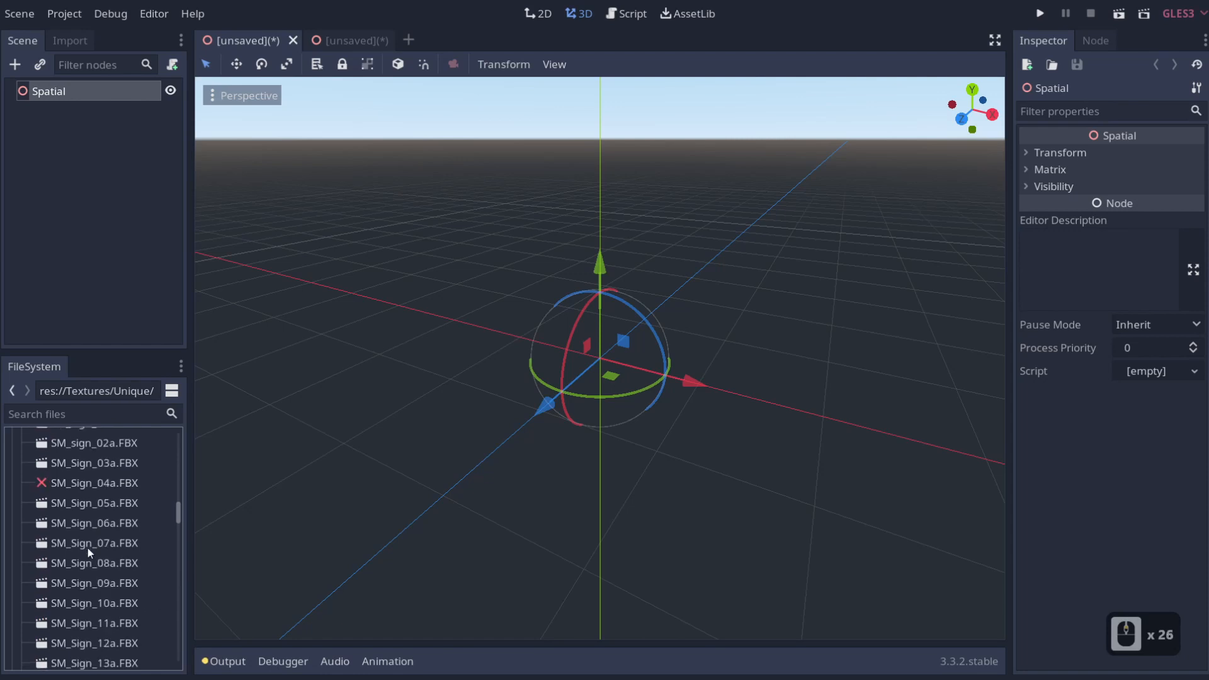
scroll(96, 566, up, 6)
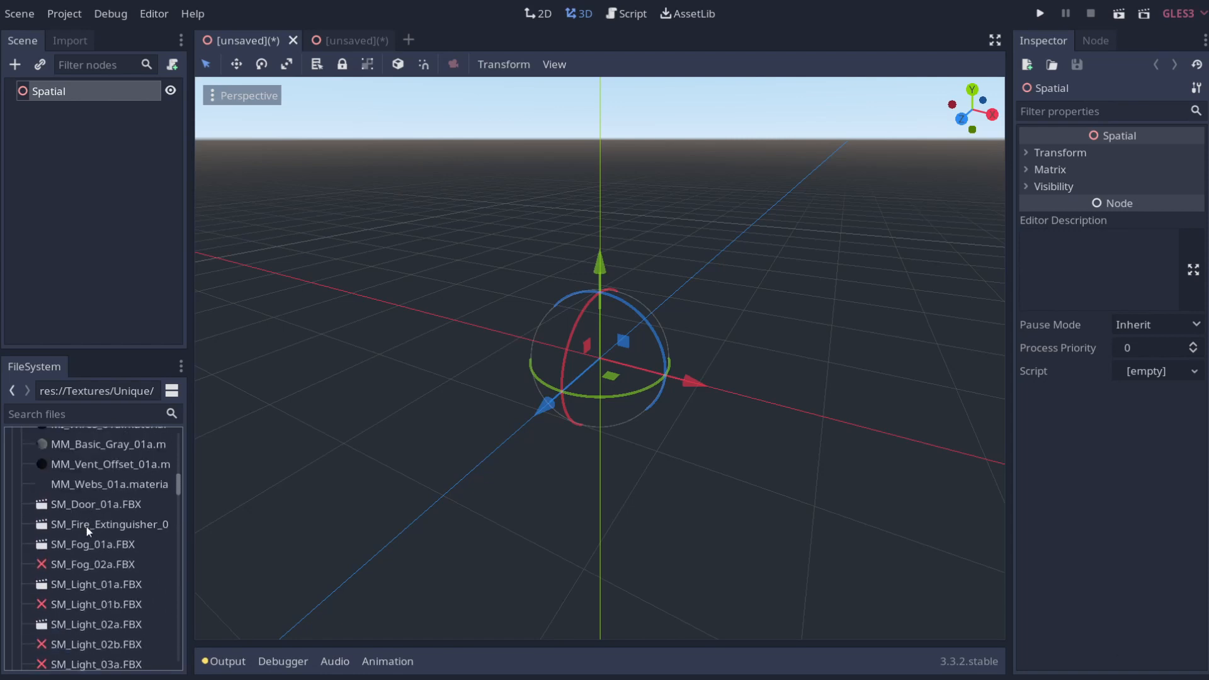
Step: Add SM_Fire_Extinguisher_01a.FBX as a child of the Spatial node and view the model up close
drag(87, 525, 82, 101)
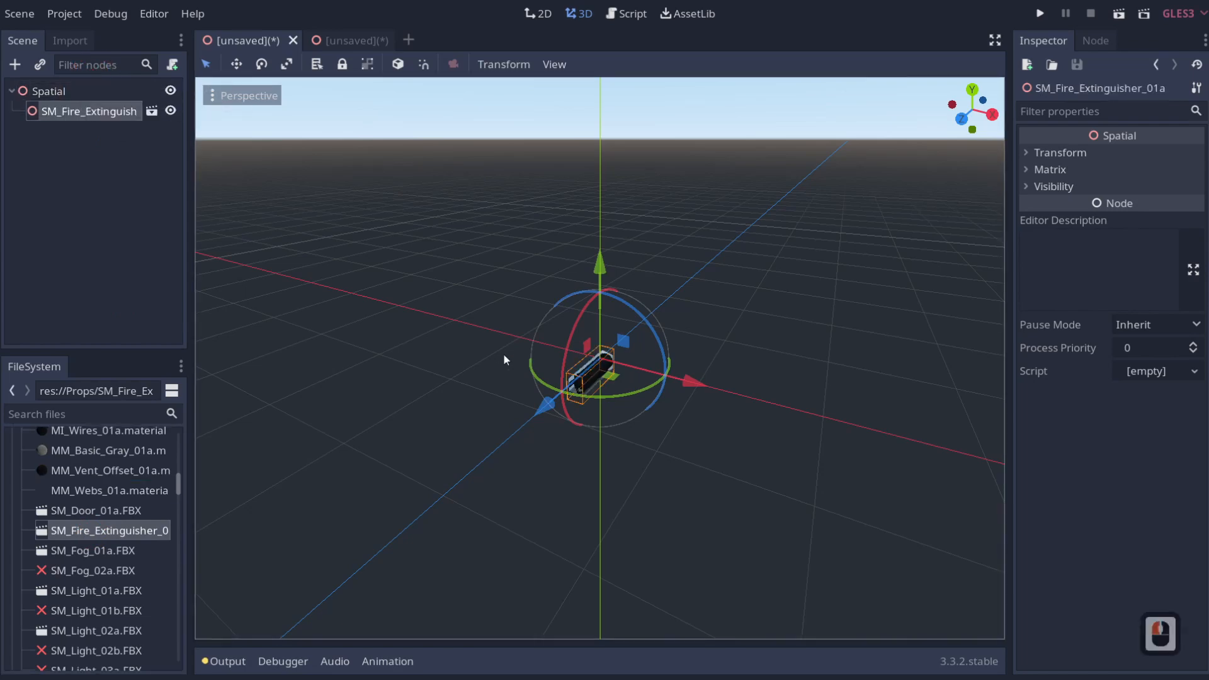
key(f)
alt+drag(573, 433, 643, 466)
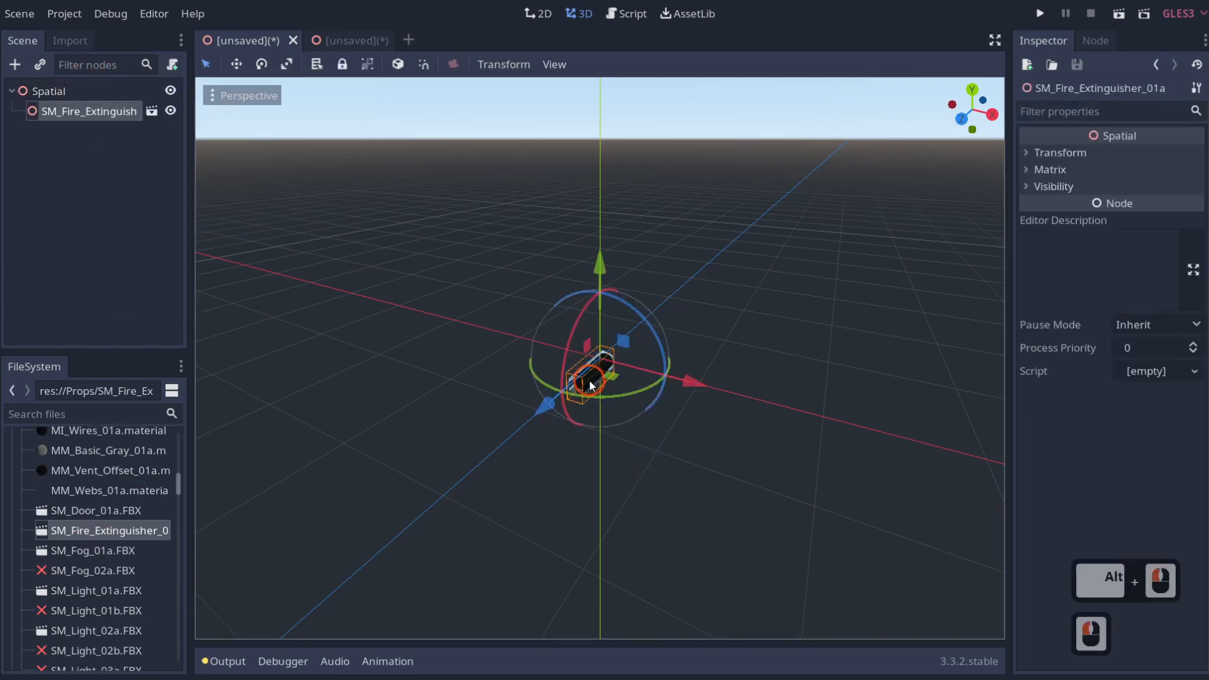
scroll(606, 435, up, 12)
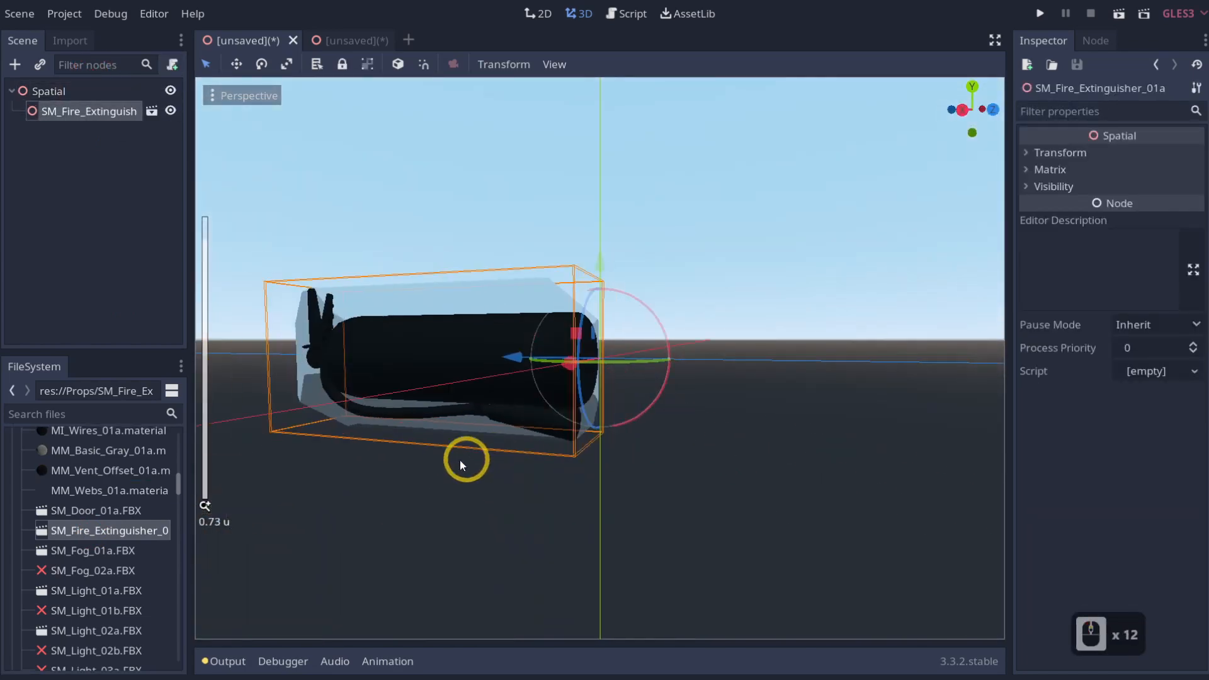
middle_drag(460, 464, 630, 479)
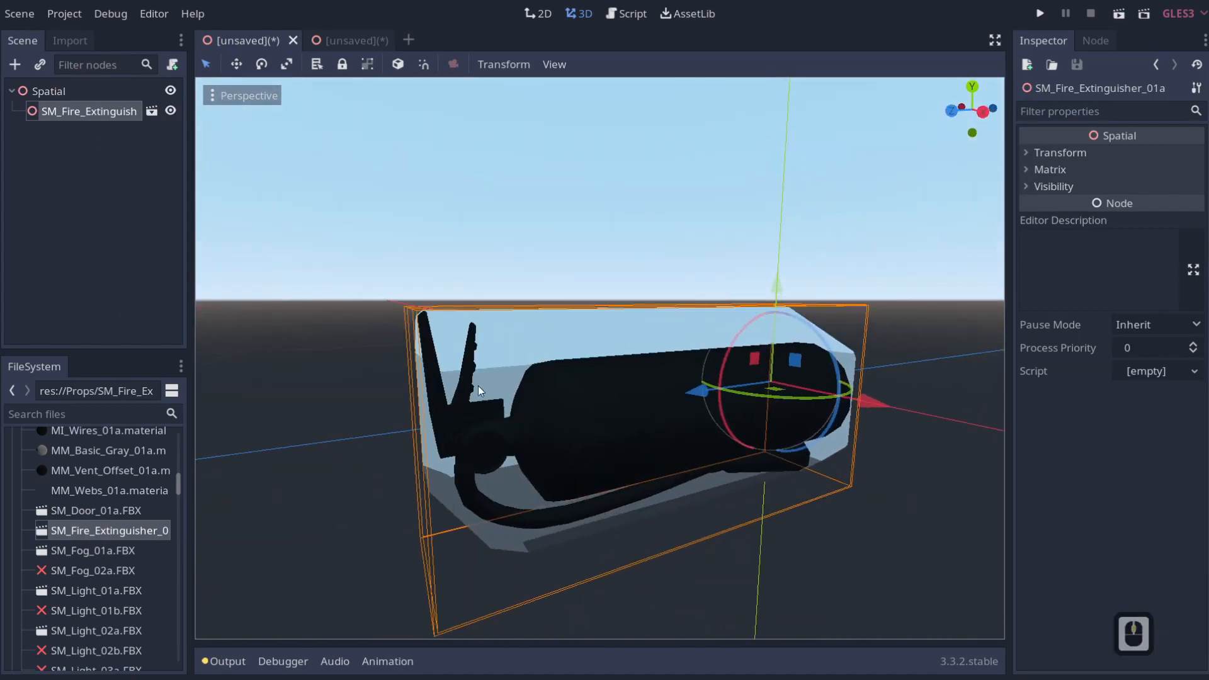
Step: Open the fire extinguisher as a new inherited scene and select its SM_Fire_Extinguisher_01a mesh
click(152, 111)
click(507, 359)
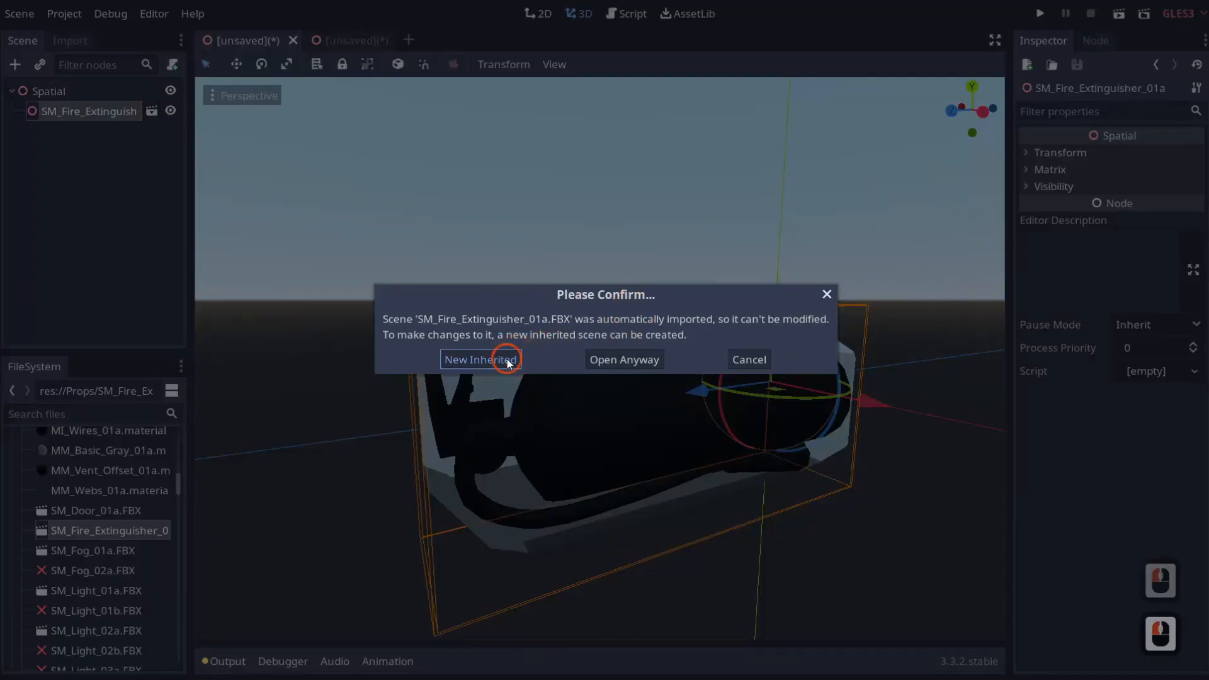
click(621, 424)
click(87, 131)
click(580, 373)
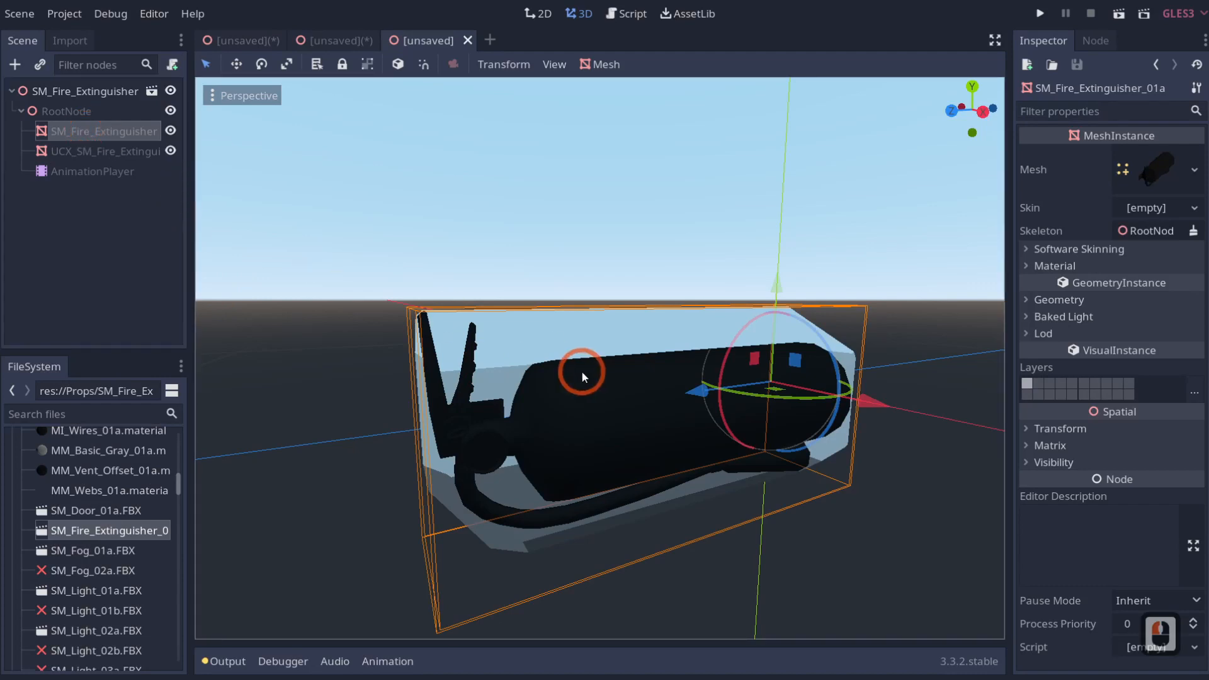
click(580, 431)
Step: Hide and reshow the SM_Fire_Extinguisher_01a mesh, and select the UCX_SM_Fire_Extinguisher_01a mesh for comparison
click(171, 131)
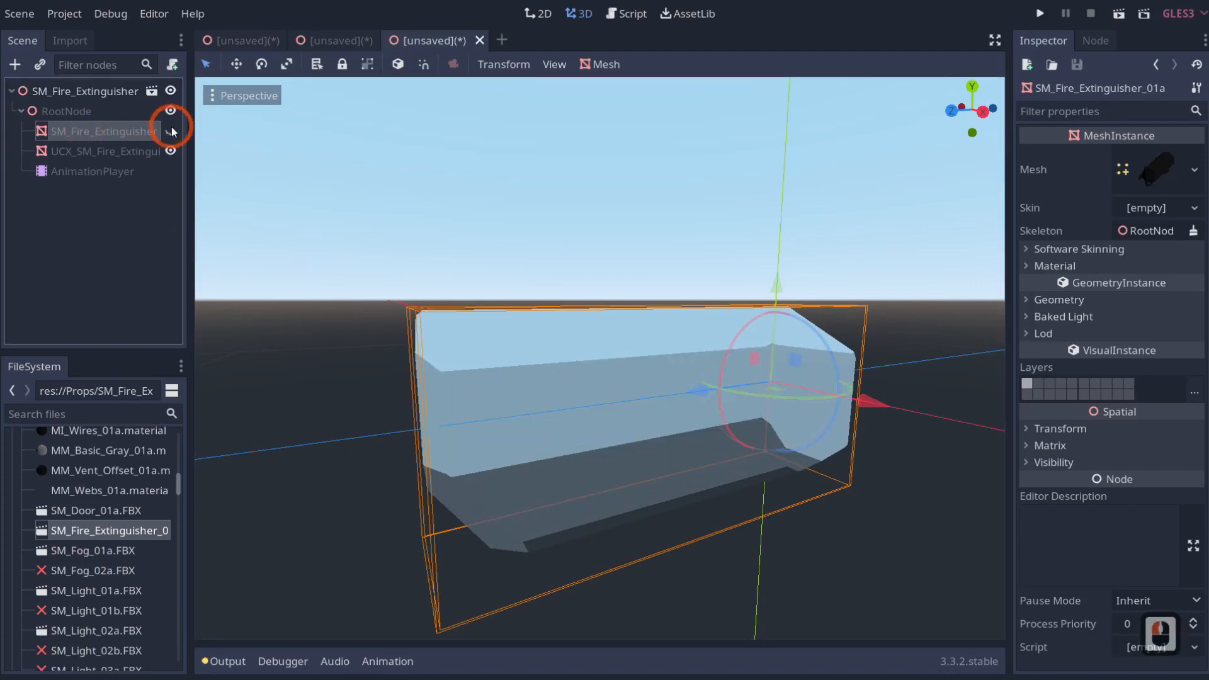
click(170, 131)
click(113, 152)
click(157, 152)
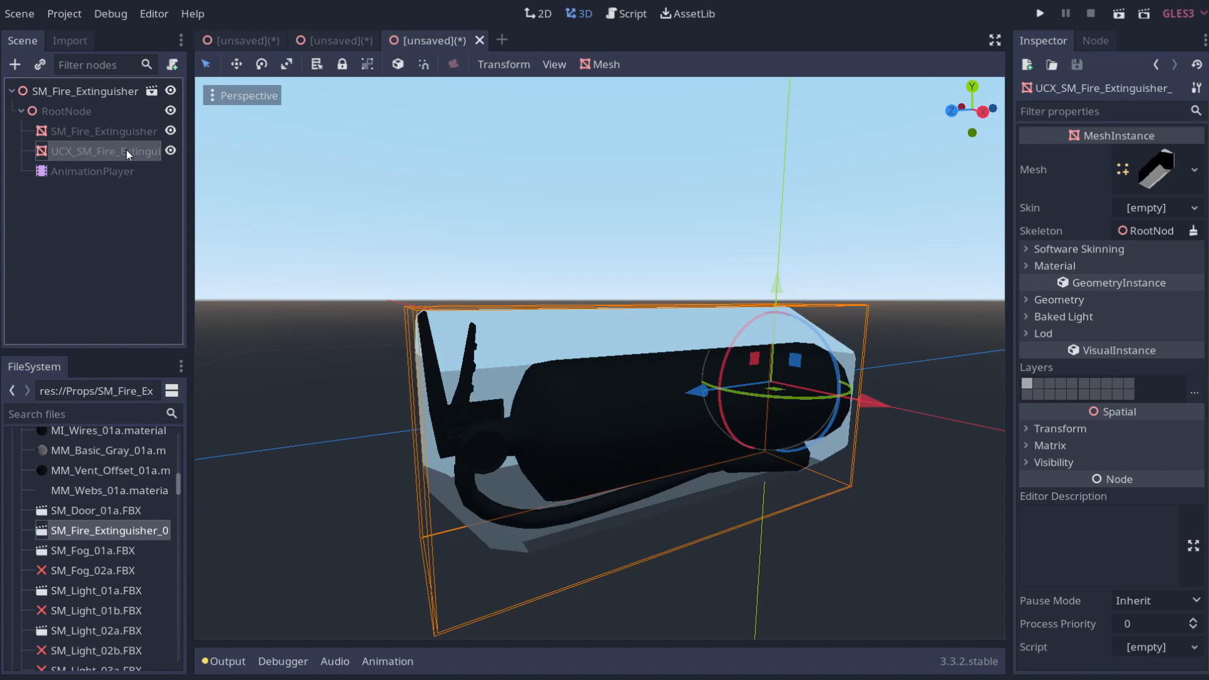
click(1137, 87)
click(379, 129)
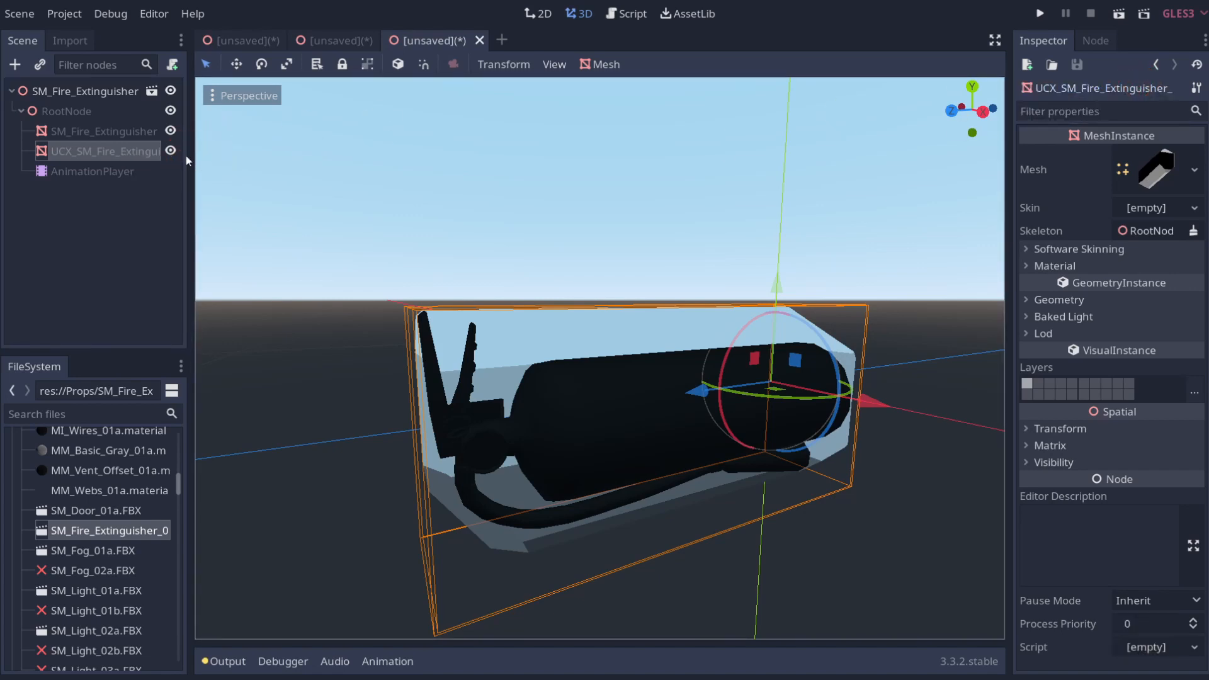
Step: Widen the scene tree to show full node names, and toggle the UCX_SM_Fire_Extinguisher_01a mesh's visibility, leaving it hidden
drag(189, 159, 306, 150)
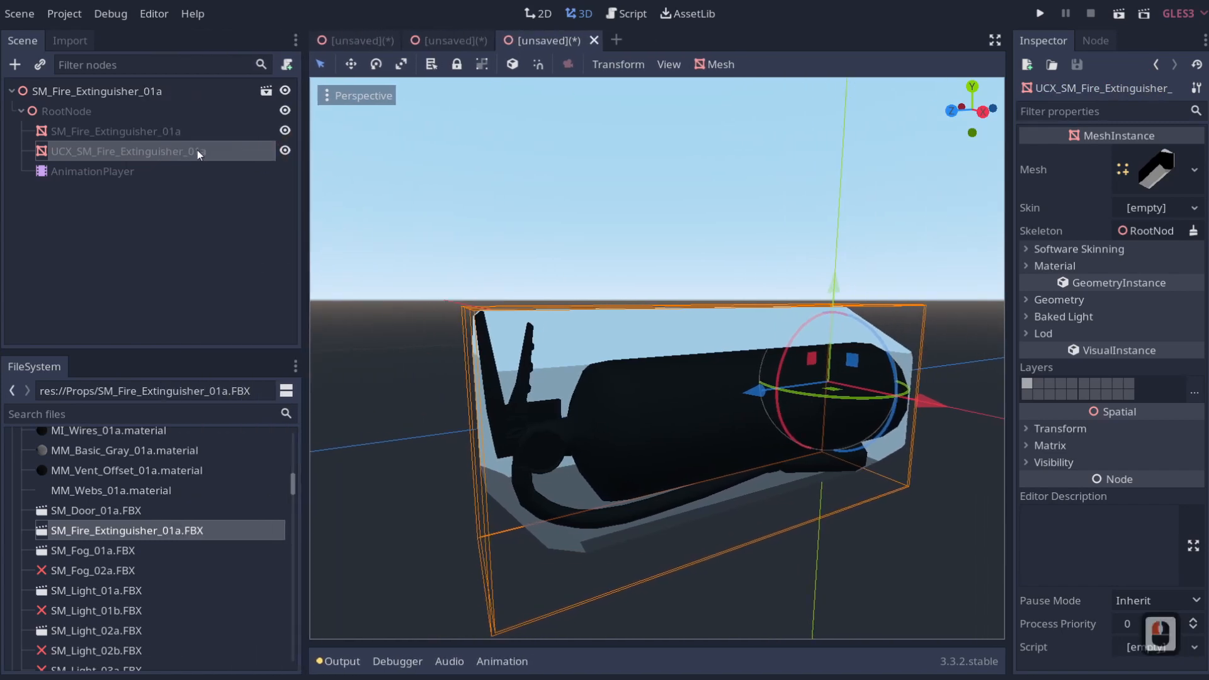
click(285, 151)
click(284, 151)
click(285, 151)
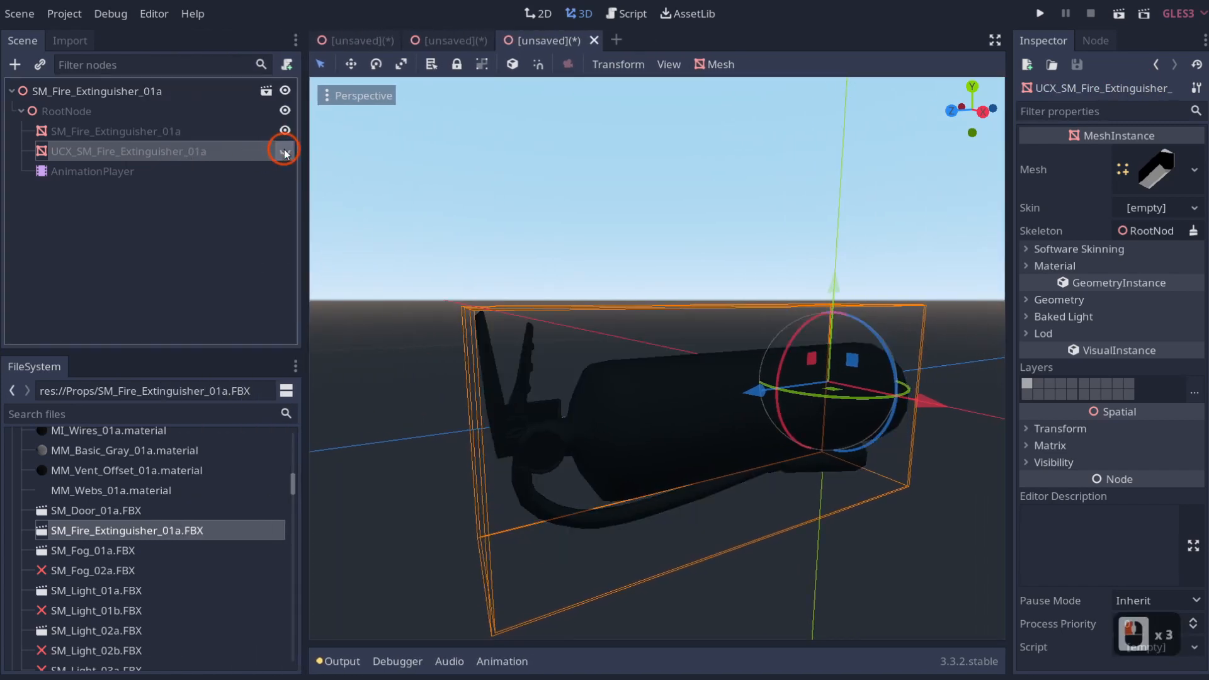
click(285, 151)
click(284, 151)
click(285, 151)
click(284, 152)
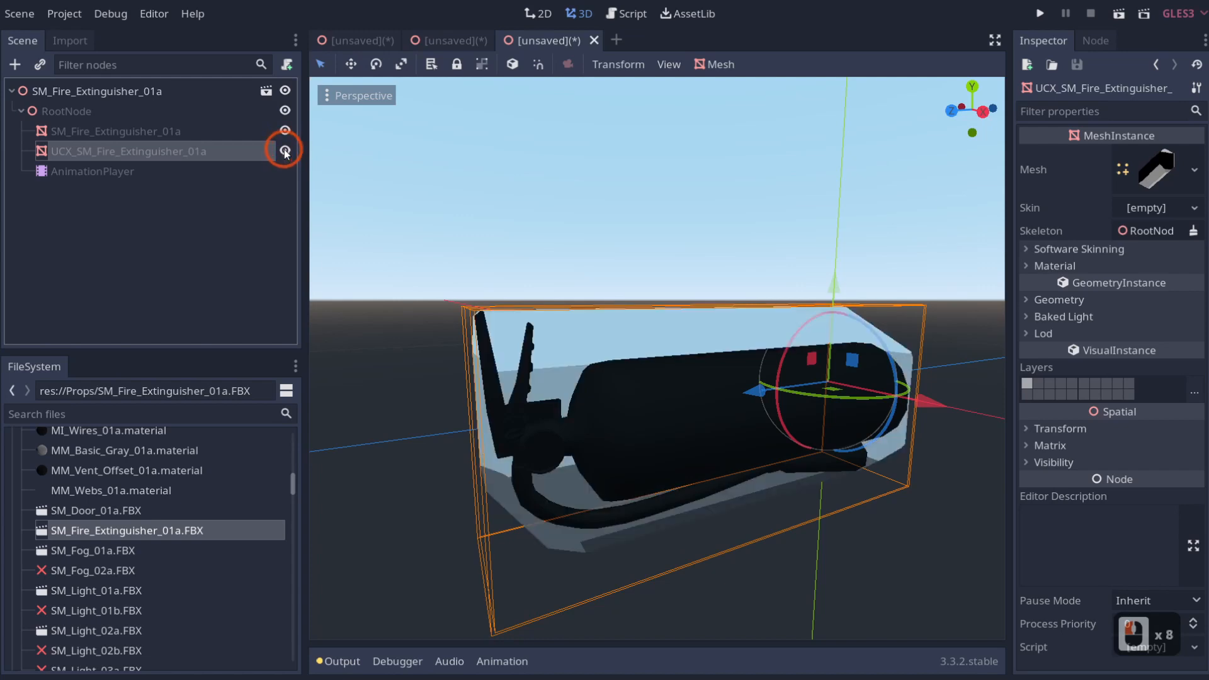
click(285, 153)
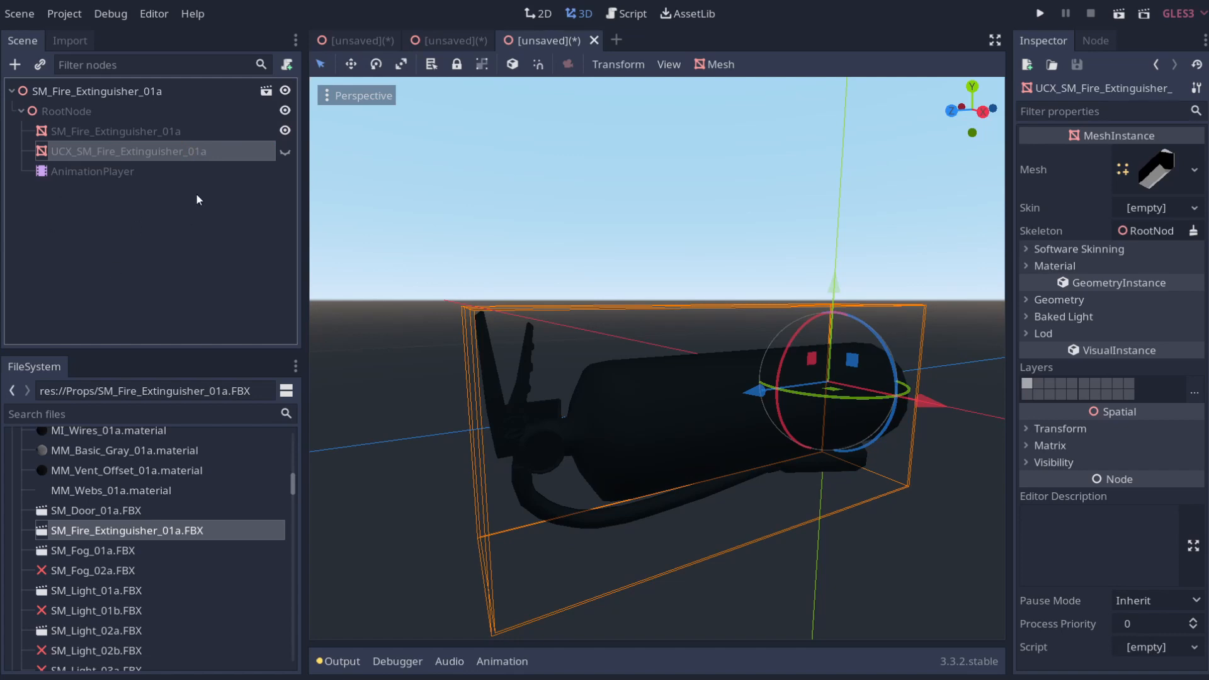
Step: Leave the UCX_SM_Fire_Extinguisher_01a mesh hidden and save the inherited scene as SM_Fire_Extinguisher_01a.tscn in res://
click(284, 152)
click(284, 152)
click(285, 152)
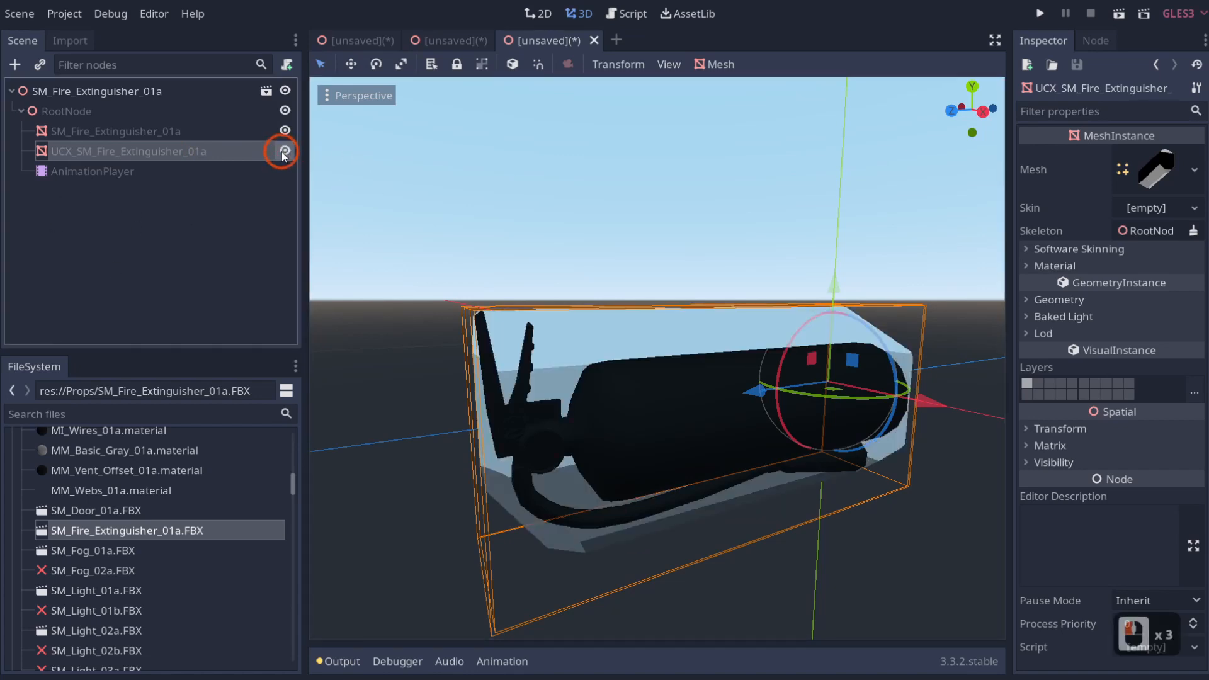
click(284, 152)
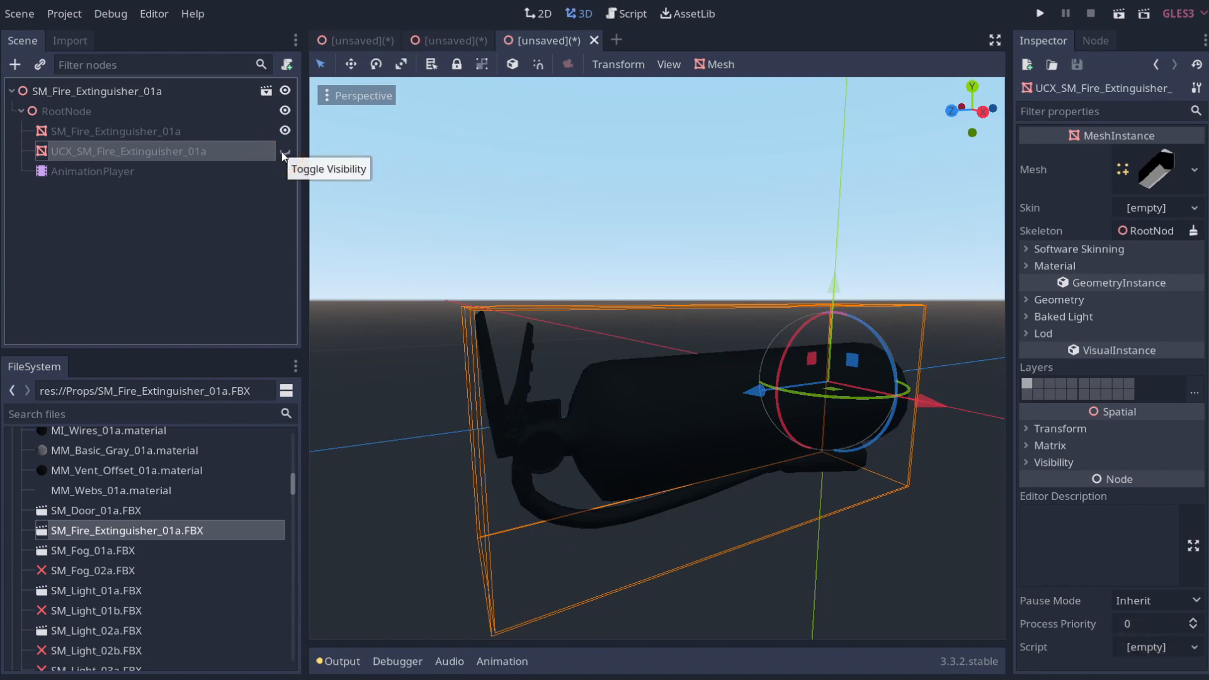
click(153, 134)
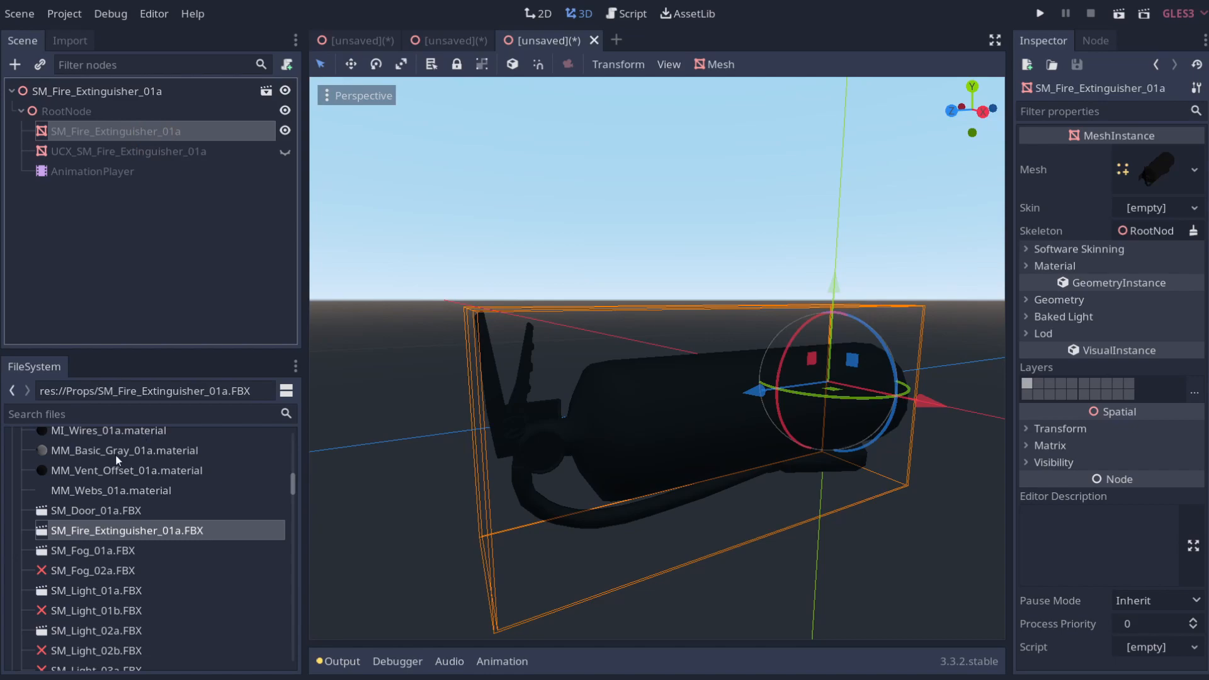
key(ctrl+s)
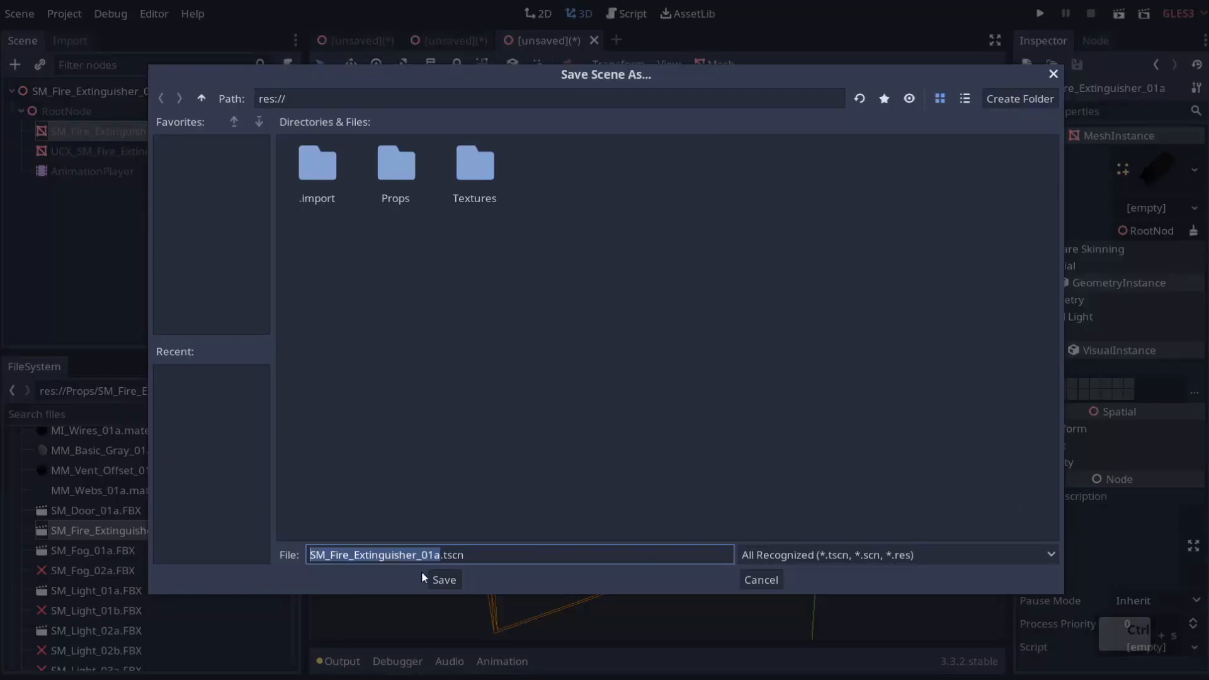
click(440, 577)
Step: Replace the fire extinguisher under the unsaved scene's Spatial node with an instance of the saved SM_Fire_Extinguisher_01a.tscn
scroll(22, 496, up, 20)
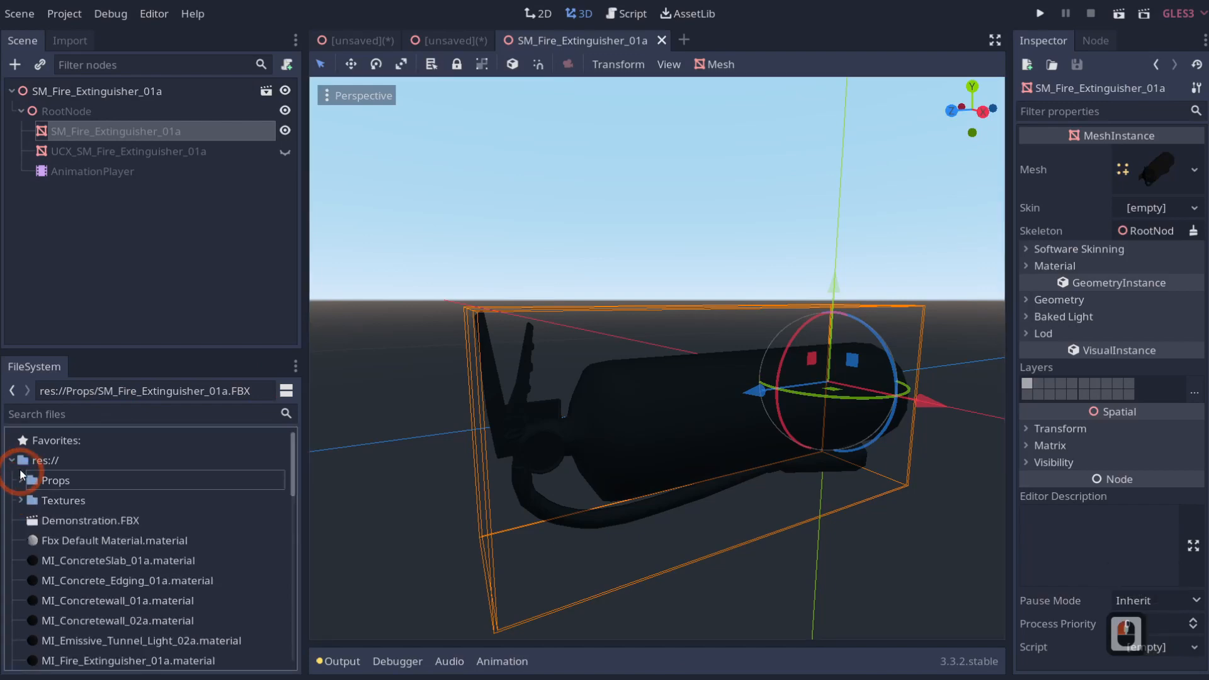
scroll(83, 569, down, 6)
scroll(83, 569, down, 20)
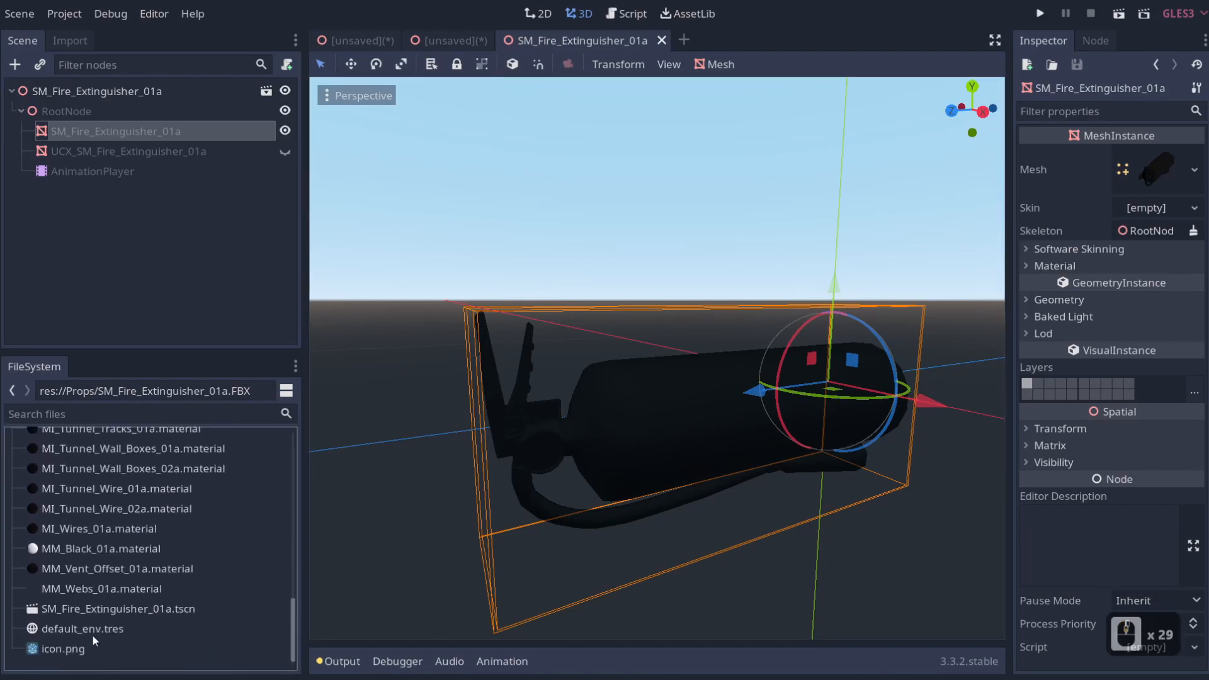
click(98, 610)
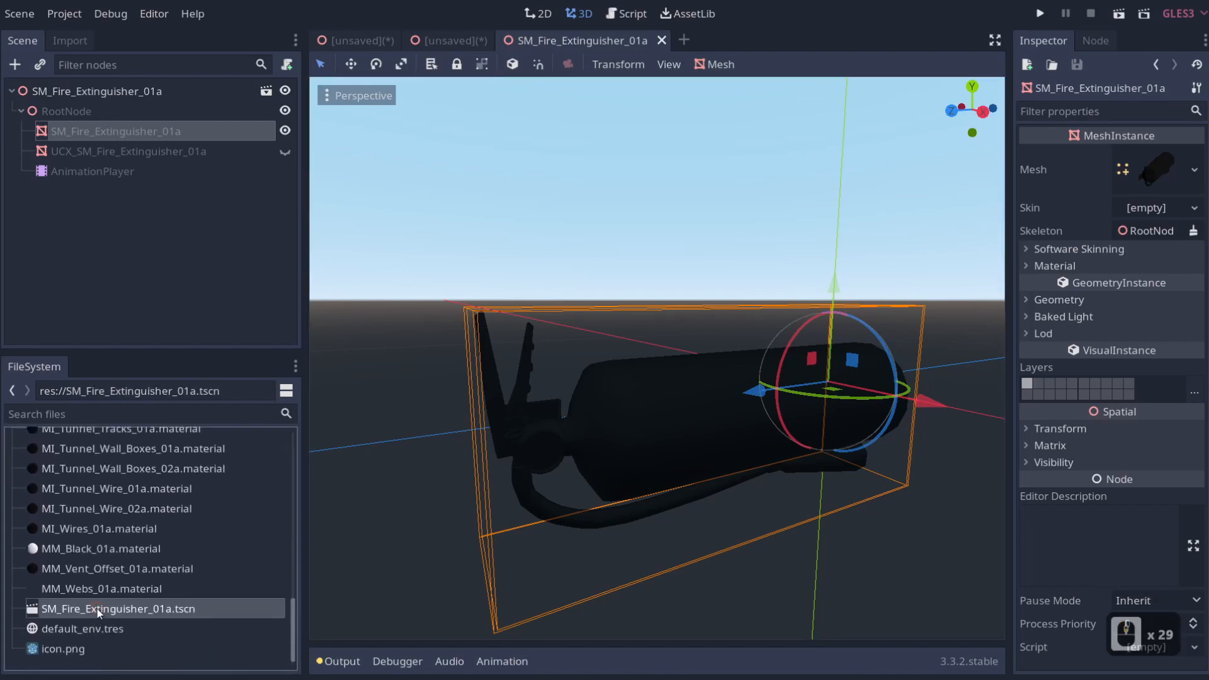
click(418, 41)
click(371, 44)
click(95, 111)
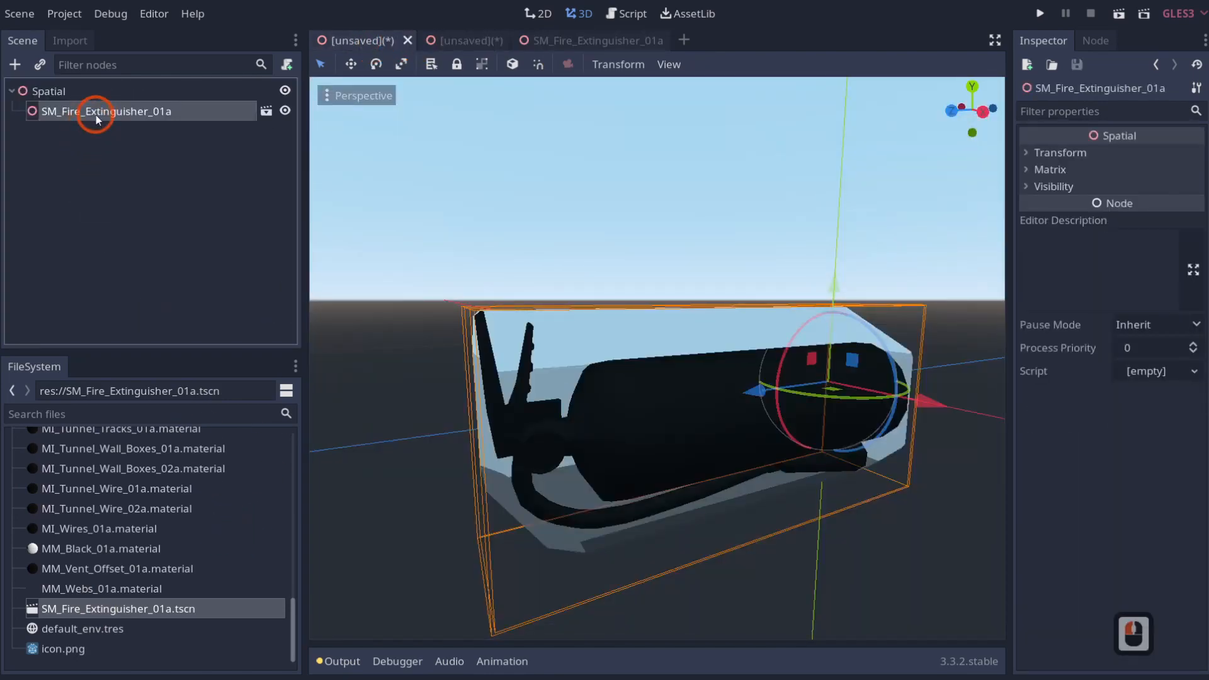
key(Delete)
click(558, 351)
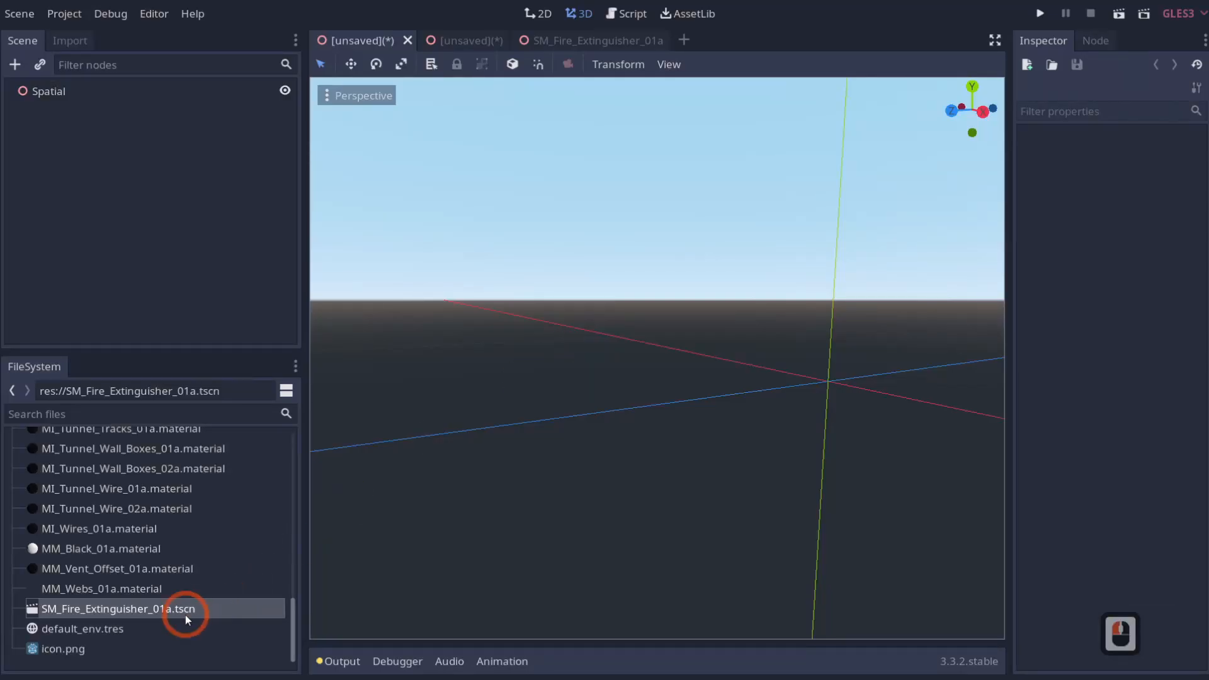
drag(185, 613, 86, 96)
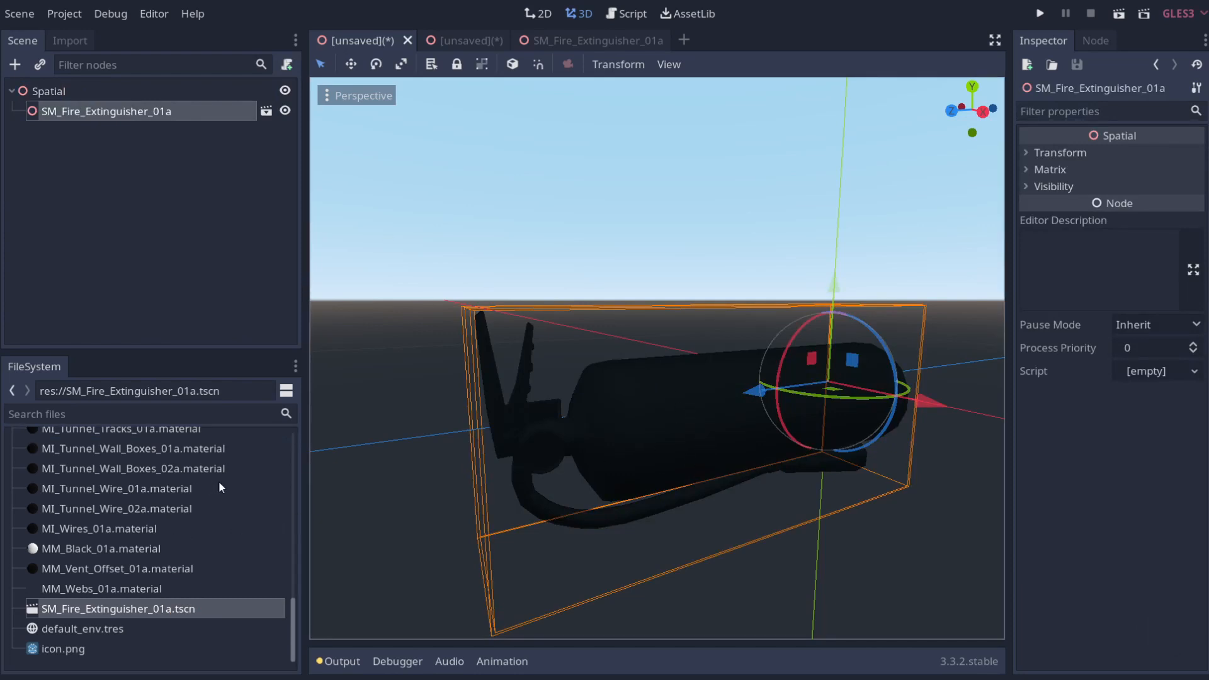
Step: Open MI_Fire_Extinguisher_01a.material from the Props folder for editing and show its albedo settings
scroll(104, 598, up, 12)
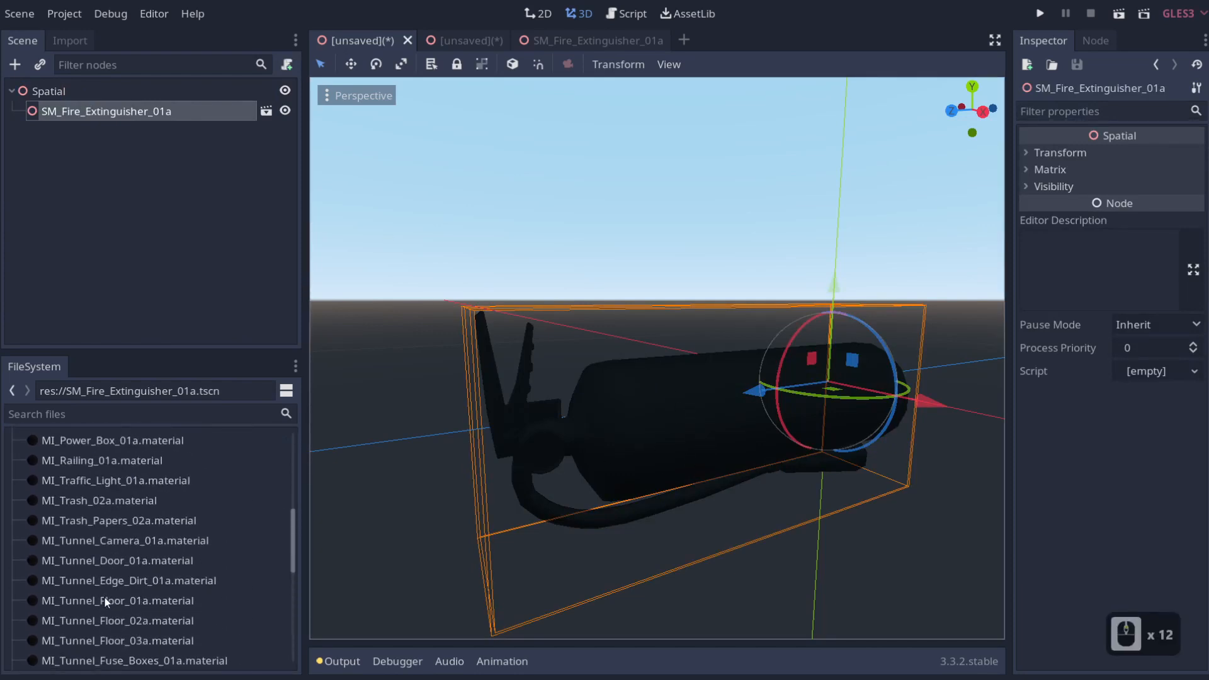
scroll(104, 595, up, 14)
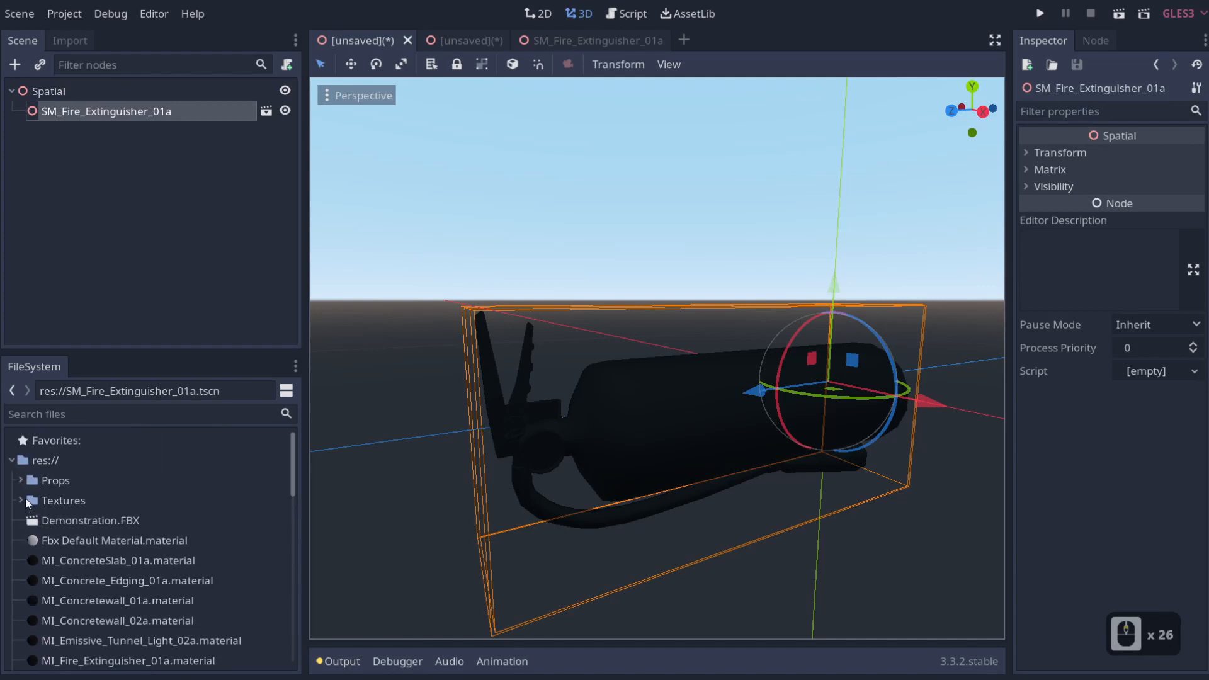
click(20, 480)
scroll(131, 530, down, 7)
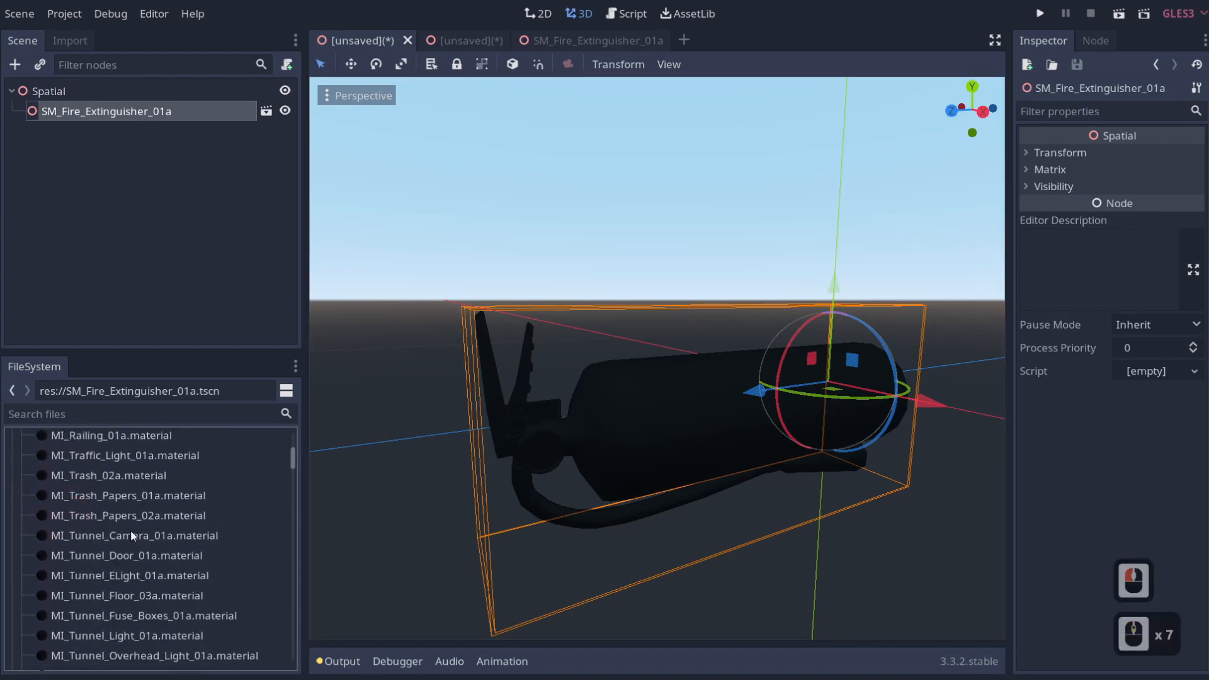
scroll(120, 517, up, 4)
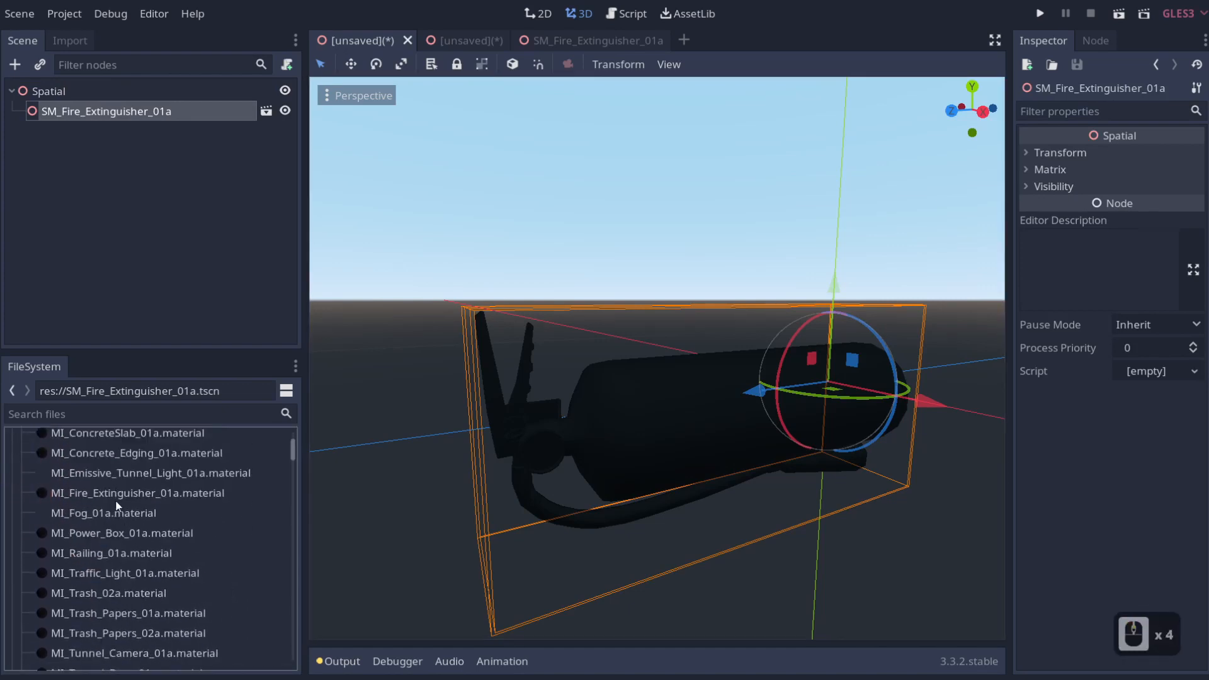
drag(123, 494, 592, 408)
click(1028, 320)
click(802, 355)
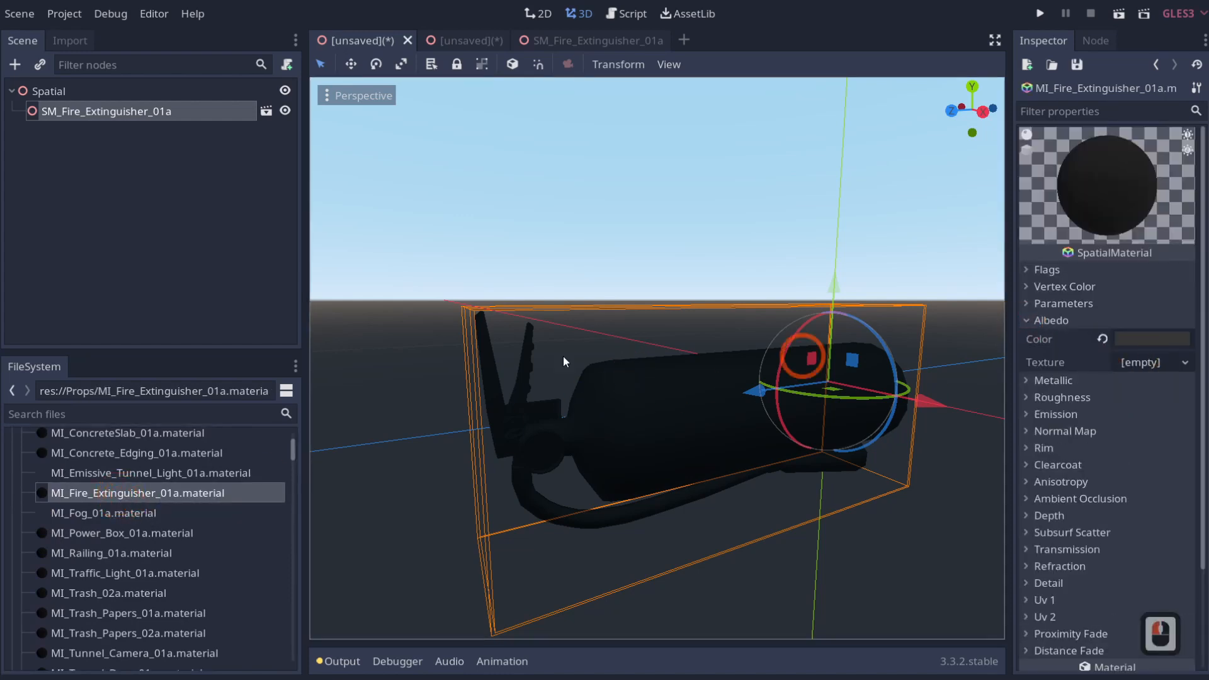
Step: Assign TX_Fire_Extinguisher_01a_ALB.TGA from Textures/Unique as the material's albedo texture and reset the albedo color to its default white
scroll(74, 468, up, 10)
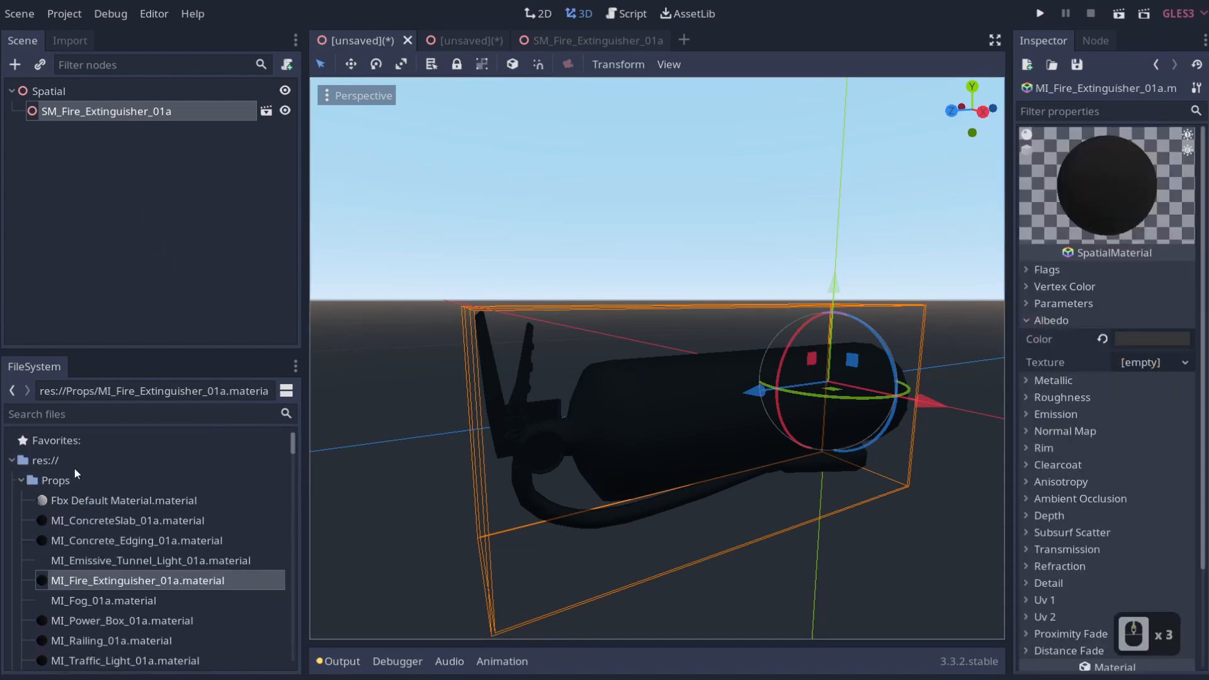
click(27, 481)
click(28, 500)
click(21, 501)
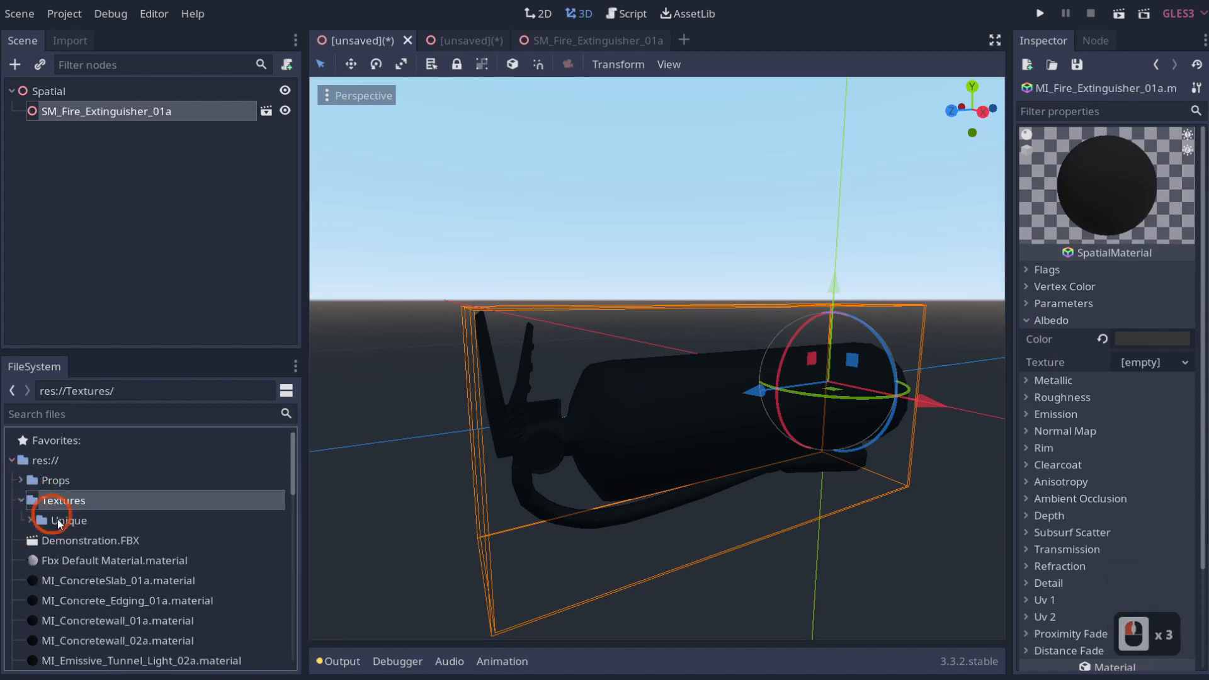
scroll(38, 503, down, 1)
click(31, 489)
scroll(191, 523, down, 6)
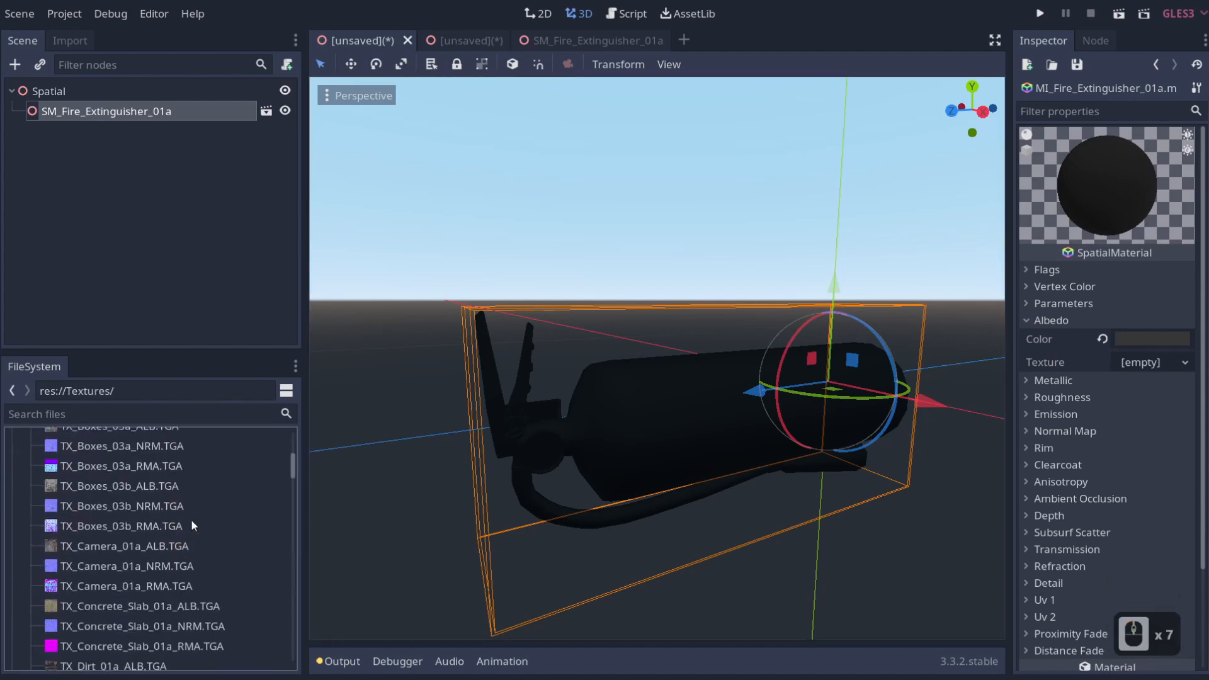
scroll(191, 522, down, 12)
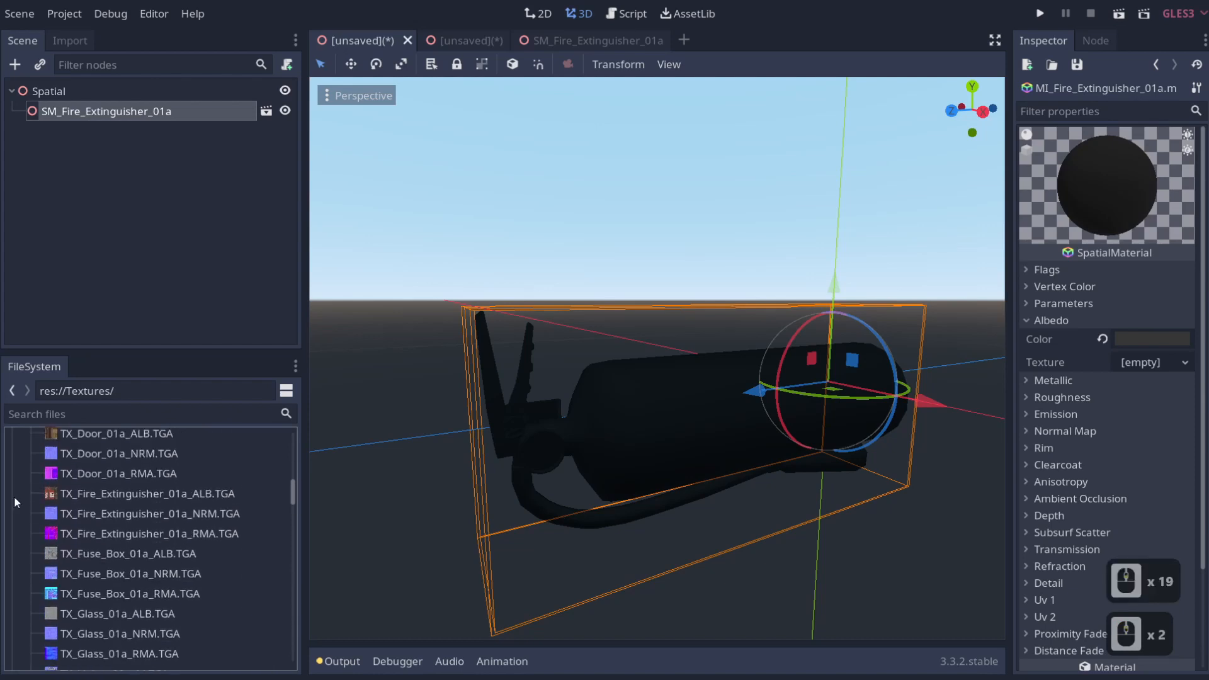
drag(270, 494, 1128, 364)
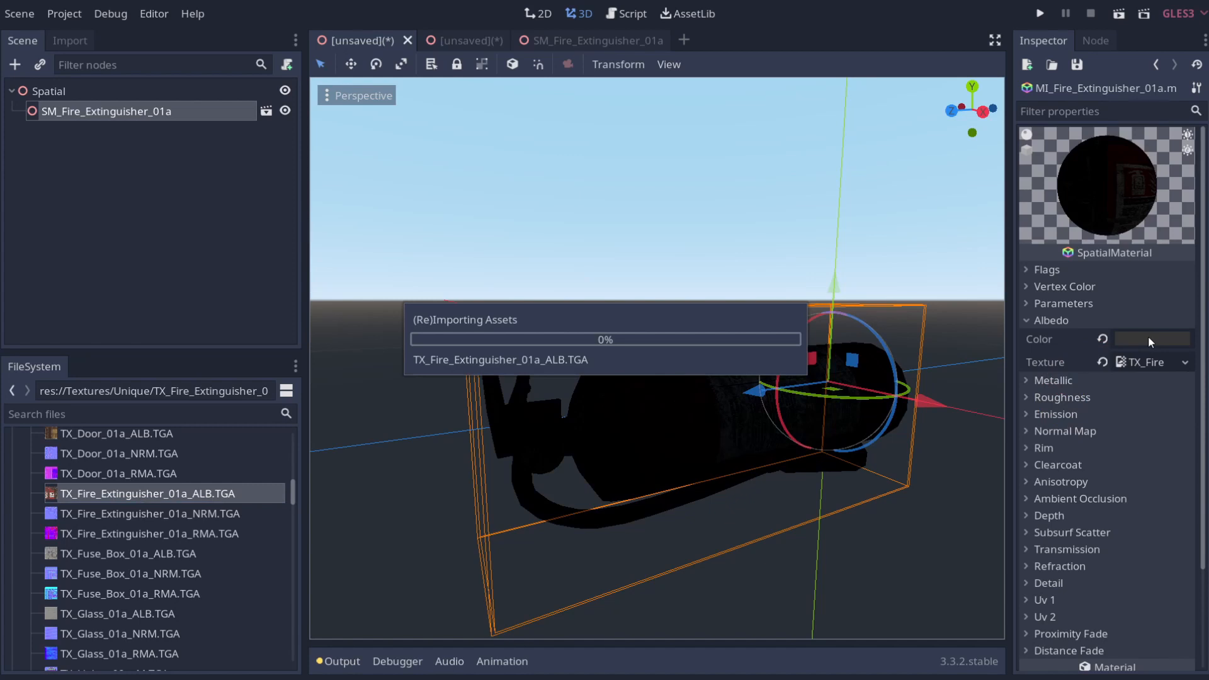
click(1102, 340)
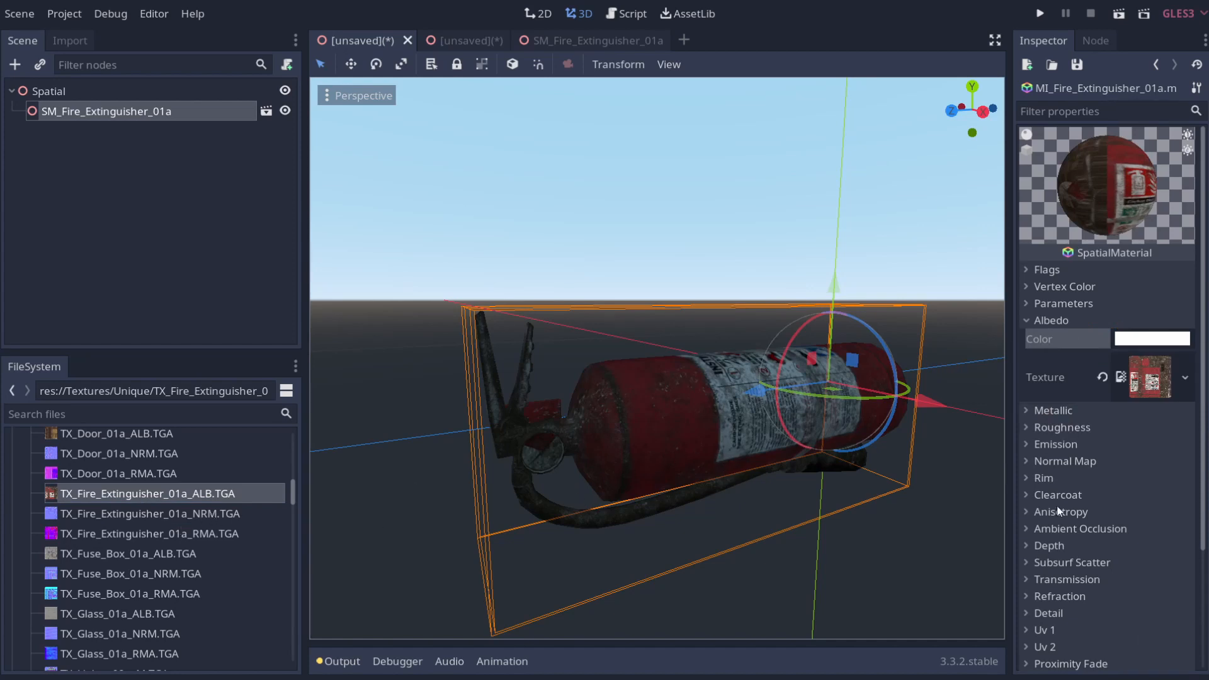
Step: Assign TX_Fire_Extinguisher_01a_RMA.TGA as the metallic texture and set its texture channel to Green
click(1028, 410)
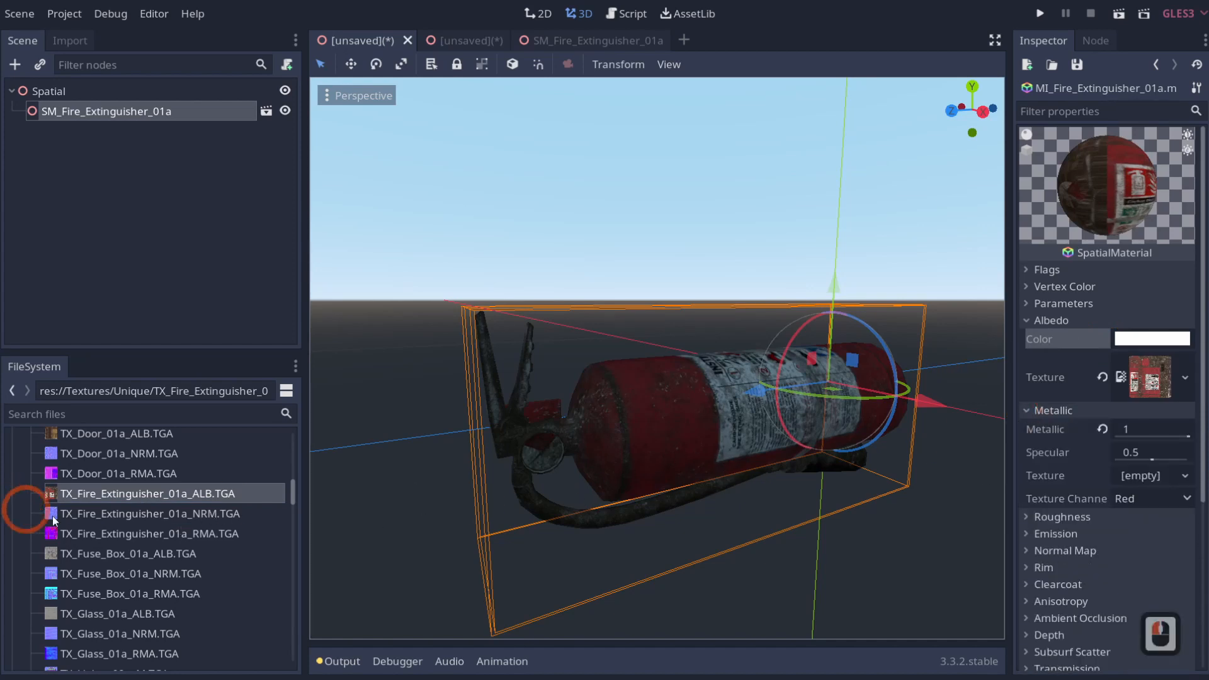
drag(93, 535, 1143, 476)
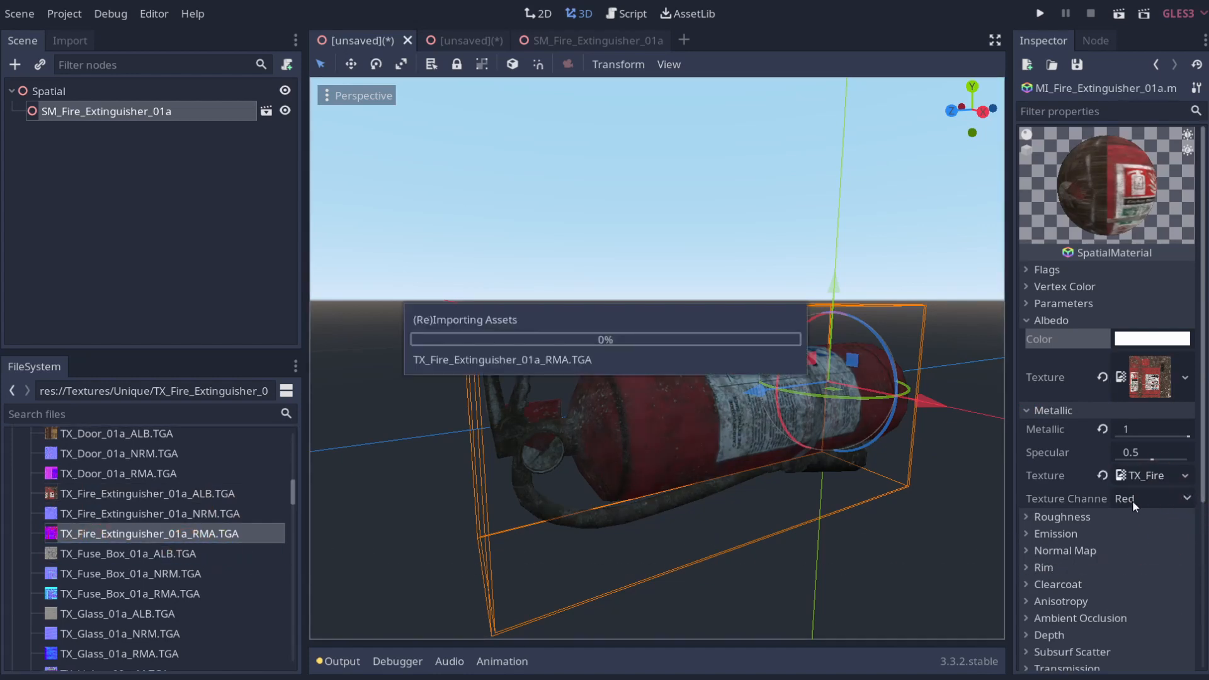
click(1132, 500)
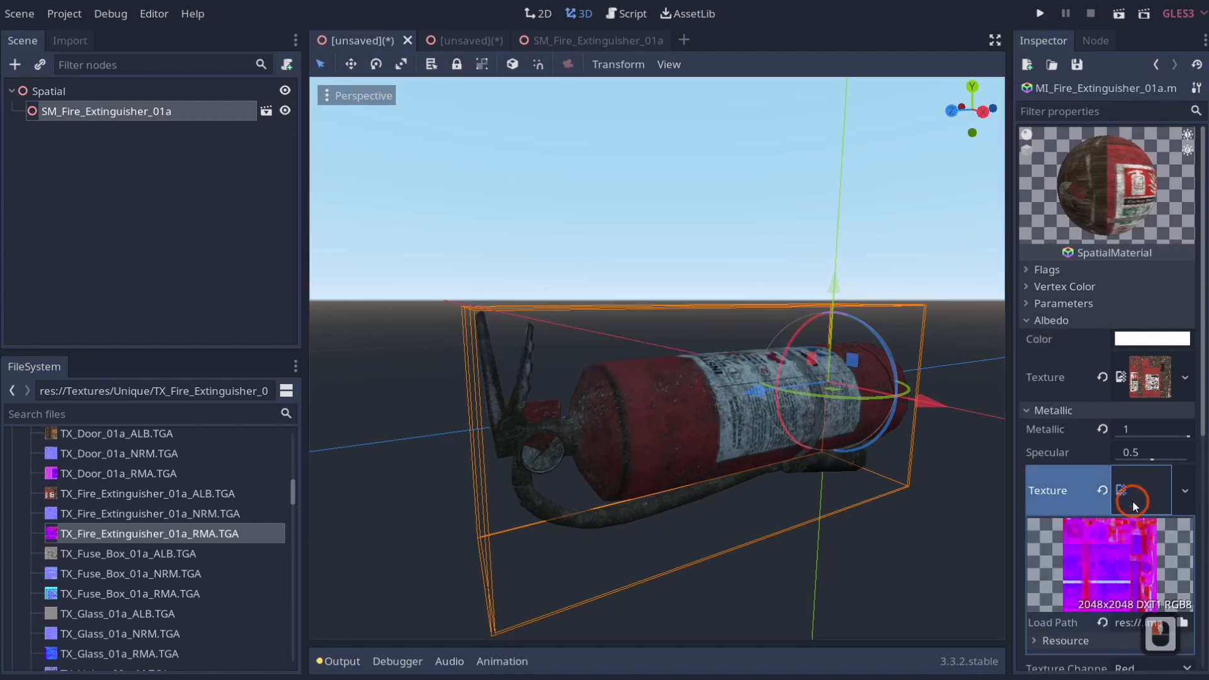
click(1130, 490)
click(1128, 529)
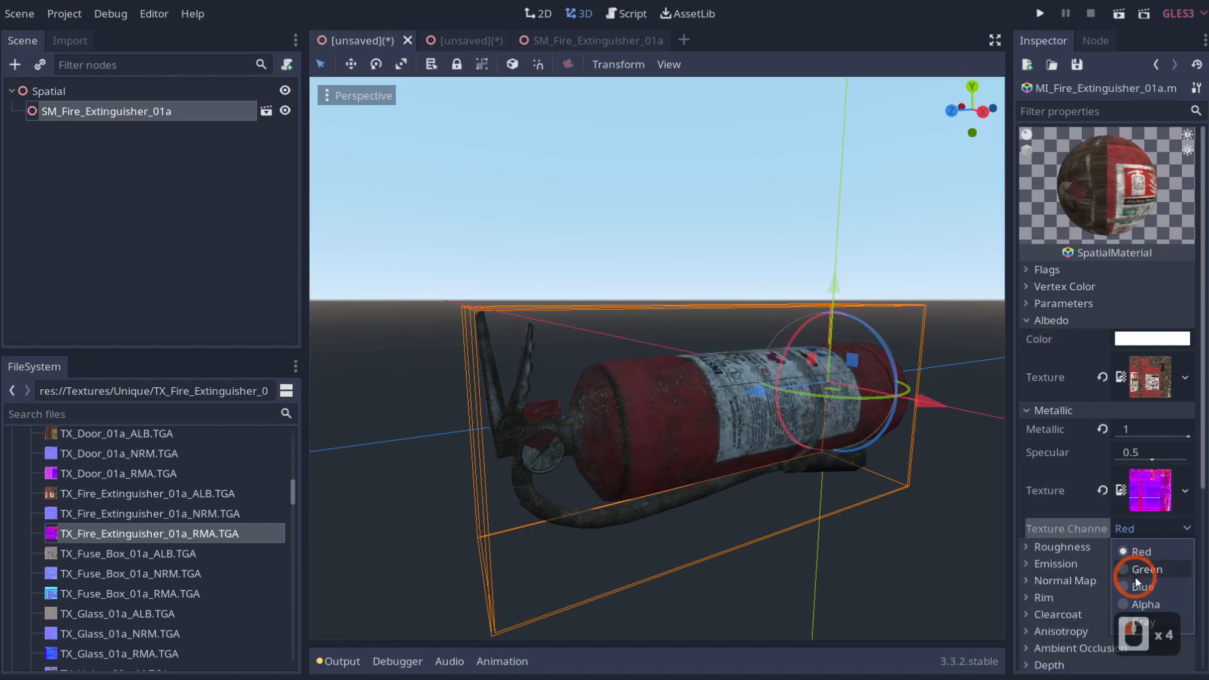
click(1132, 568)
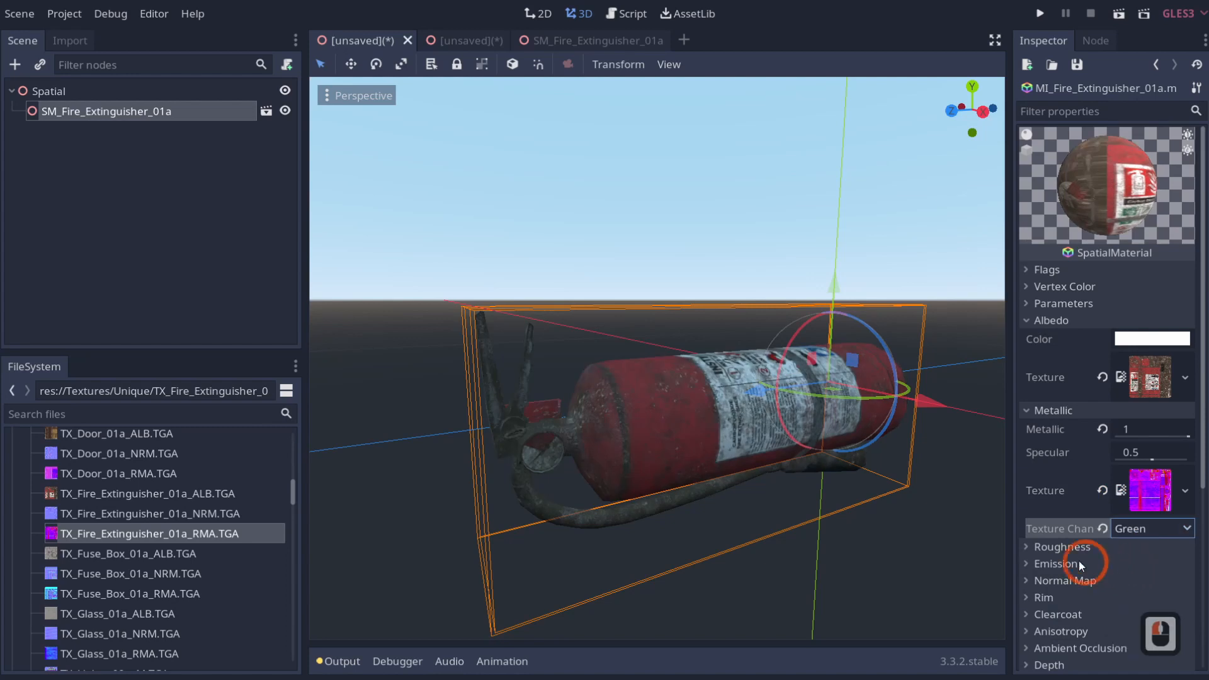
Step: Assign TX_Fire_Extinguisher_01a_RMA.TGA as the material's roughness texture
click(1045, 547)
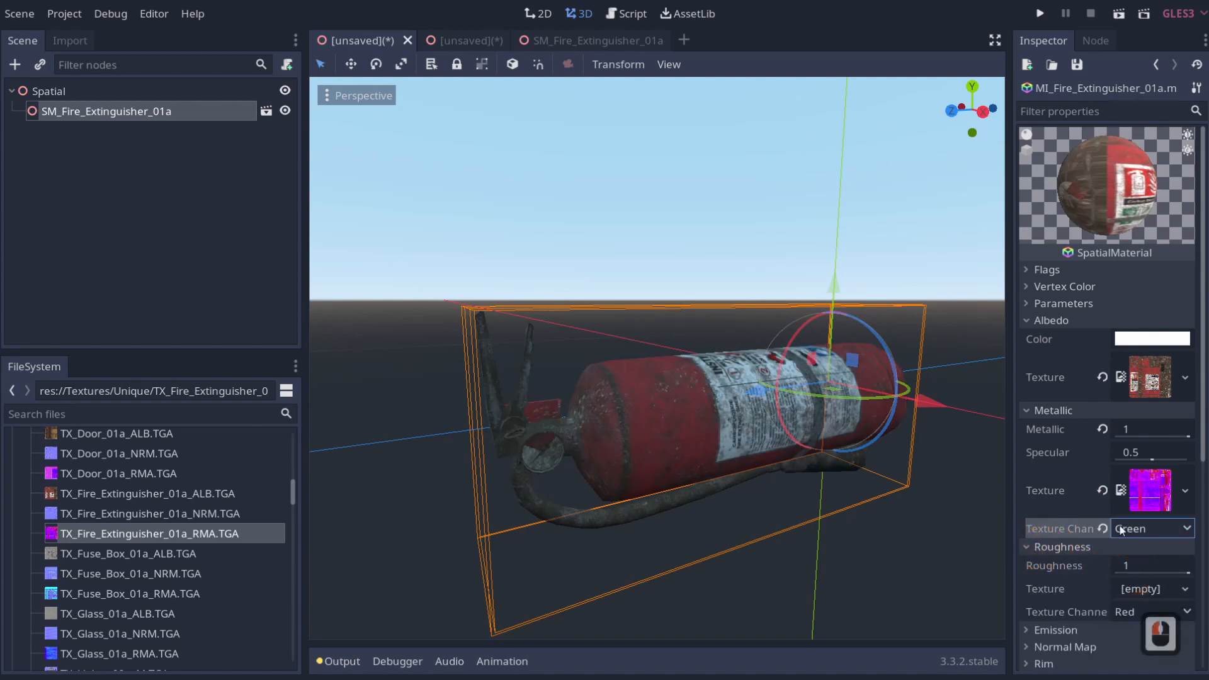
drag(146, 530, 1139, 595)
scroll(1079, 597, down, 2)
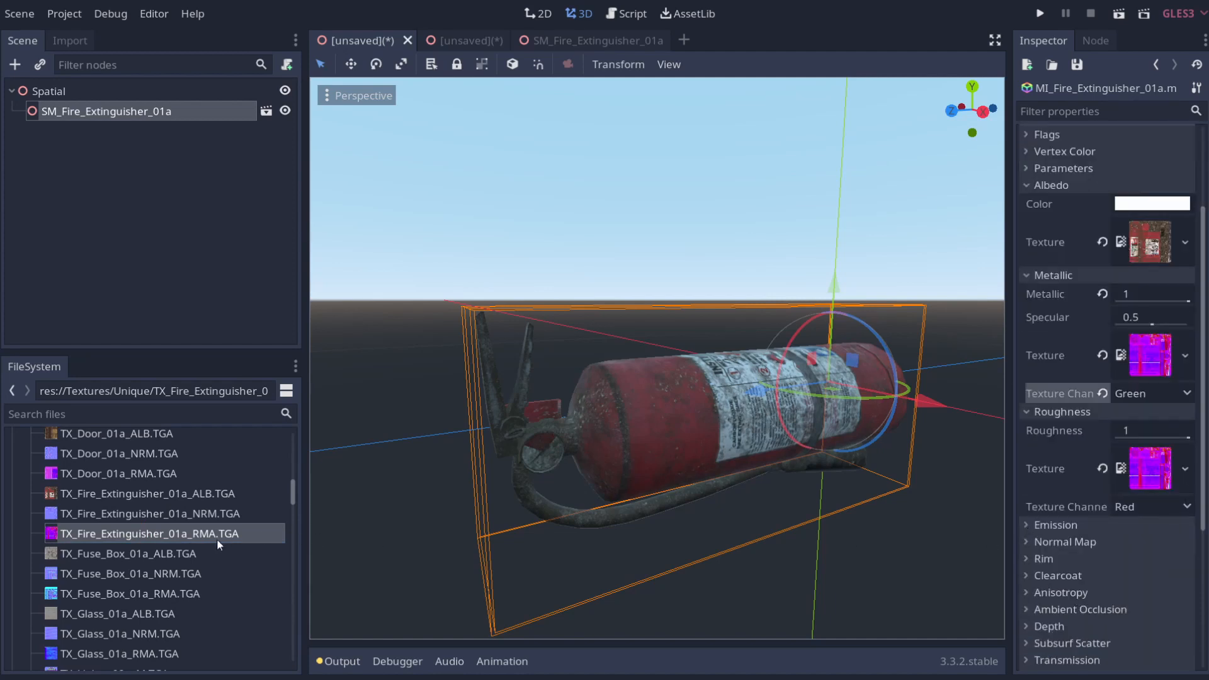
Step: Enable the material's normal map and assign TX_Fire_Extinguisher_01a_NRM.TGA as its texture
click(1028, 542)
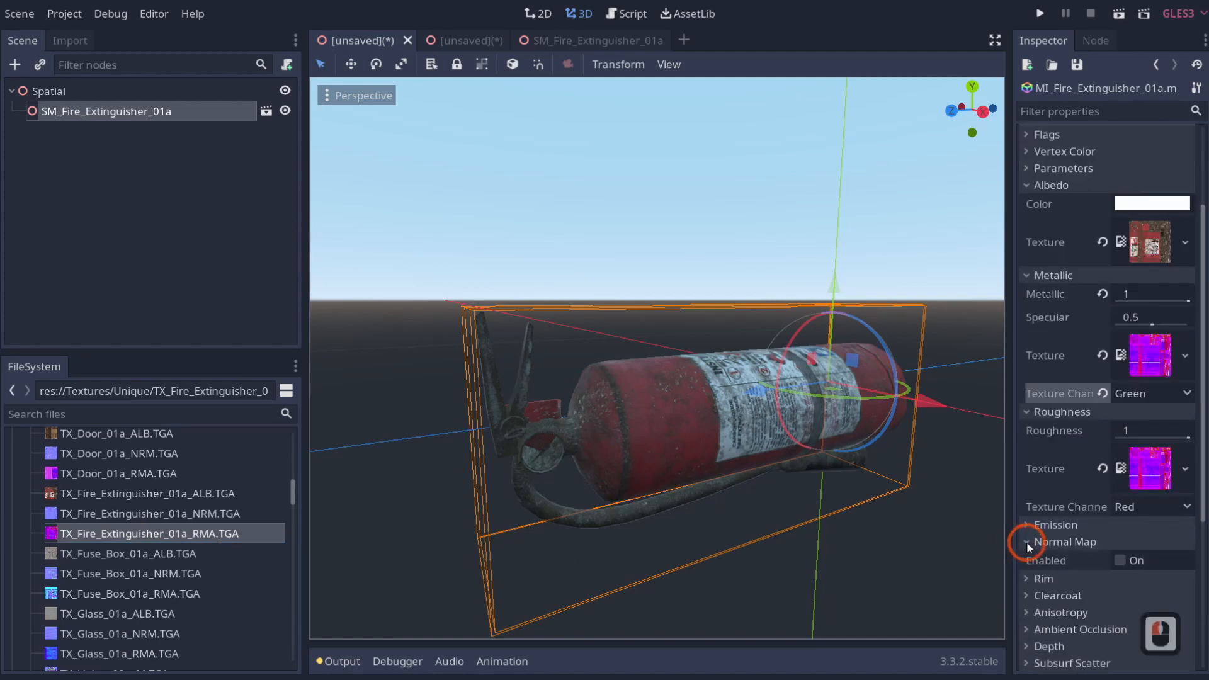
click(1119, 560)
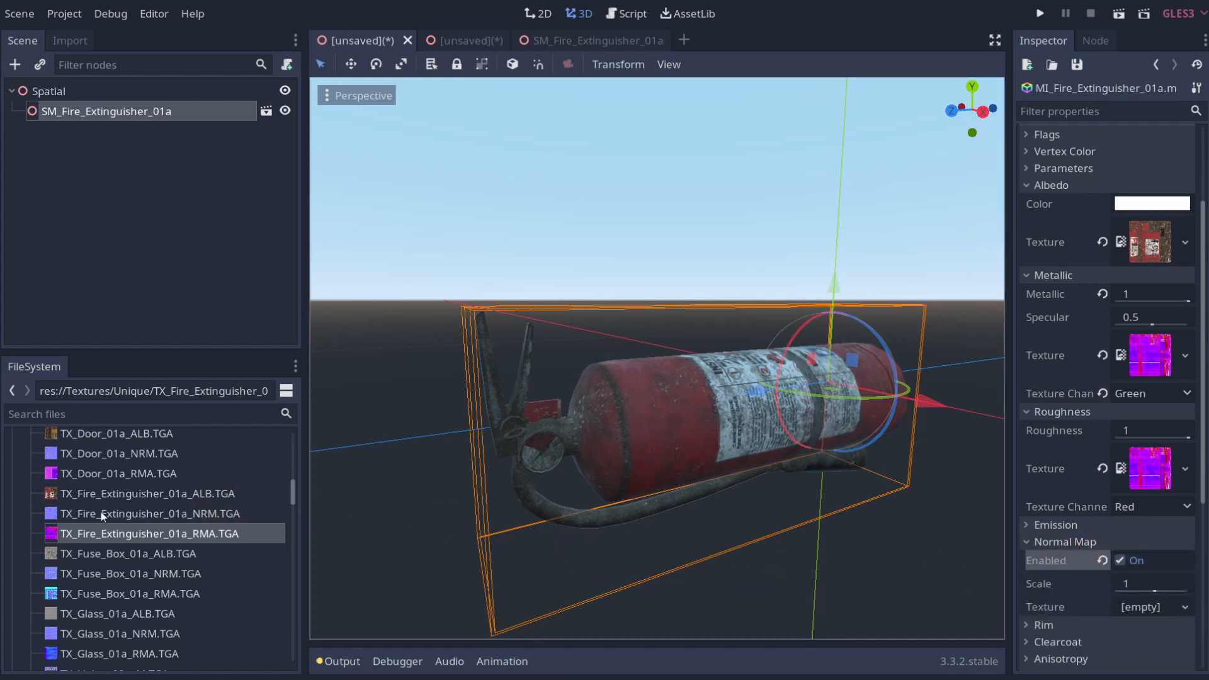
drag(97, 512, 1152, 606)
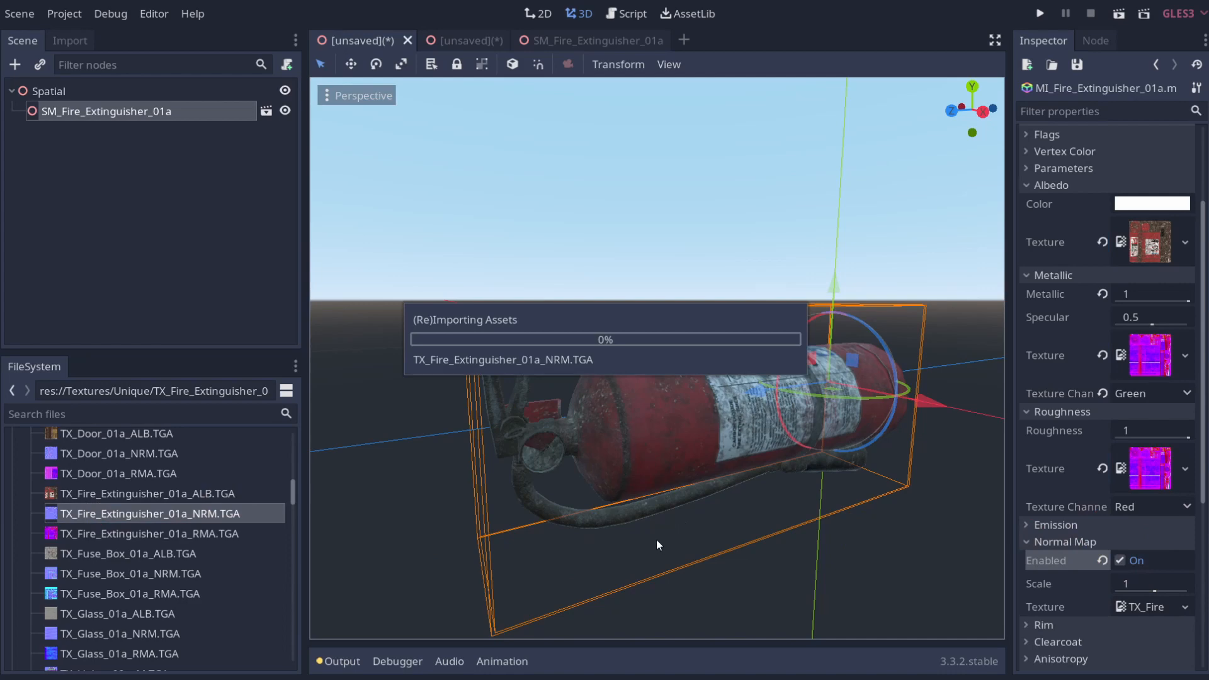
Step: Examine the textured fire extinguisher model from several angles
right_drag(655, 540, 605, 339)
key(d)
key(d)
key(f)
alt+drag(658, 491, 808, 514)
alt+click(664, 354)
scroll(630, 418, up, 3)
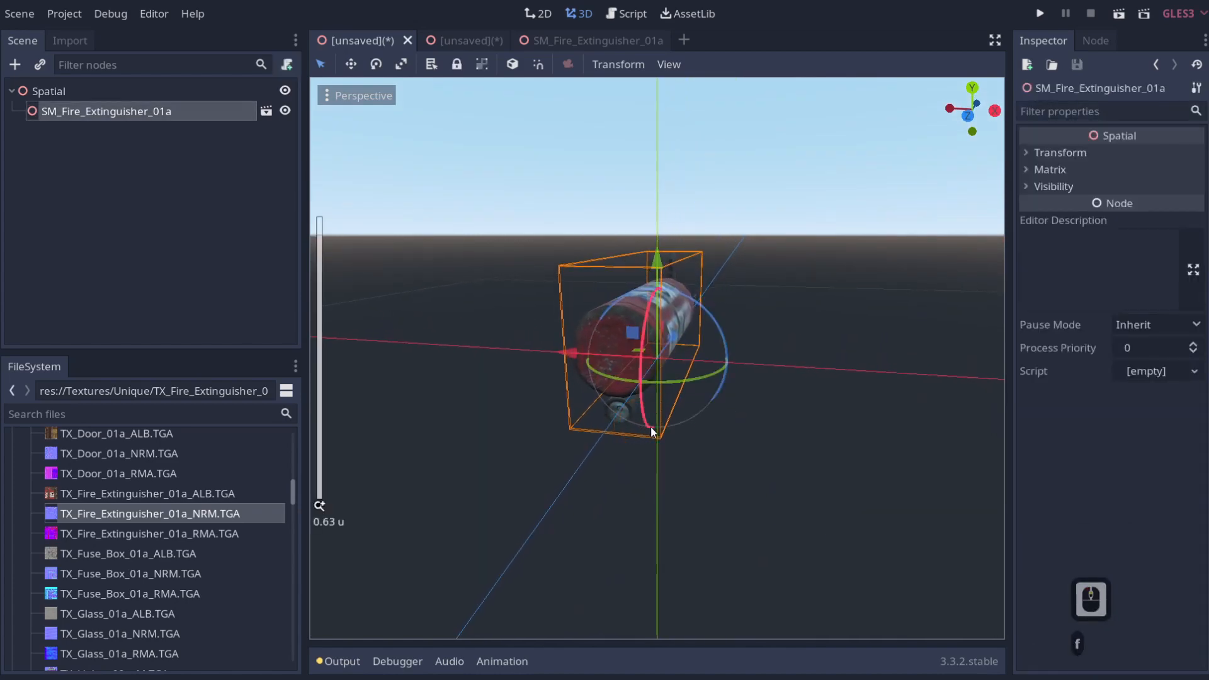
key(f)
middle_drag(618, 434, 580, 501)
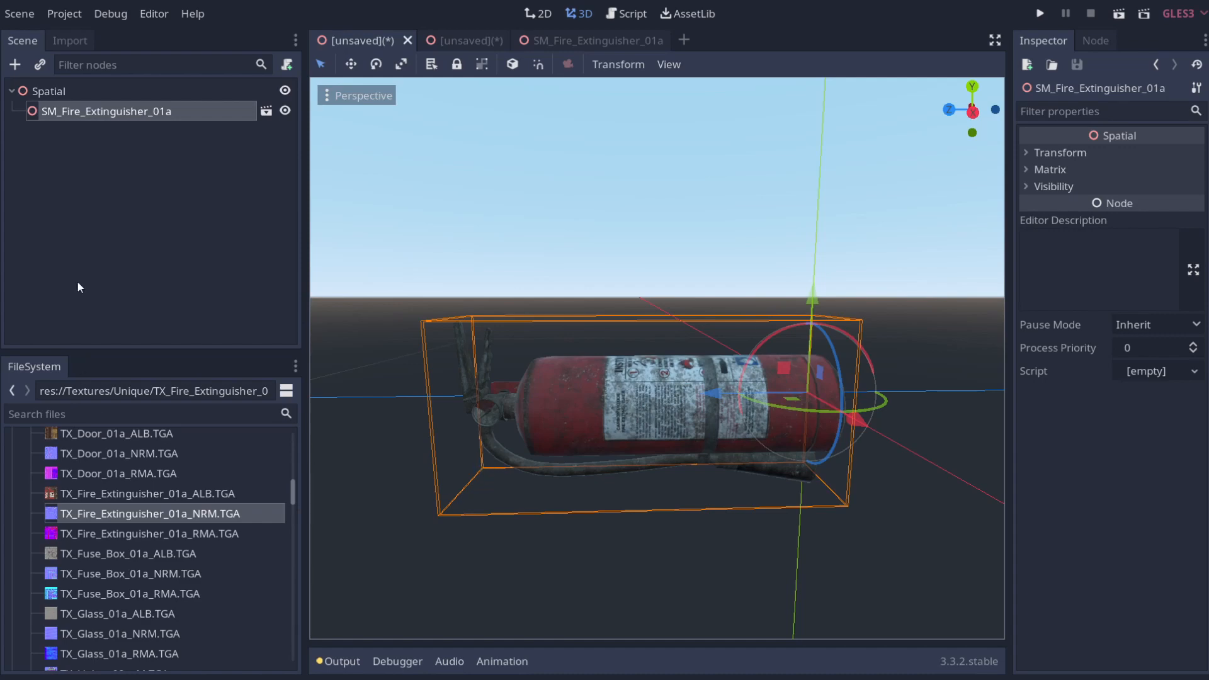
Step: Look over the other open scenes, then switch to Unreal Engine and fly through the tunnel level to examine its lighting
click(553, 38)
click(440, 40)
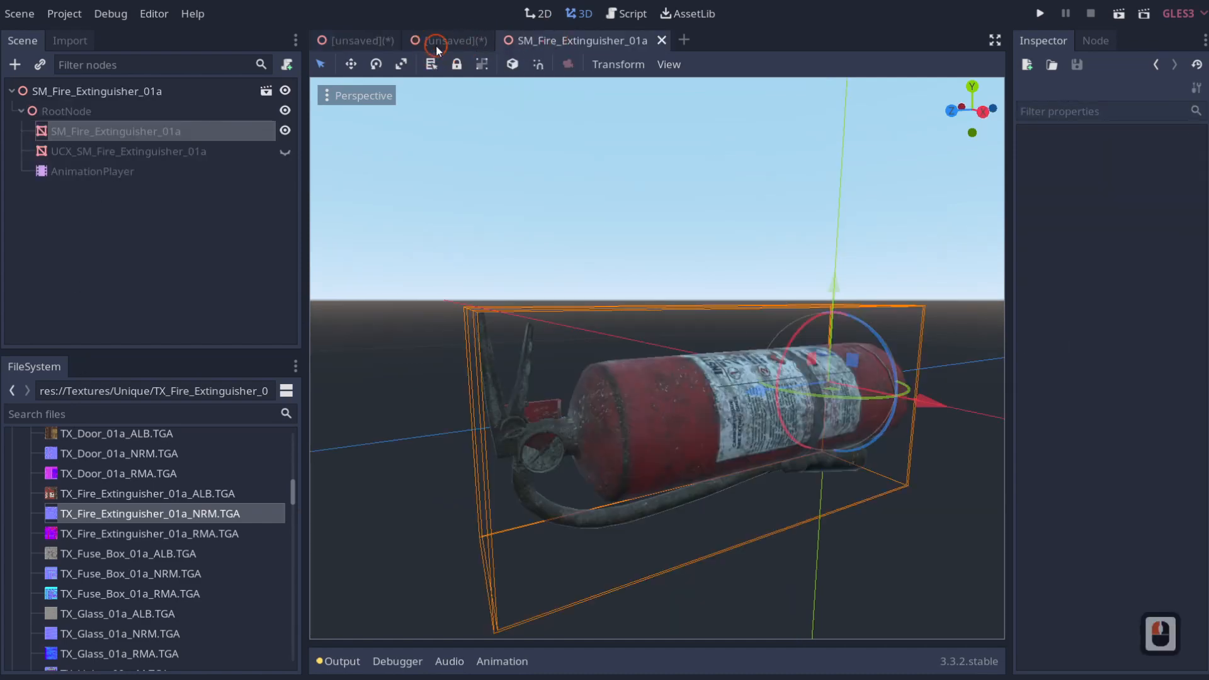
click(671, 384)
right_drag(680, 398, 655, 370)
key(s)
key(a)
key(w)
key(s)
key(d)
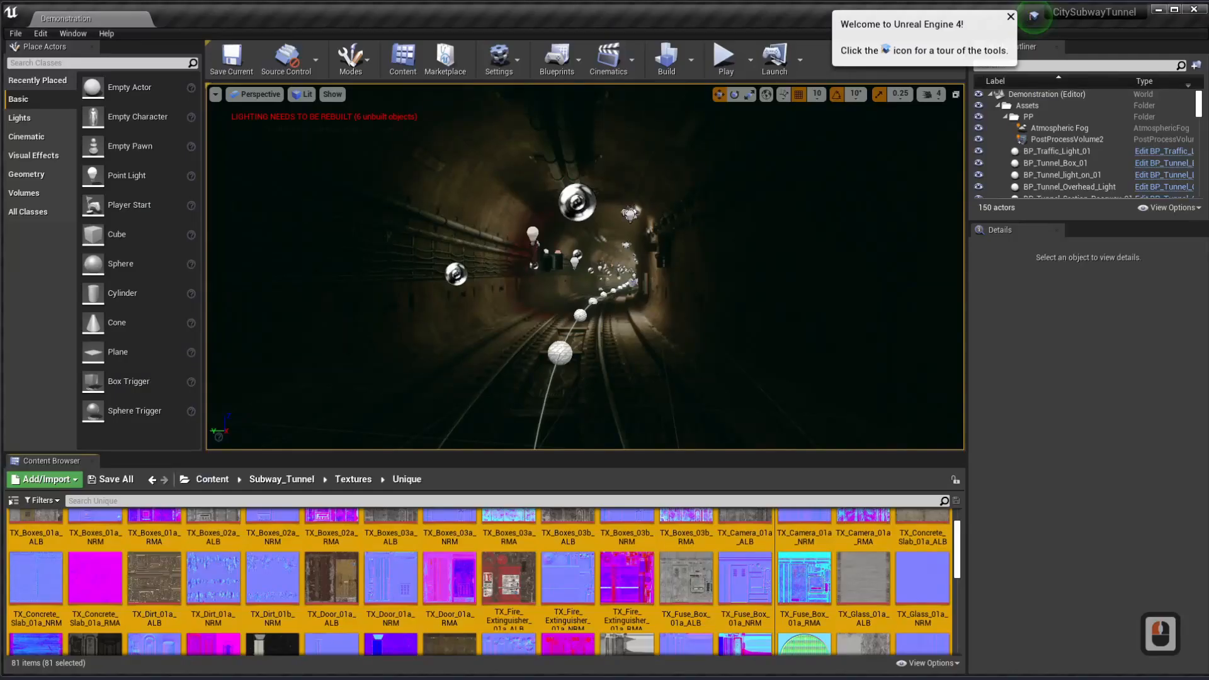
right_drag(497, 386, 489, 377)
key(s)
key(a)
key(s)
key(d)
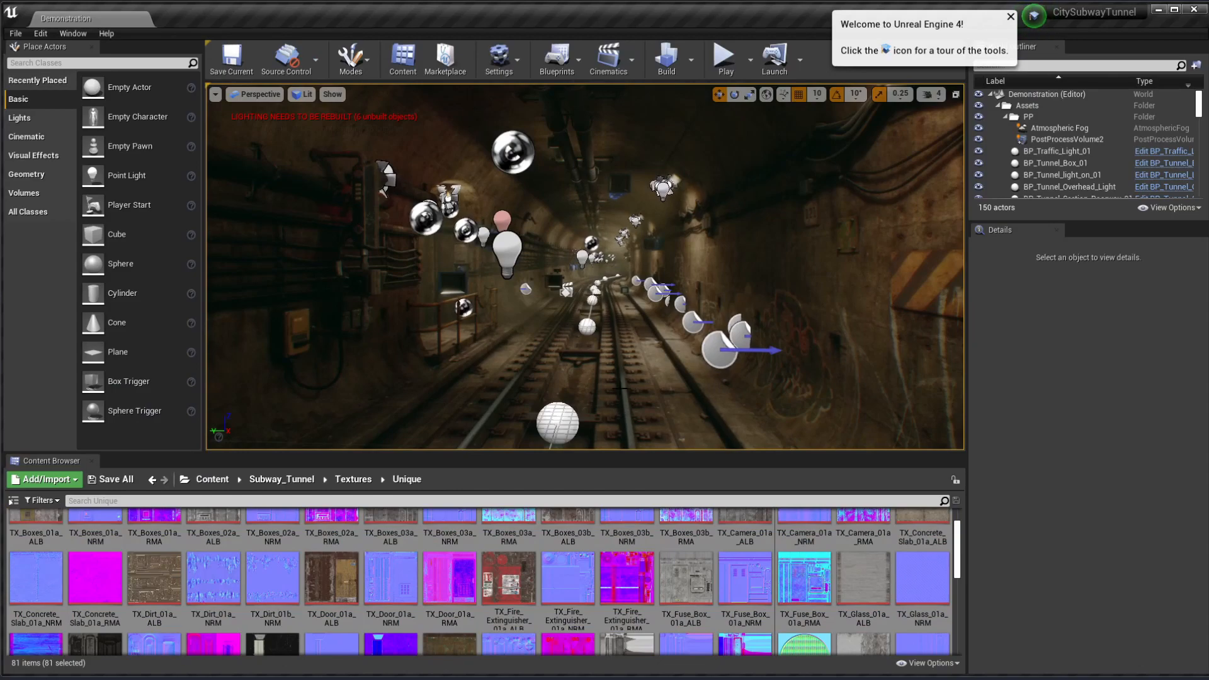
Step: Switch from Unreal Engine back to the Godot Unreal Export Demo project
key(alt+Tab)
key(alt+Tab)
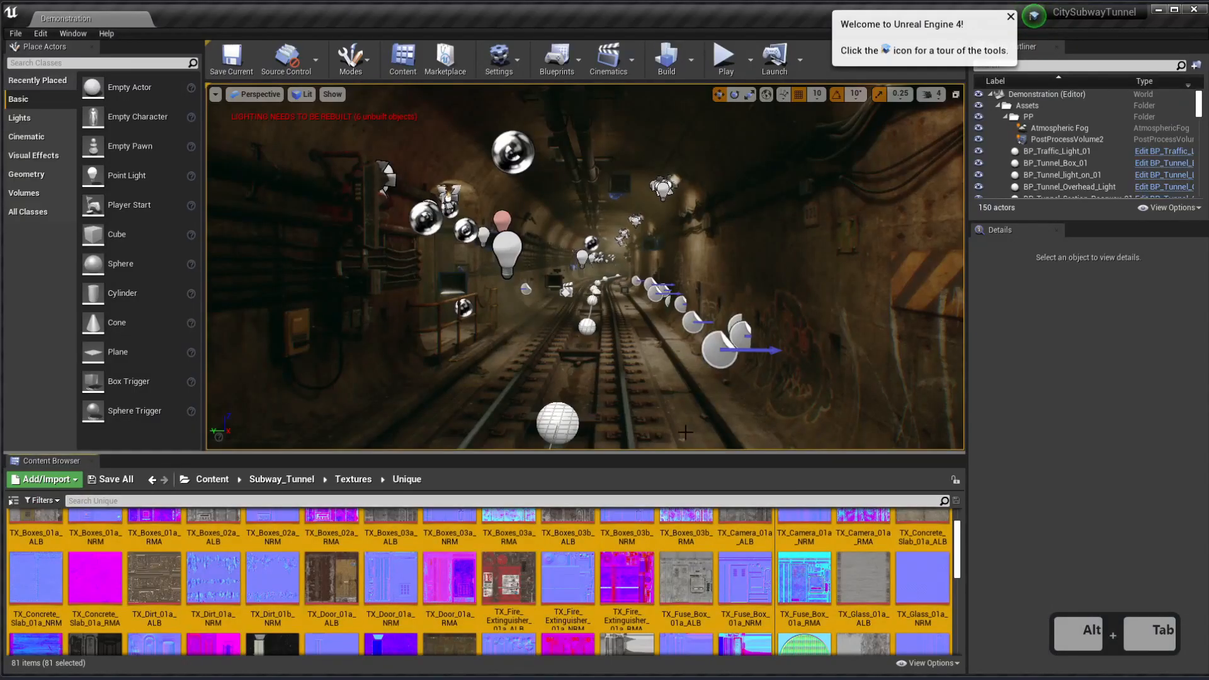
key(alt+Tab)
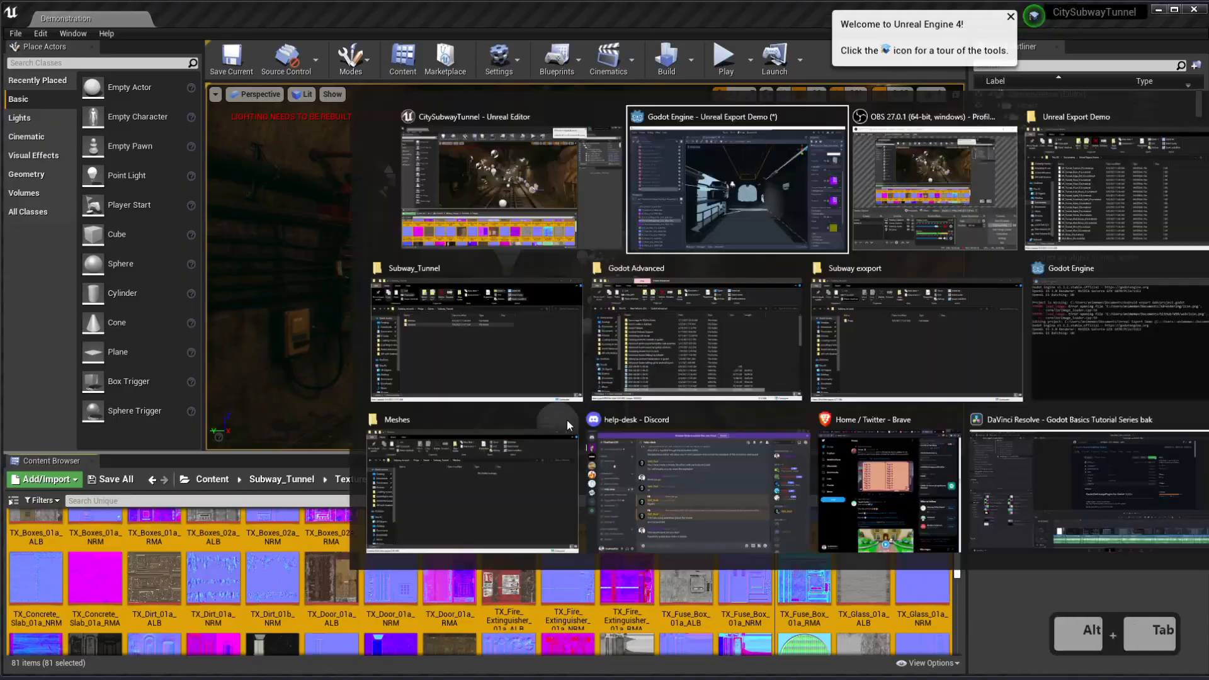